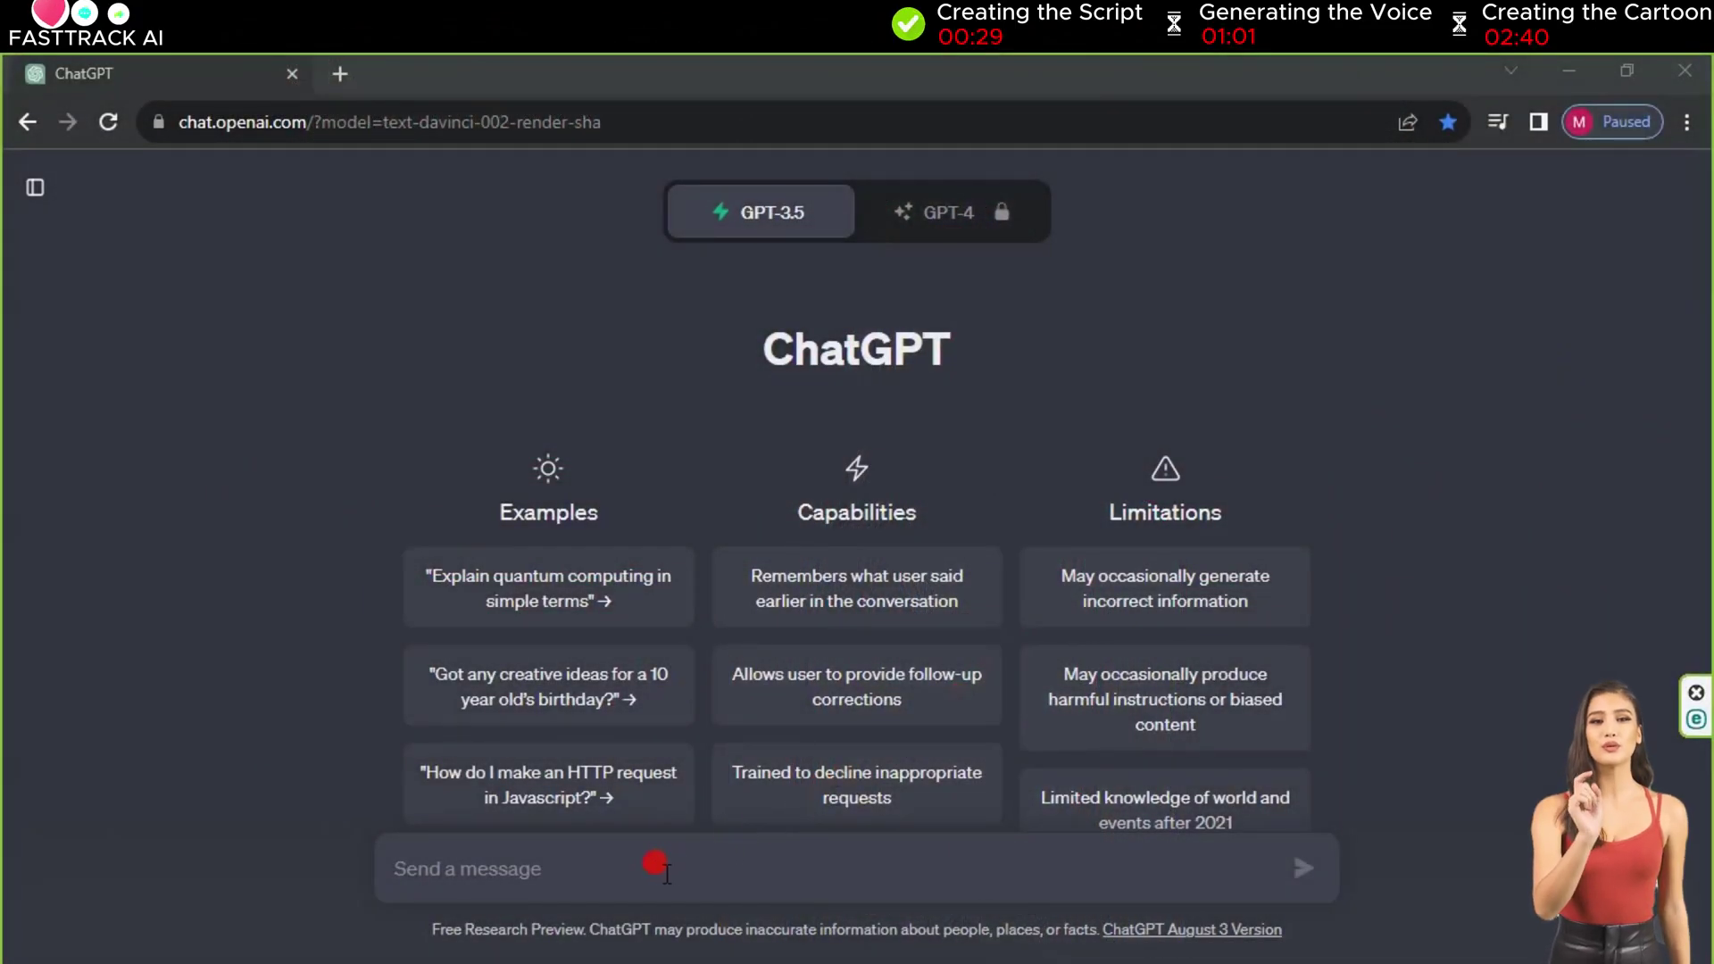
- Have ChatGPT write a dialogue story between Sara and Sam, introducing them at the cafe first, with the second scene by the lake
click(664, 870)
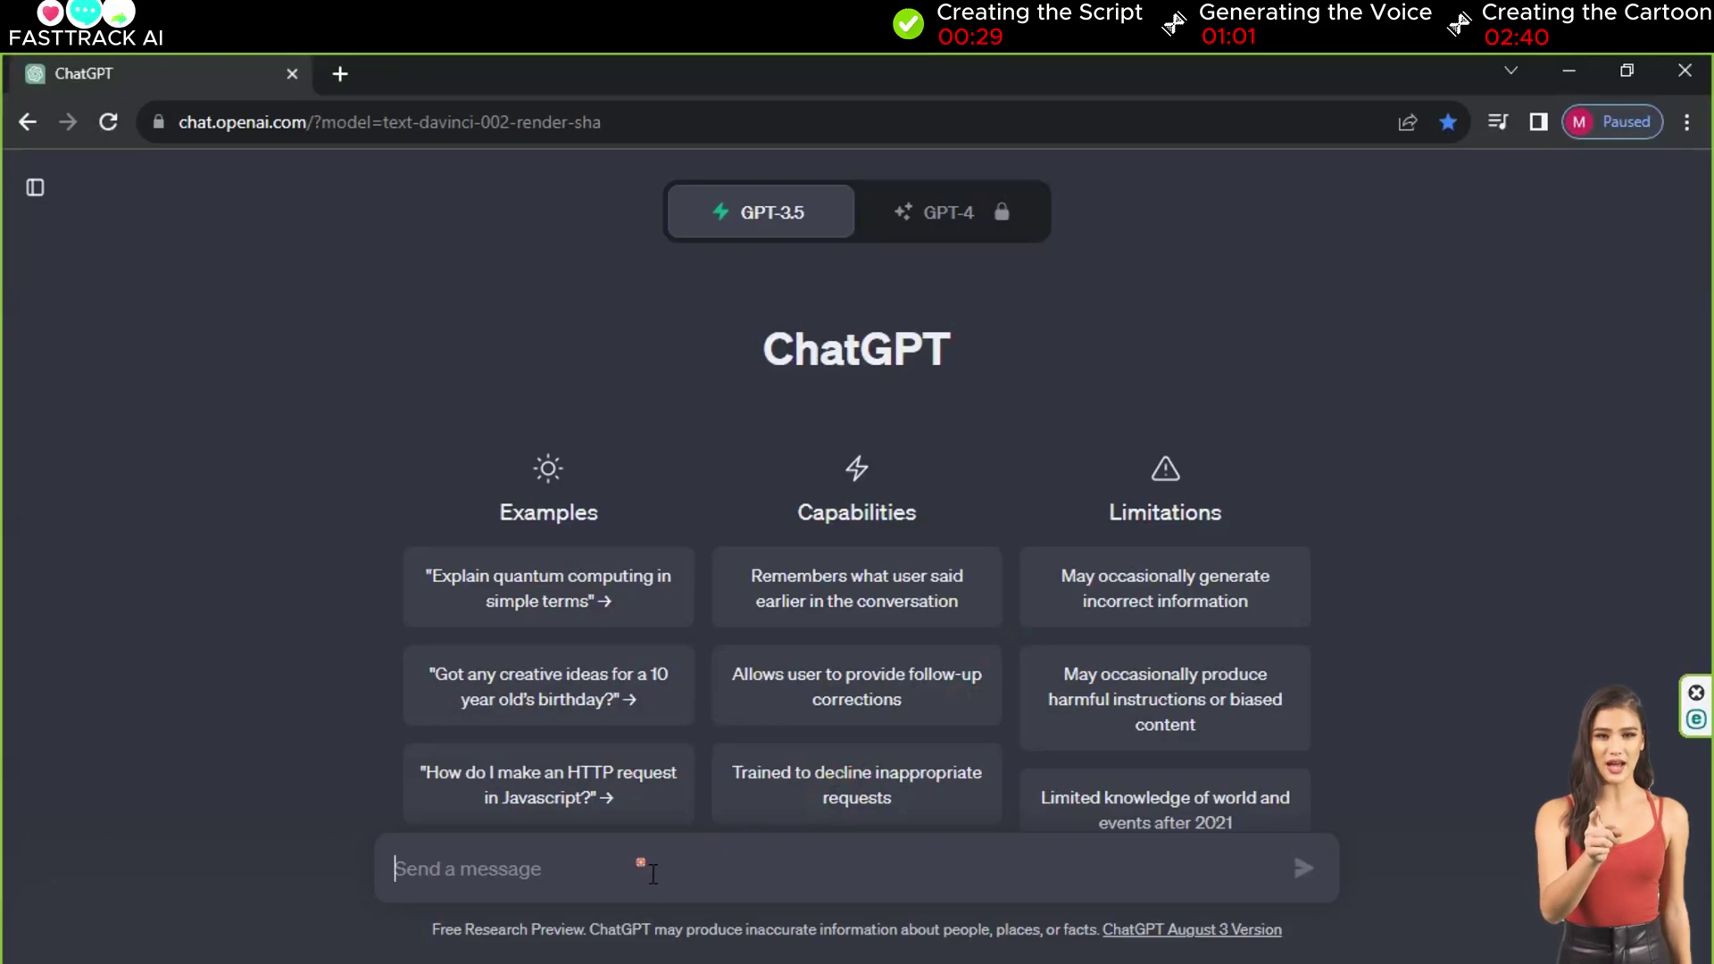
text(Write me a story of a dialogue between 'Sara and Sam' at the cafe. The first scene should be about their introduction, and the second scene should take place by the lake : dialogue)
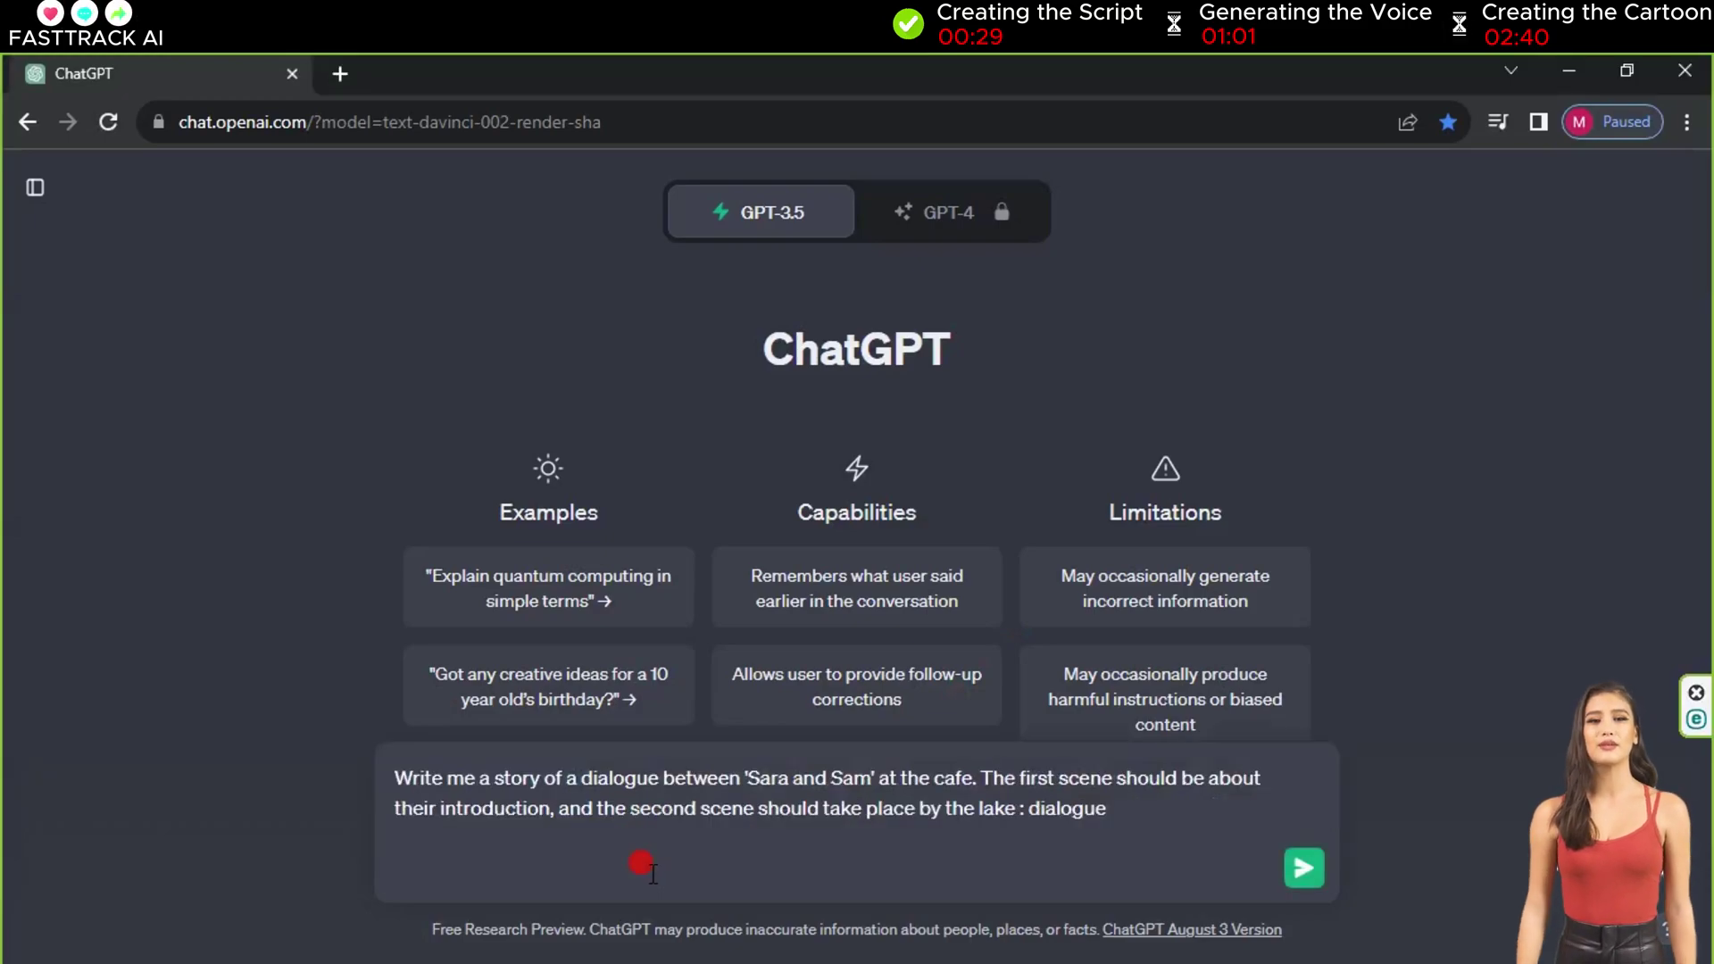
click(1303, 867)
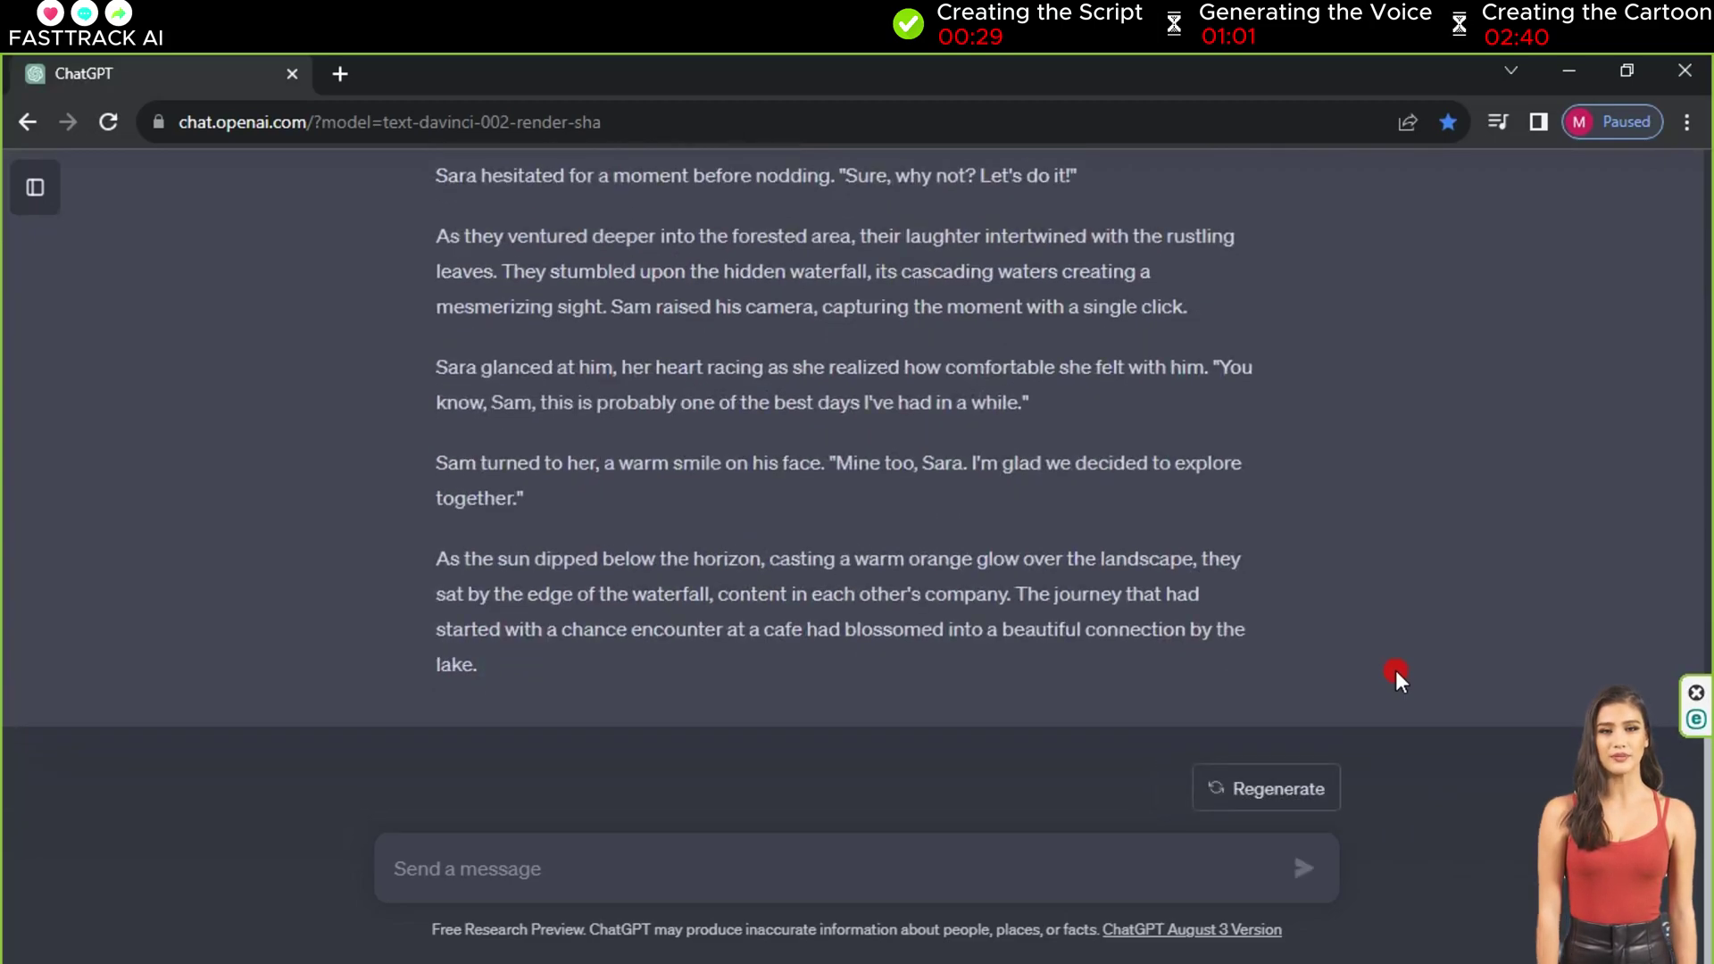
scroll(1362, 599, up, 10)
scroll(1362, 602, up, 10)
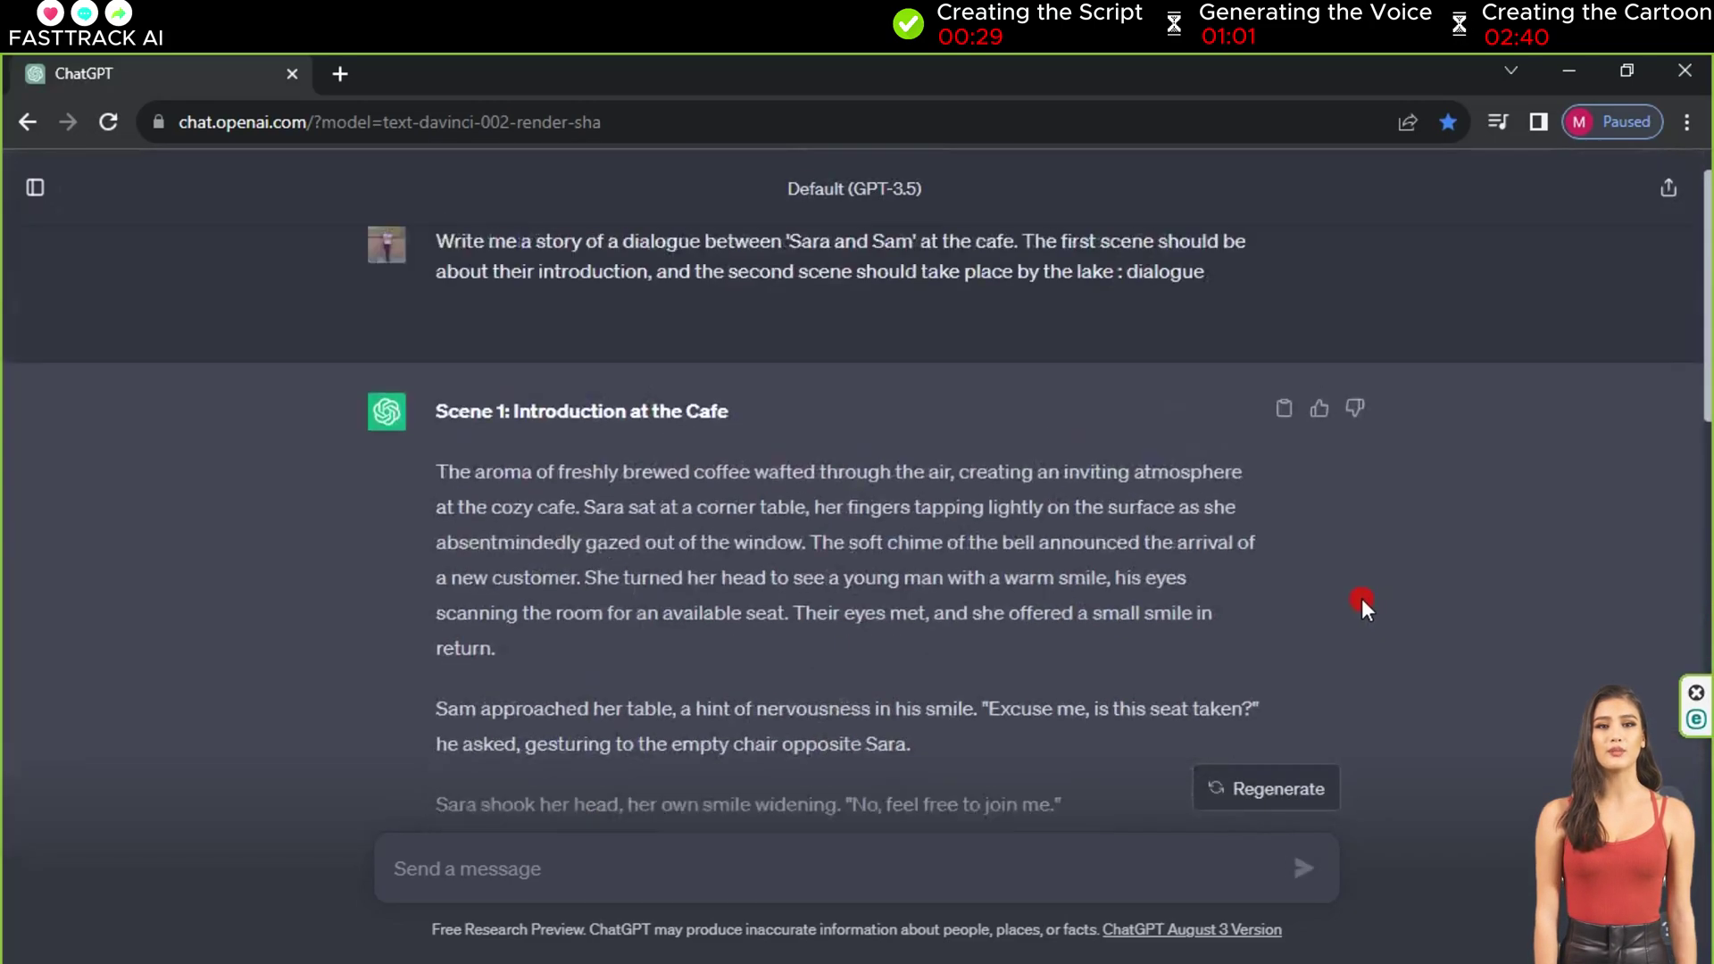
scroll(1363, 602, down, 5)
scroll(1363, 601, down, 12)
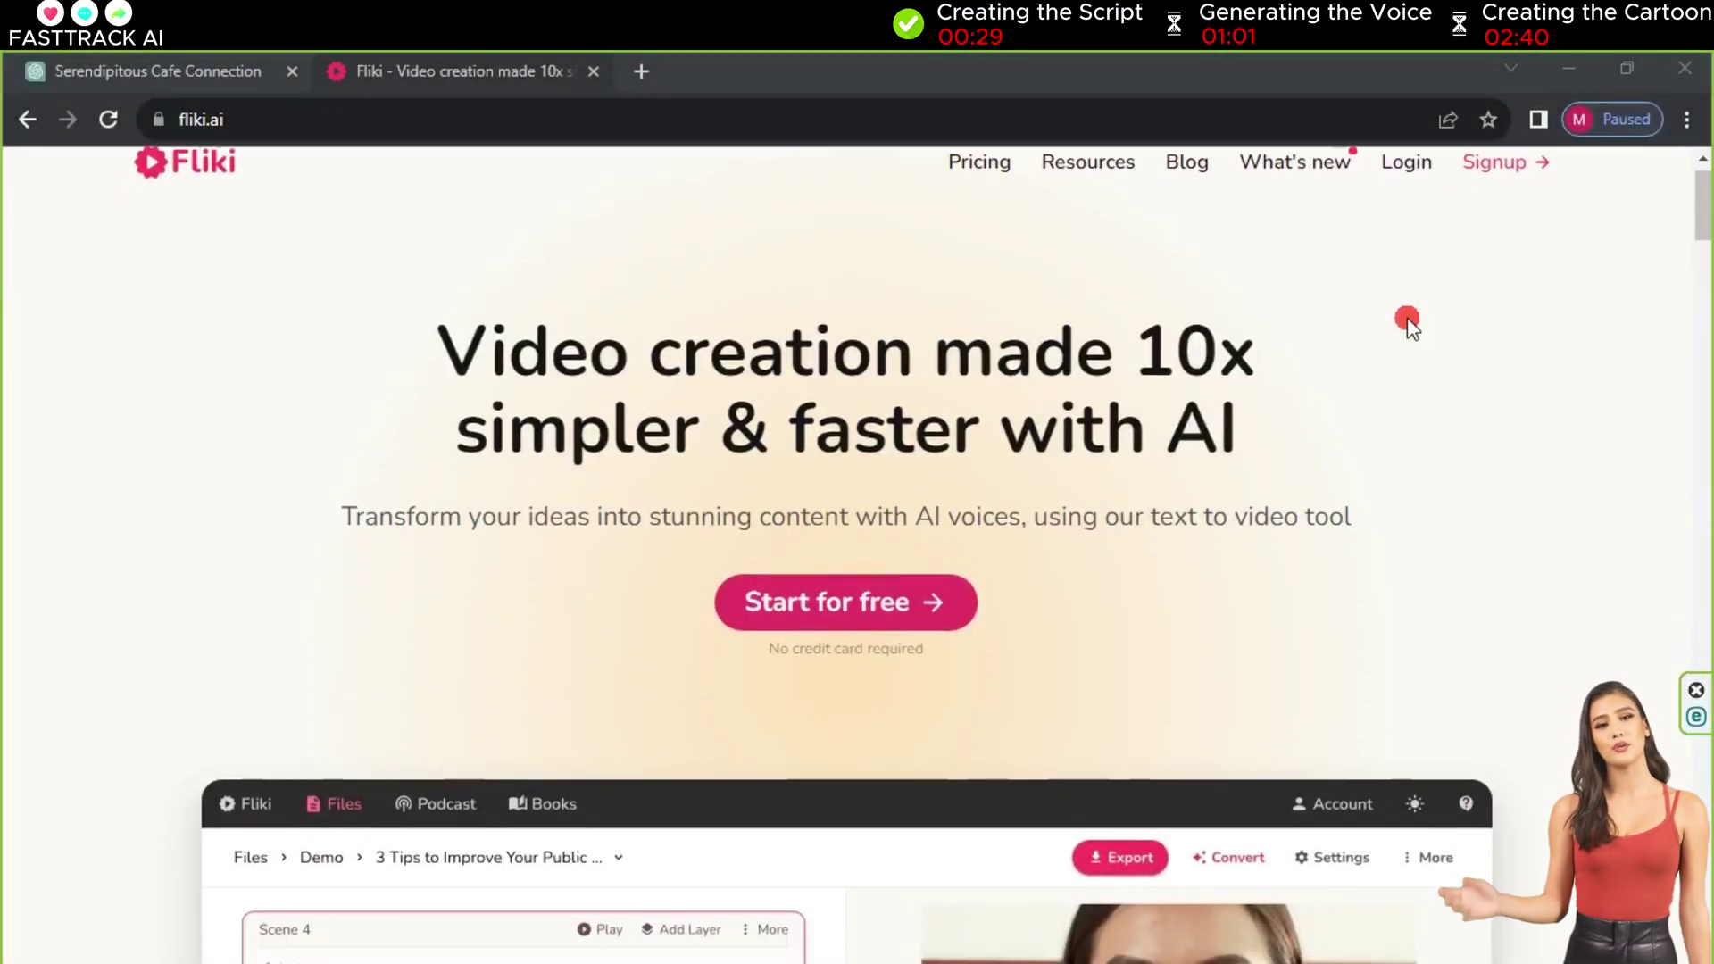
scroll(1406, 321, down, 5)
scroll(1408, 324, down, 6)
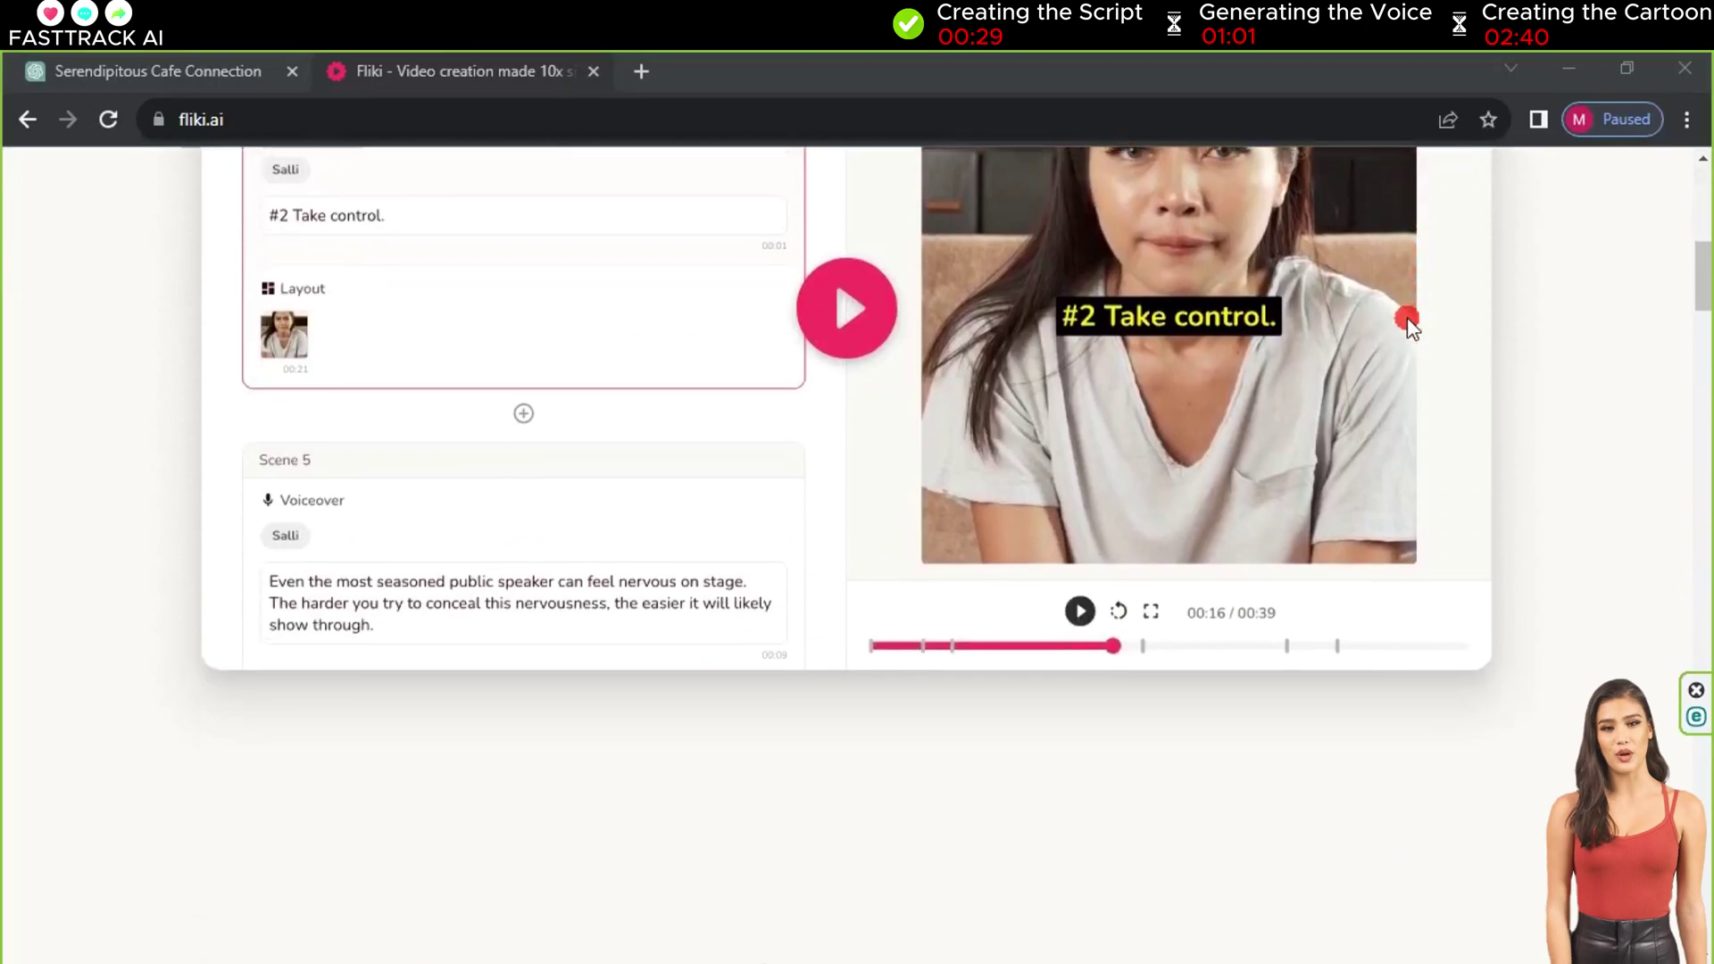
- Log in to Fliki with the e-mail option and create a new file named "hg"
scroll(1408, 323, up, 11)
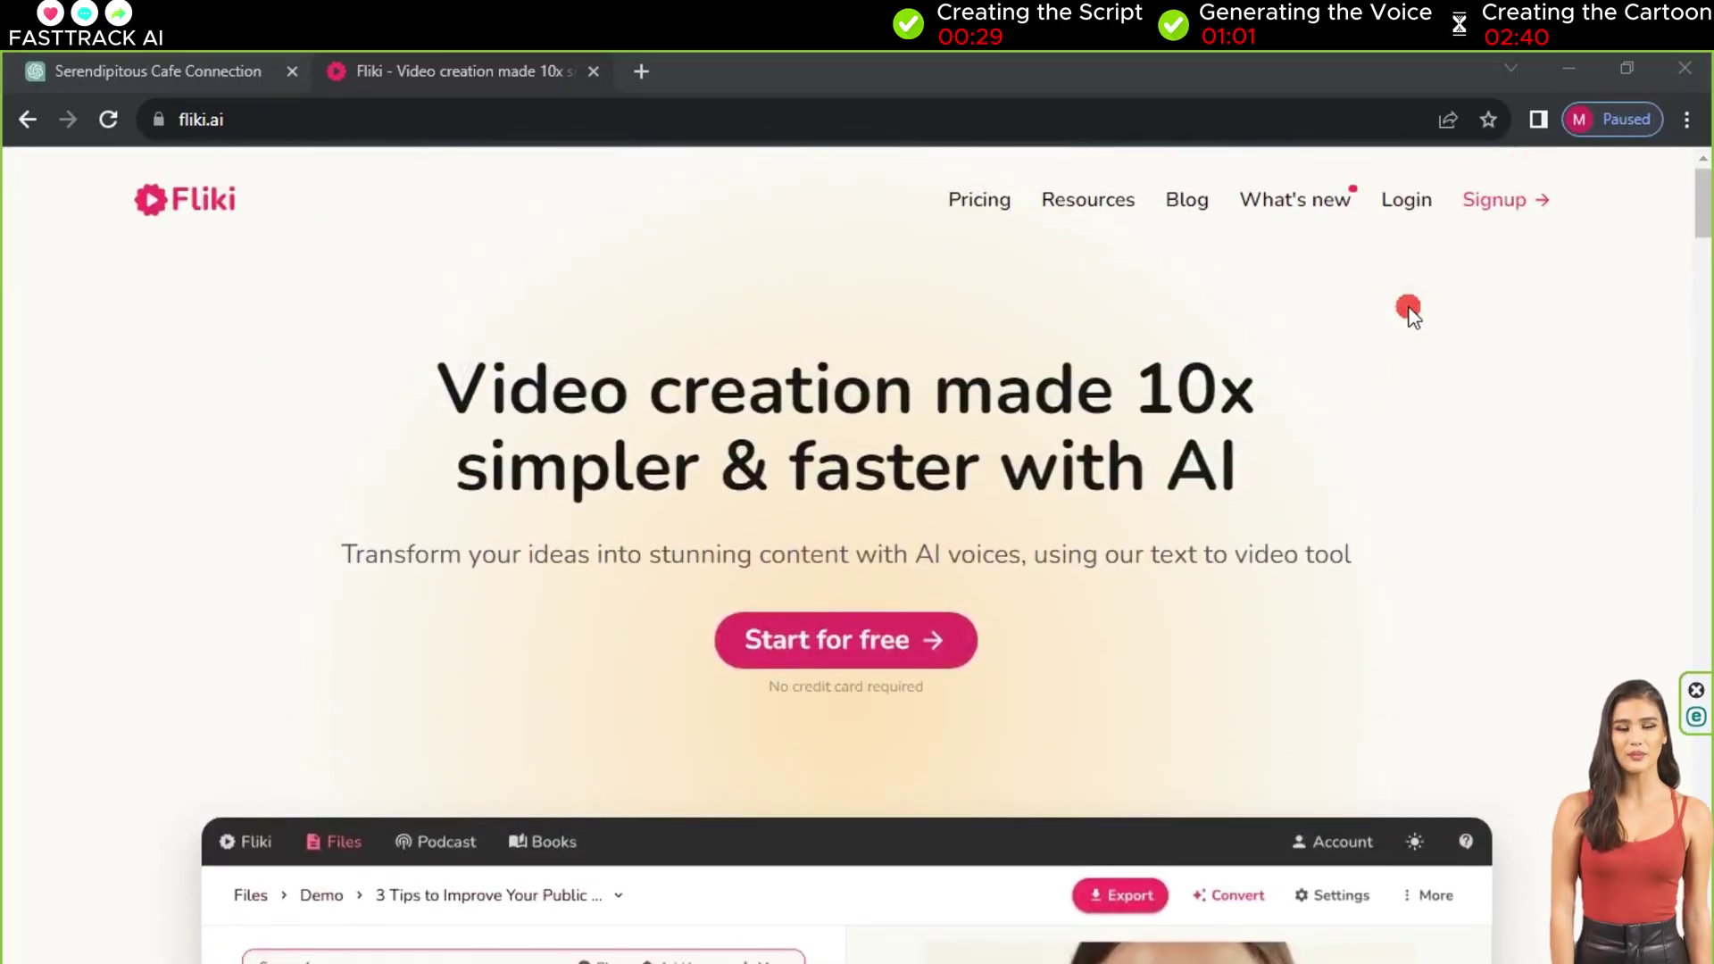
click(1408, 200)
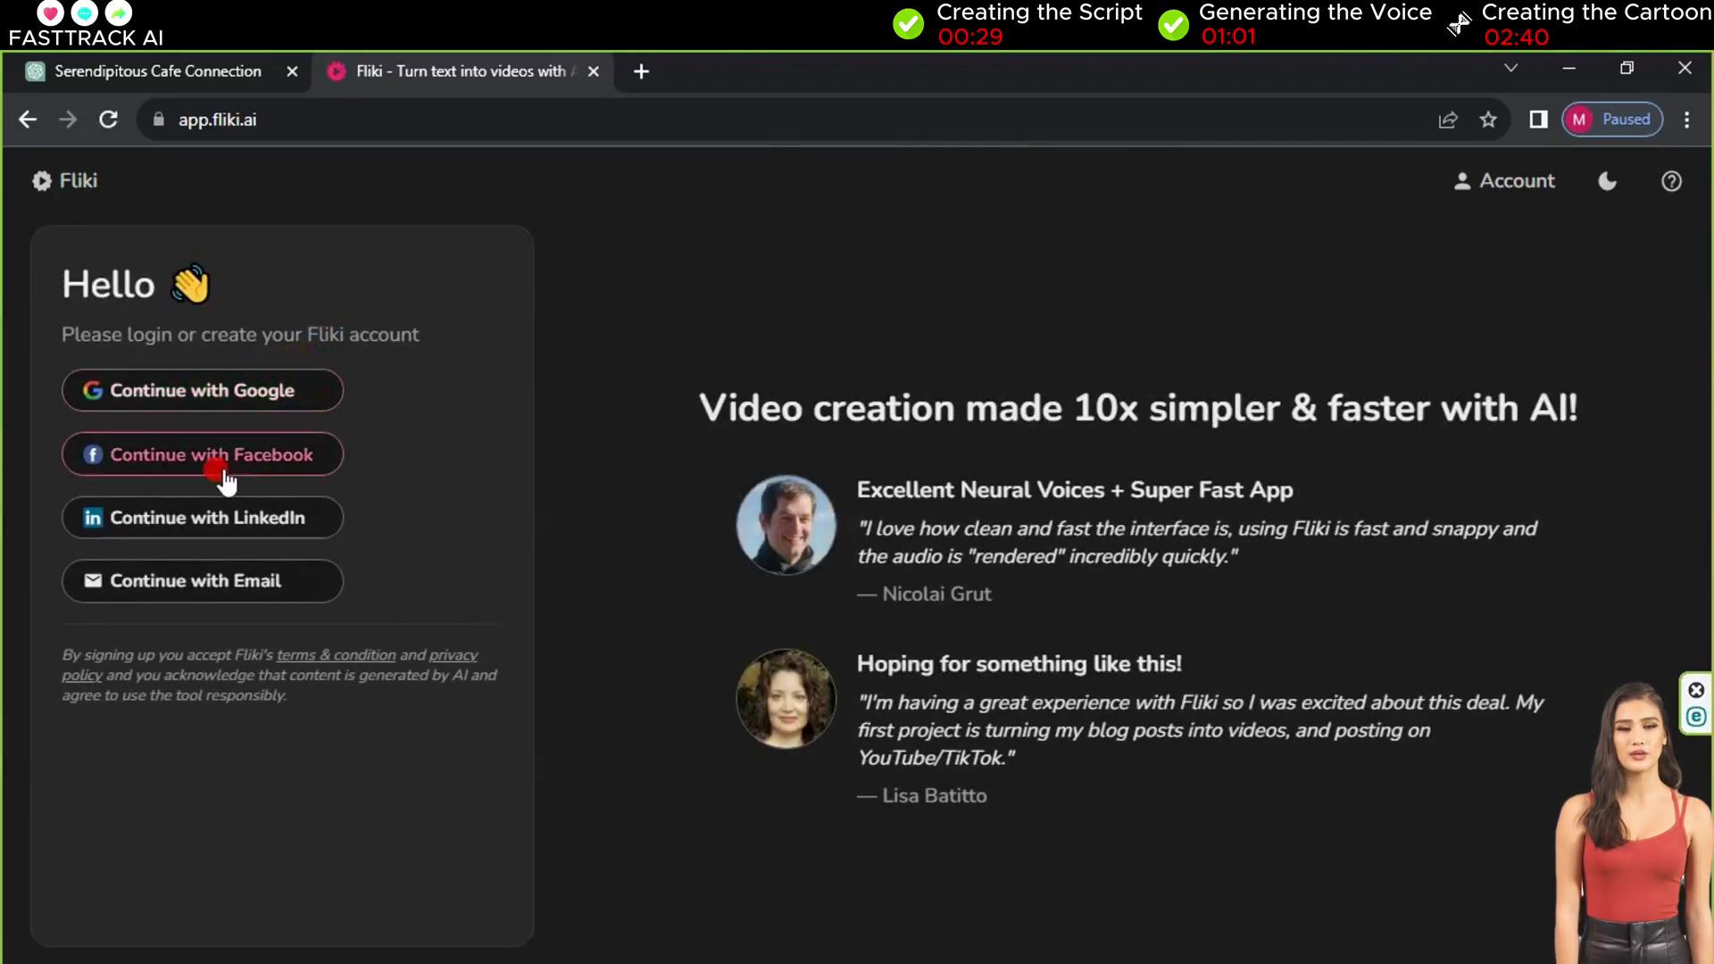
click(295, 582)
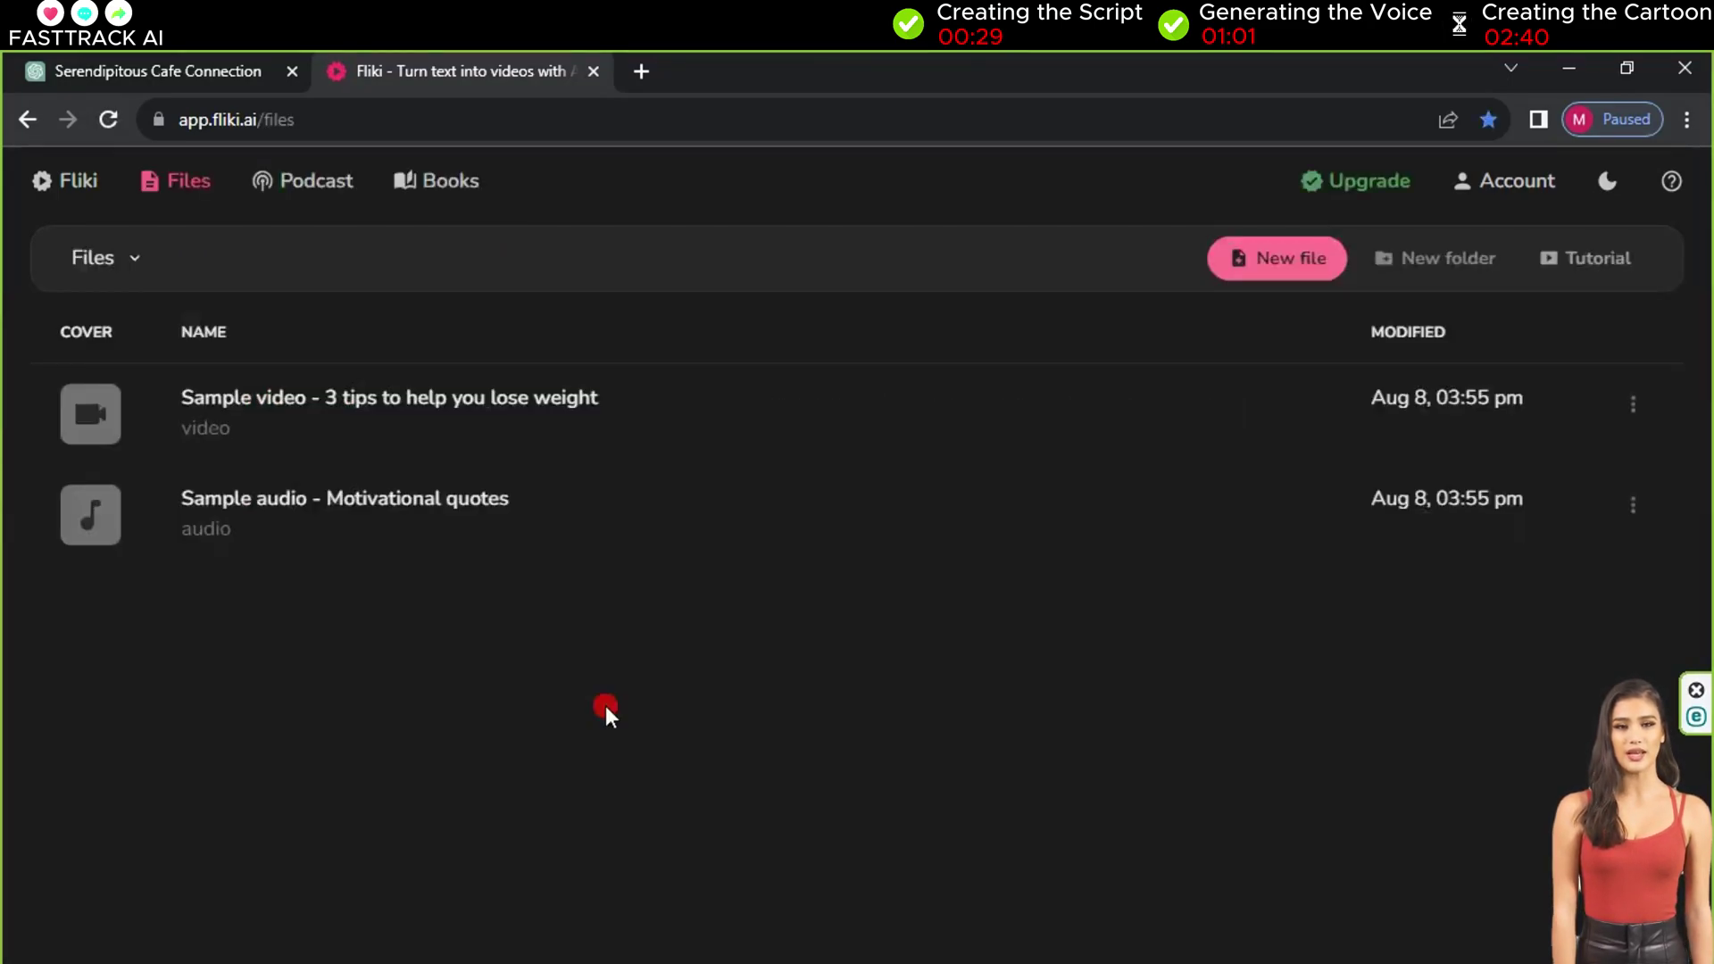
click(1290, 266)
text(hg)
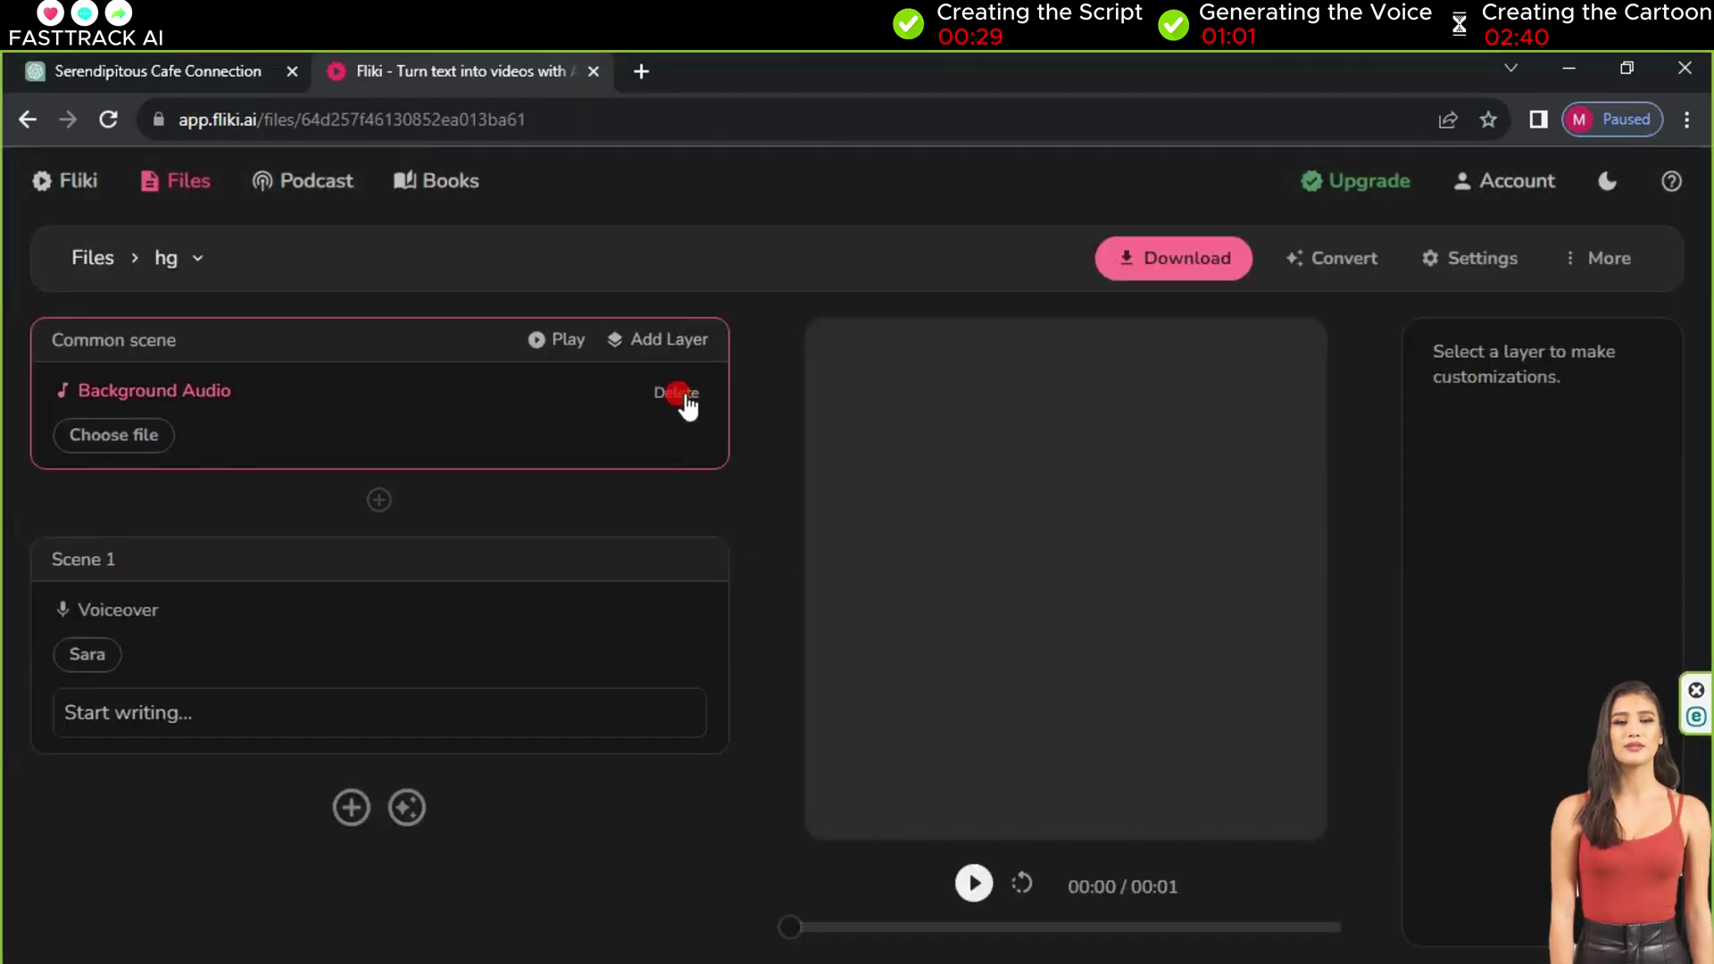
- Delete the Background Audio layer from the common scene and add a second scene below Scene 1
click(687, 395)
click(790, 344)
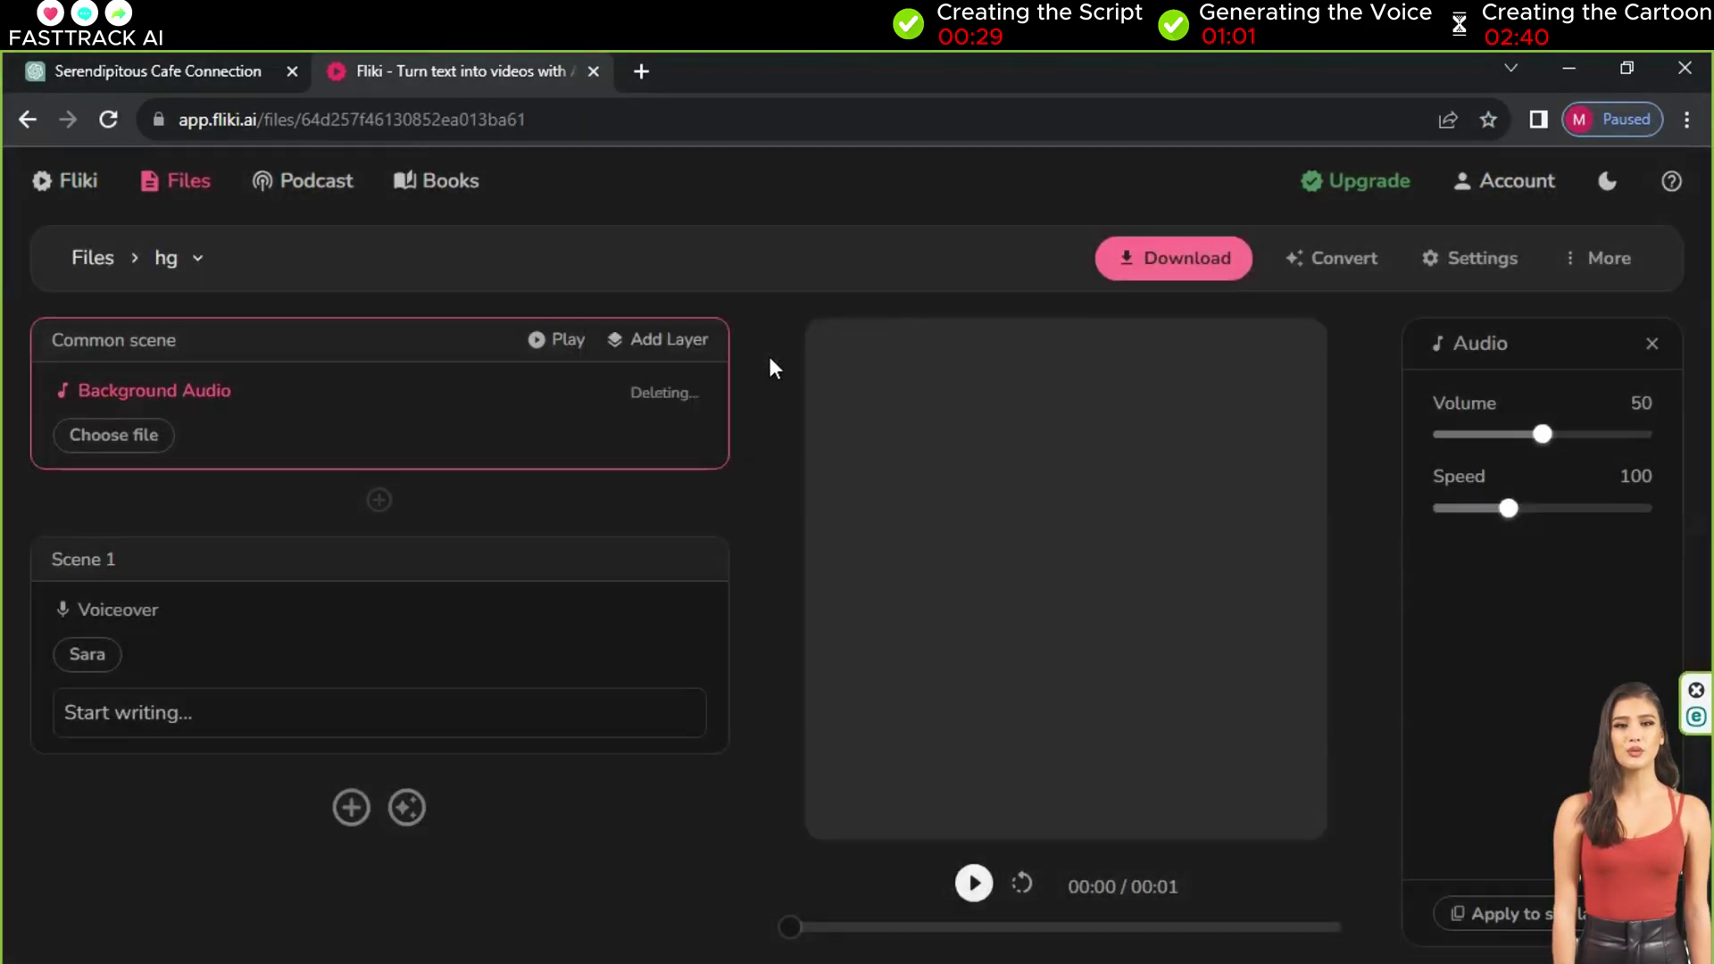
click(348, 698)
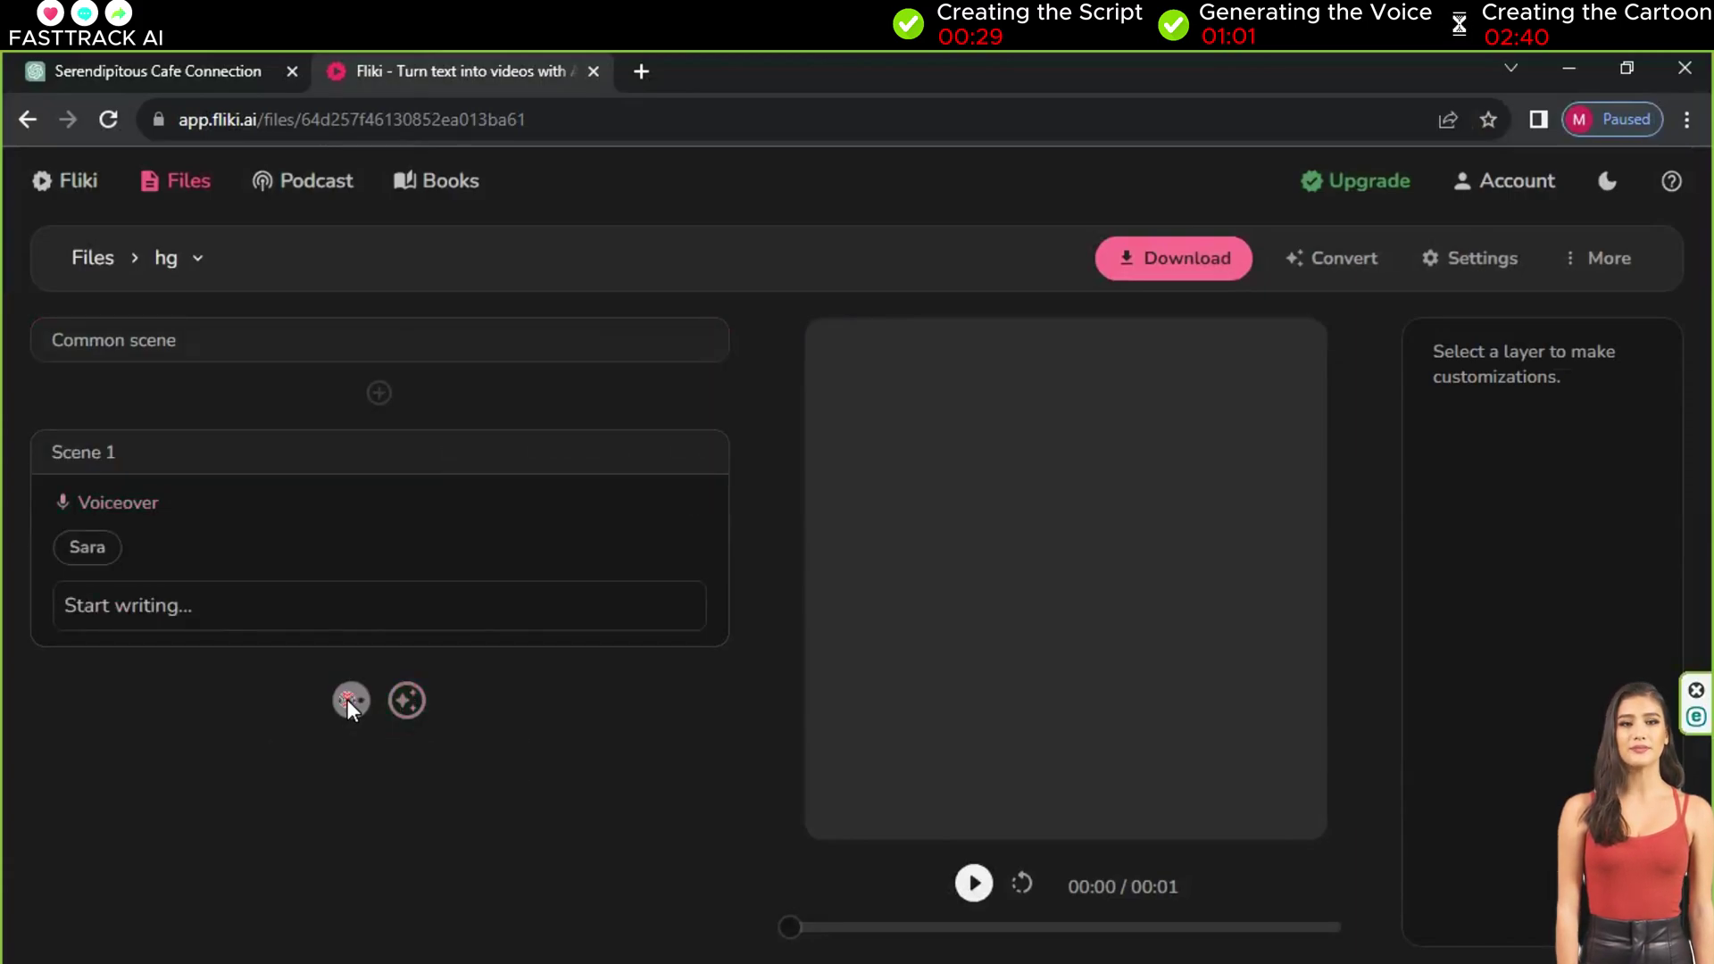
- Set the Scene 2 voiceover to the male US English voice Christopher
click(120, 830)
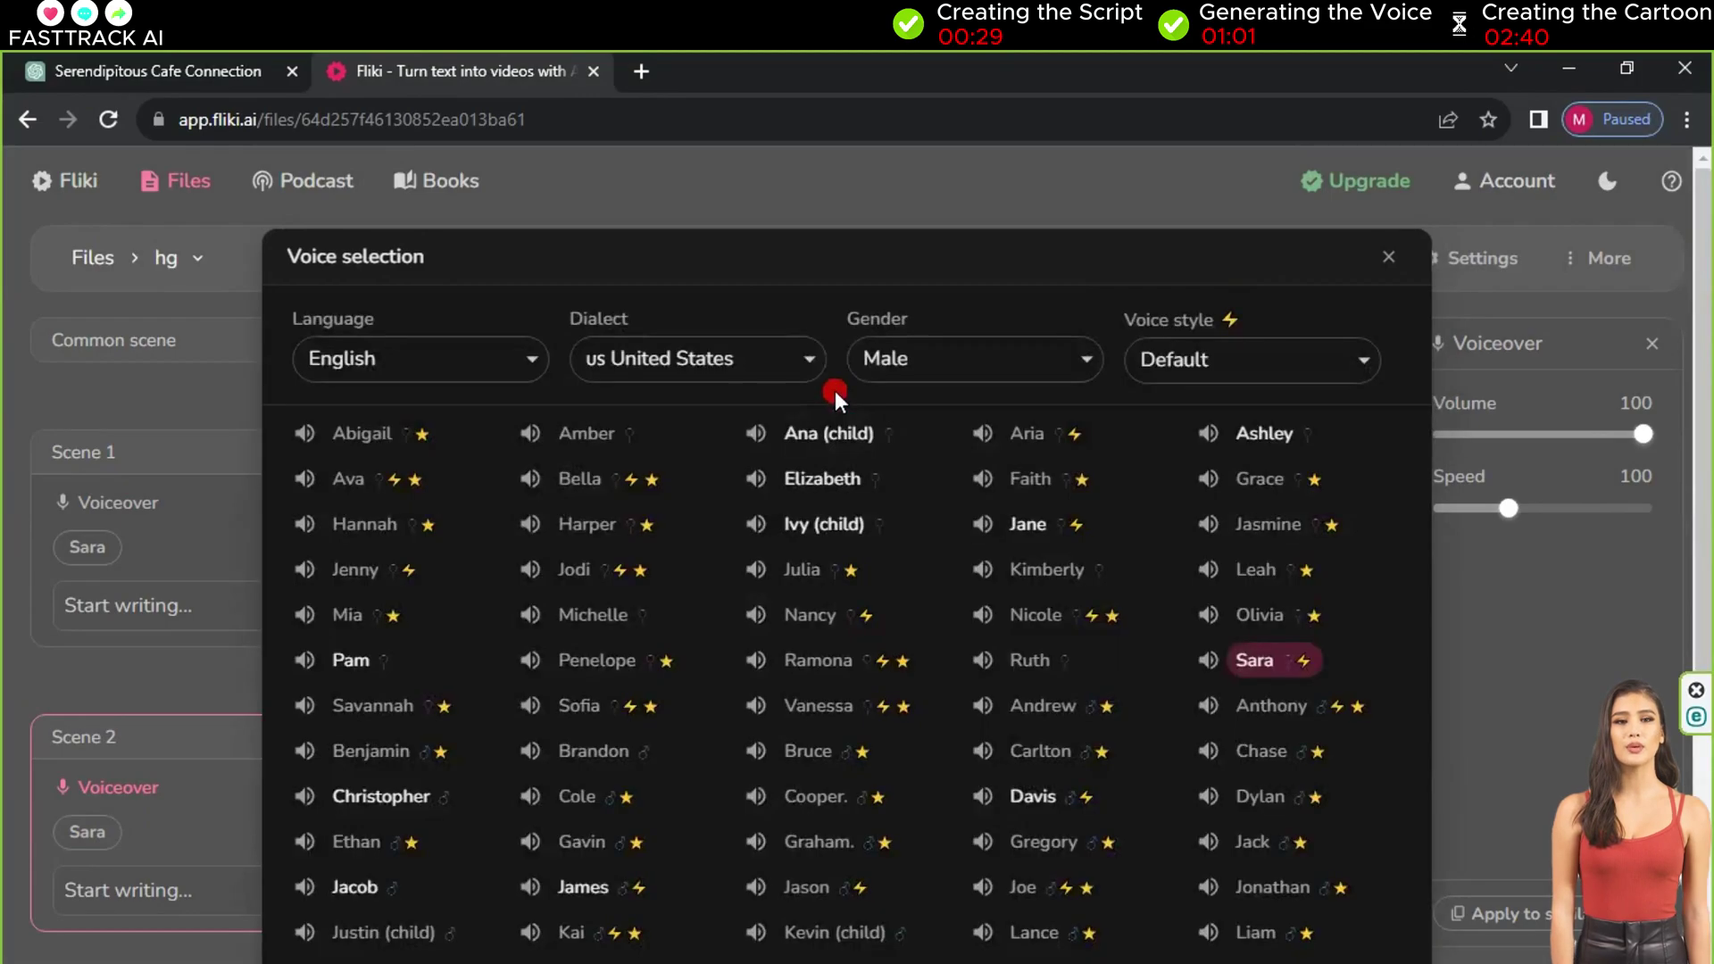
click(768, 473)
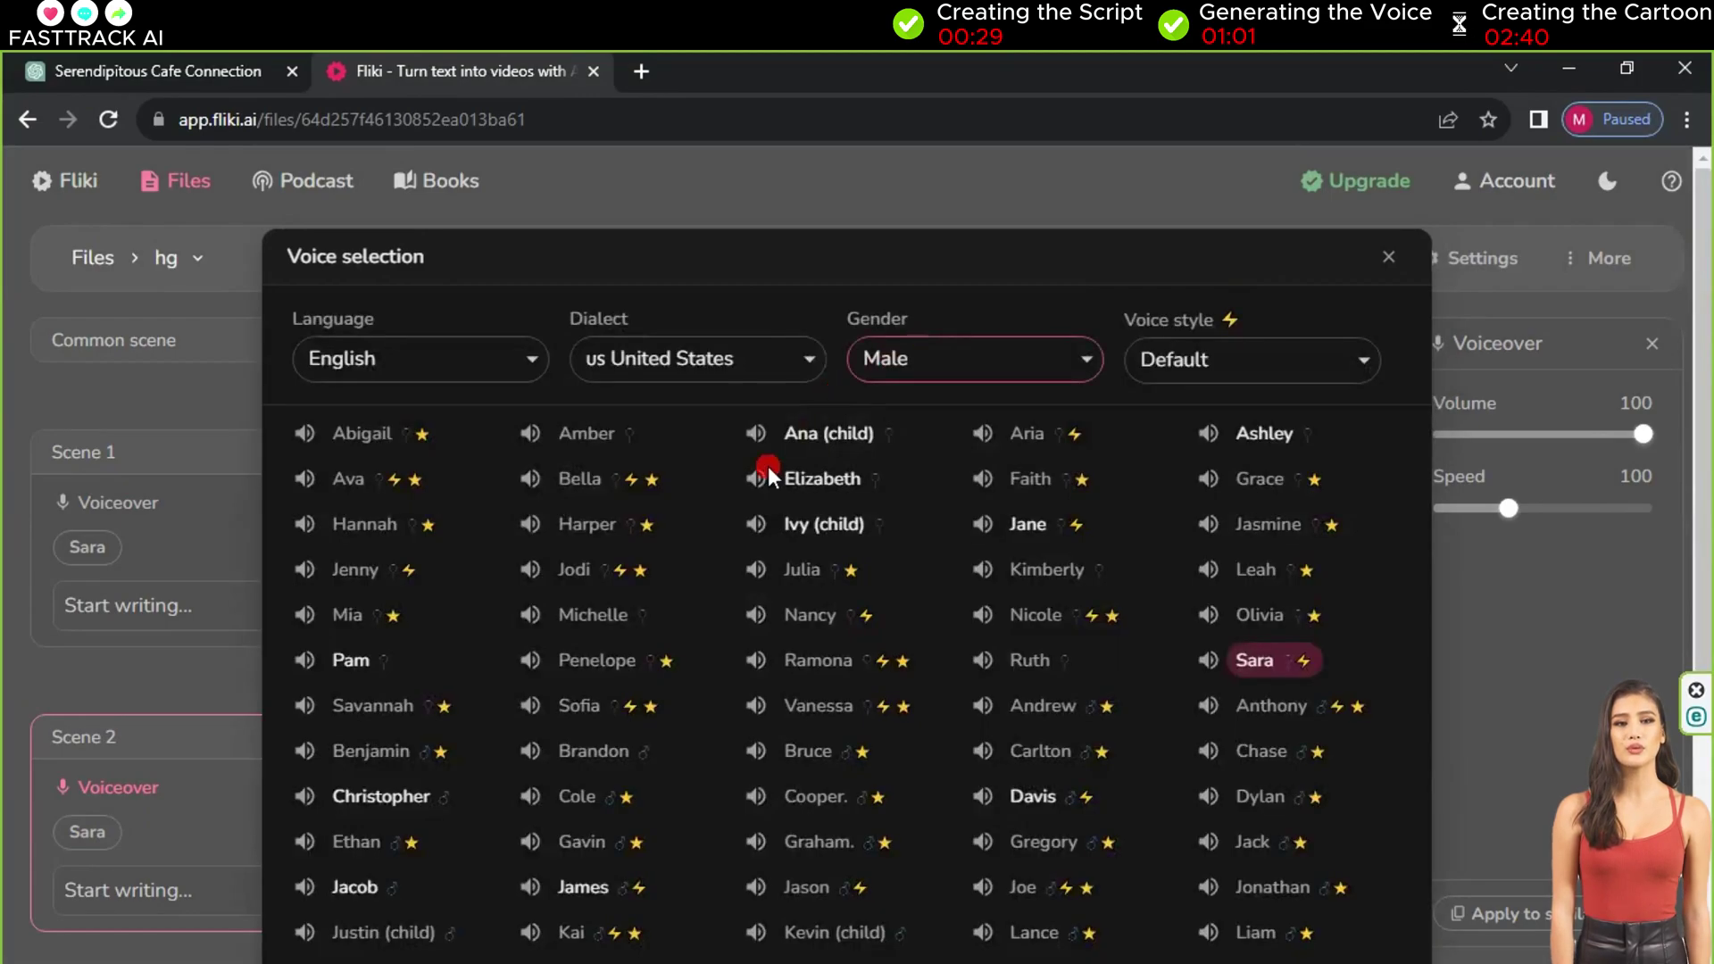
click(393, 794)
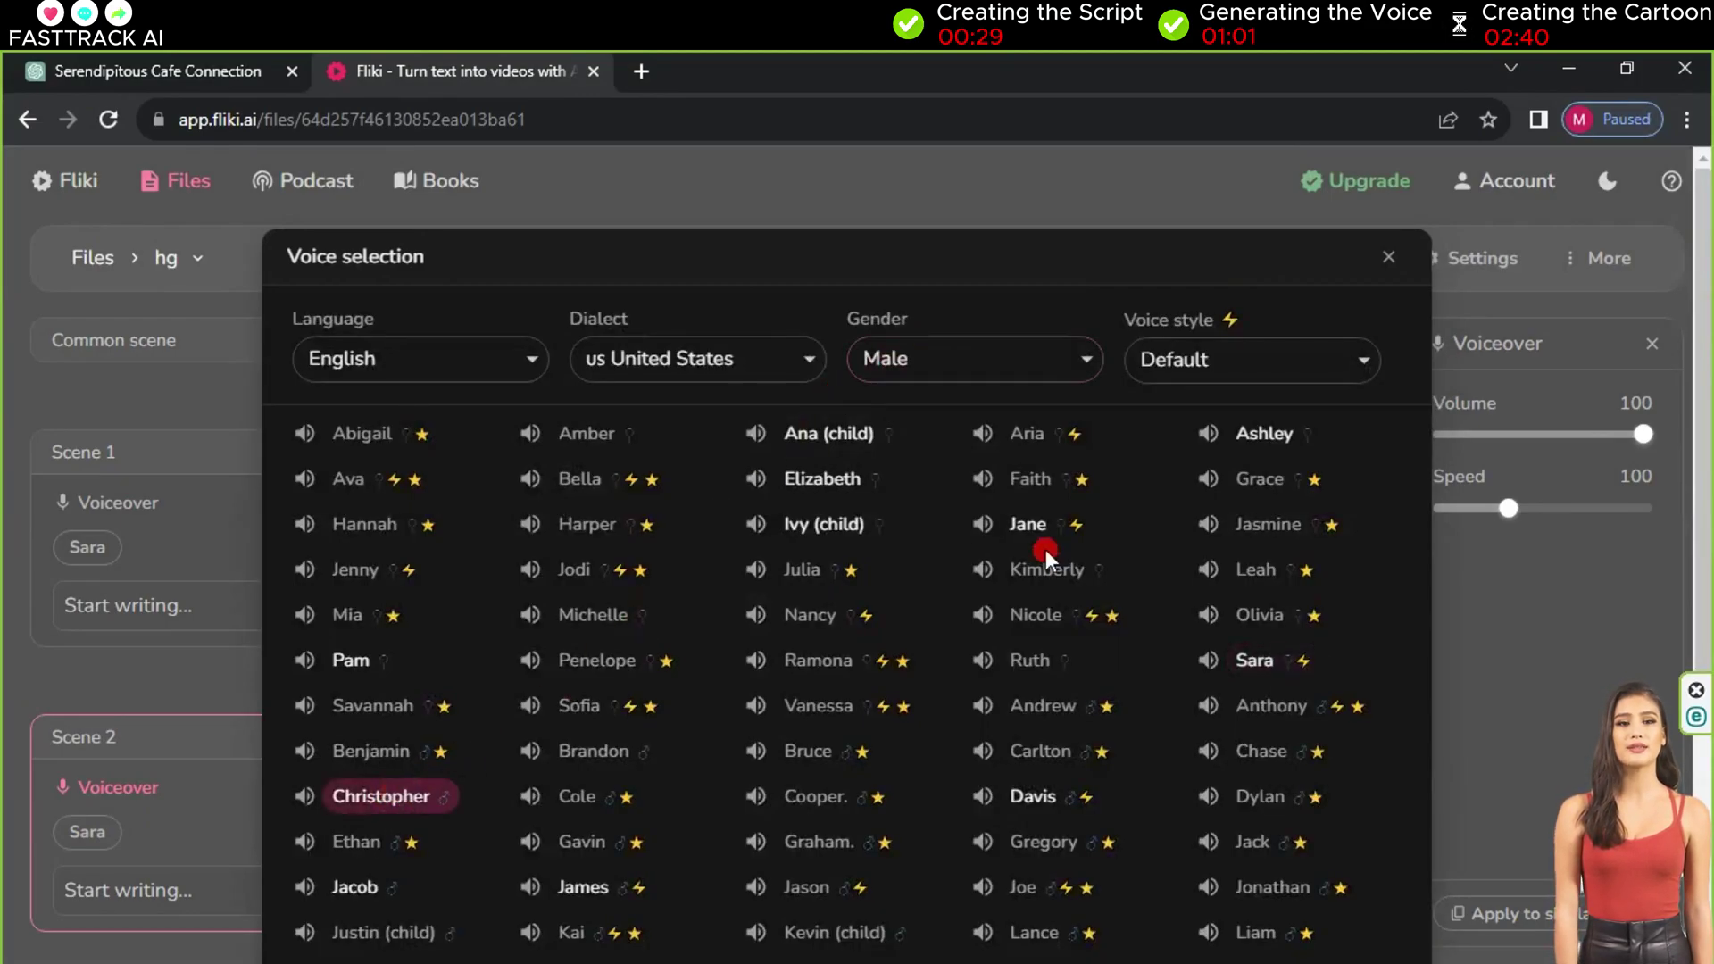
scroll(1046, 549, down, 5)
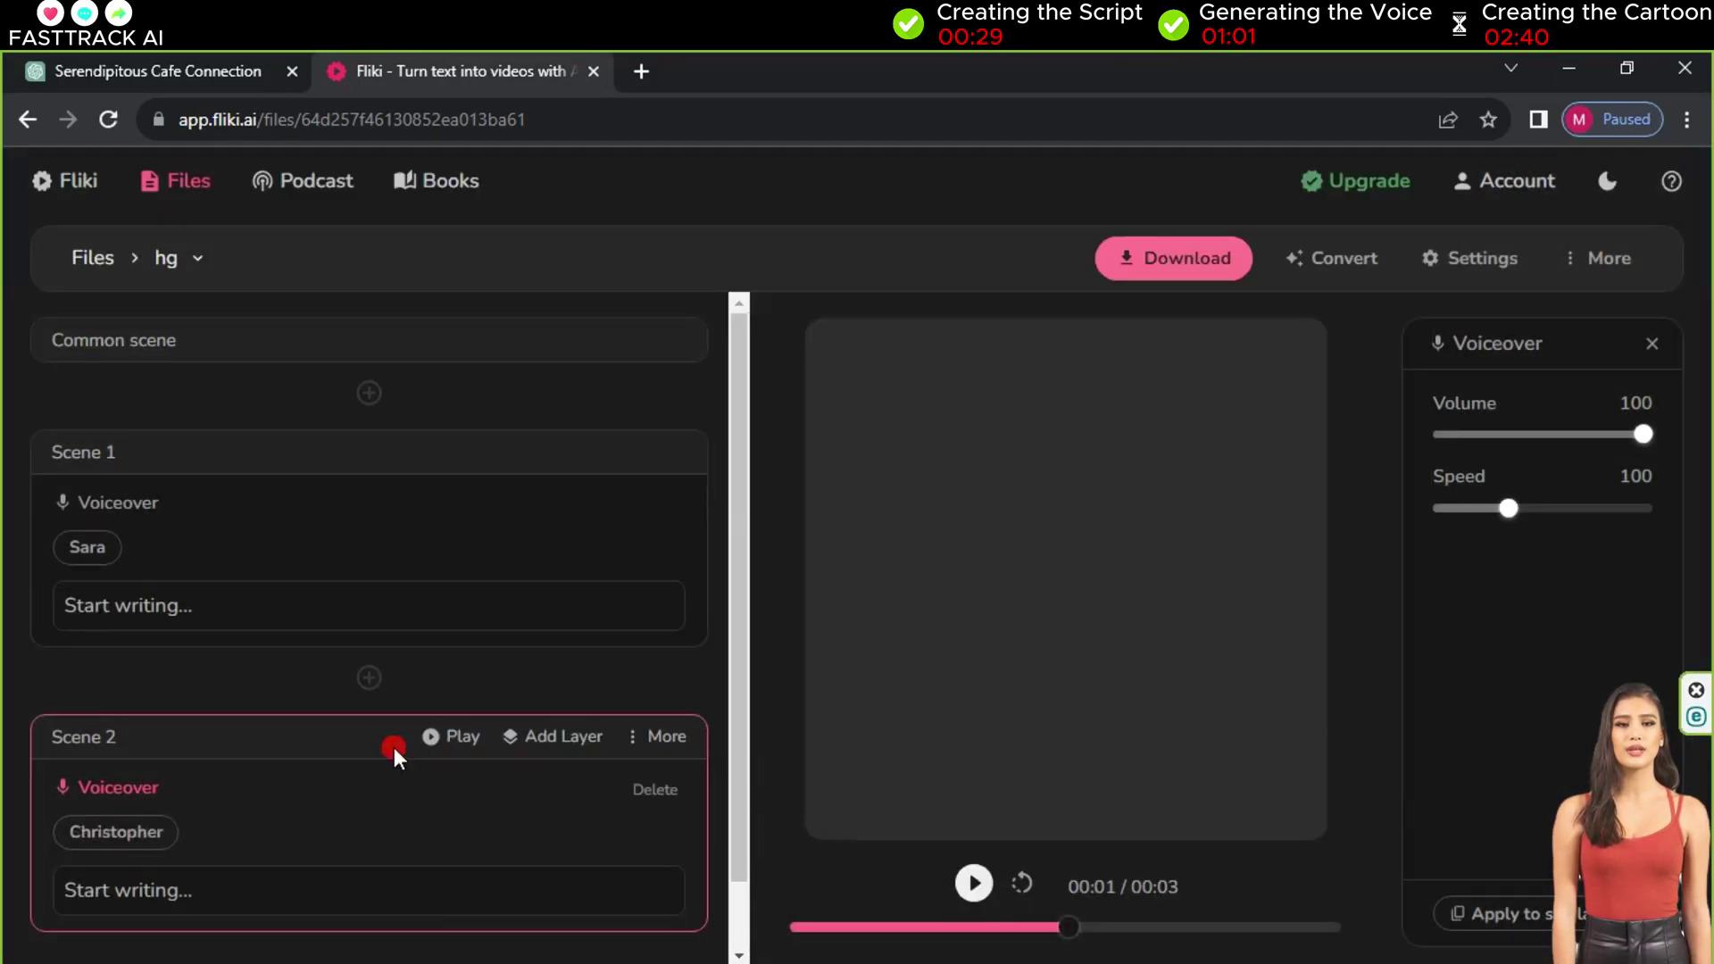
scroll(391, 745, down, 1)
scroll(391, 745, up, 1)
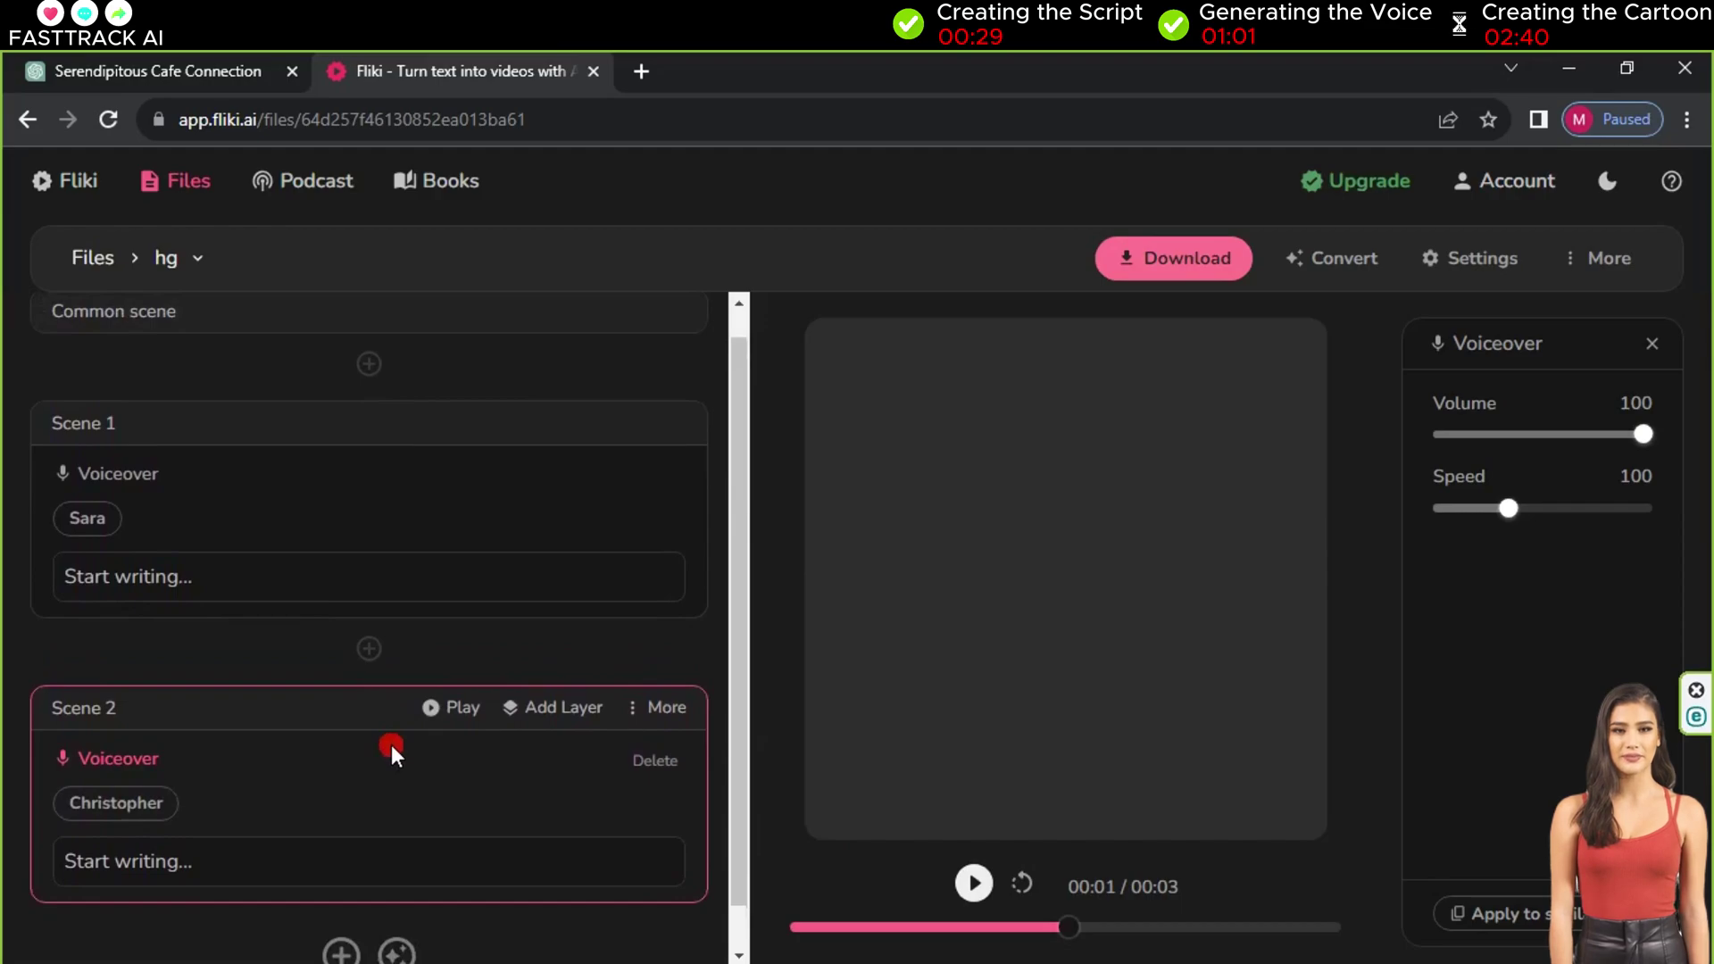
- Copy Sam's line "Excuse me, is this seat taken?" from the ChatGPT story into Fliki's Scene 3 voiceover for Christopher
click(155, 71)
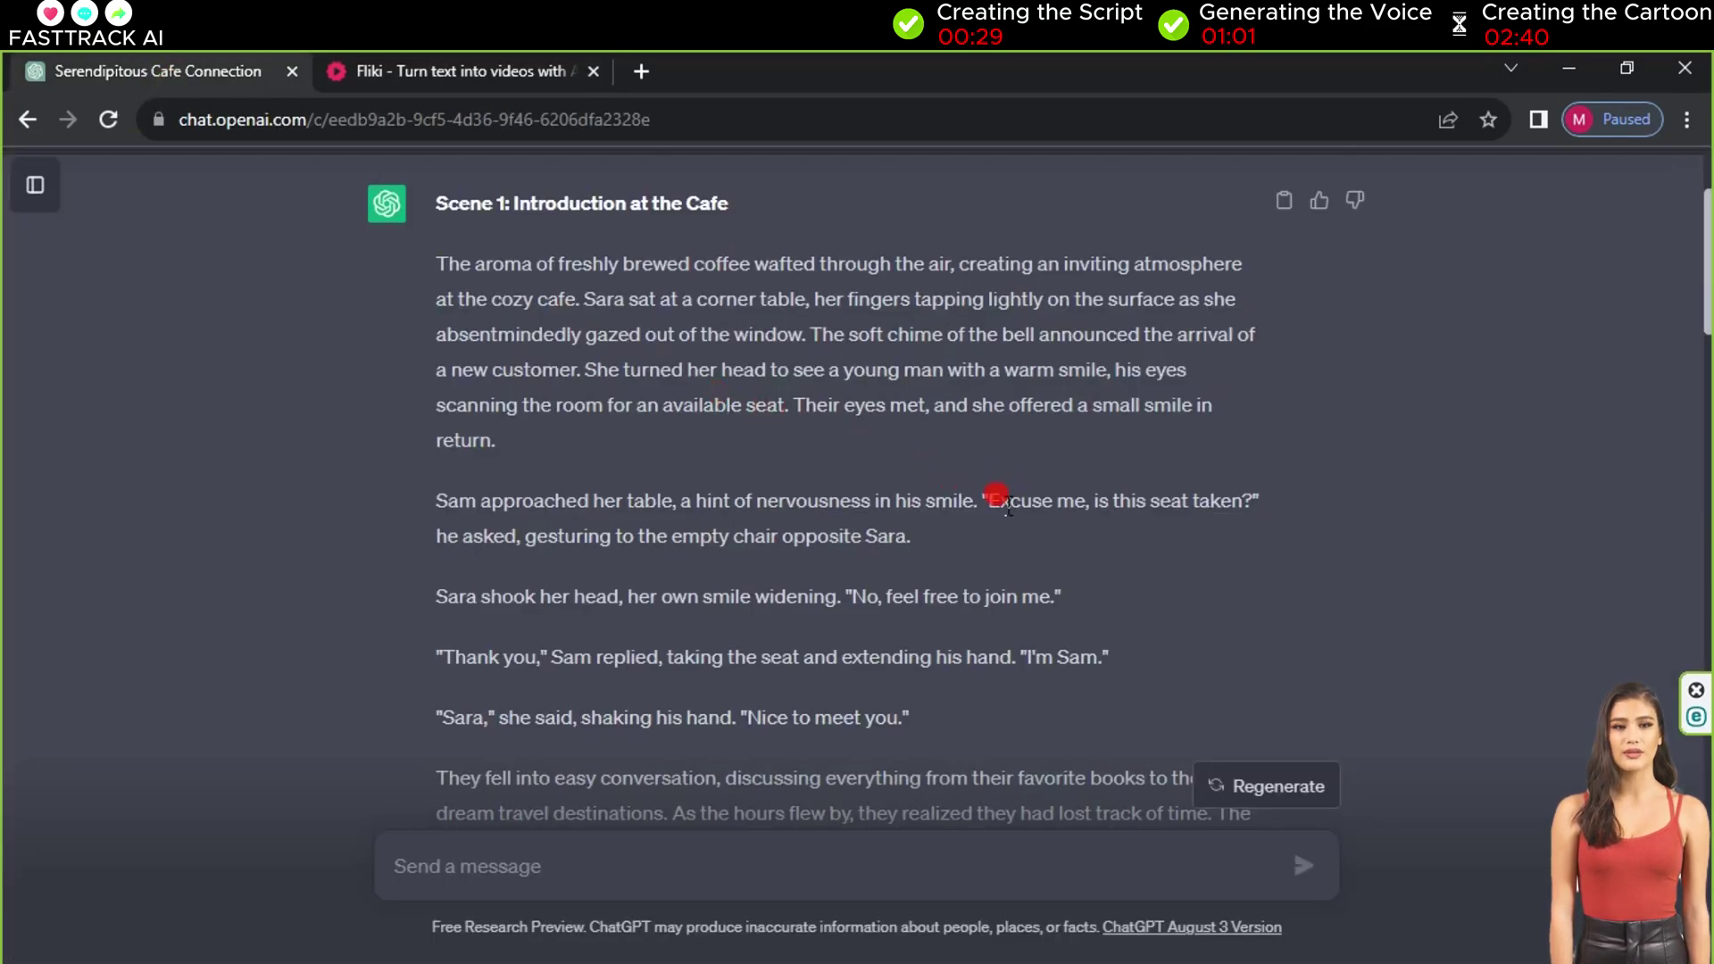
right_click(1258, 502)
click(1264, 509)
click(420, 68)
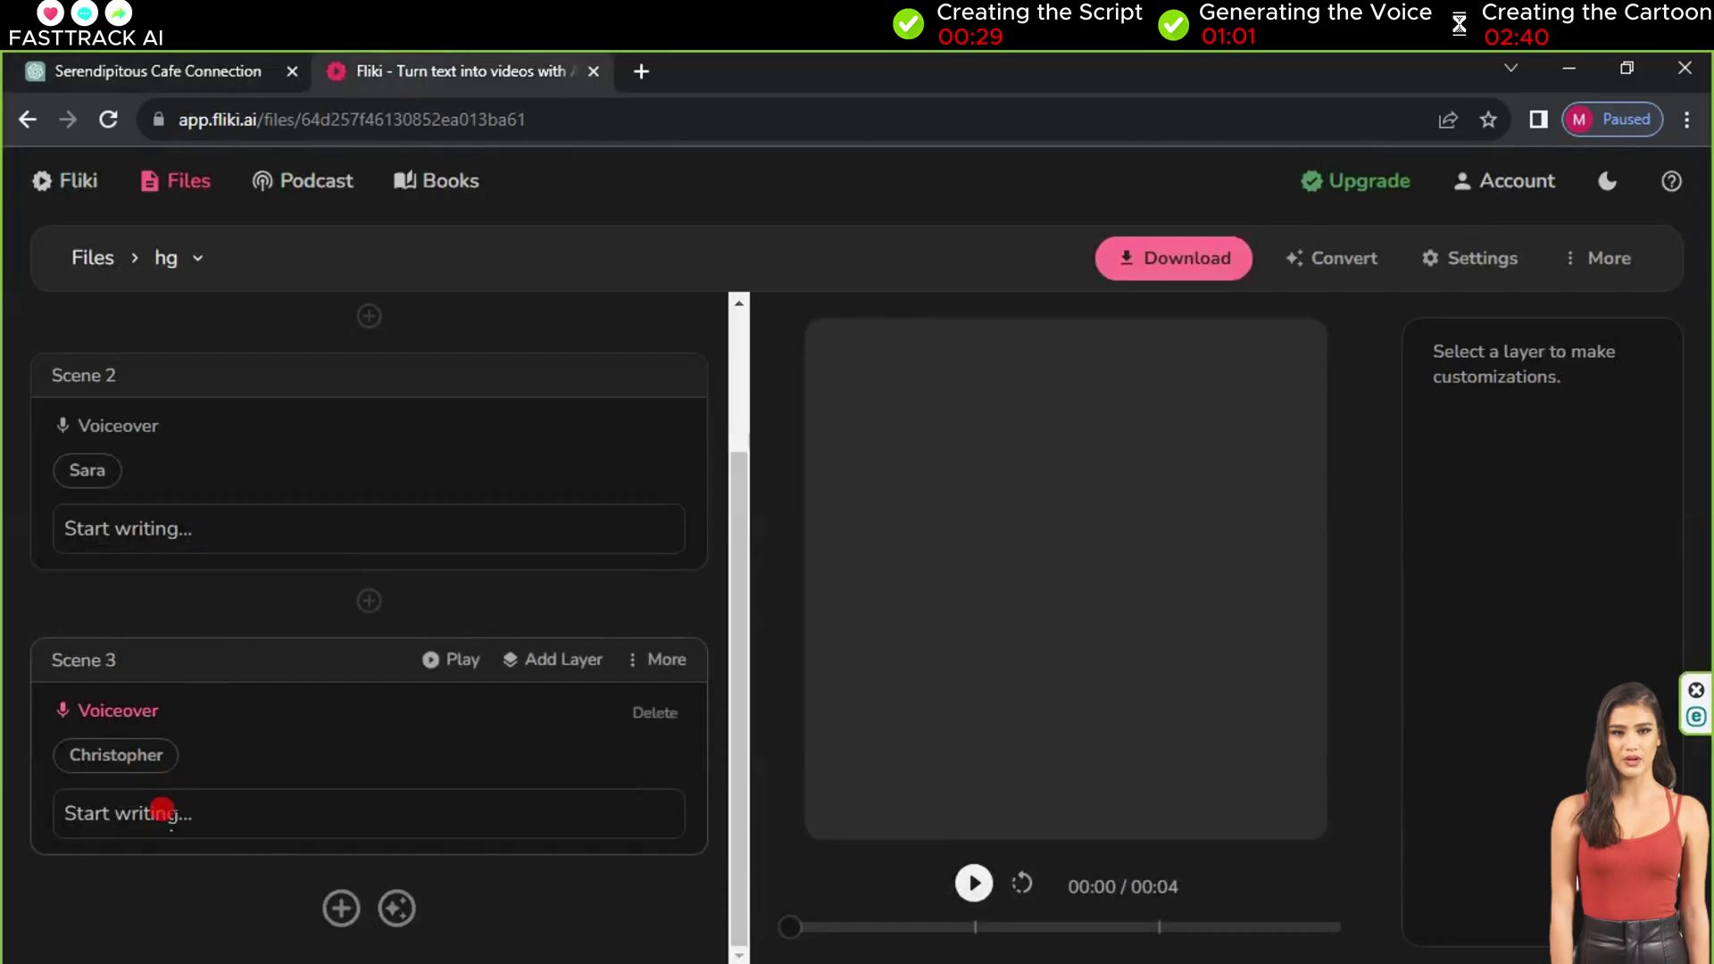
right_click(169, 817)
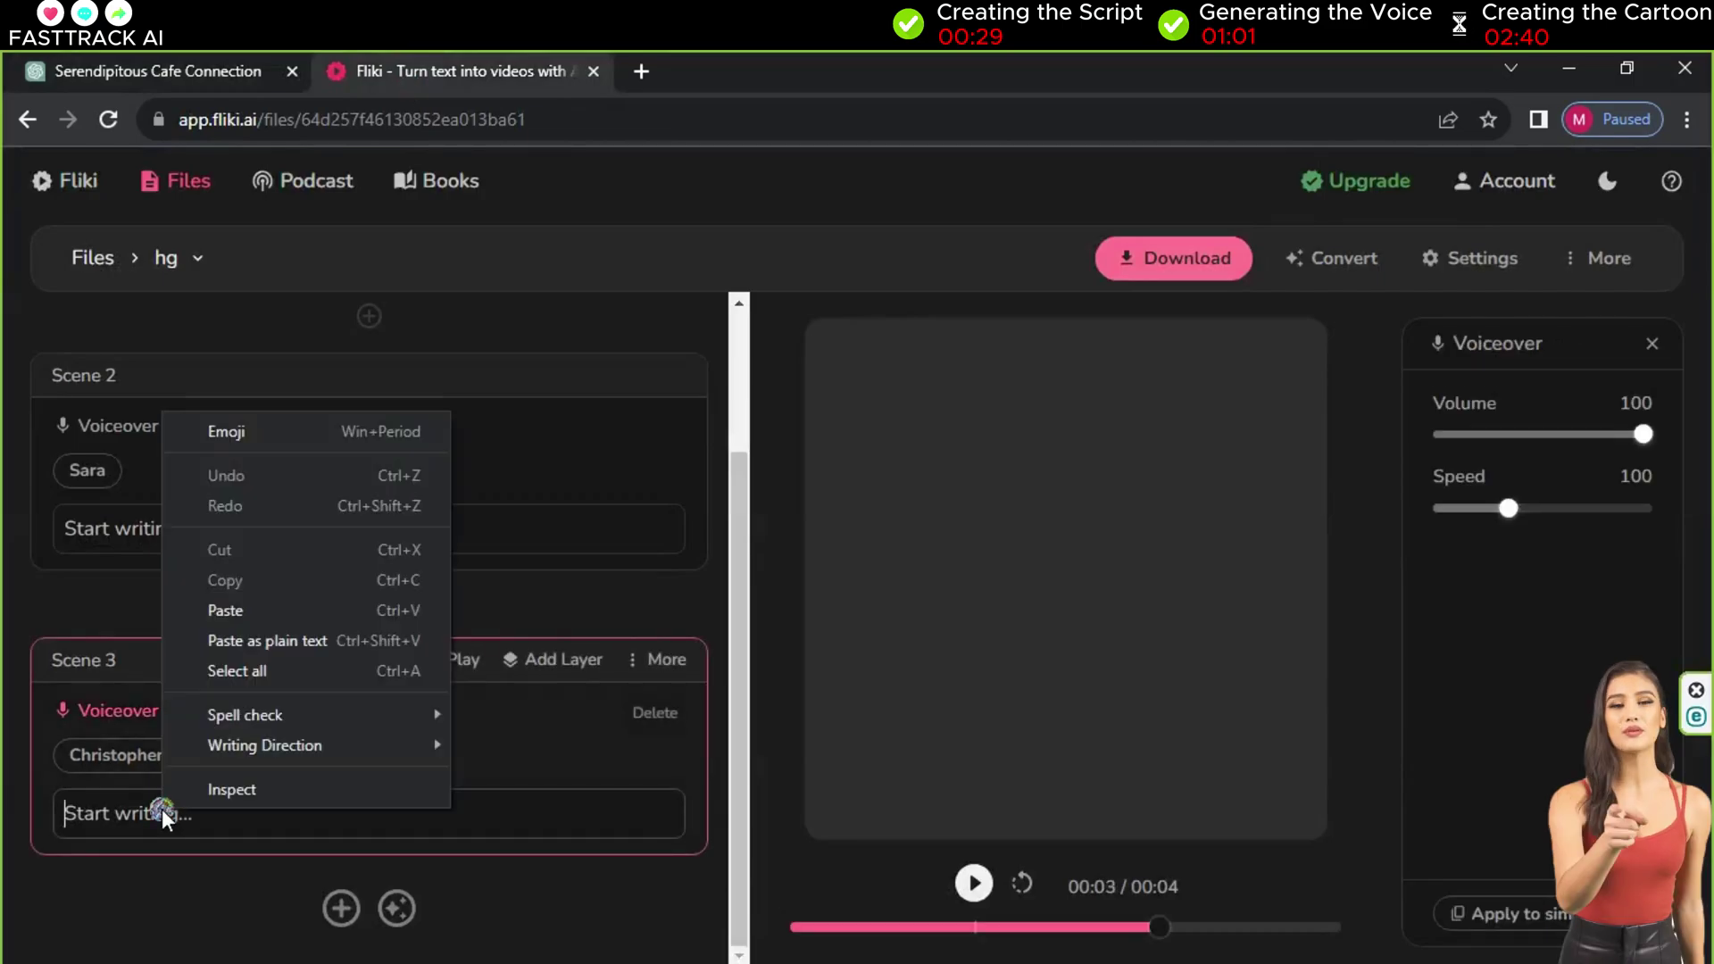
click(243, 605)
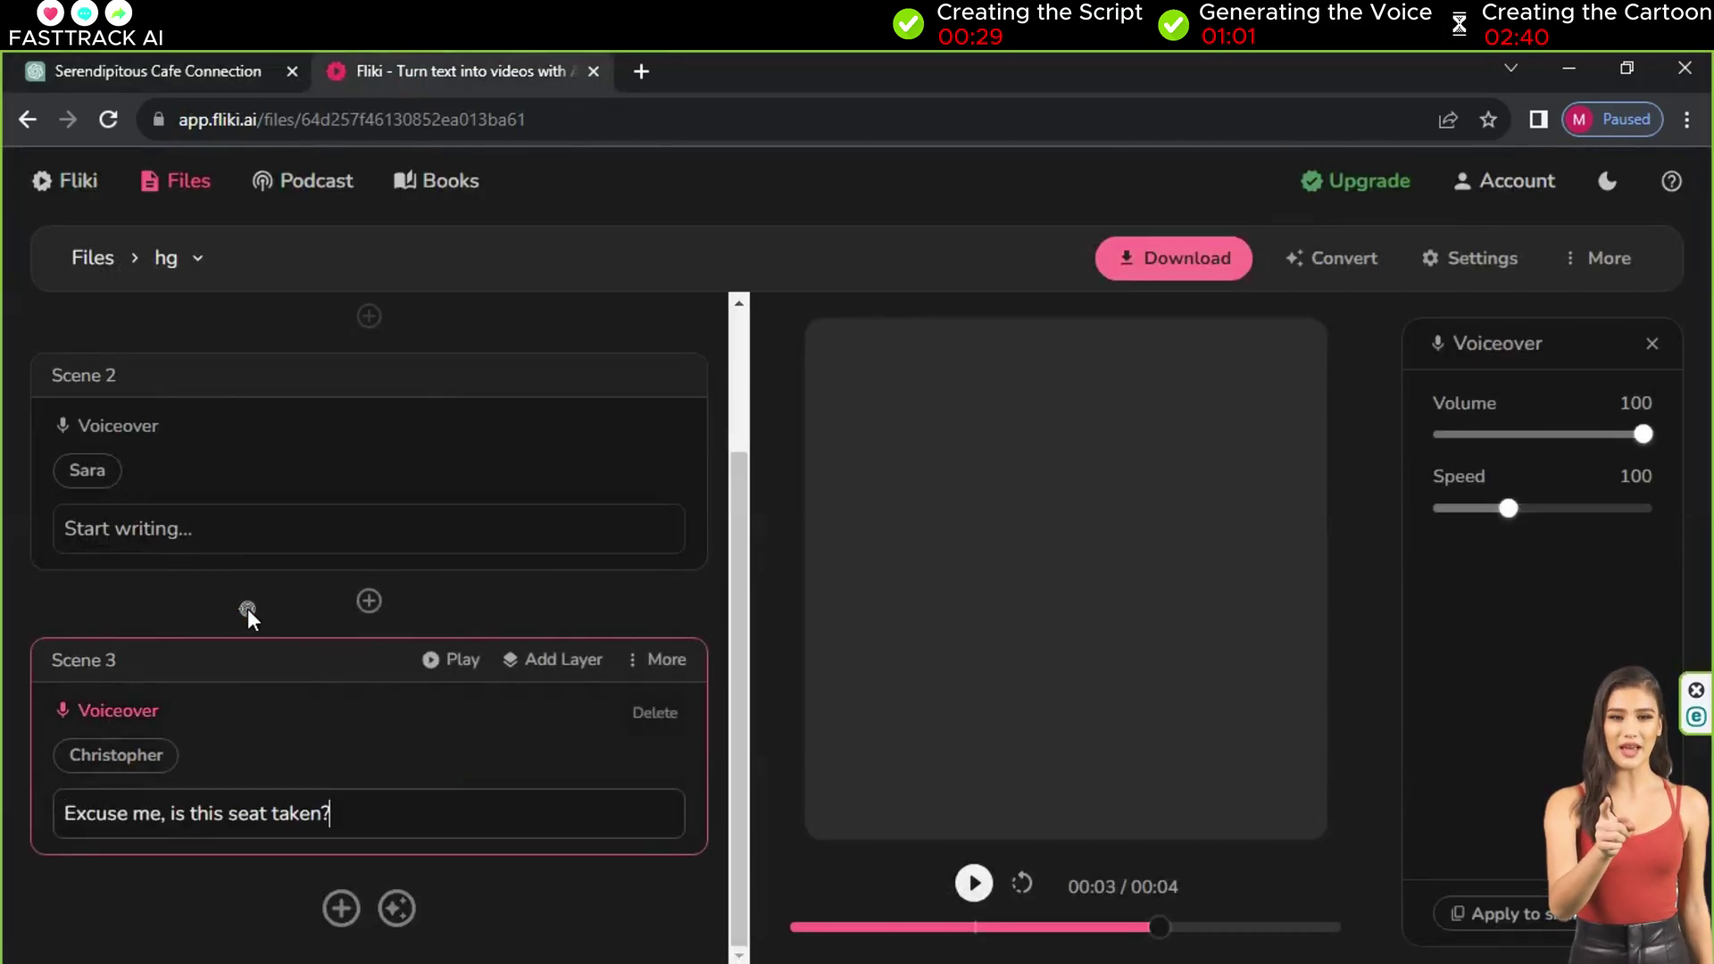
- Copy Sara's reply "No, feel free to join me" from the ChatGPT story into Fliki's Scene 2 voiceover for Sara
click(171, 70)
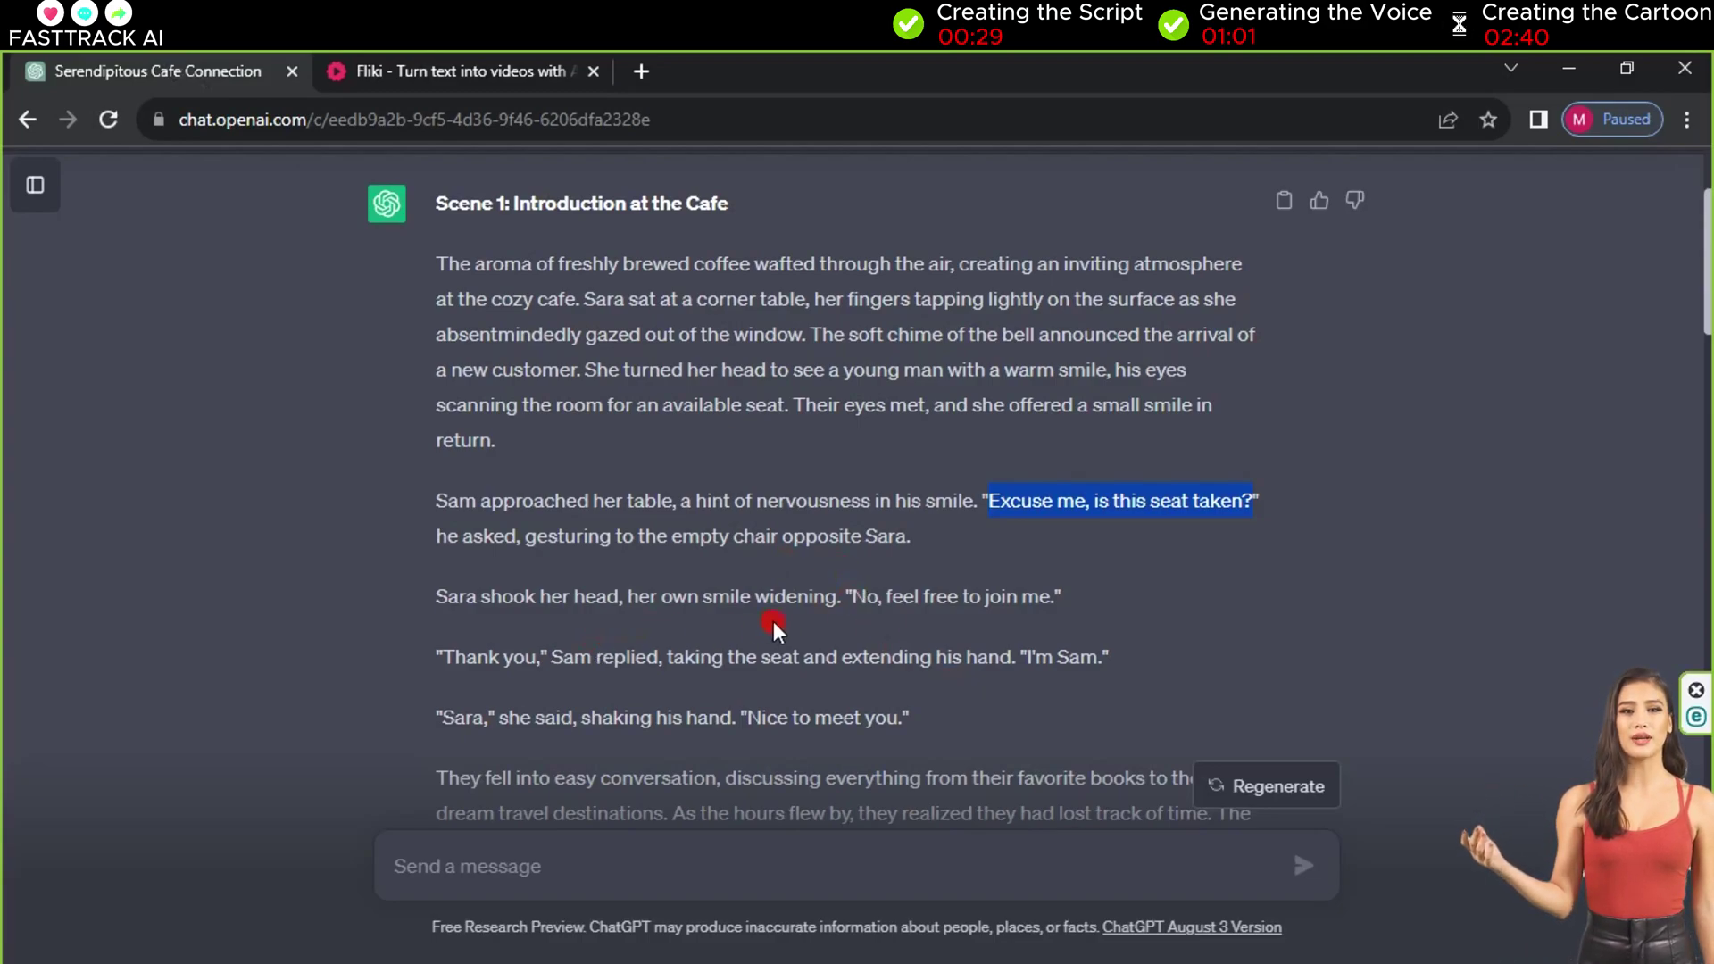
double_click(451, 597)
drag(843, 621, 1062, 620)
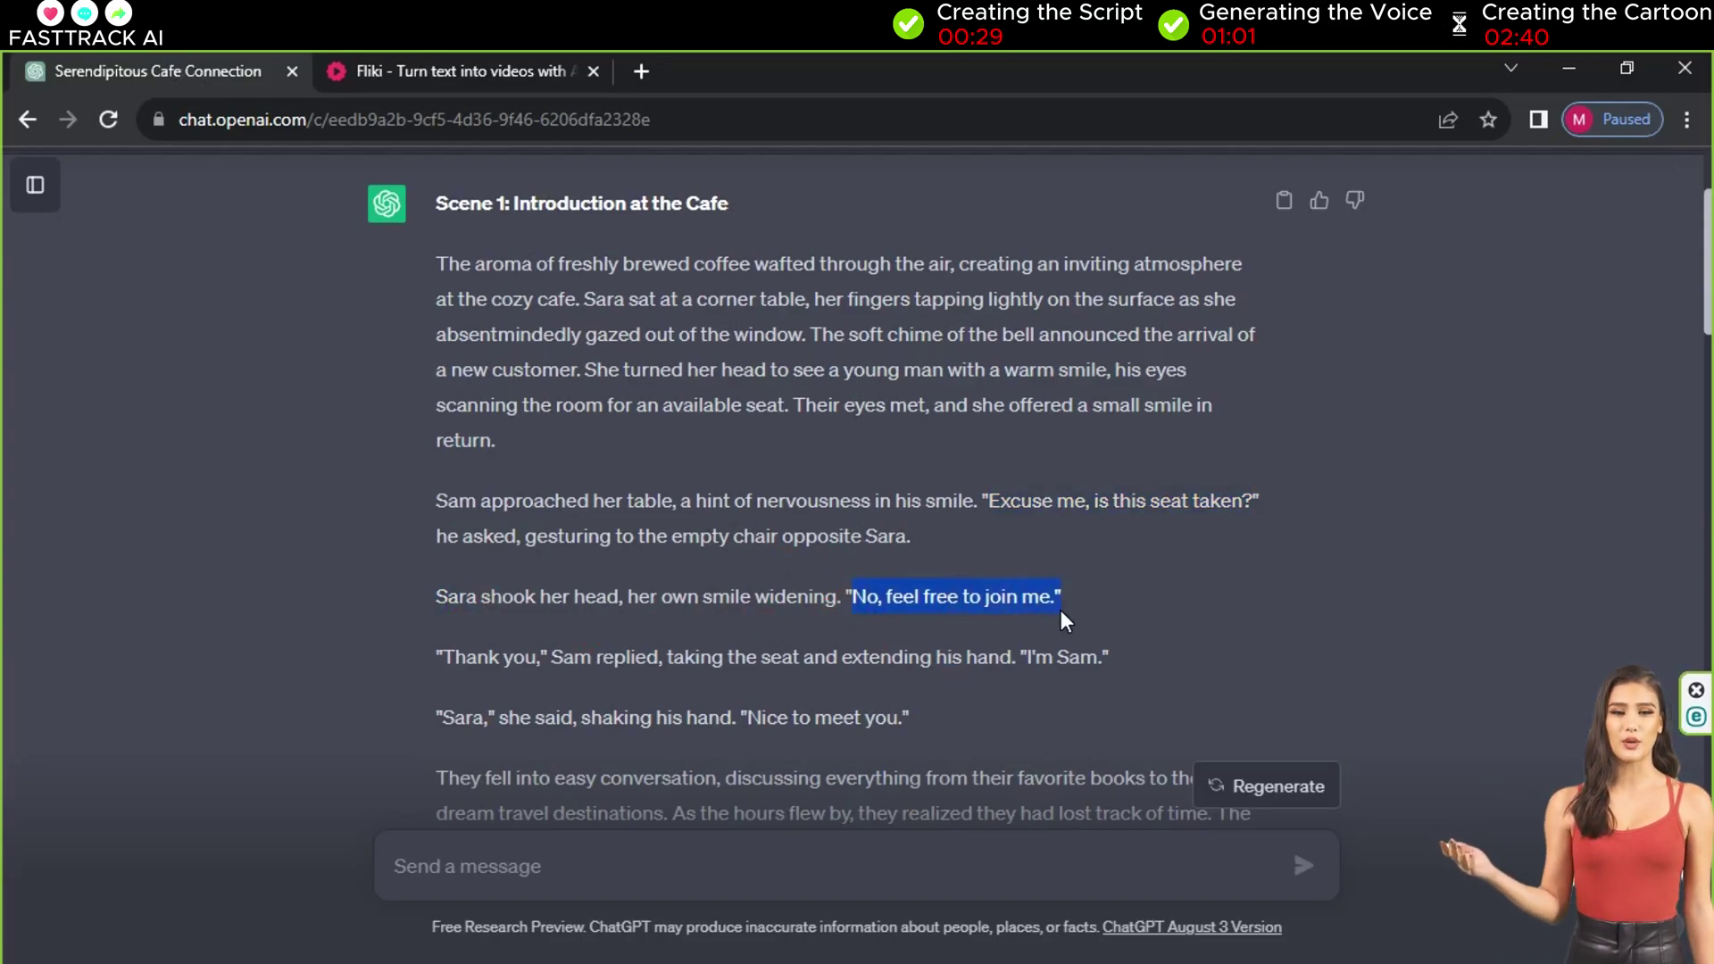
right_click(1062, 621)
click(1093, 636)
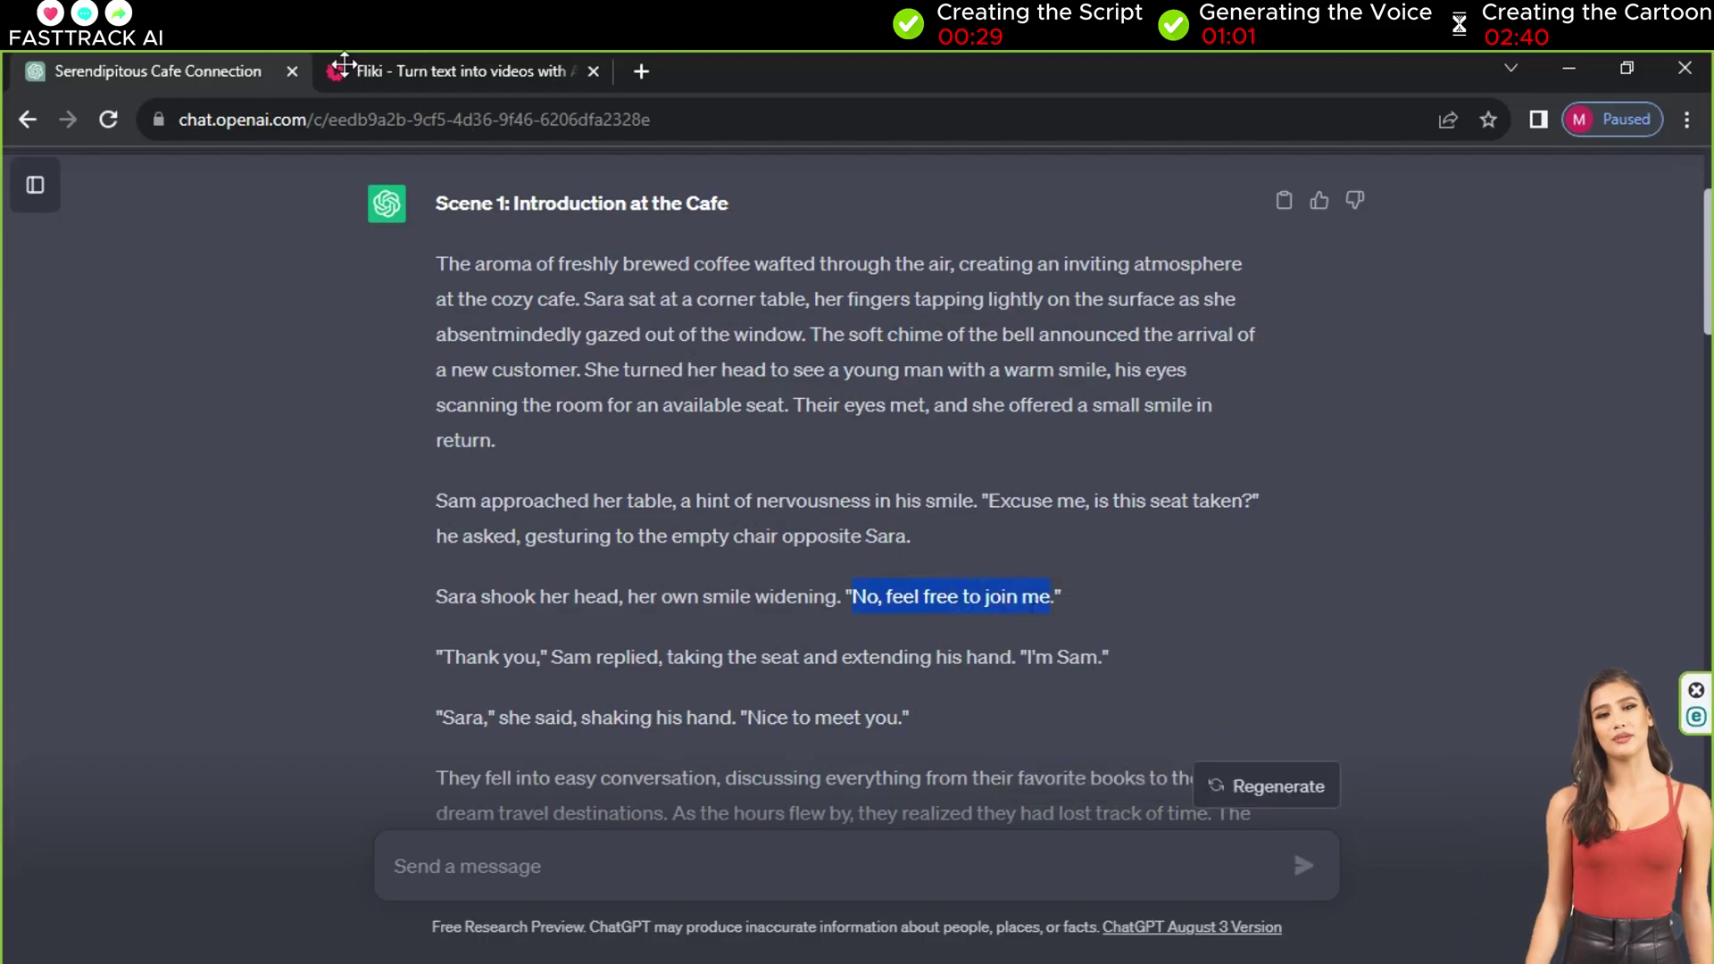
click(343, 70)
click(174, 527)
right_click(174, 532)
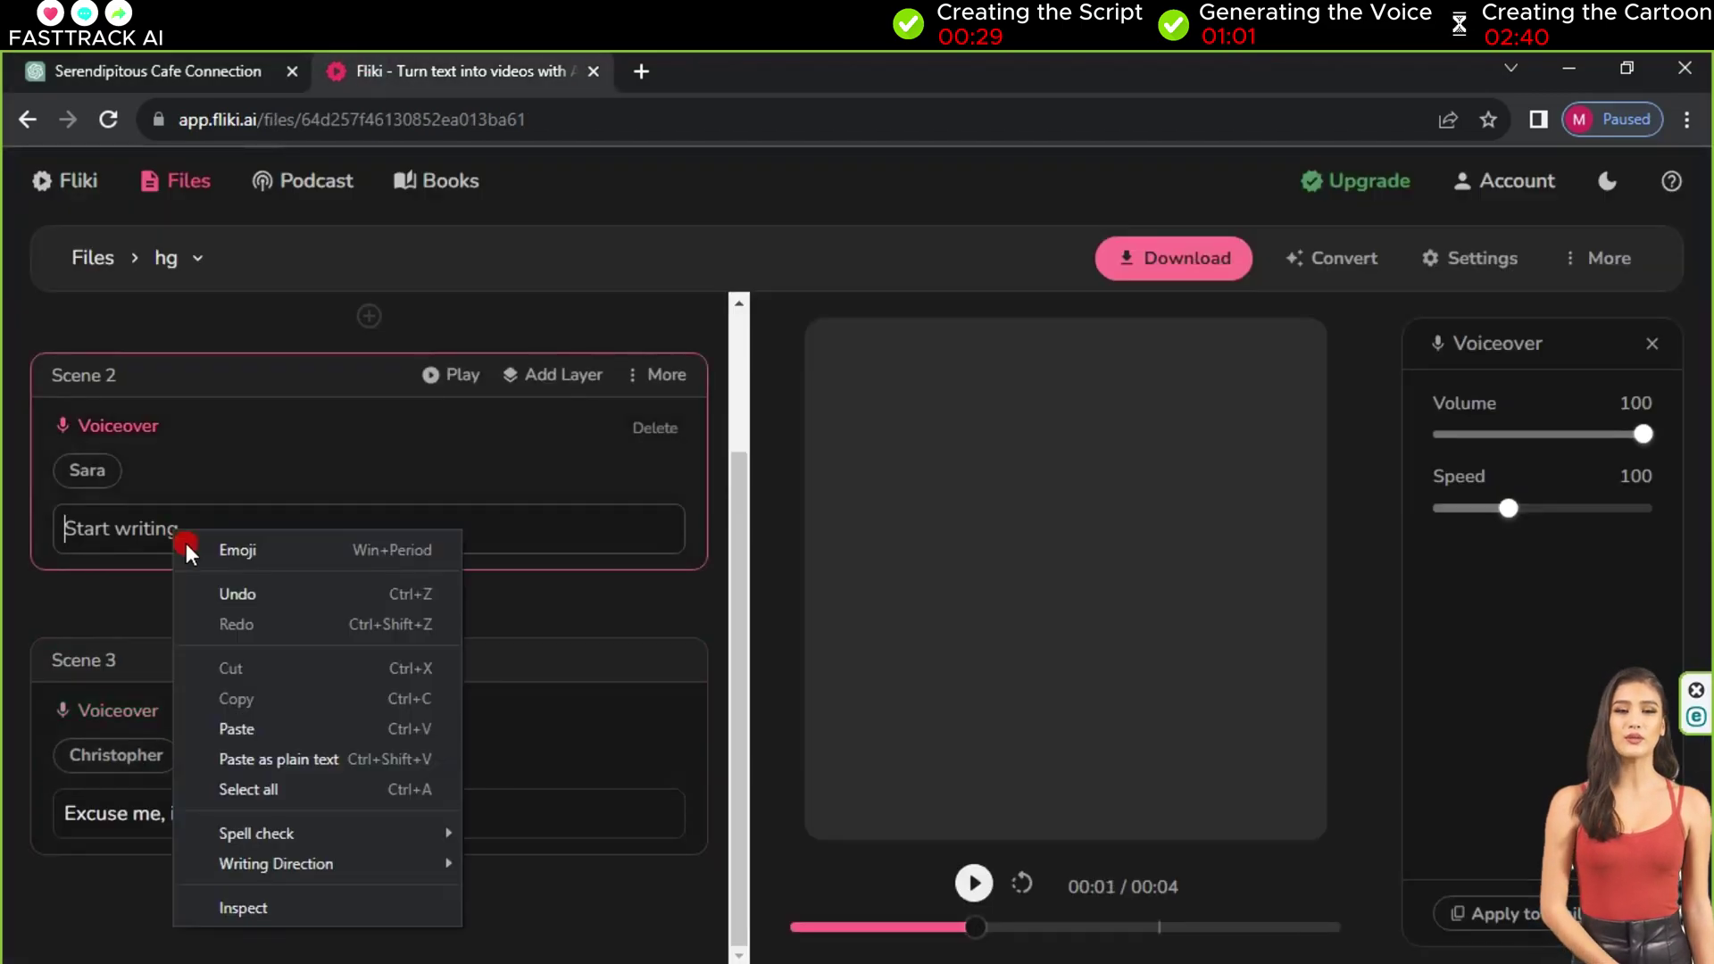
click(237, 729)
- Add Scene 4 and fill its Christopher voiceover with the line "I'm Sam." copied from the ChatGPT story
click(336, 903)
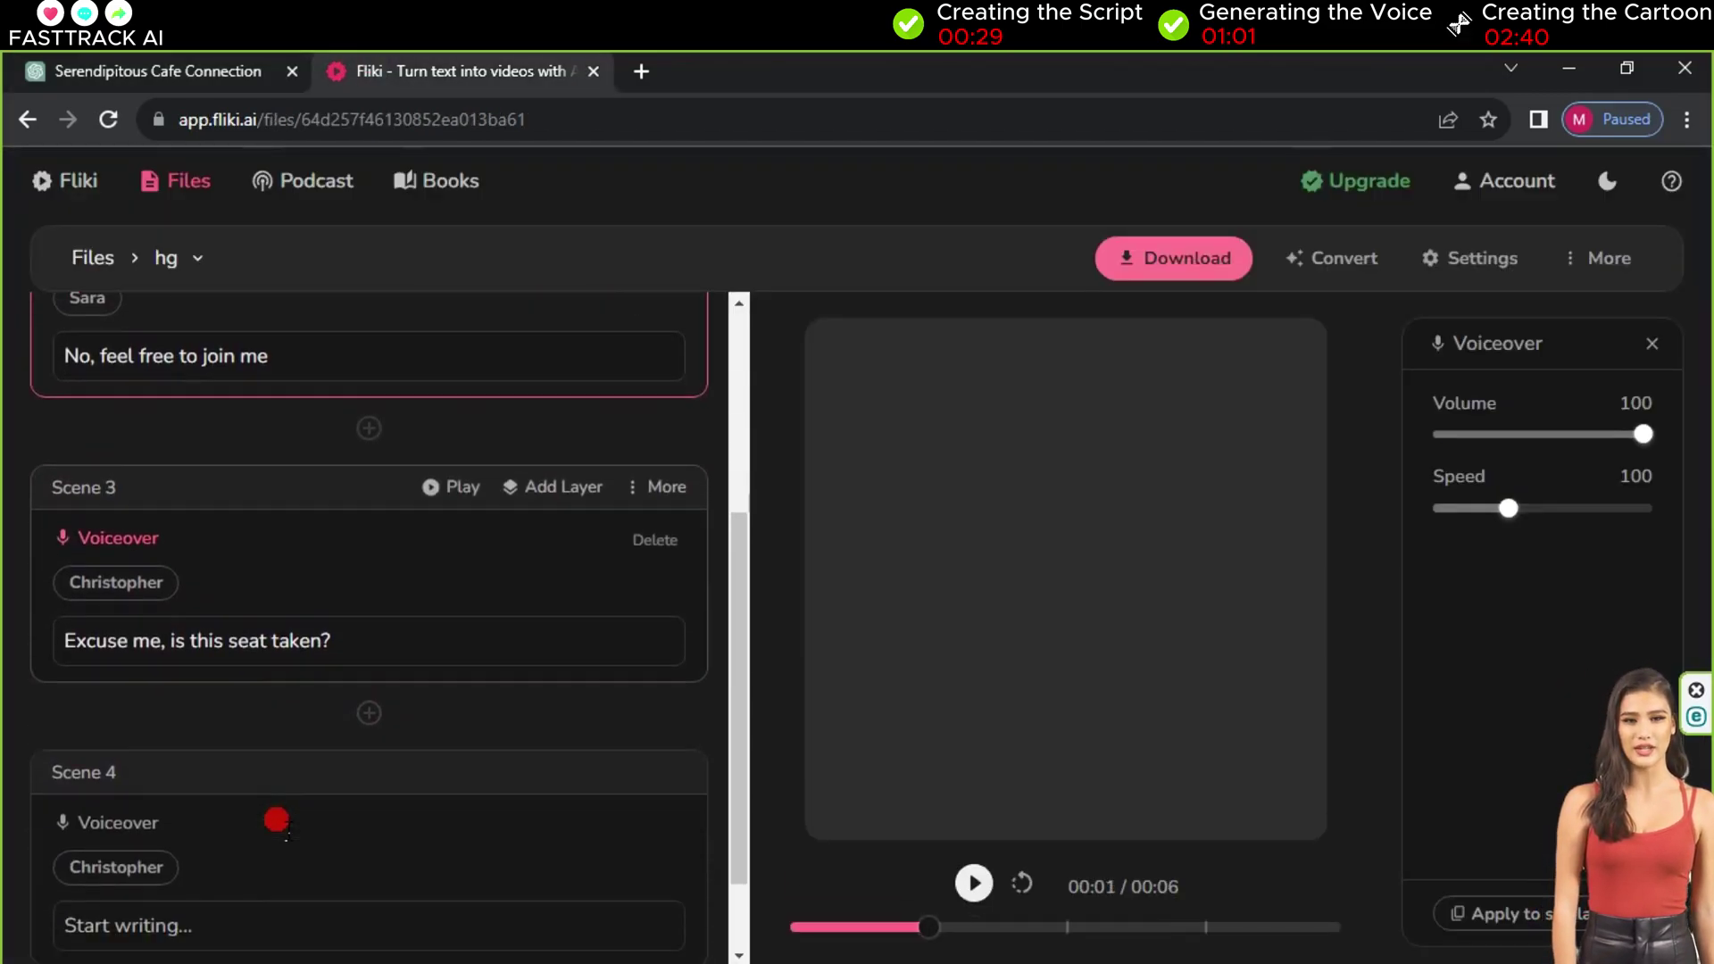
click(142, 71)
drag(1024, 658, 1100, 659)
key(ctrl+c)
click(344, 71)
right_click(234, 804)
click(268, 632)
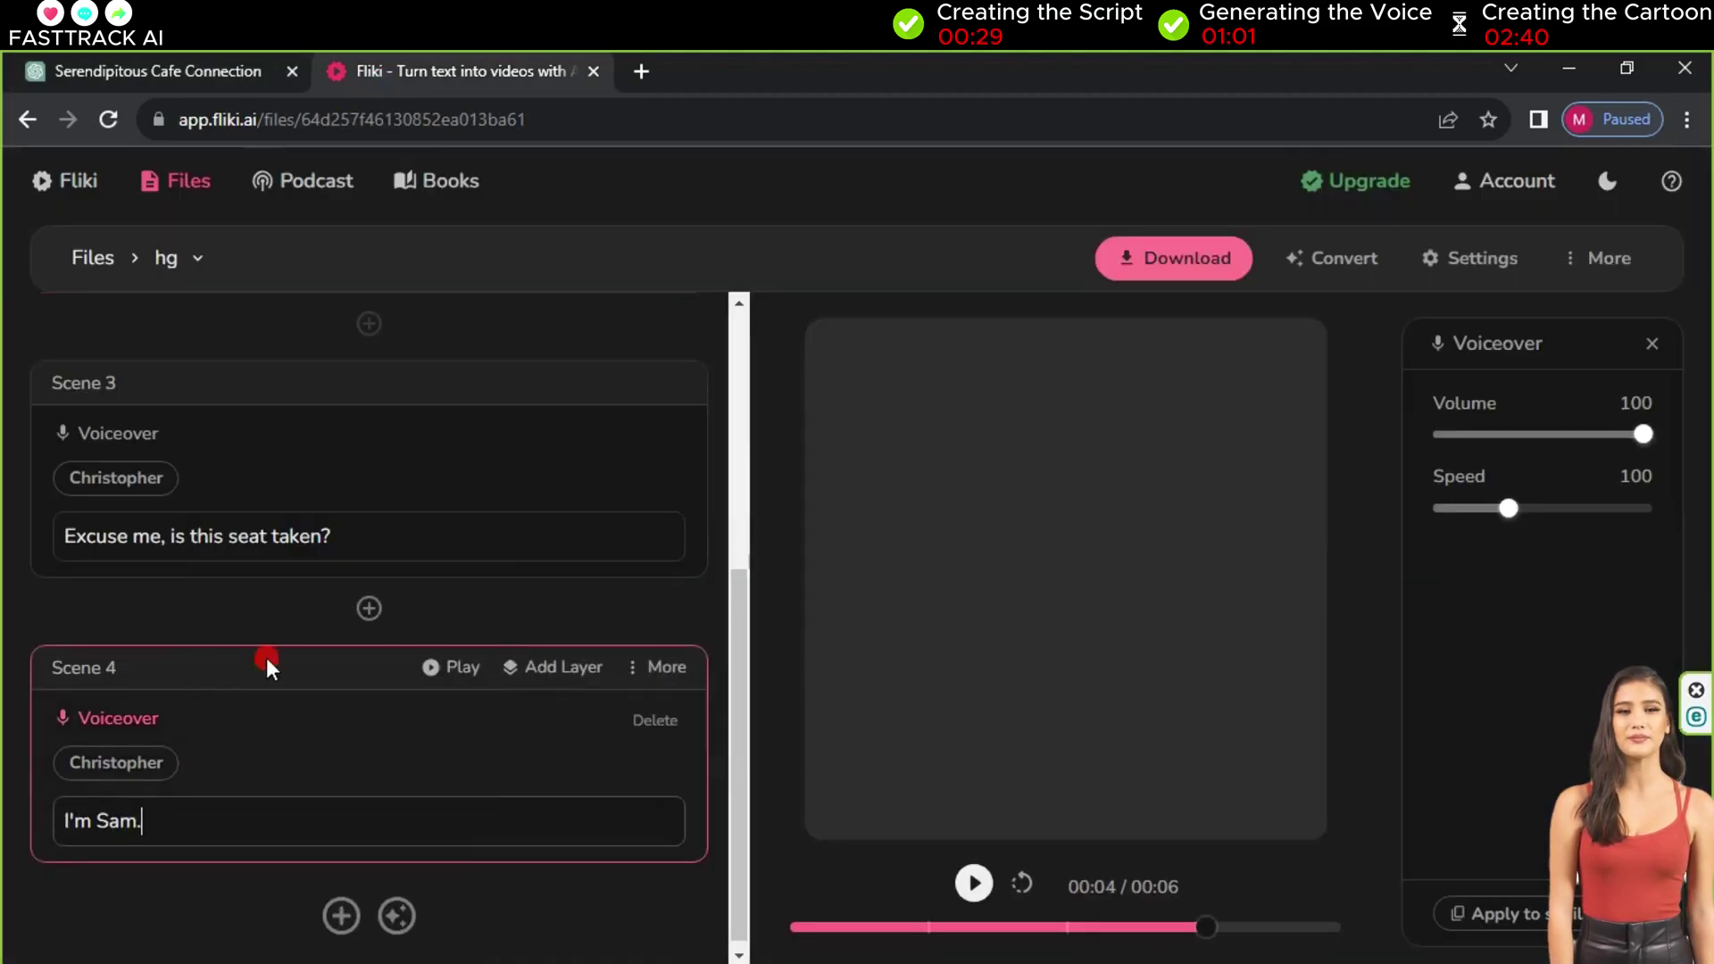
- Add Scene 5 and fill its voiceover with the line "Nice to meet you." copied from the ChatGPT story
click(341, 915)
click(143, 71)
right_click(882, 716)
click(920, 734)
click(350, 71)
scroll(210, 665, down, 3)
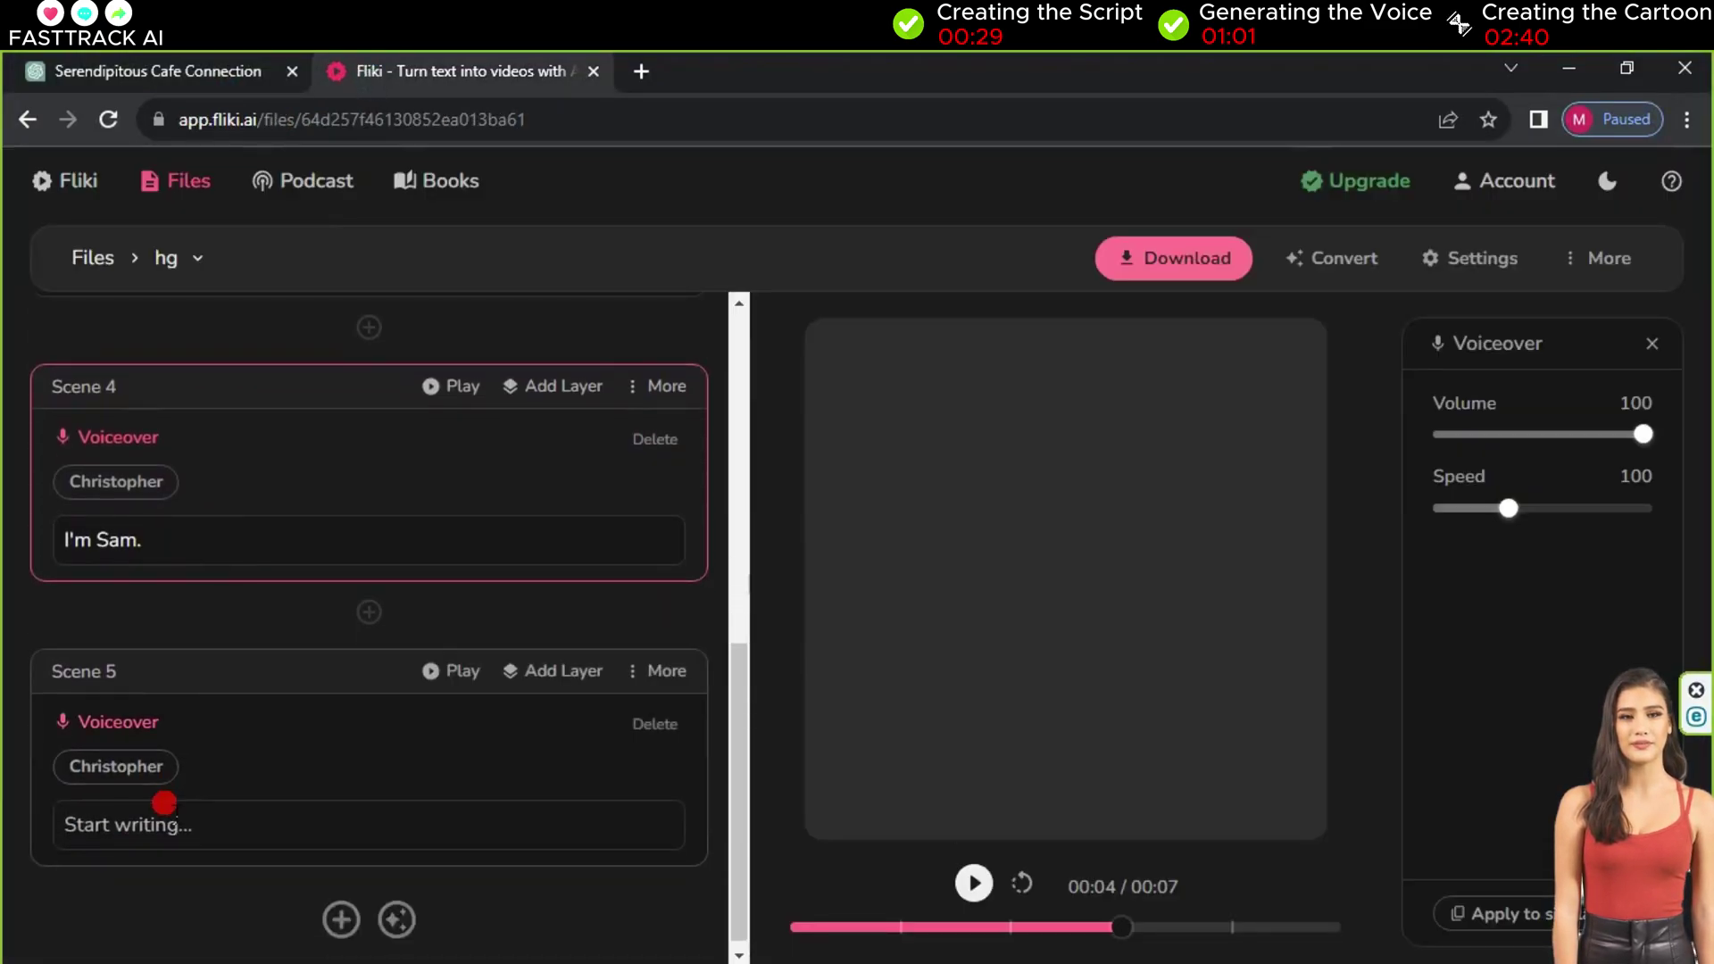
right_click(164, 803)
click(240, 620)
- Change the Scene 5 voiceover to the voice Sara without applying it to the other voiceovers
click(157, 764)
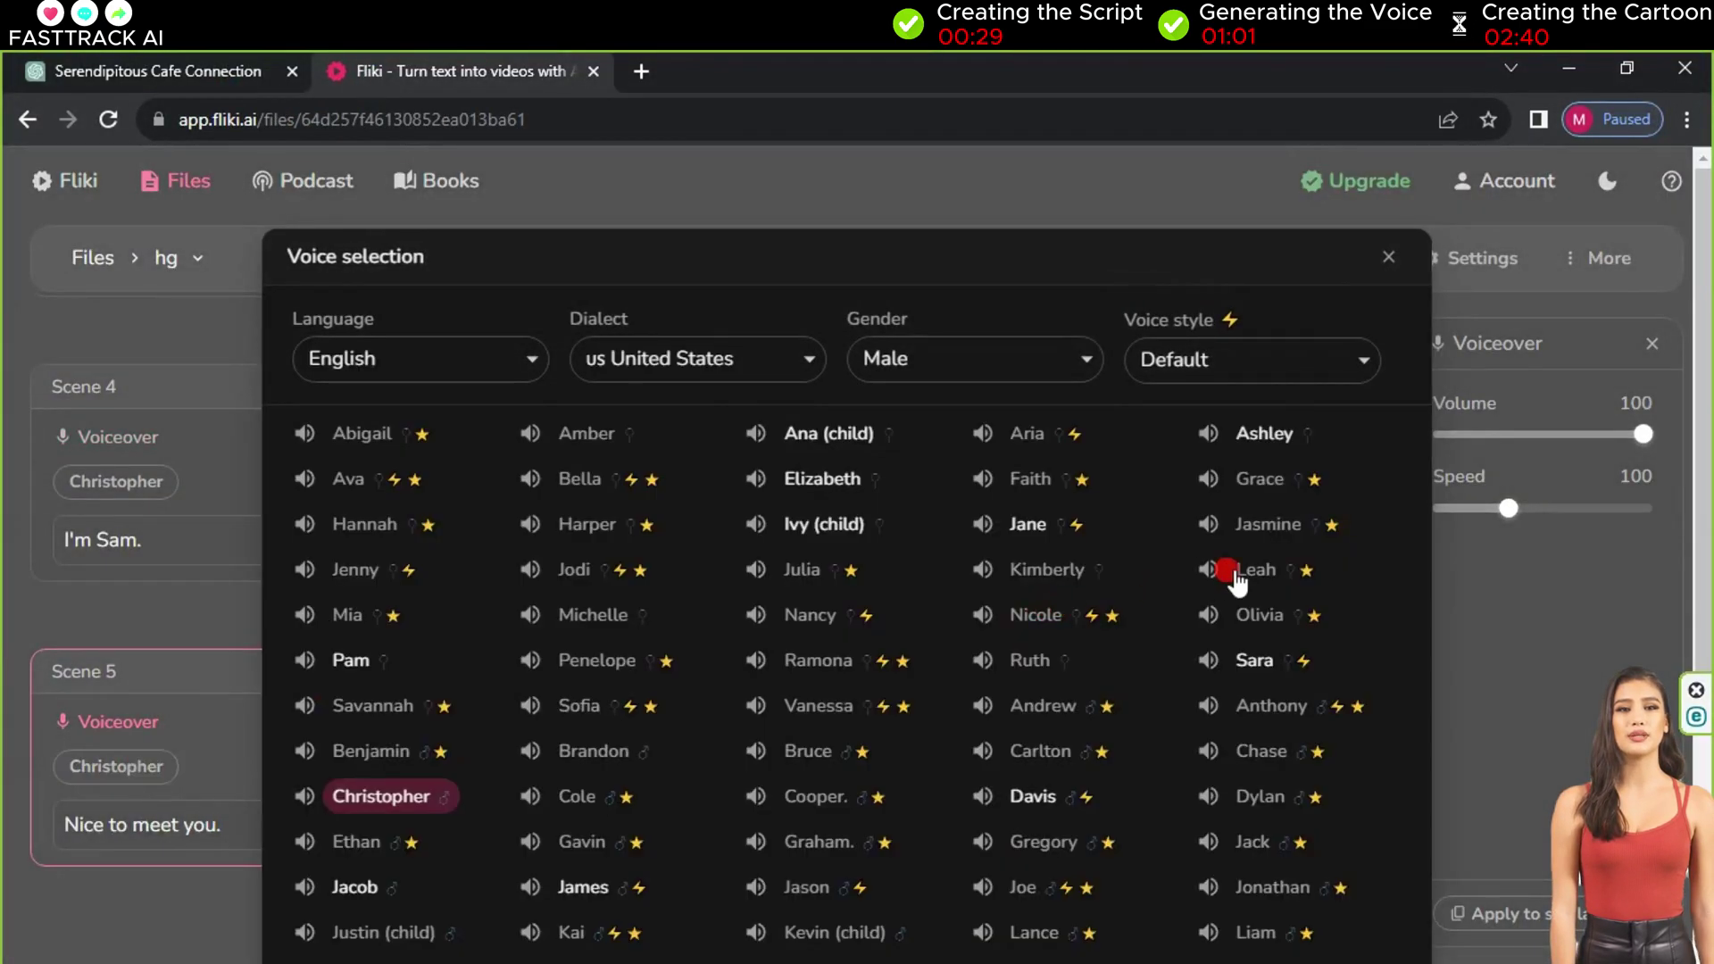
click(1255, 661)
scroll(1049, 616, down, 5)
click(825, 846)
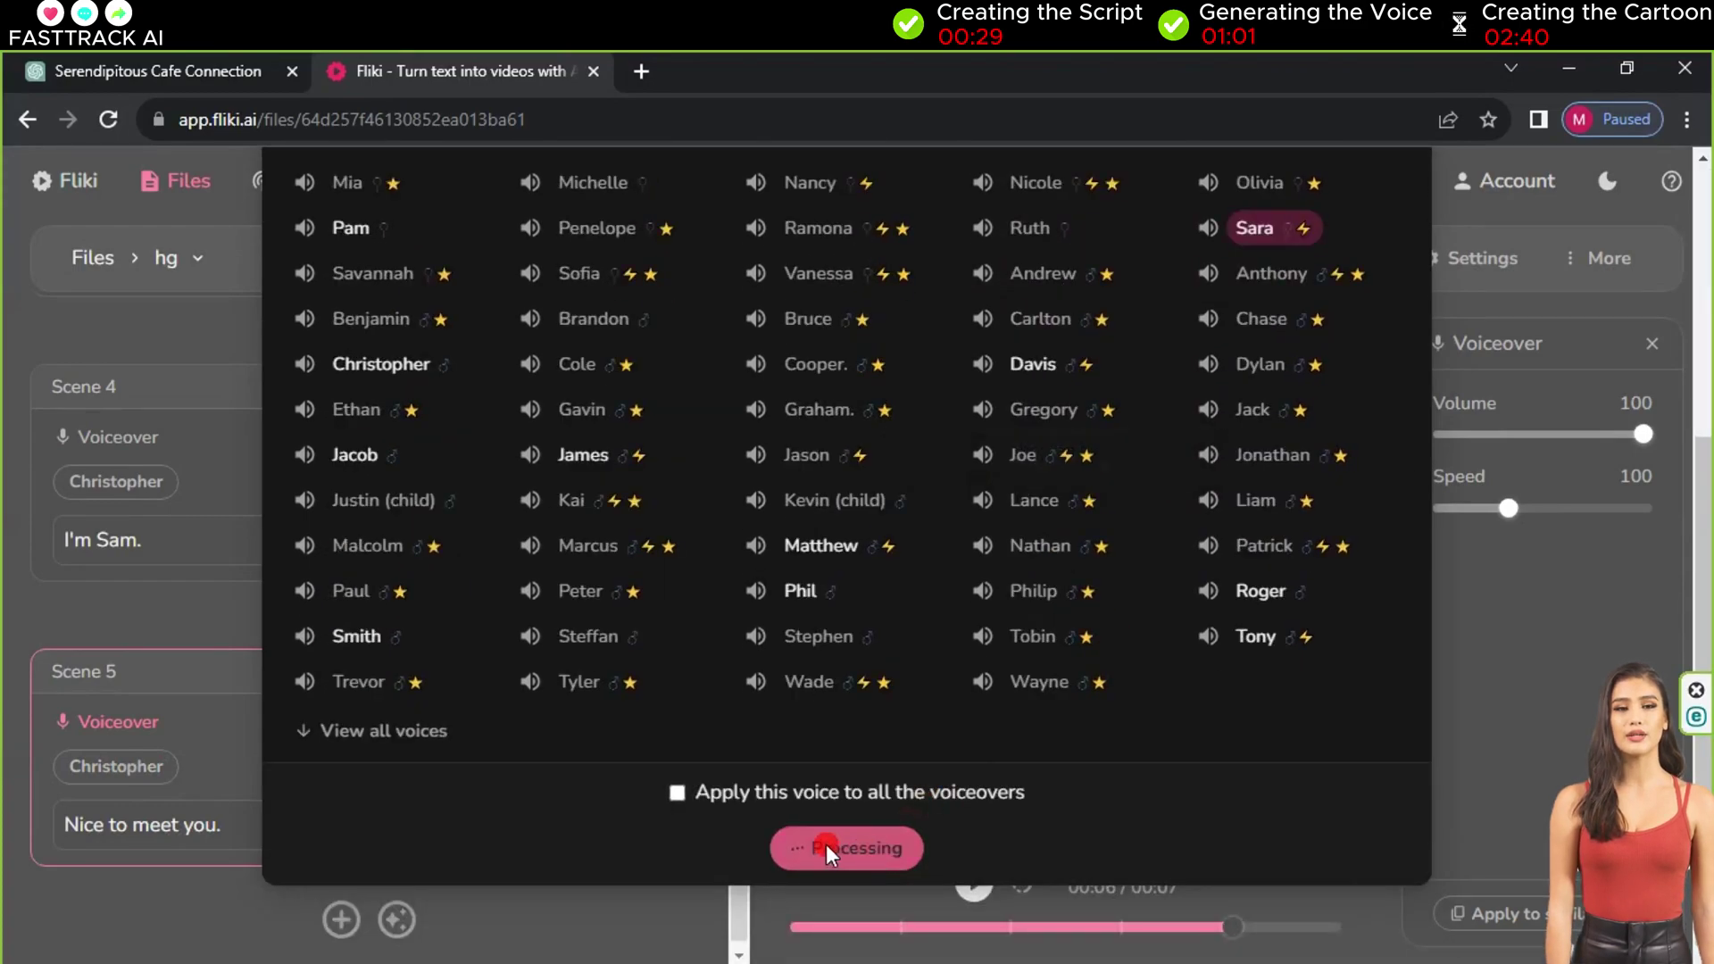
- Play Scene 3 to generate its Christopher voiceover and download the resulting audio
scroll(452, 630, up, 10)
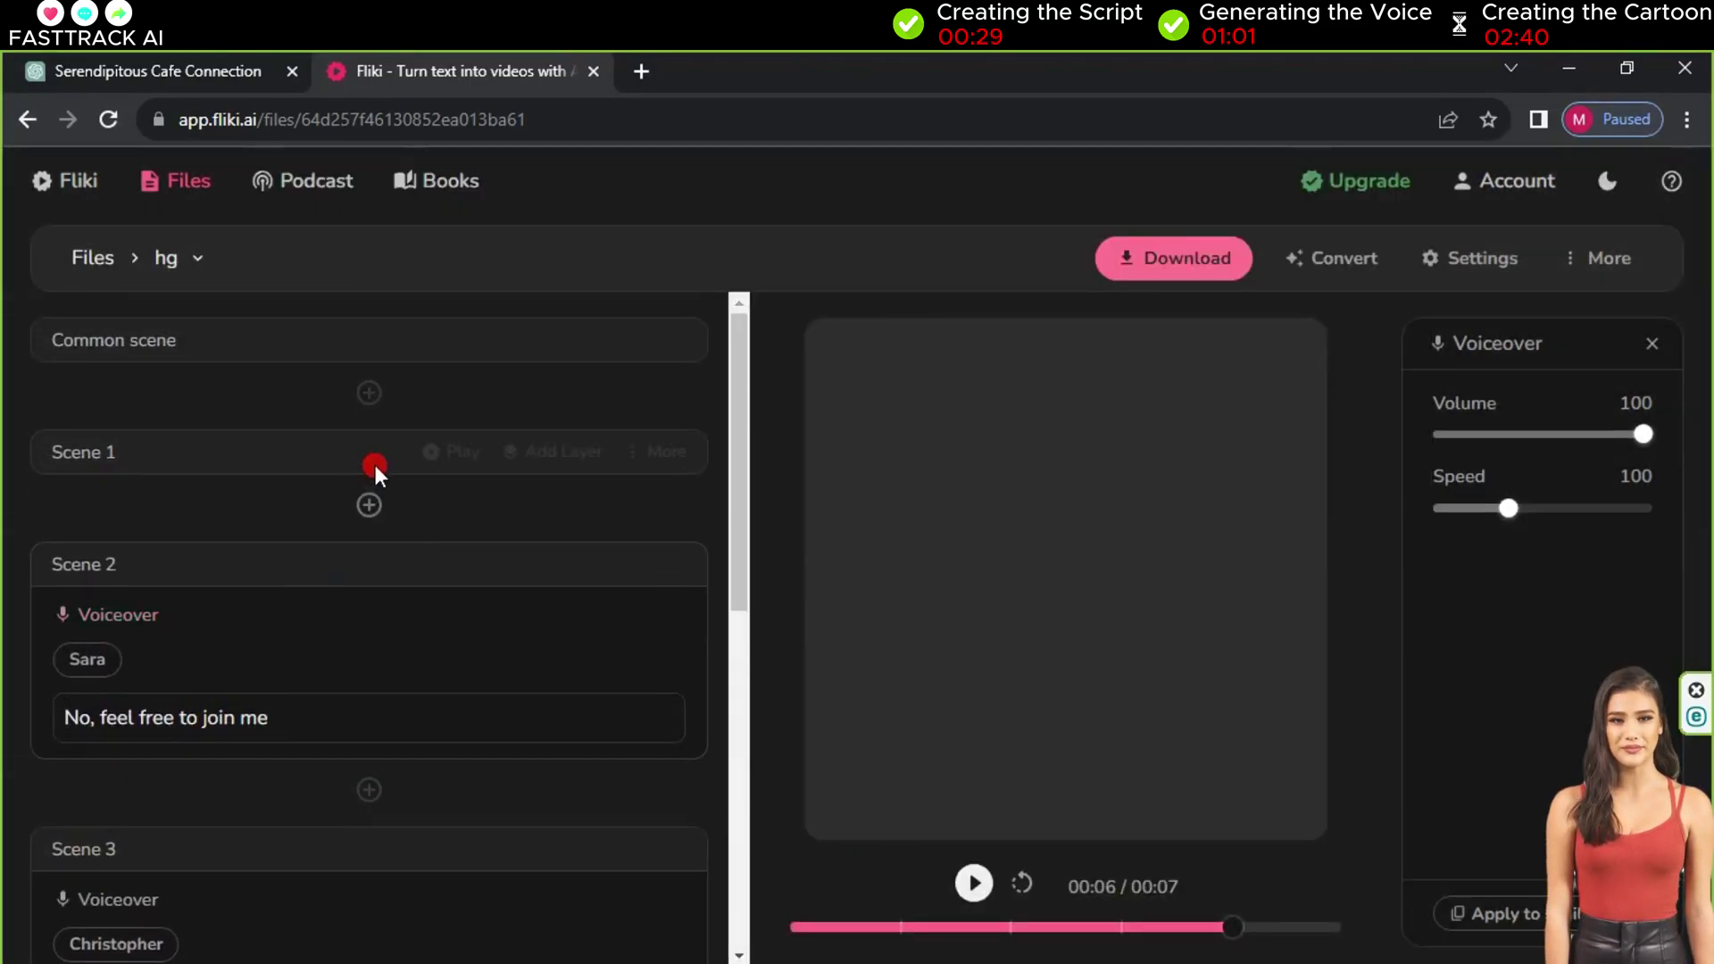
click(241, 454)
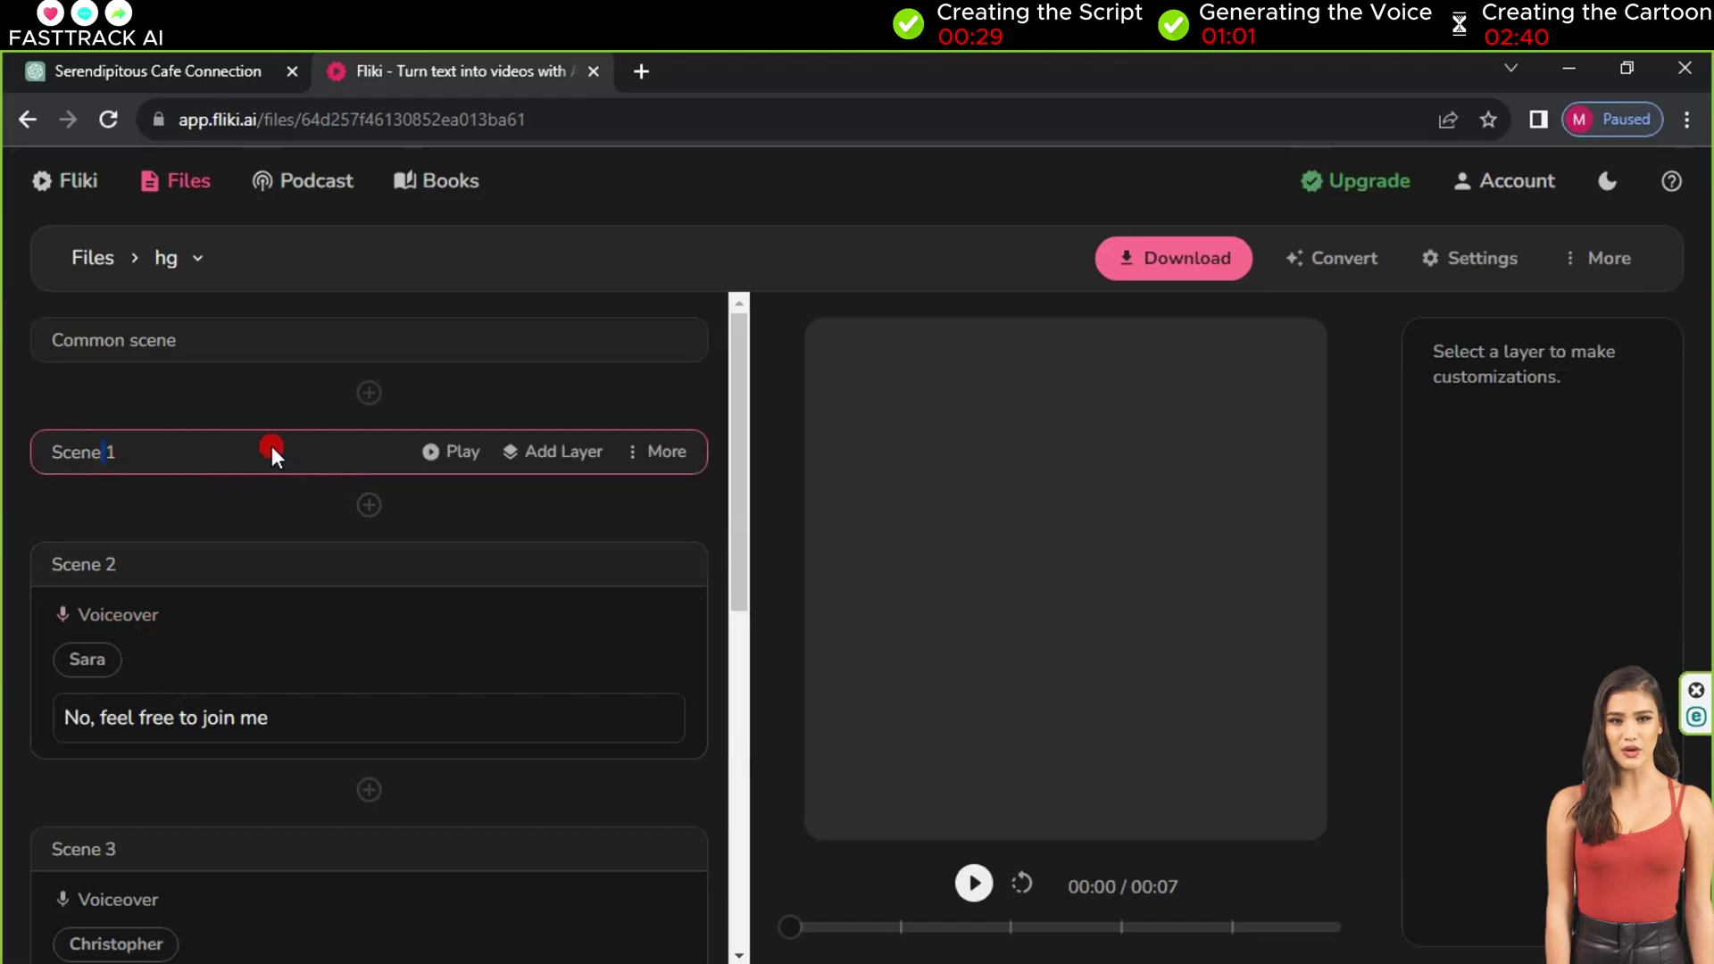
scroll(271, 447, down, 1)
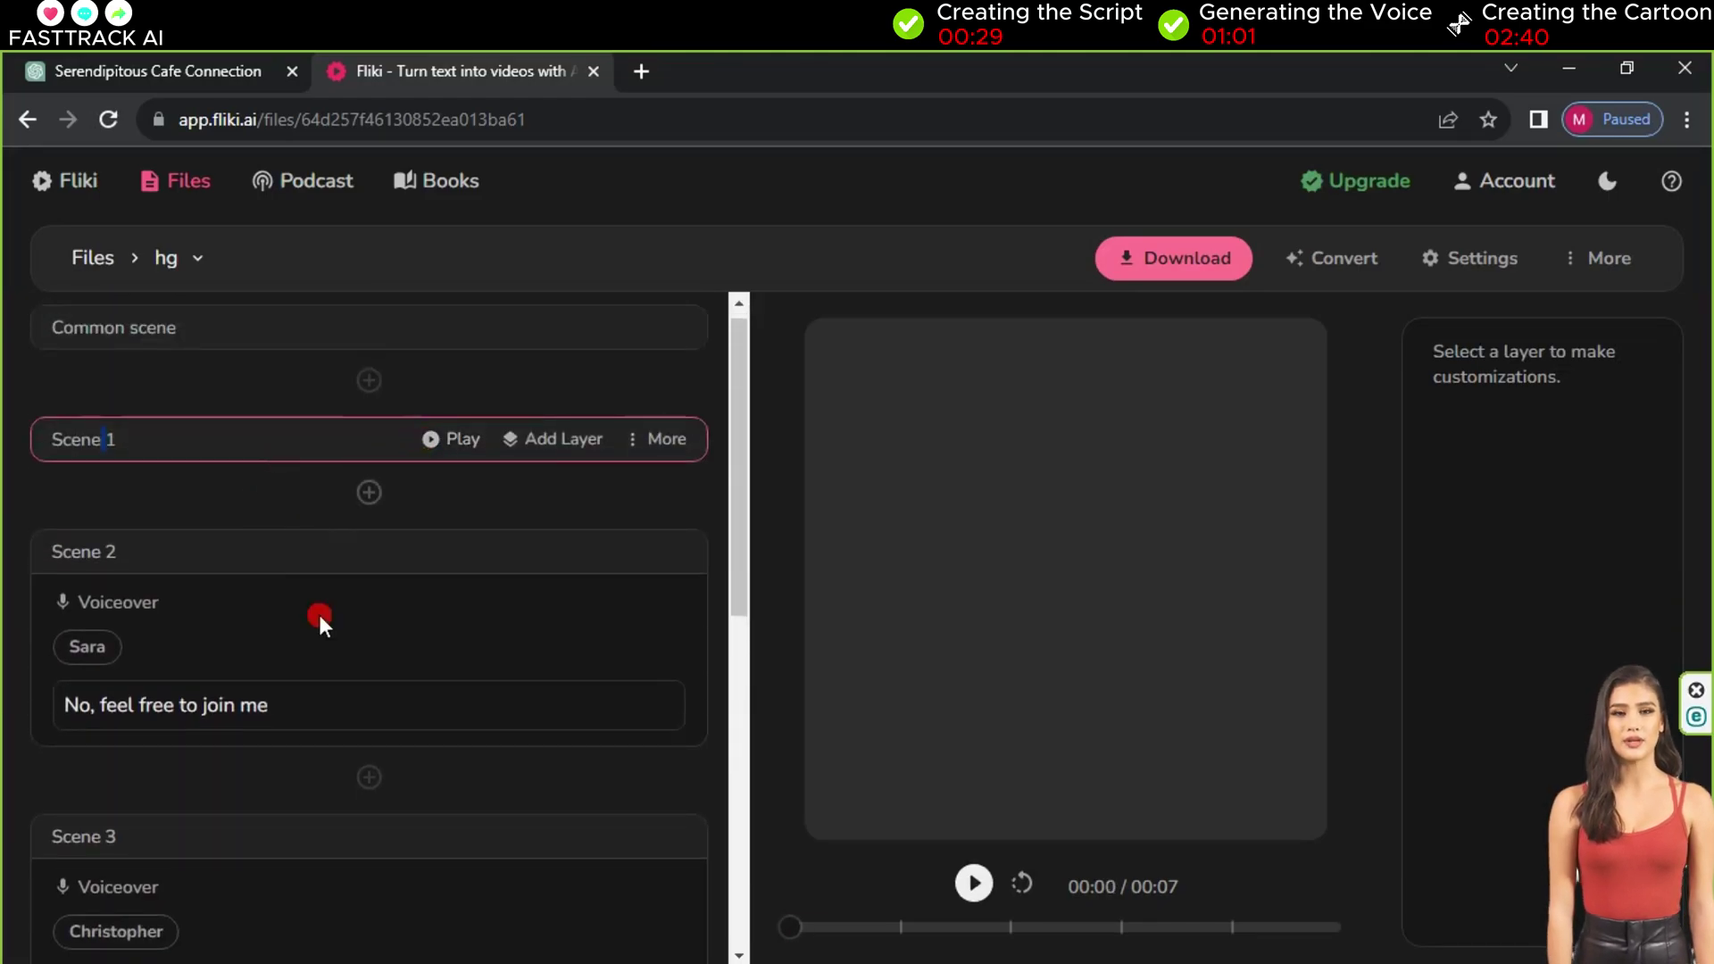
scroll(208, 747, down, 2)
click(445, 643)
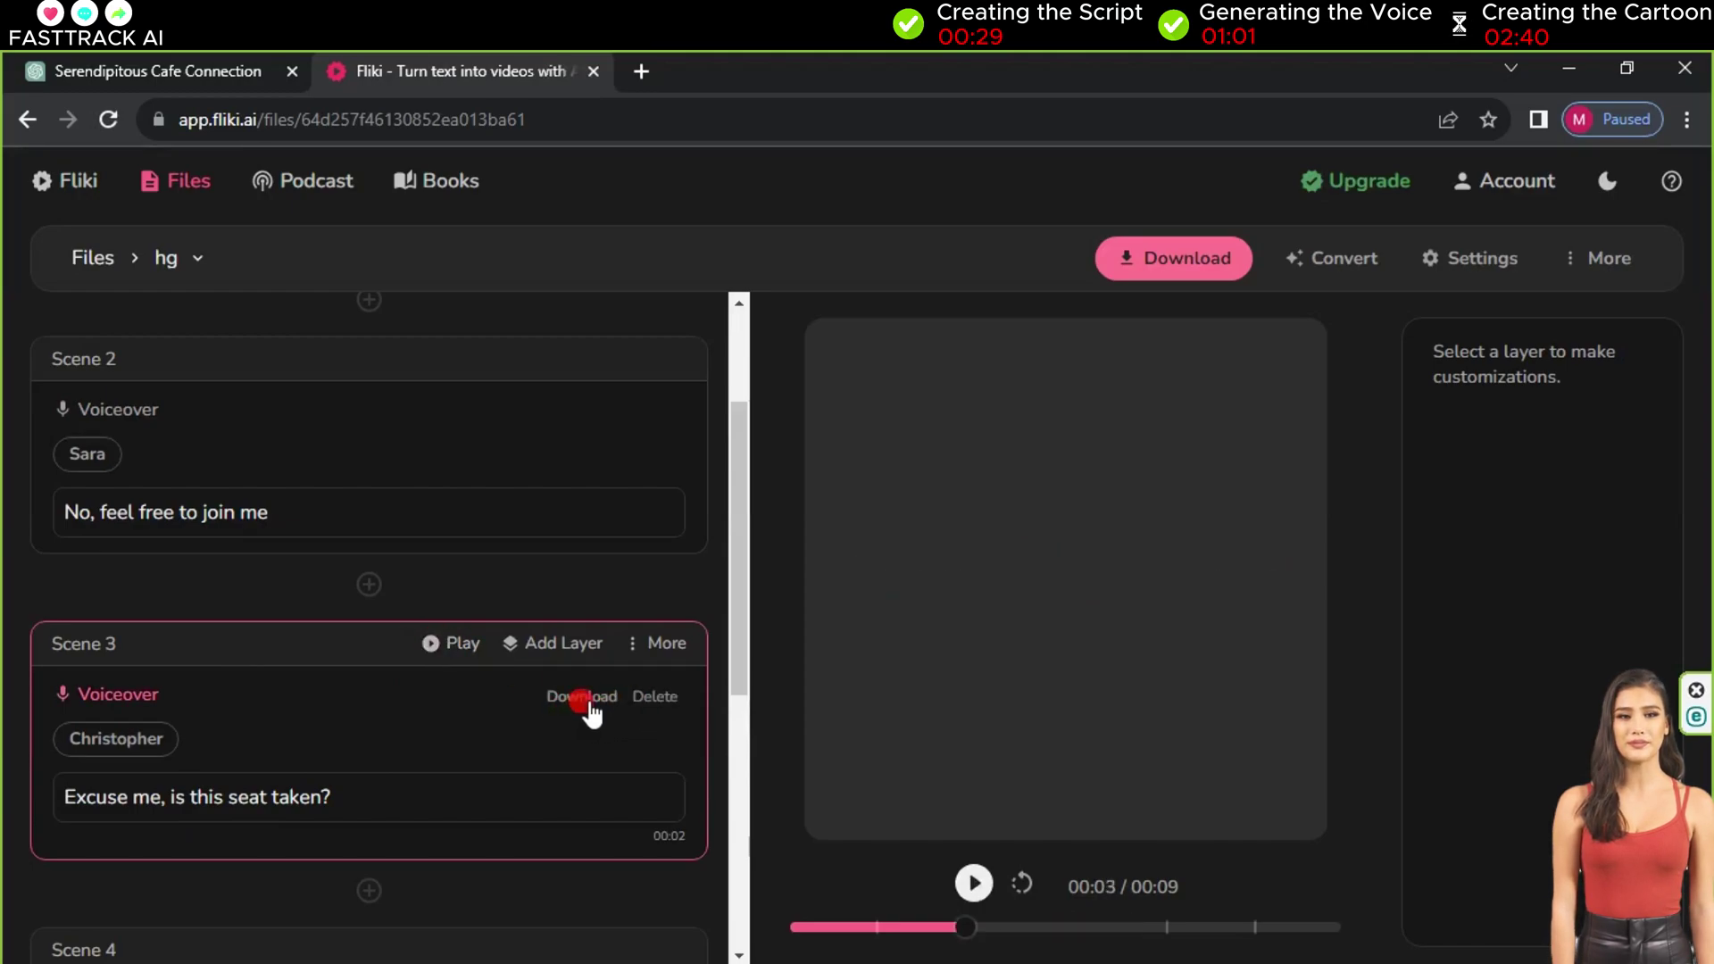
click(591, 712)
- Play Scenes 2 and 4 to generate their voiceovers and download the audio of each
click(432, 358)
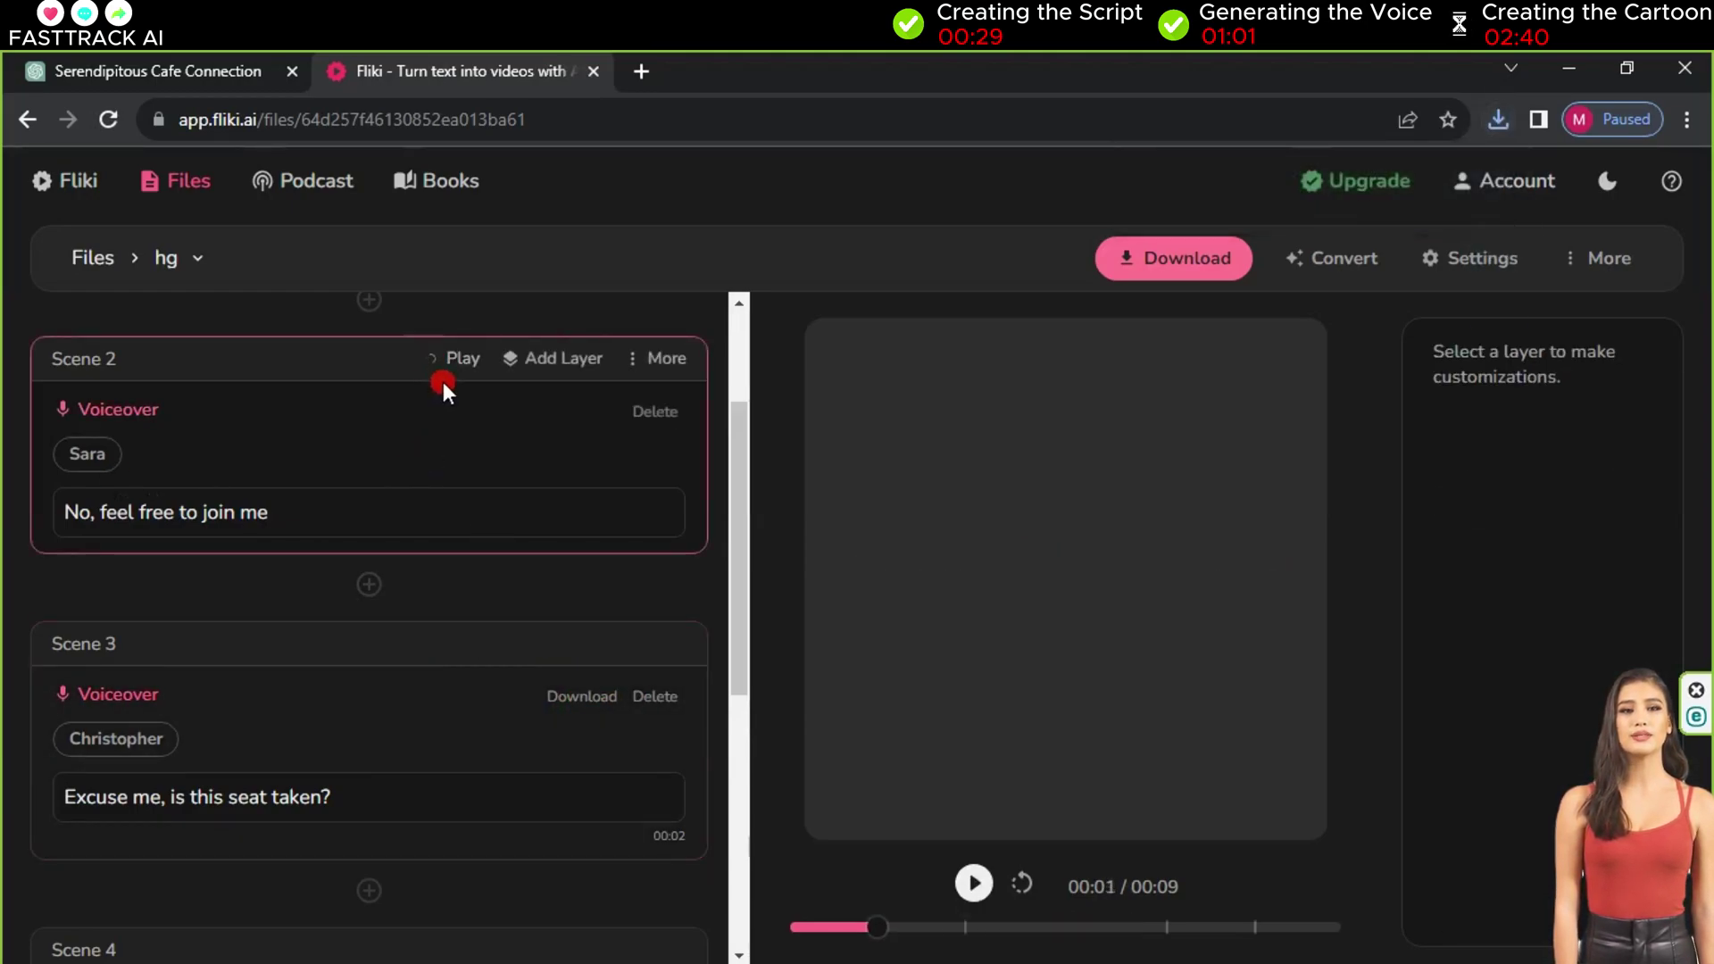
click(582, 413)
scroll(428, 500, down, 3)
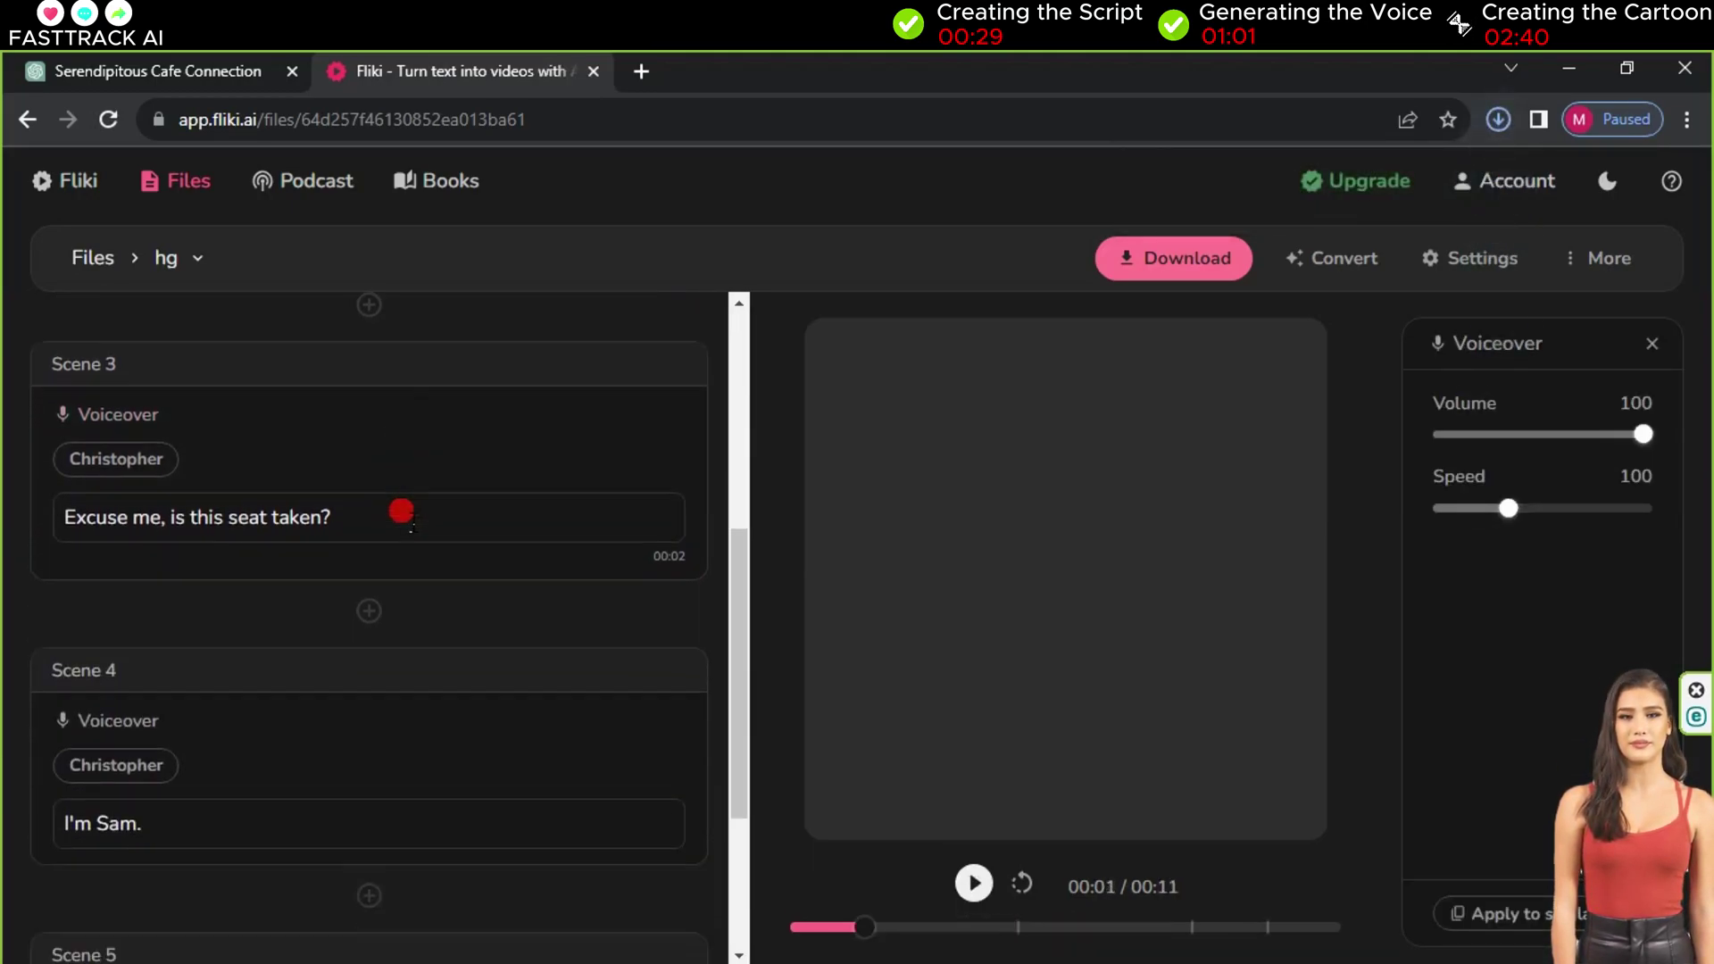
click(434, 654)
click(580, 705)
- Change the Scene 5 line to "i'm sarah Nice to meet you.", then generate and download its voiceover
scroll(452, 711, down, 1)
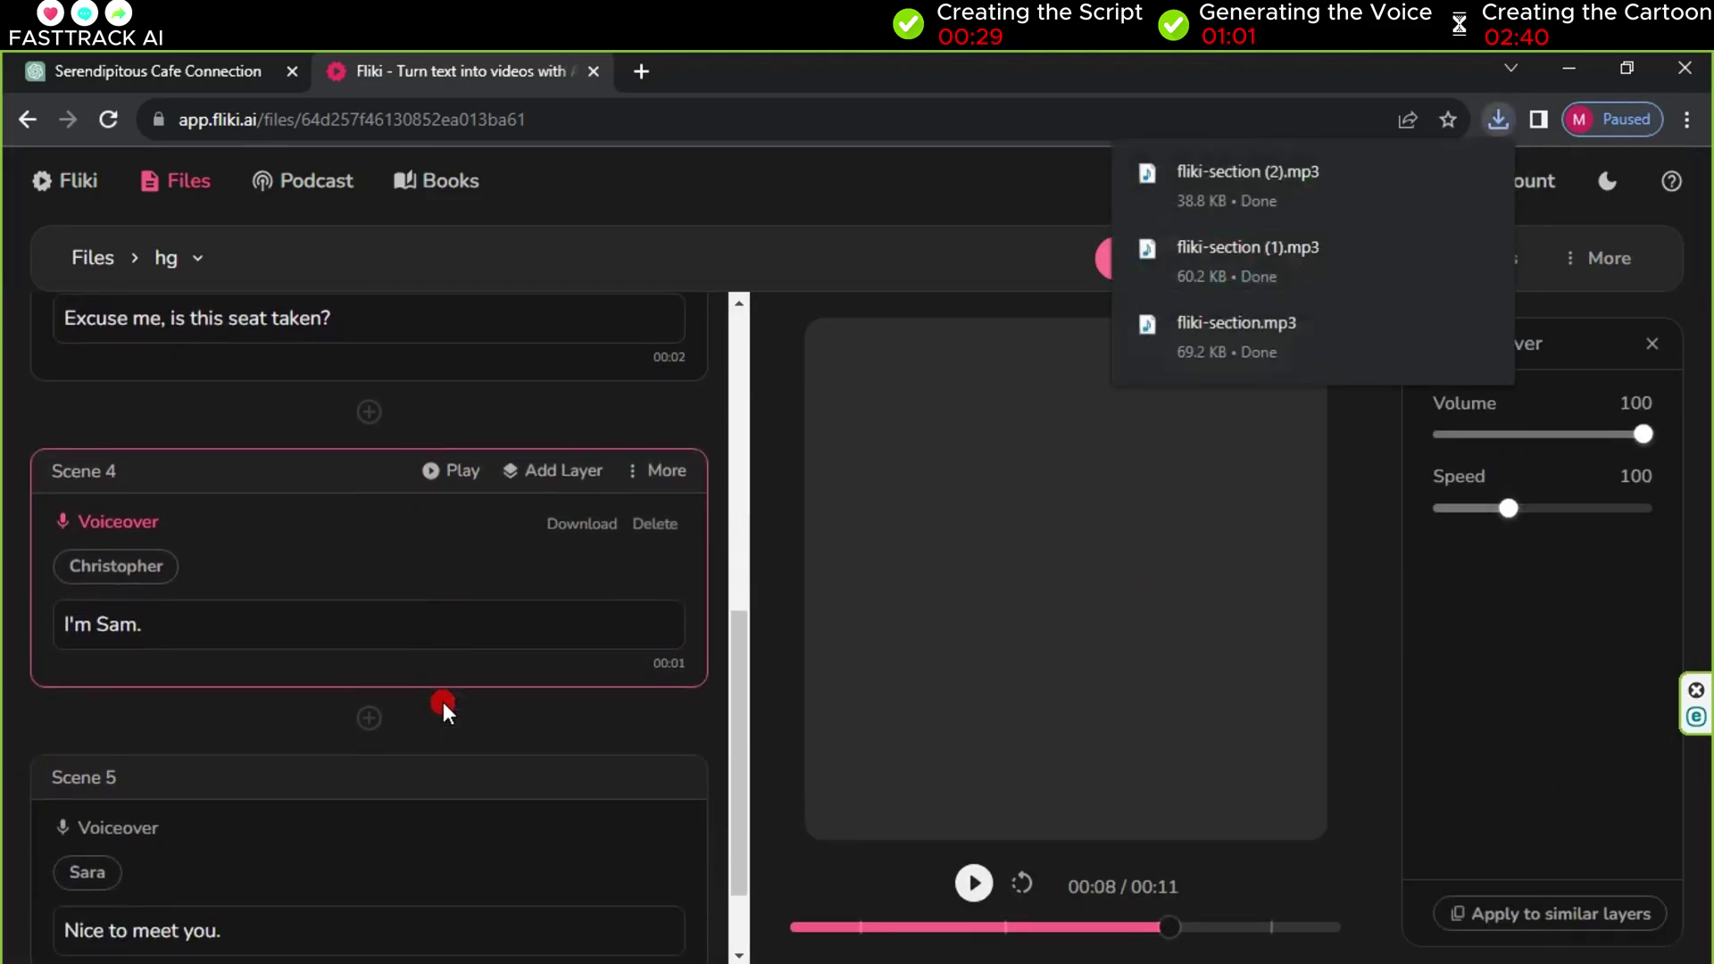
scroll(444, 704, down, 2)
click(61, 863)
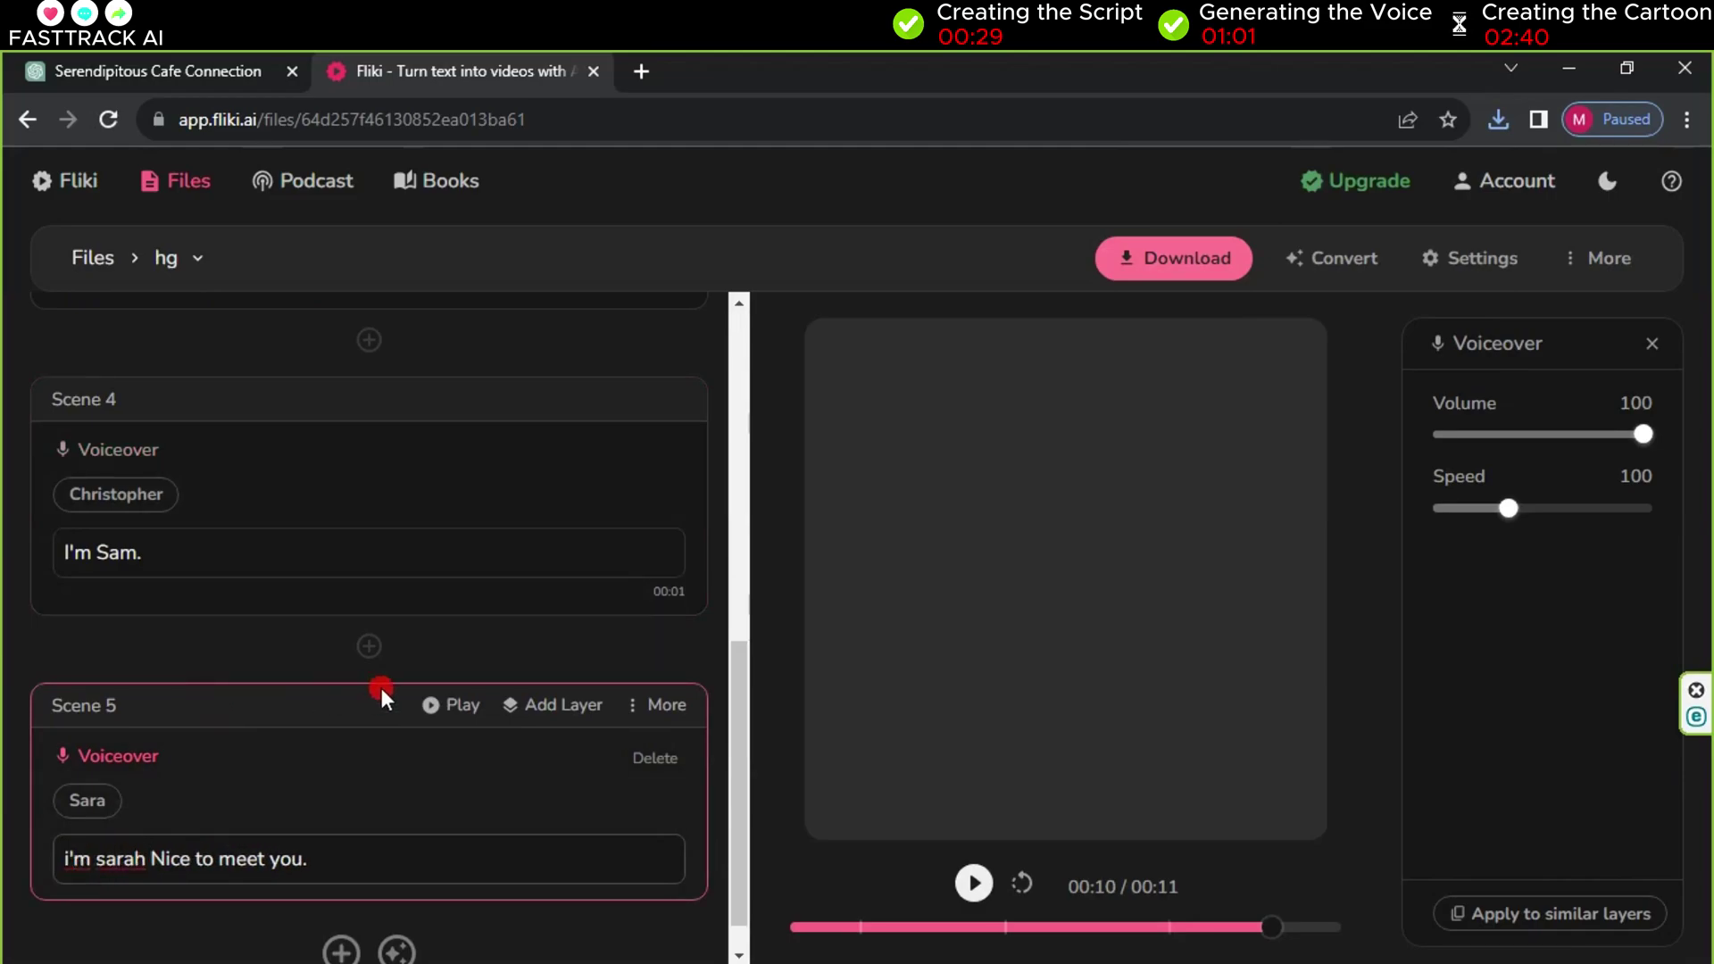
click(429, 706)
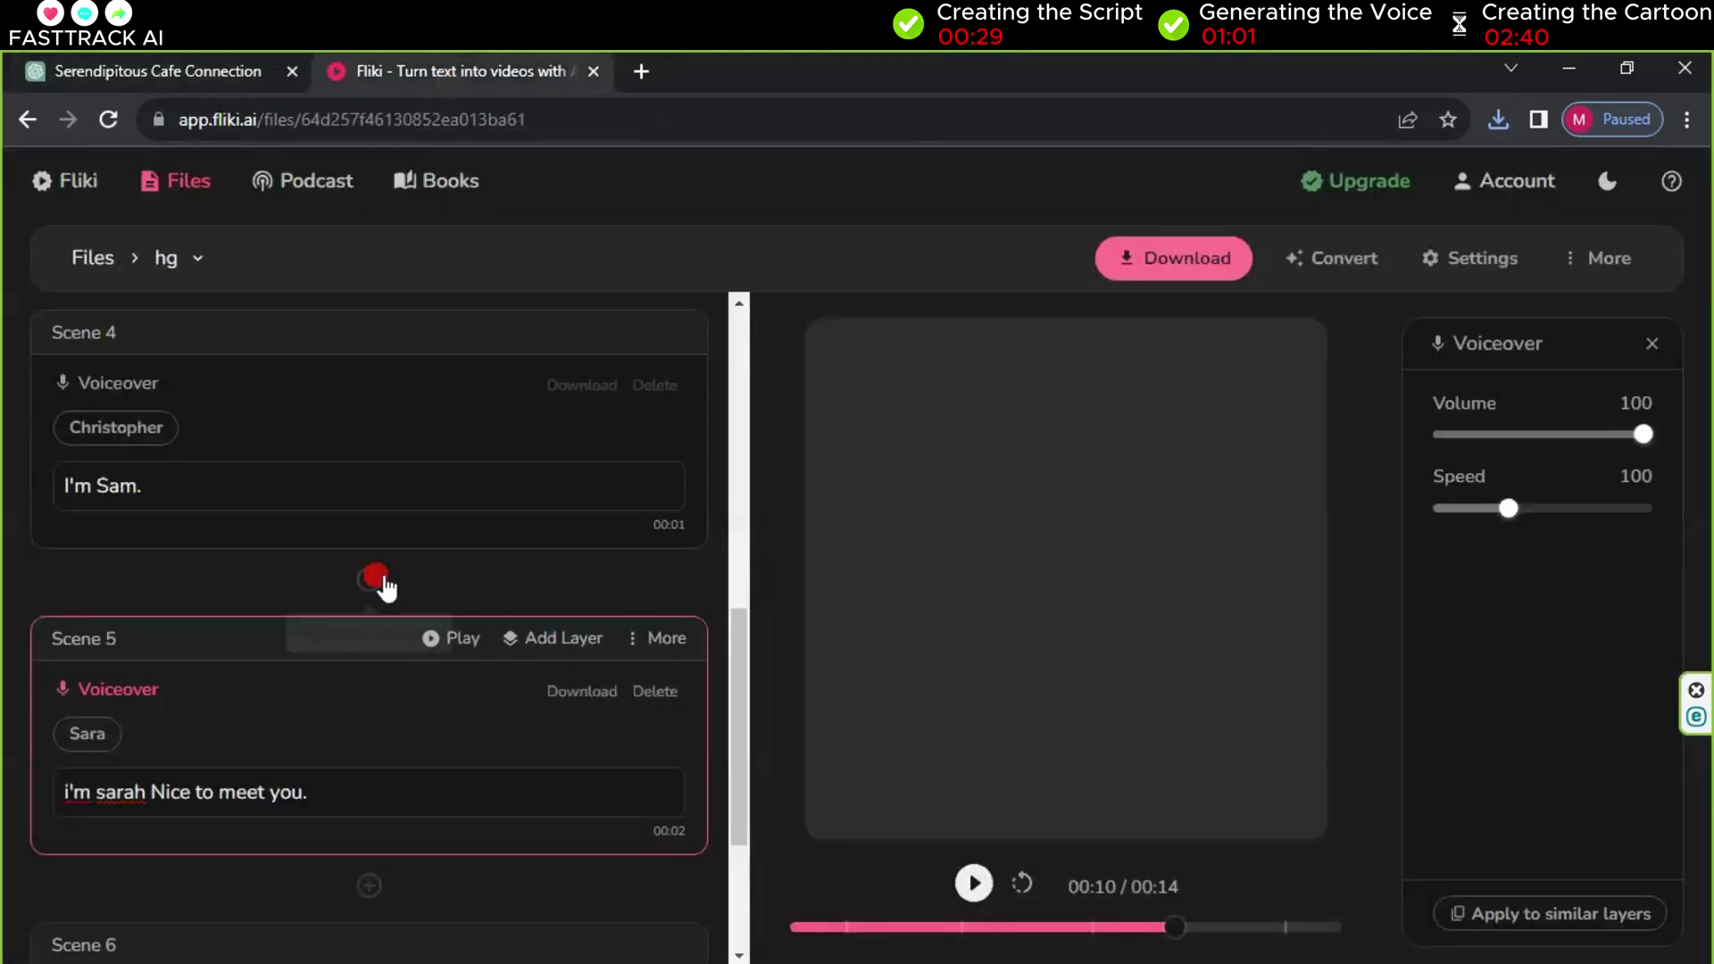
- Add Scene 6 and fill its voiceover with the paragraph starting "They fell into easy conversation" copied from the ChatGPT story
scroll(383, 581, down, 3)
right_click(226, 813)
click(290, 615)
- Listen to samples of the voices Elizabeth, Jane and Jasmine and change the Scene 6 voiceover to Jane
click(91, 700)
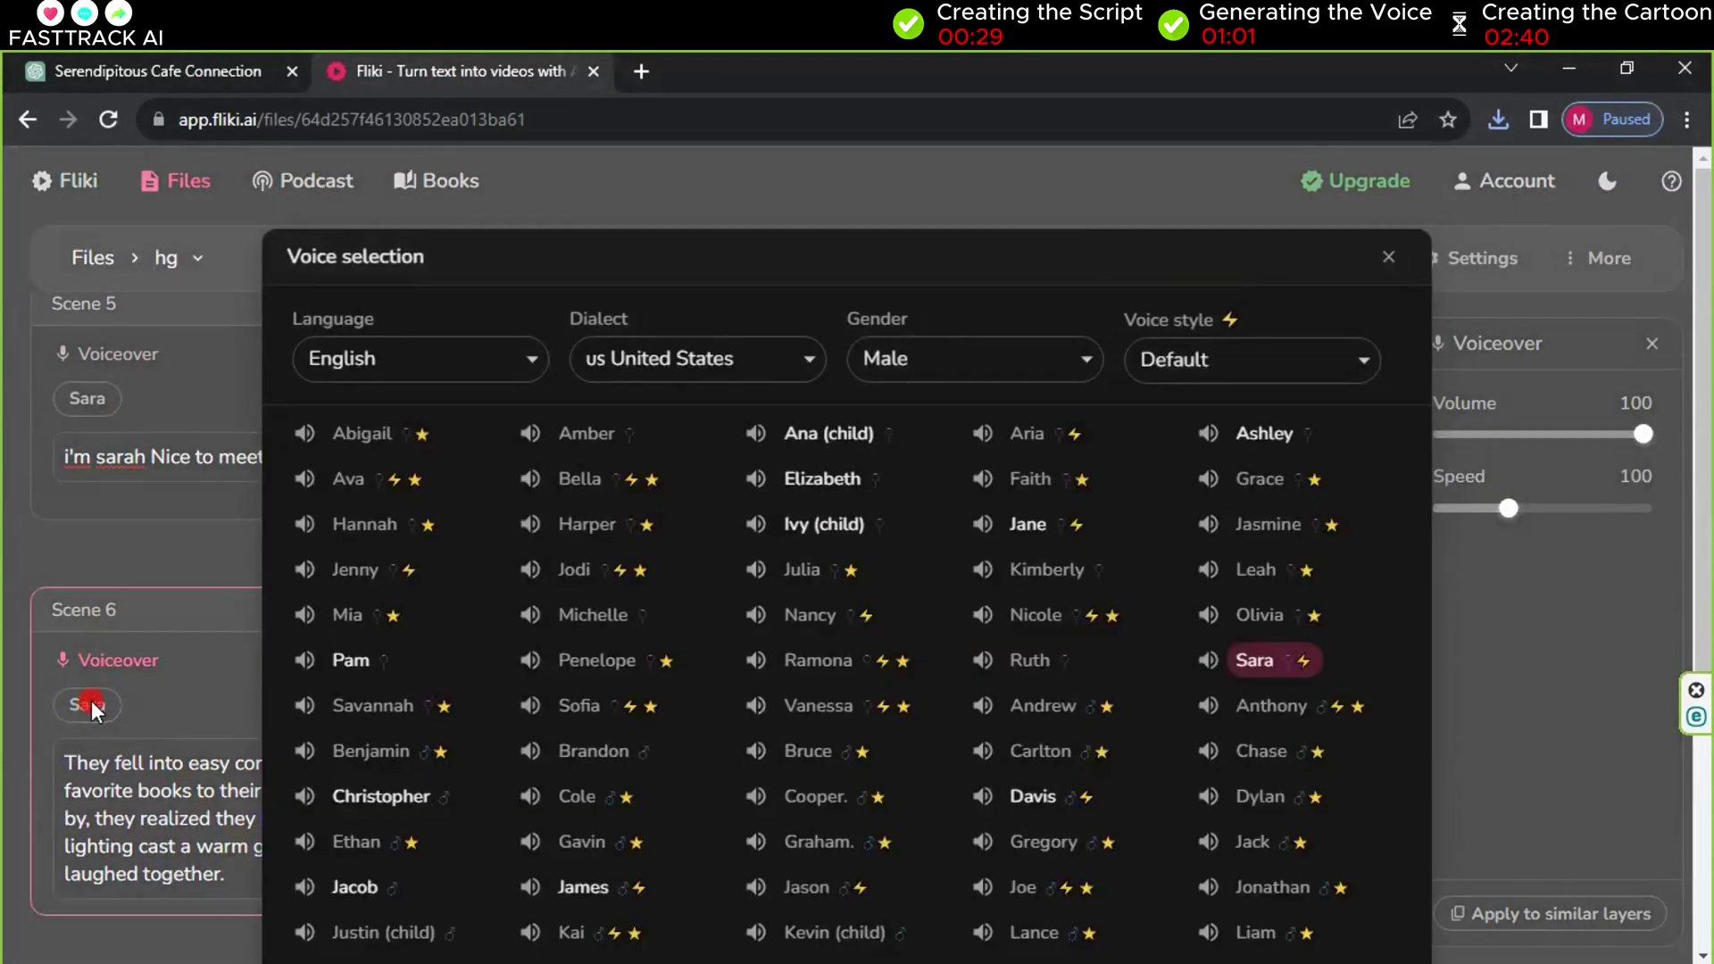
click(756, 478)
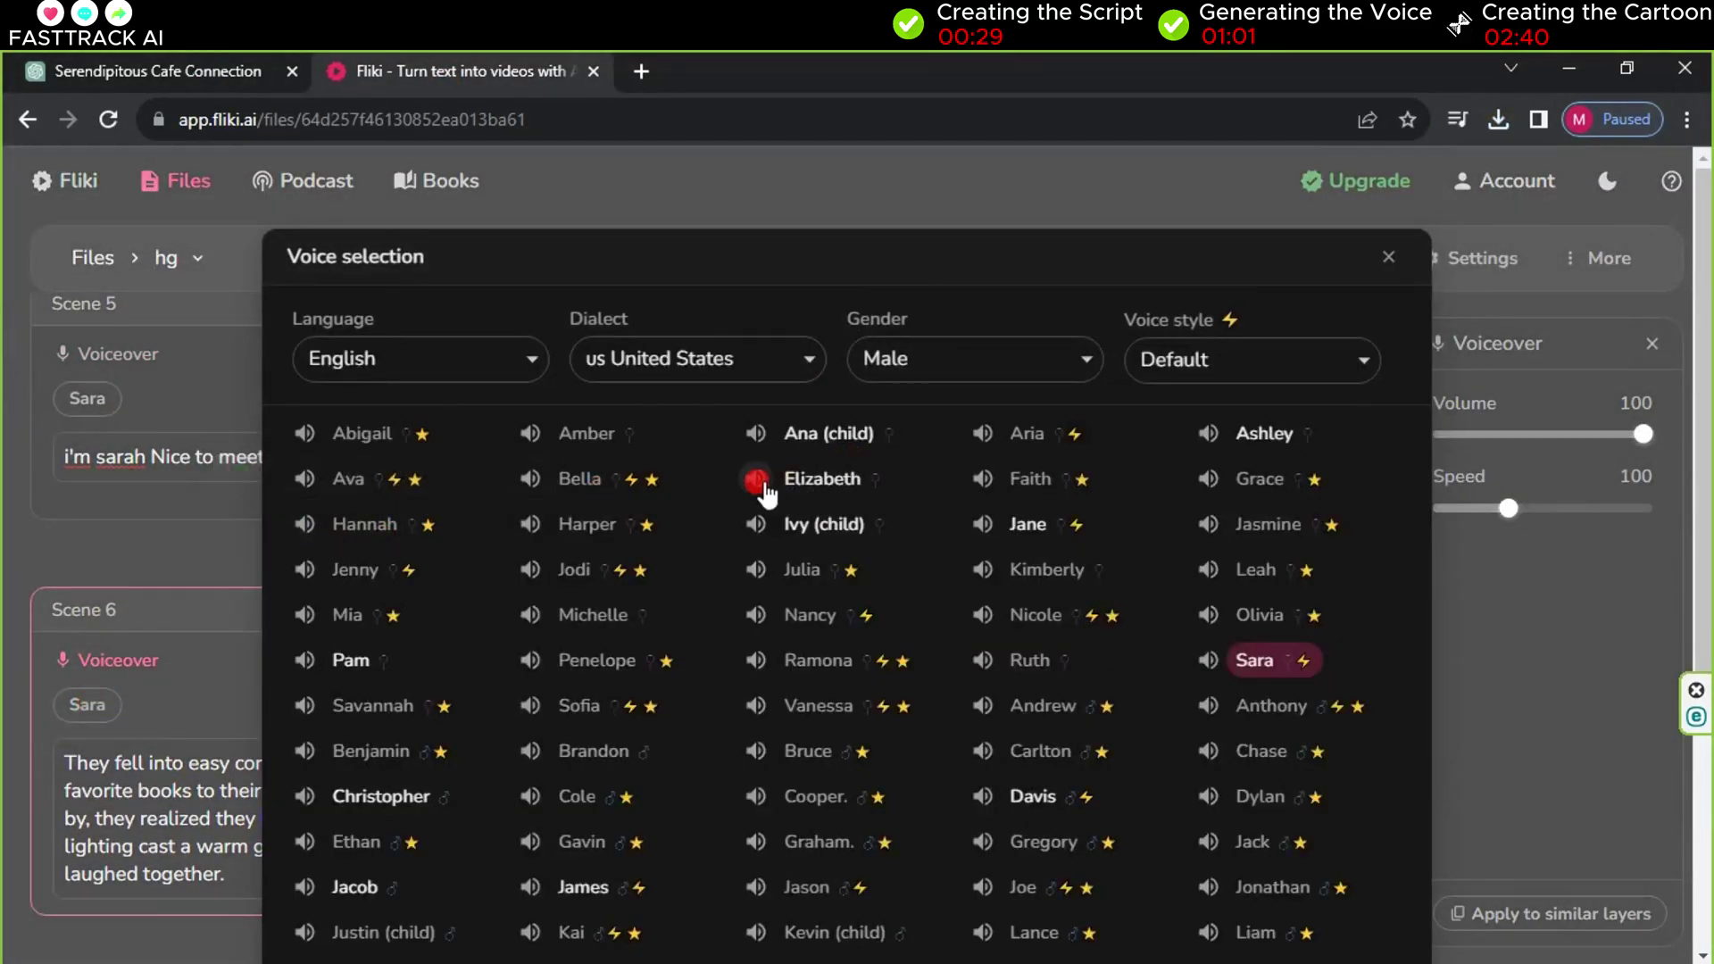
click(982, 524)
click(1208, 524)
click(1028, 524)
- Play Scene 6 to generate its Jane voiceover and download the resulting audio
click(447, 614)
click(581, 662)
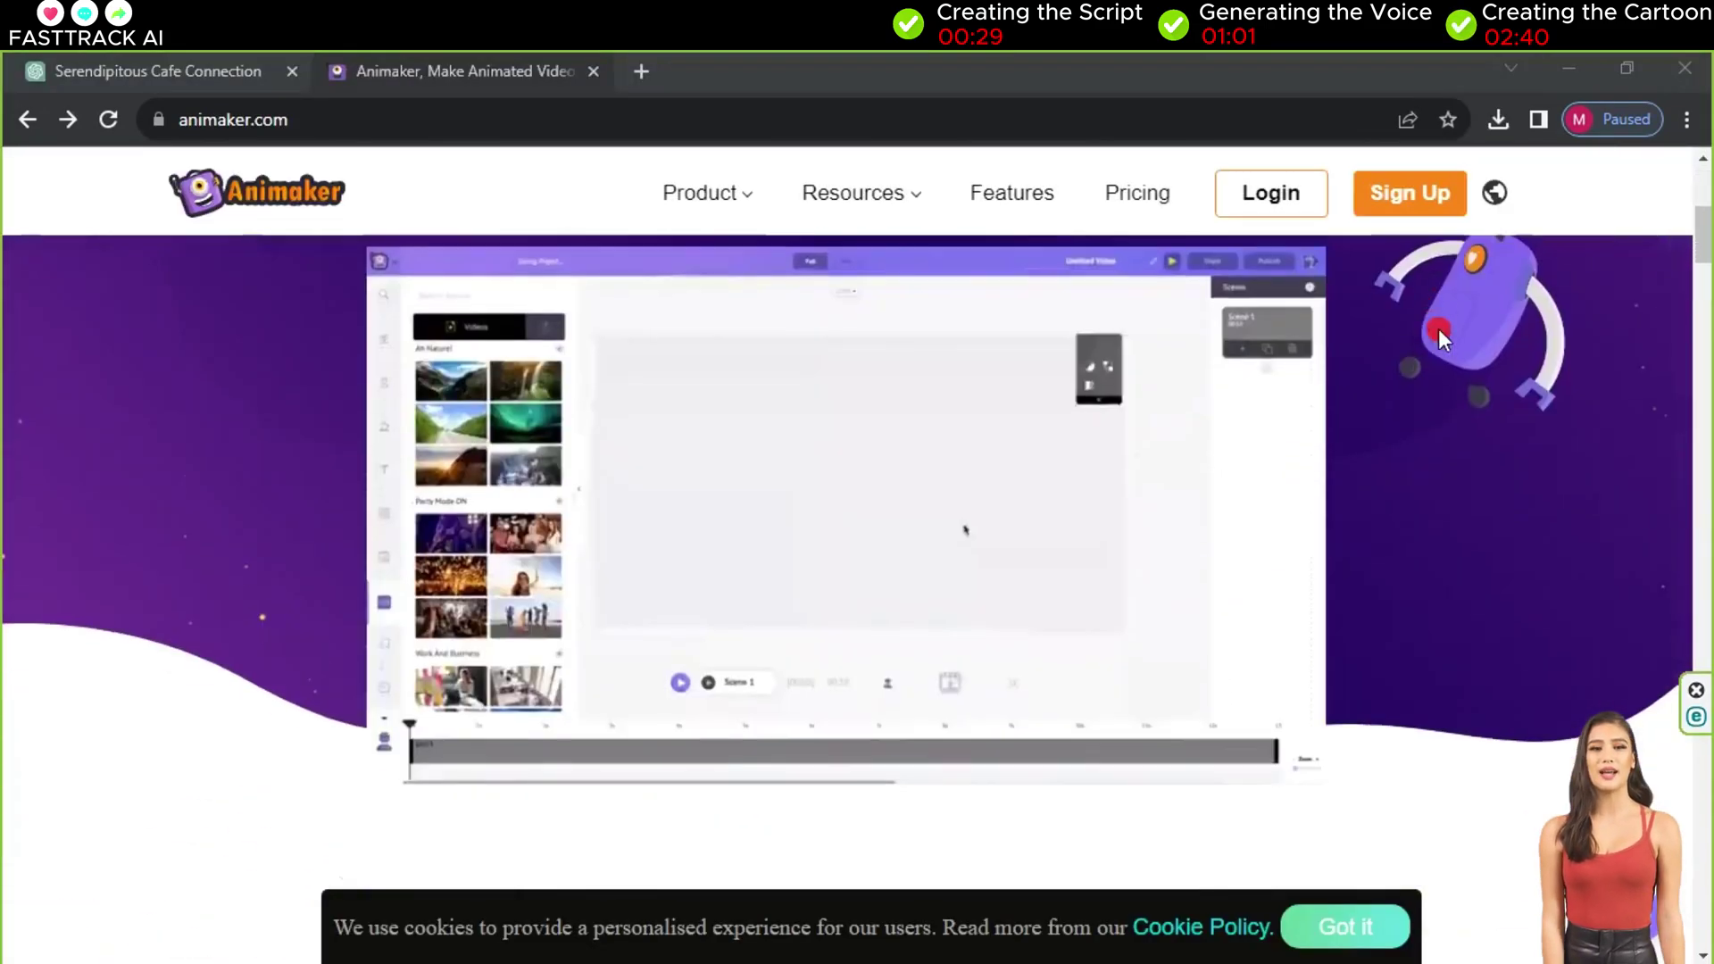
- Switch to the Animaker website, look over its home page and start signing up
scroll(1439, 330, down, 15)
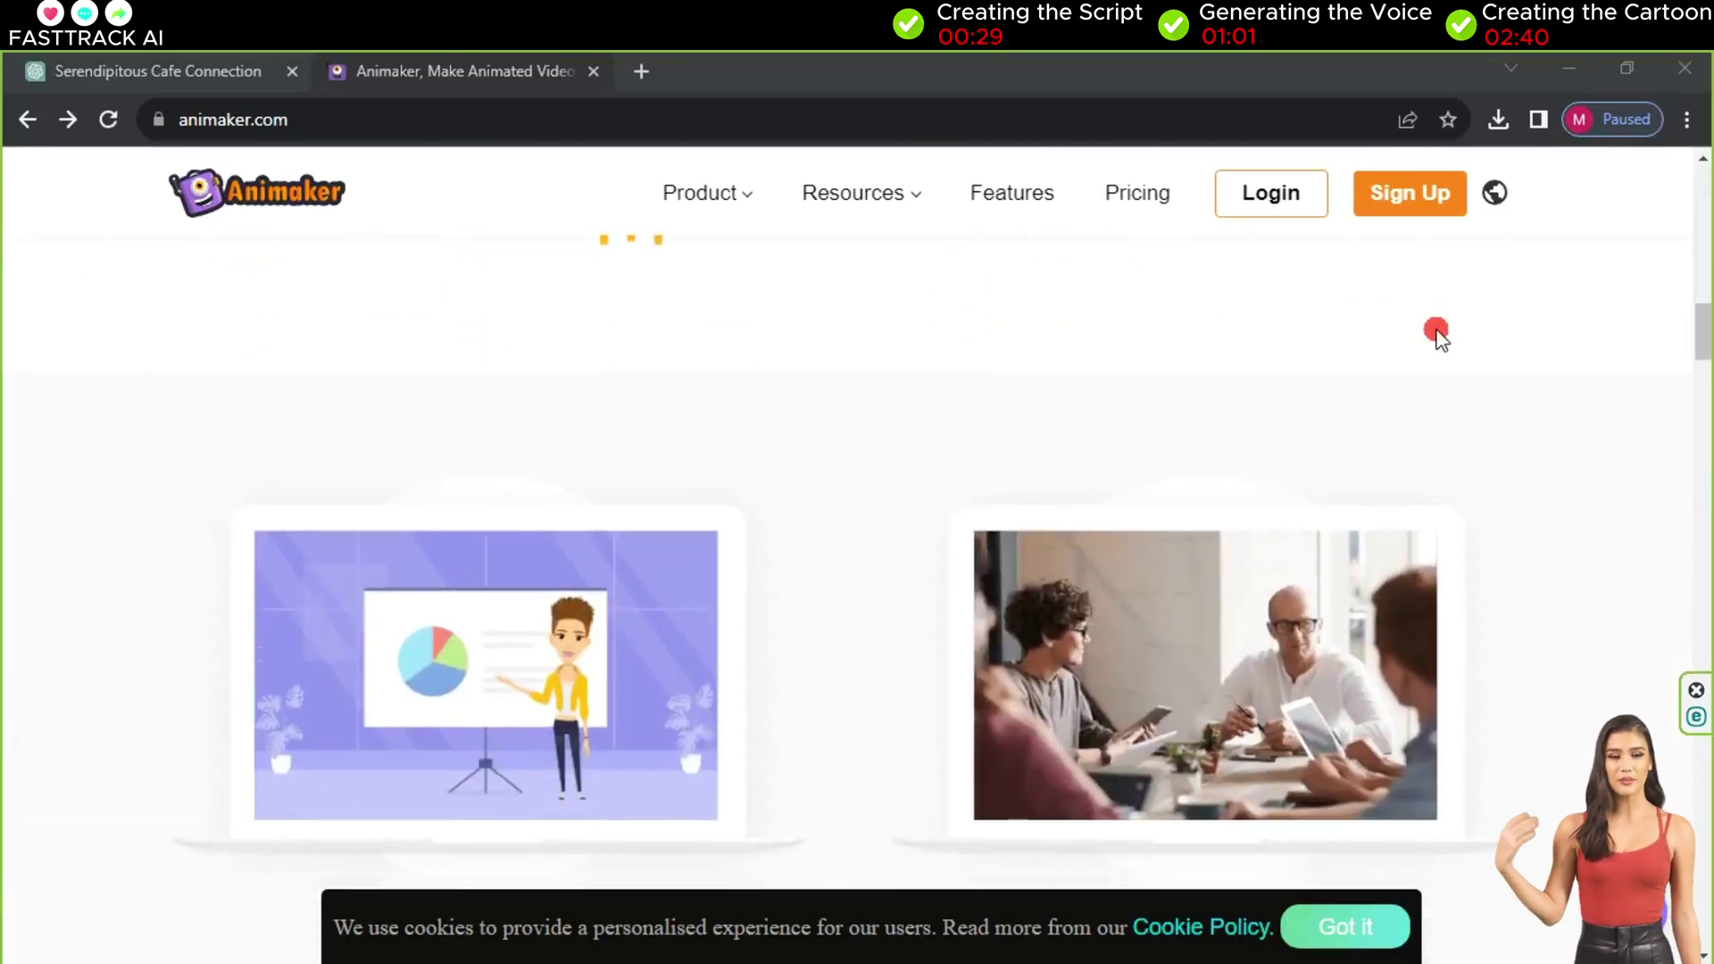
scroll(1437, 335, up, 12)
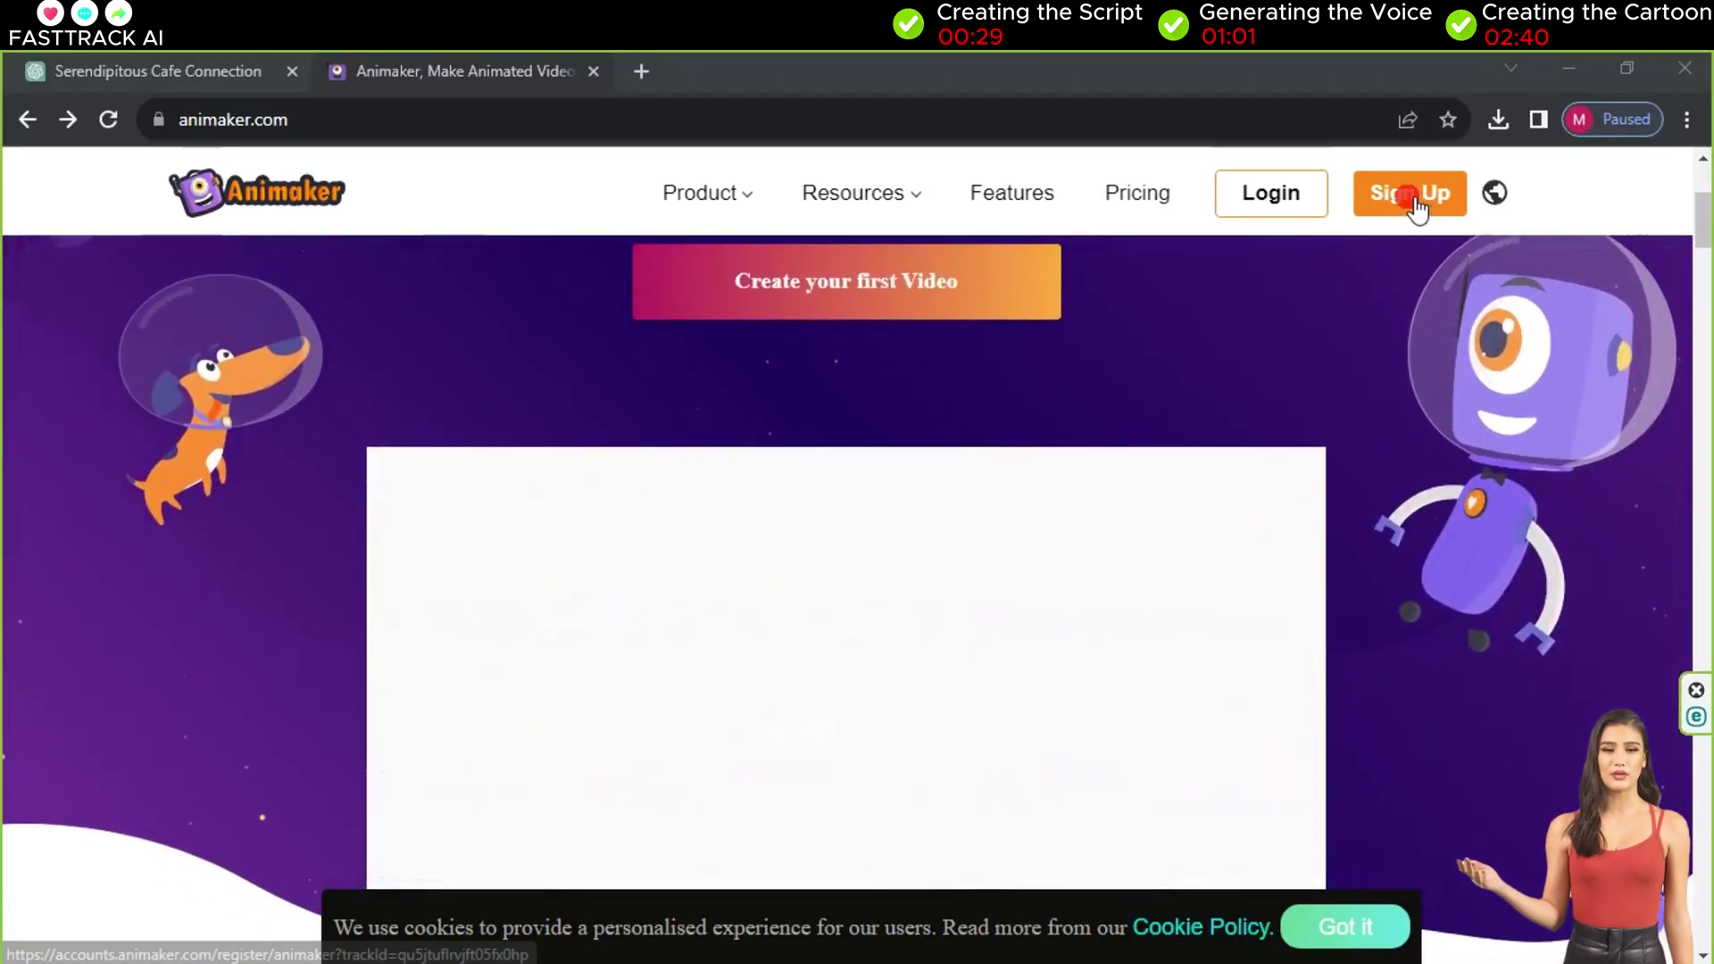
click(1417, 203)
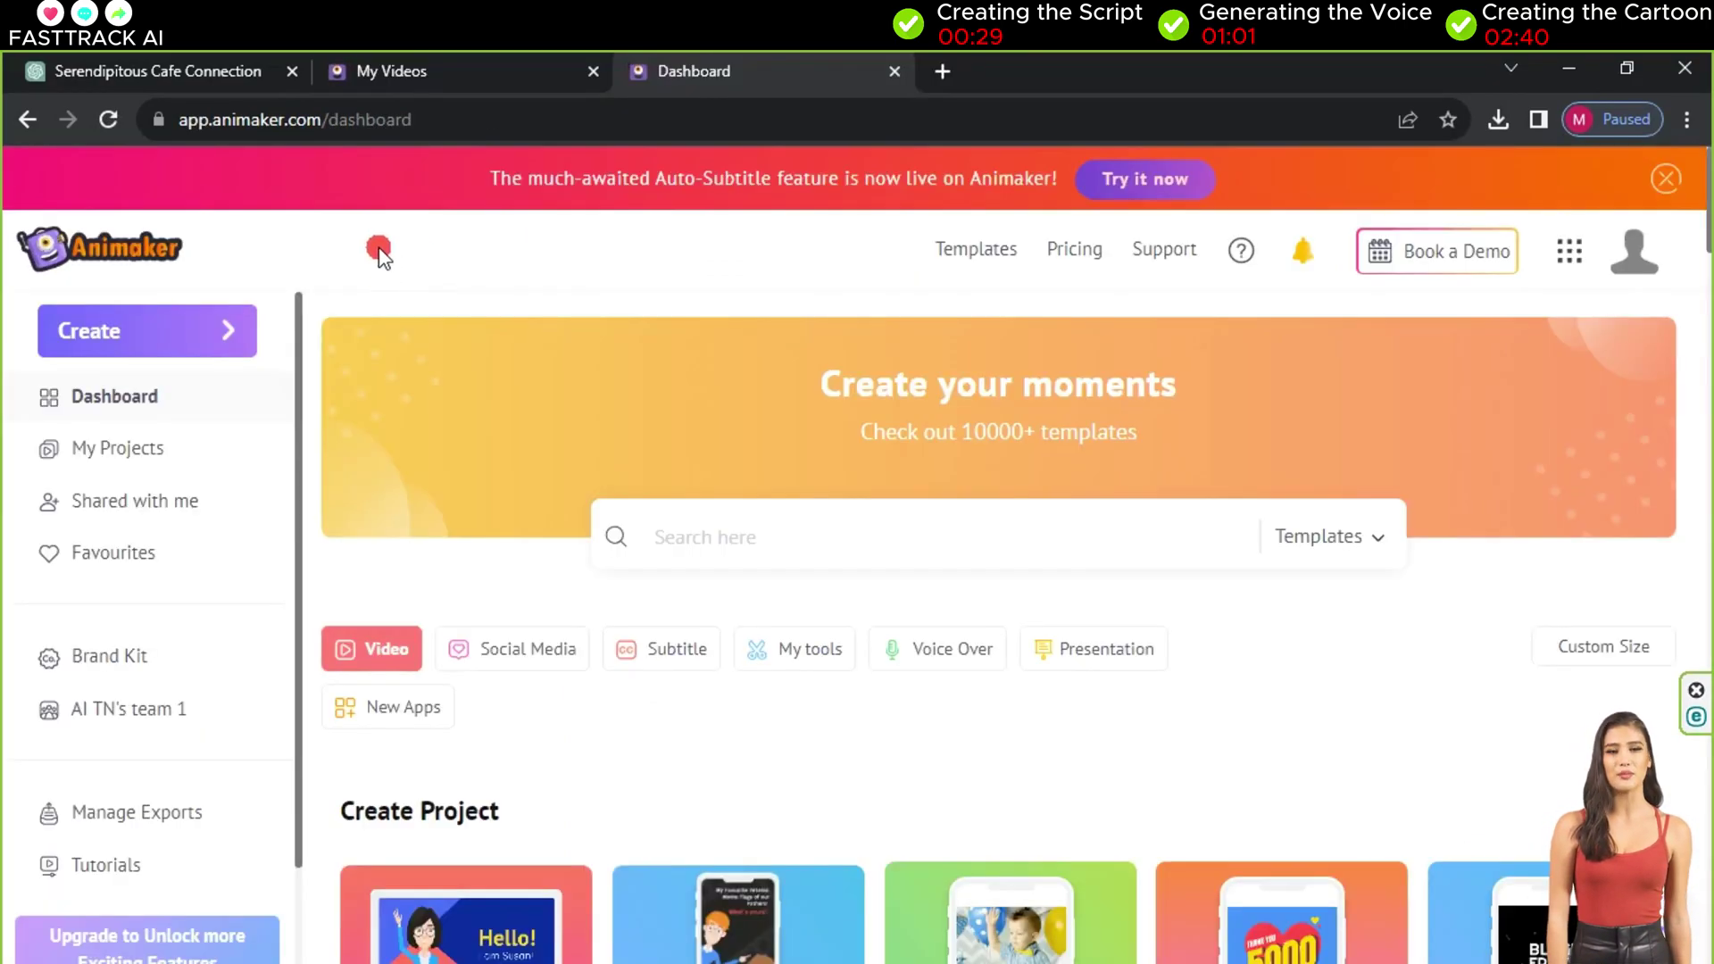
- Create a blank video project in the horizontal 16:9 size
click(128, 344)
click(150, 382)
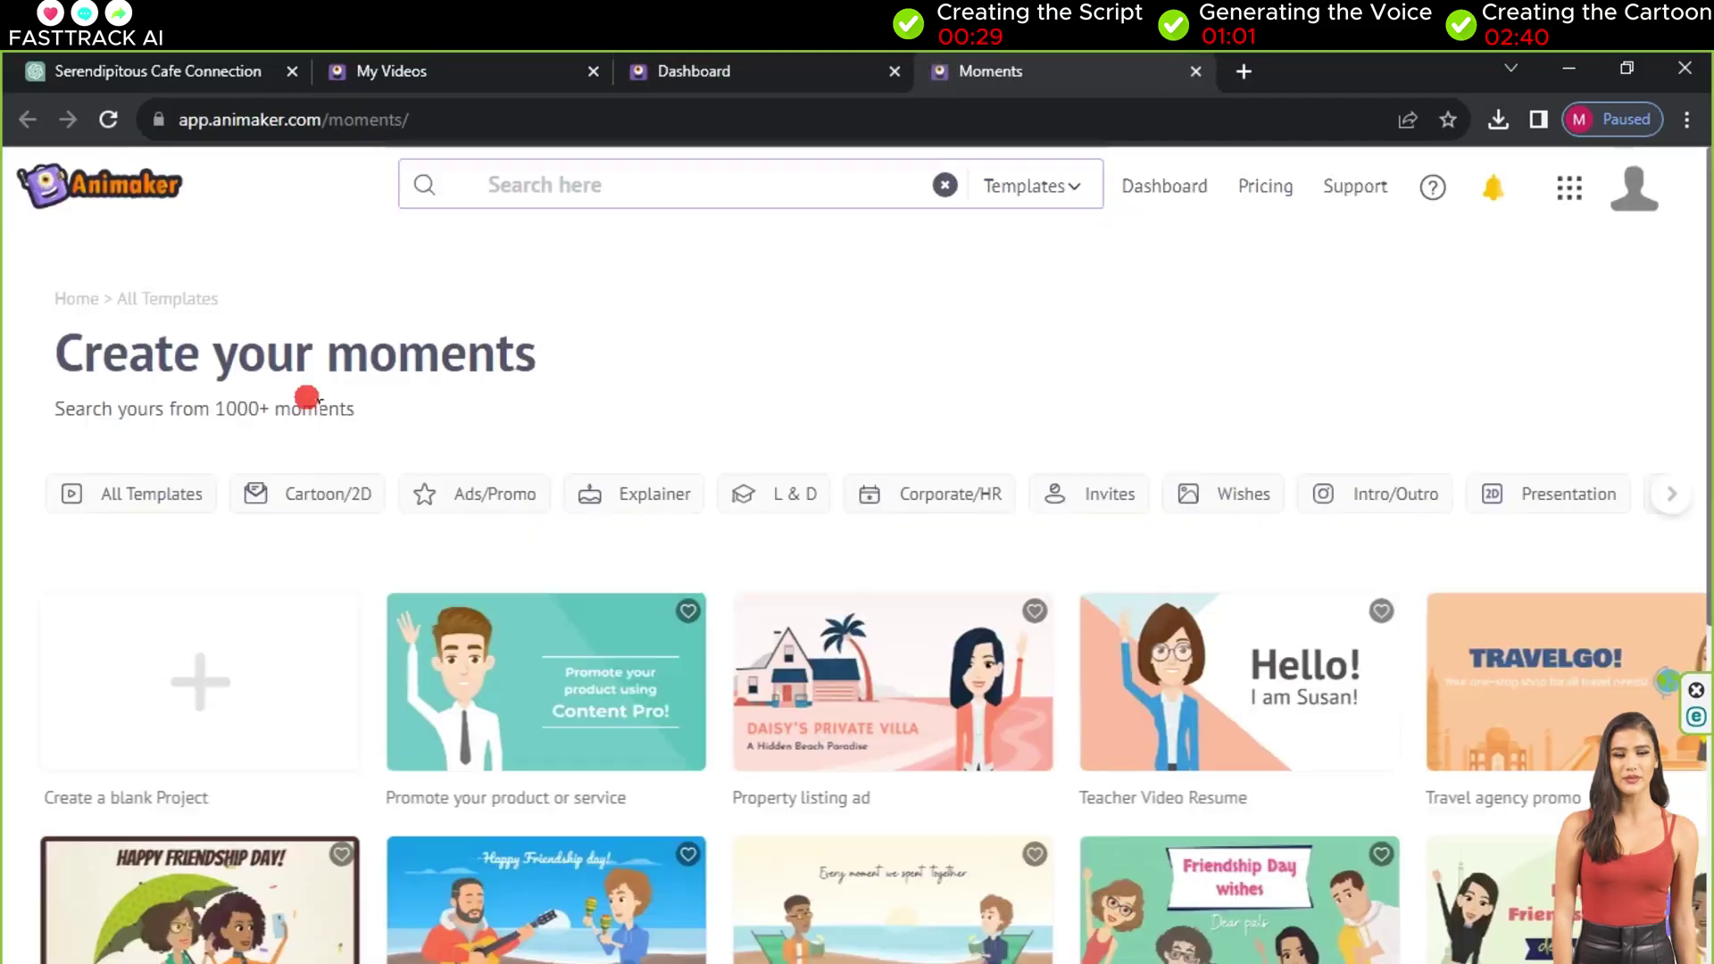
click(183, 678)
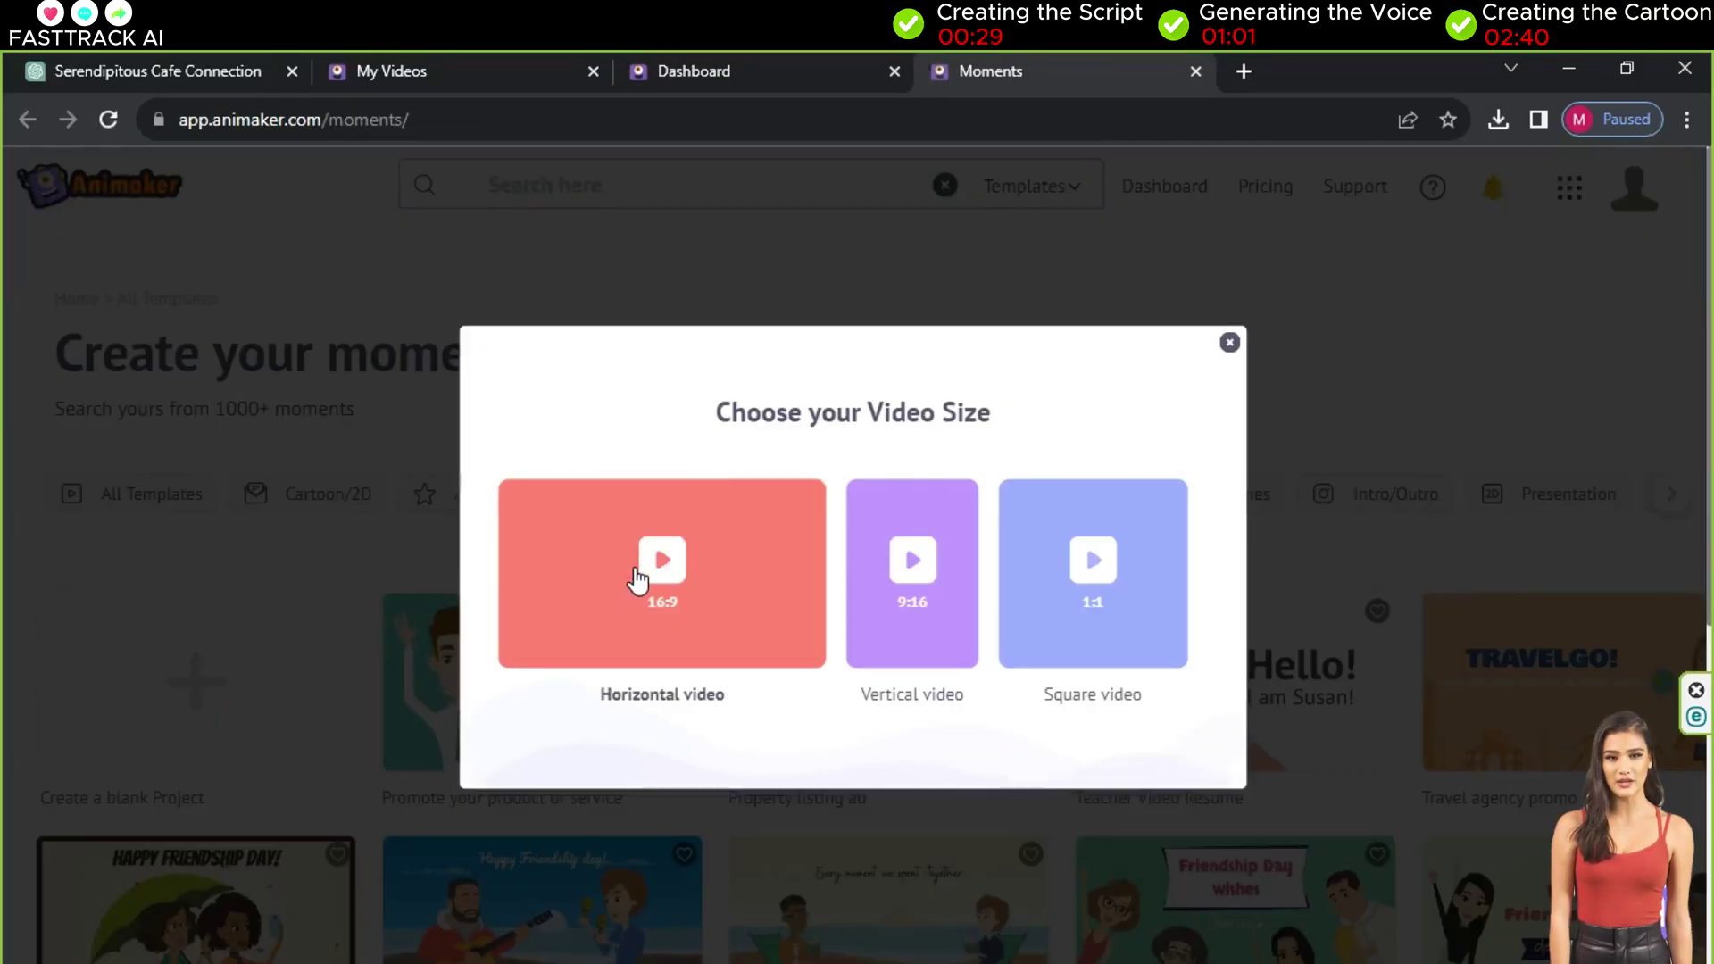
click(637, 578)
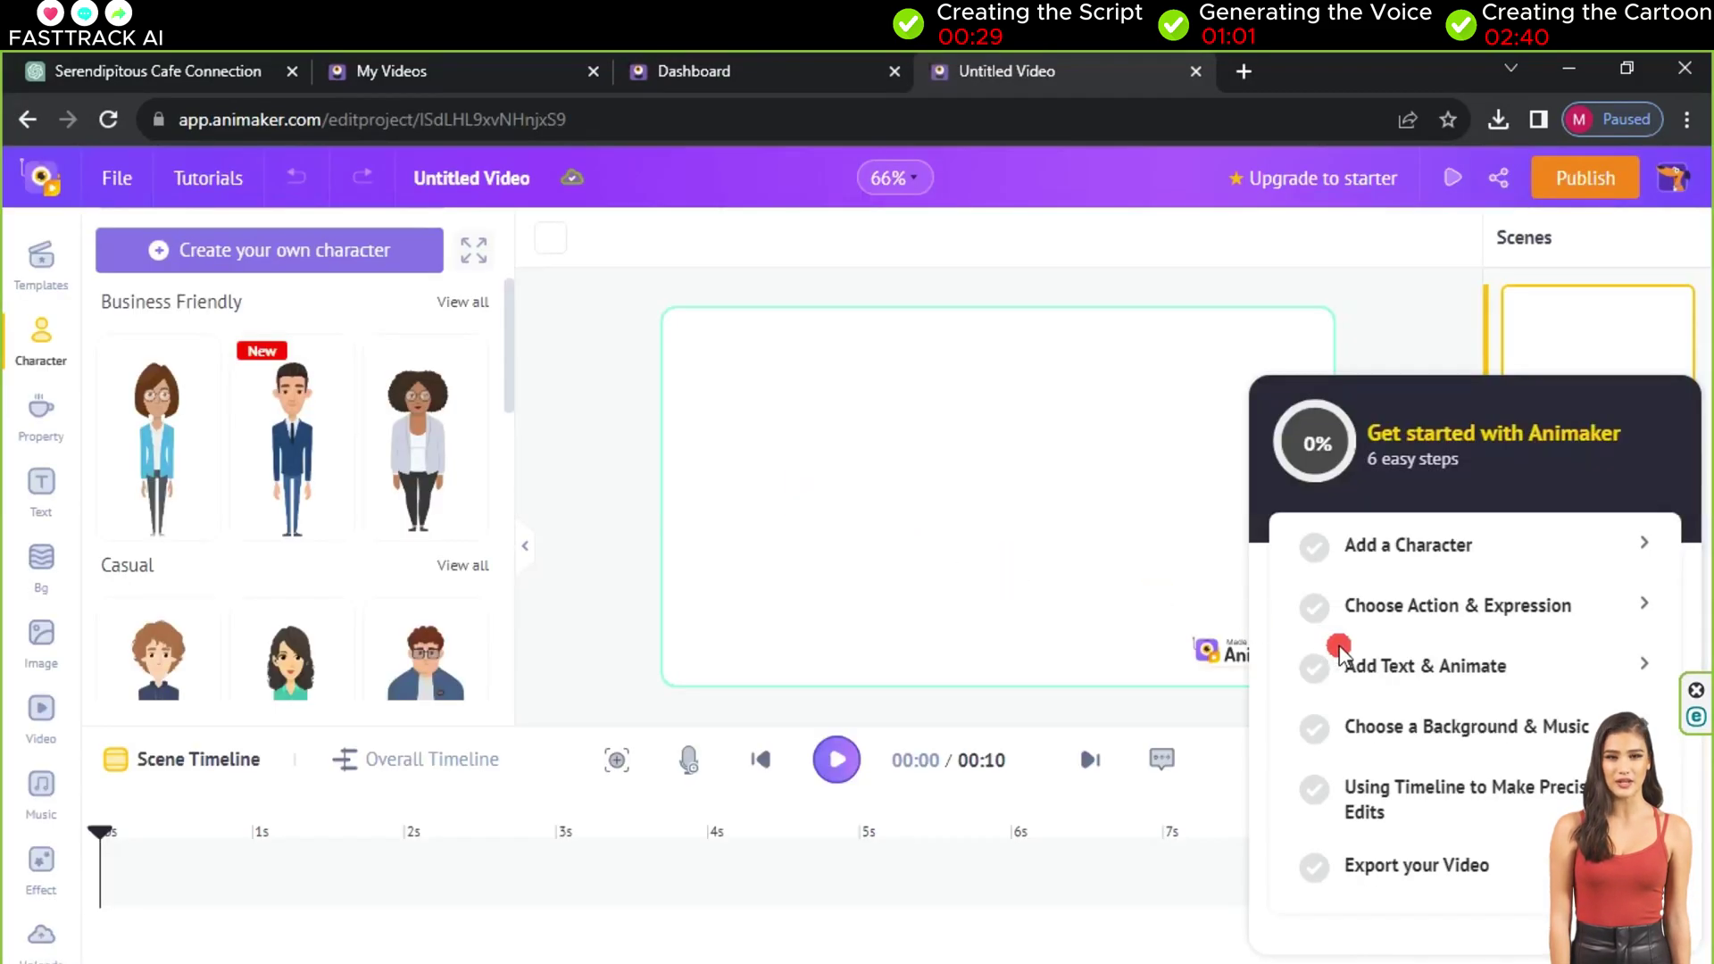
- Dismiss the getting-started checklist and set the café interior from the Public Place backgrounds as the scene background
click(759, 466)
click(37, 344)
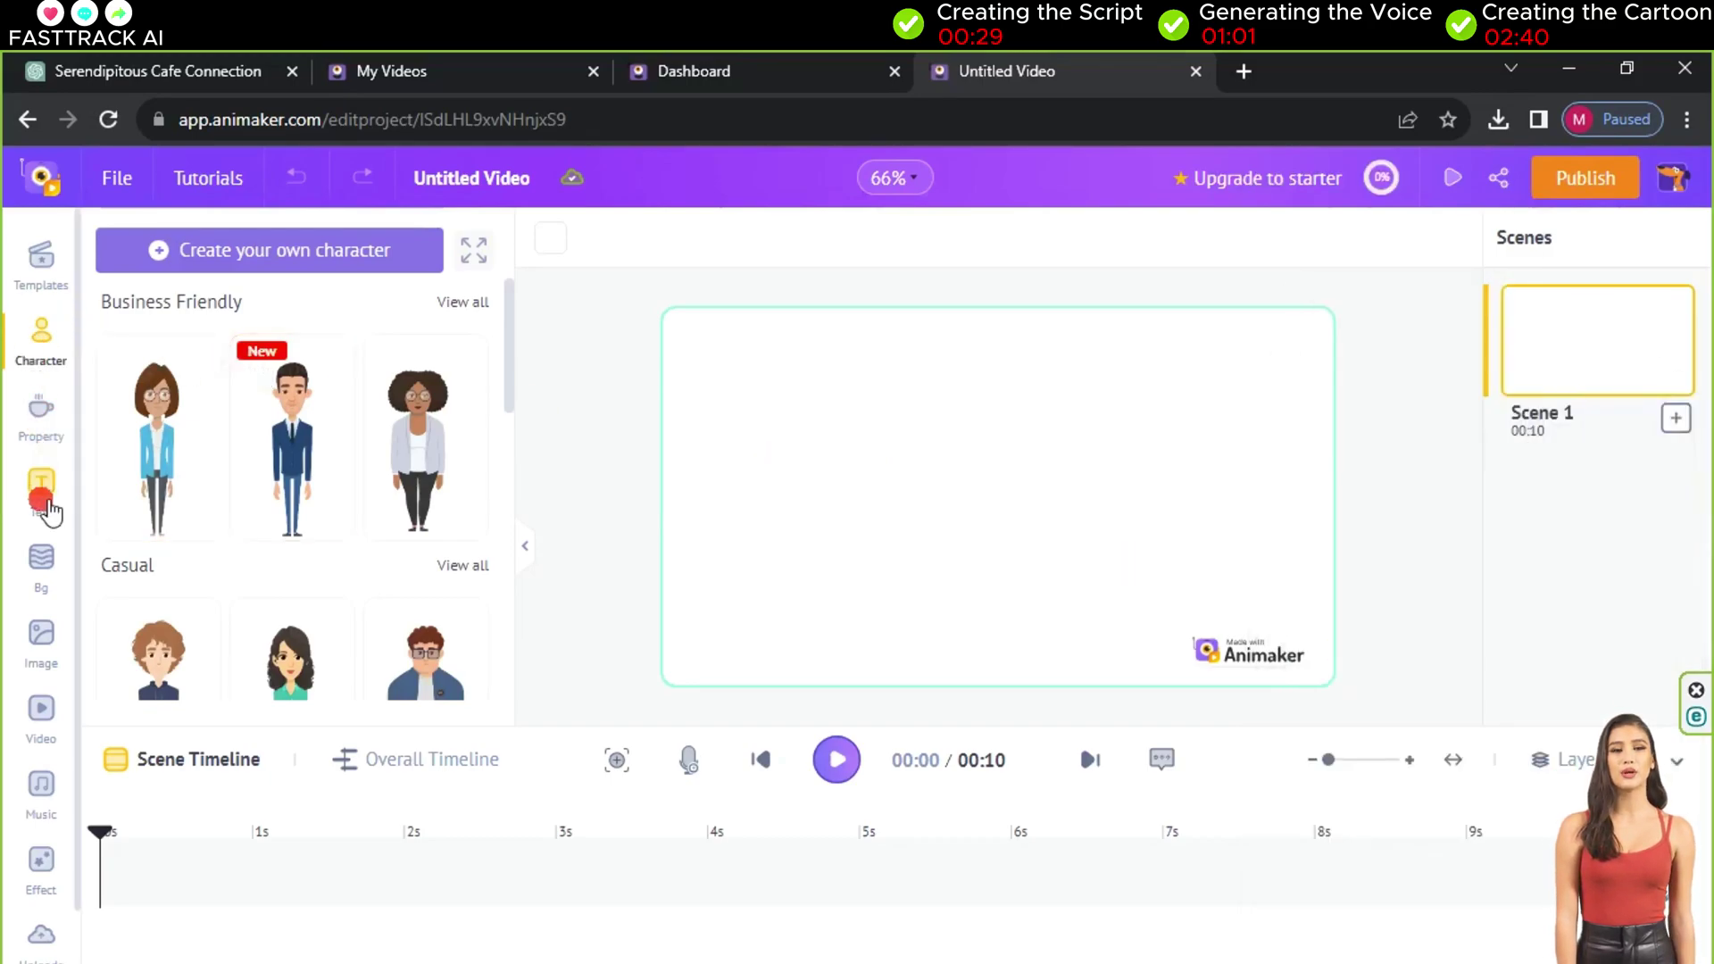
click(45, 564)
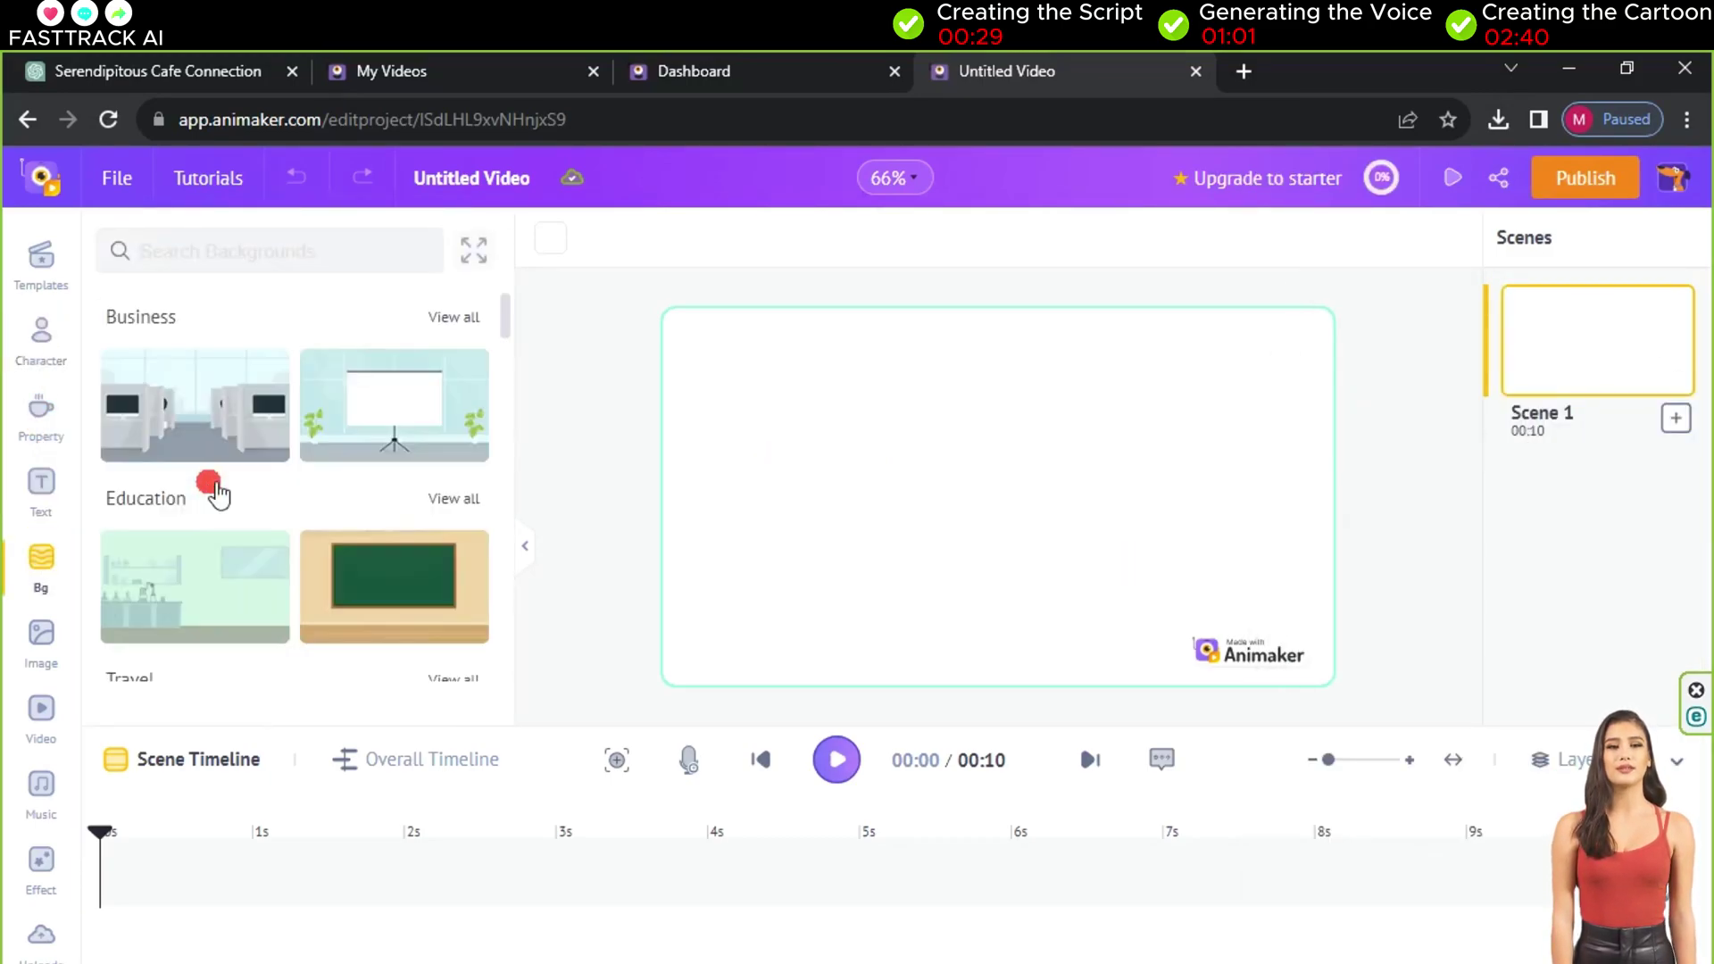
scroll(214, 487, down, 5)
scroll(214, 487, down, 8)
scroll(214, 487, up, 4)
scroll(215, 486, up, 3)
click(210, 540)
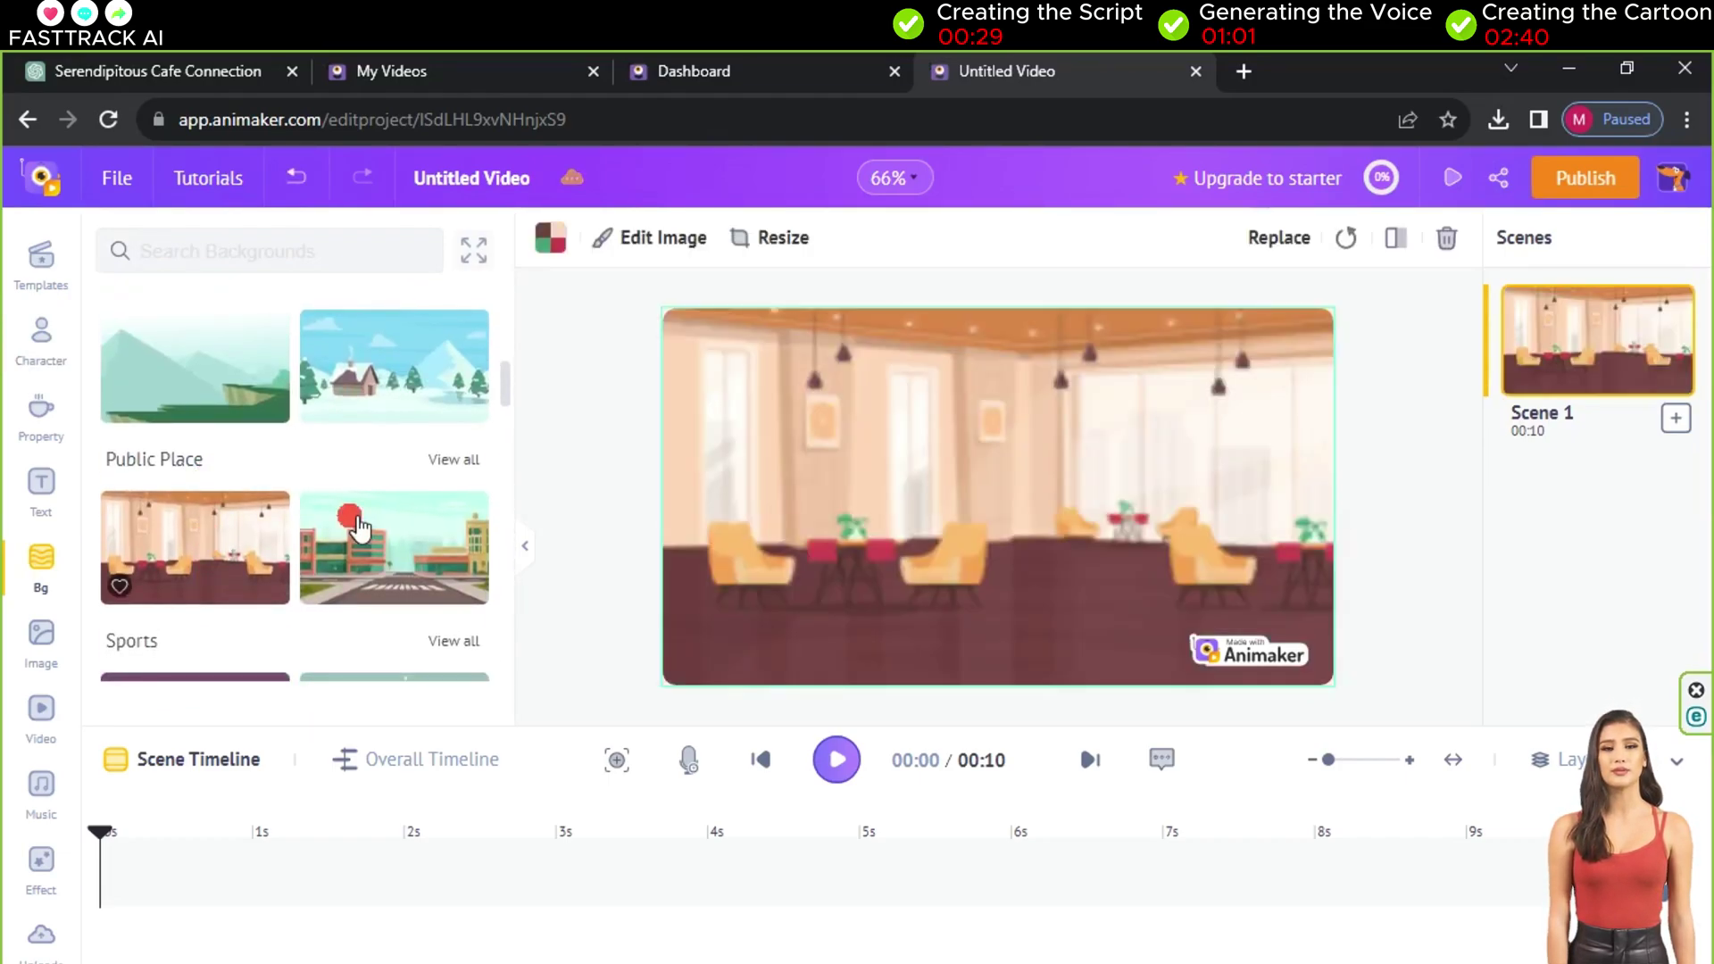
- Add the Casual character with long dark curly hair and a green shirt and place her by the leftmost armchair
click(42, 338)
scroll(357, 446, down, 2)
click(460, 431)
click(293, 475)
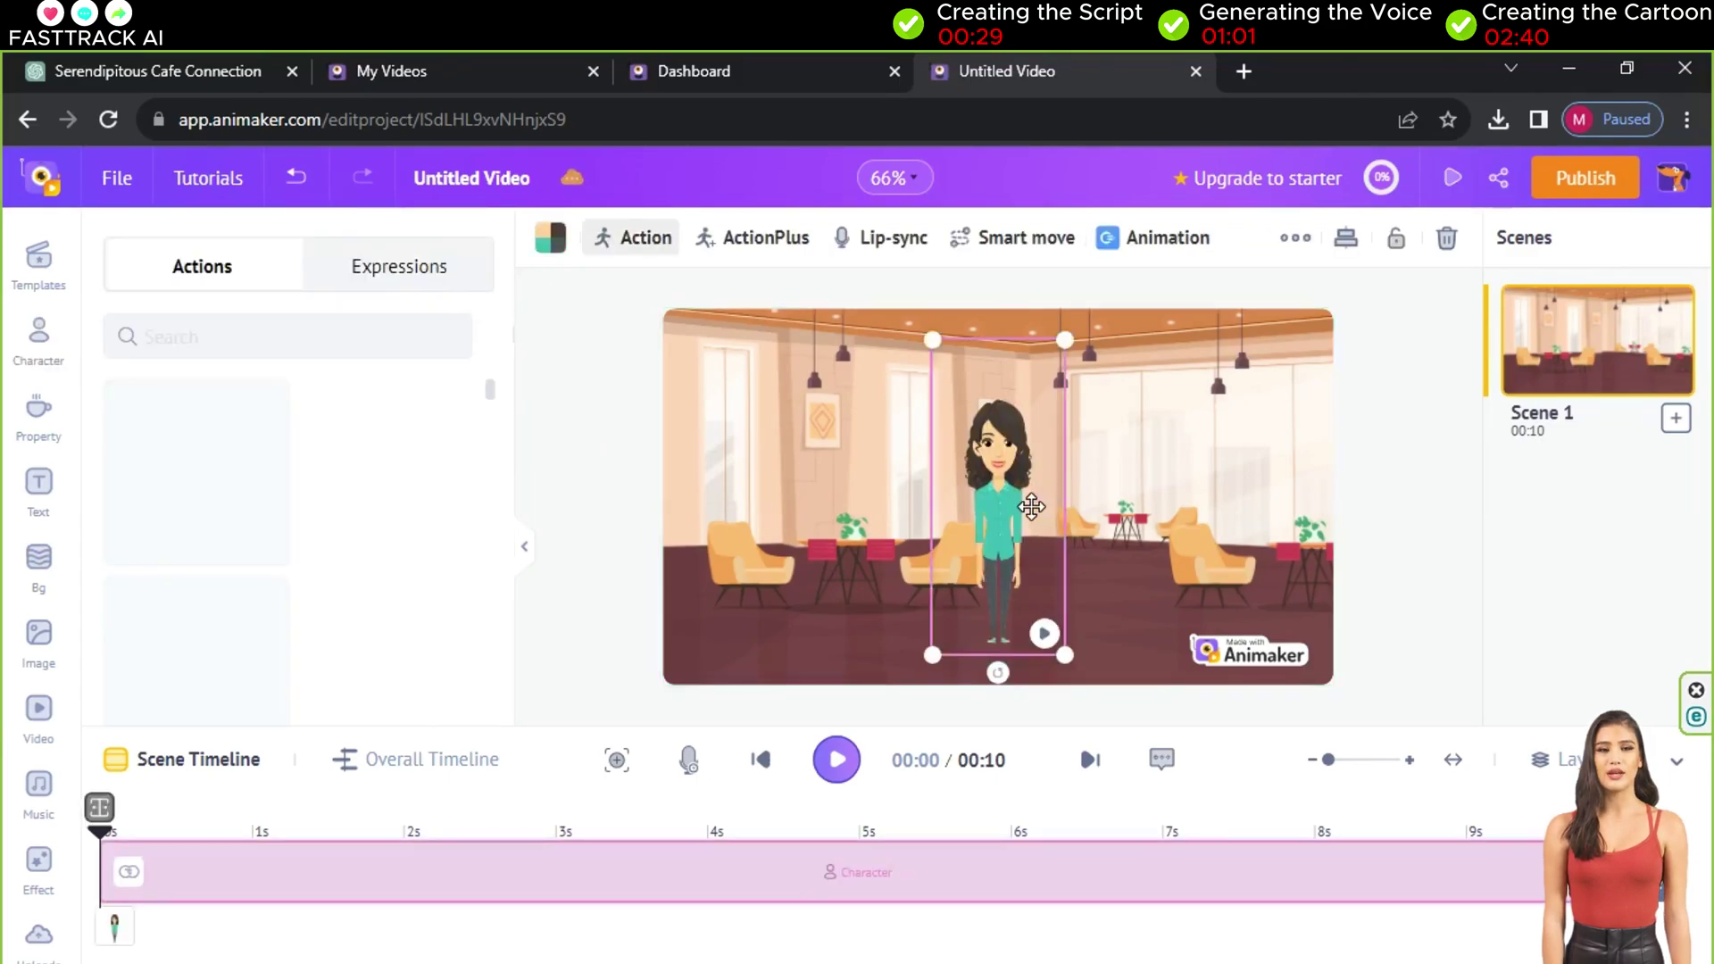
- Add the Casual male character with glasses and a navy sweater to the café scene
click(49, 368)
scroll(275, 479, down, 2)
scroll(464, 321, up, 3)
click(474, 313)
scroll(393, 554, down, 5)
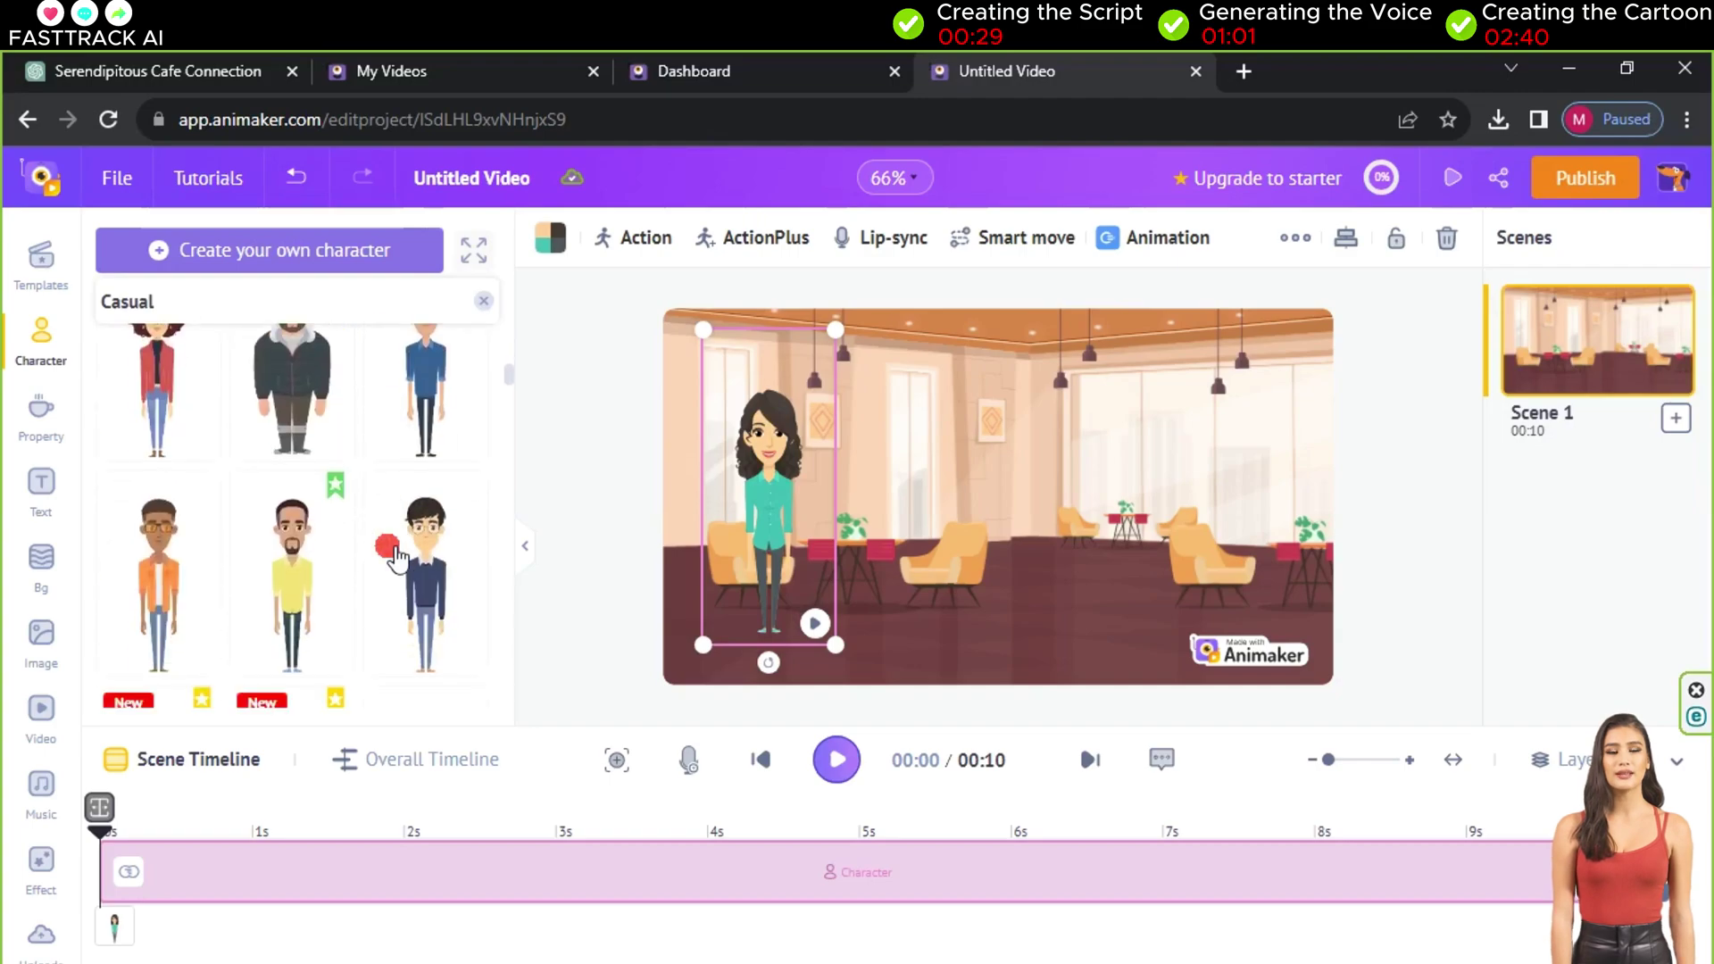
click(428, 545)
- Give the woman the side-facing seated action and fit her onto the leftmost armchair
click(766, 542)
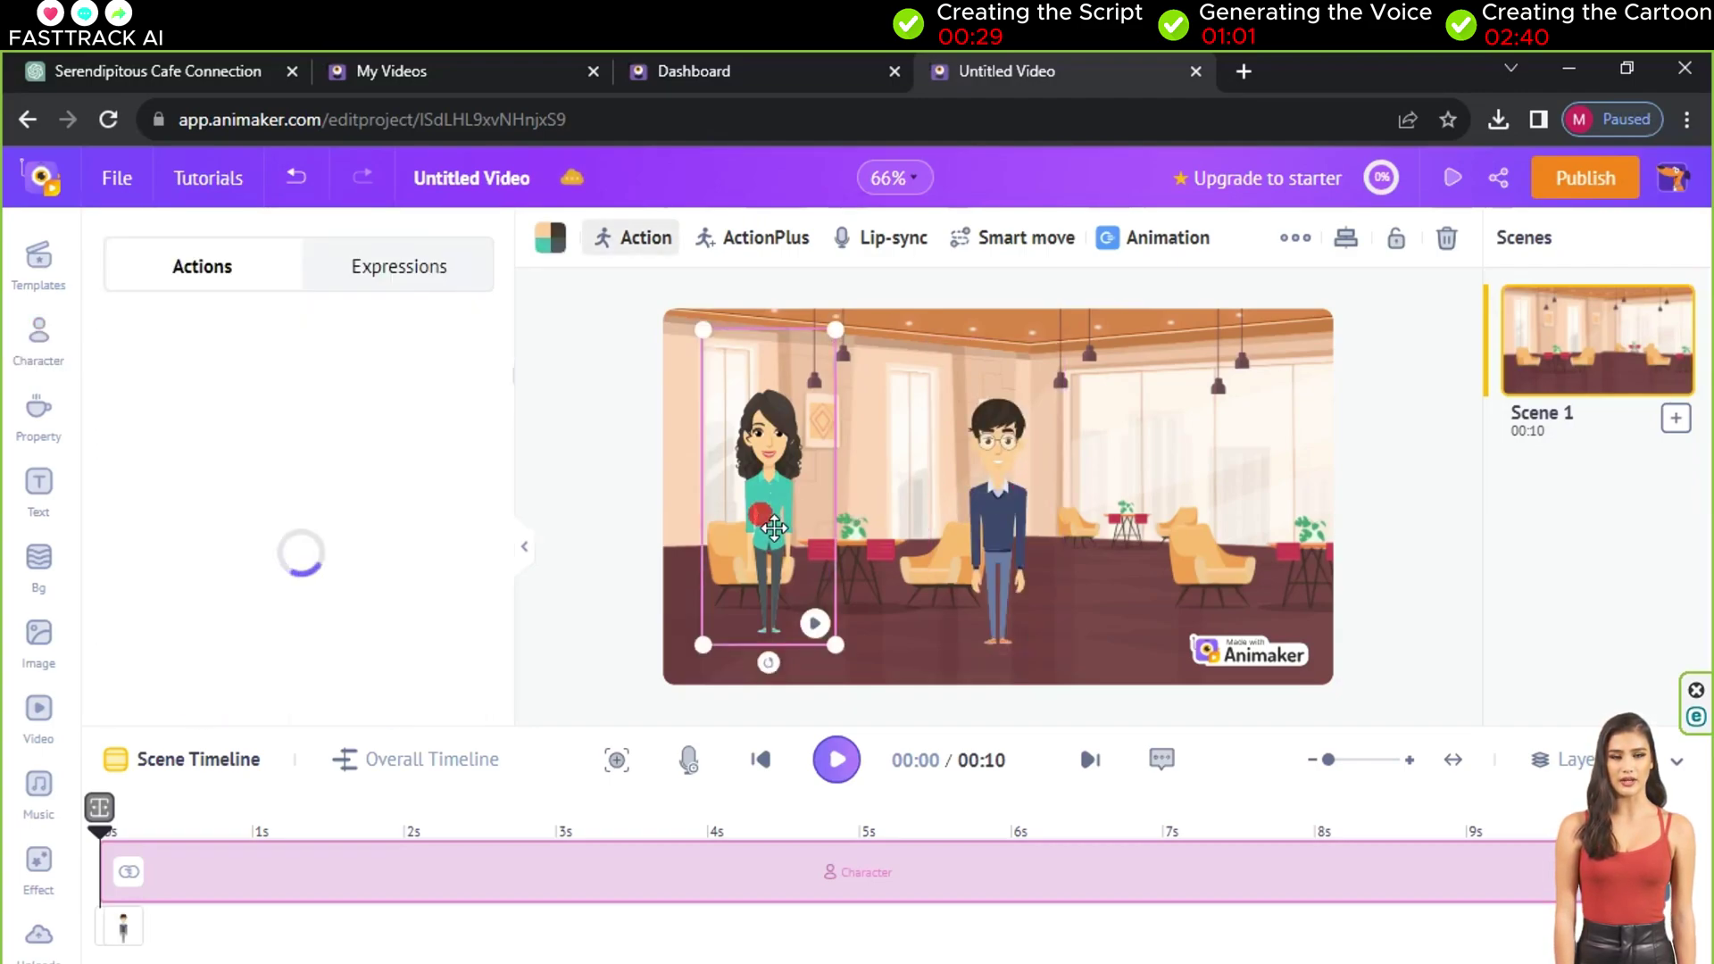
scroll(340, 607, down, 5)
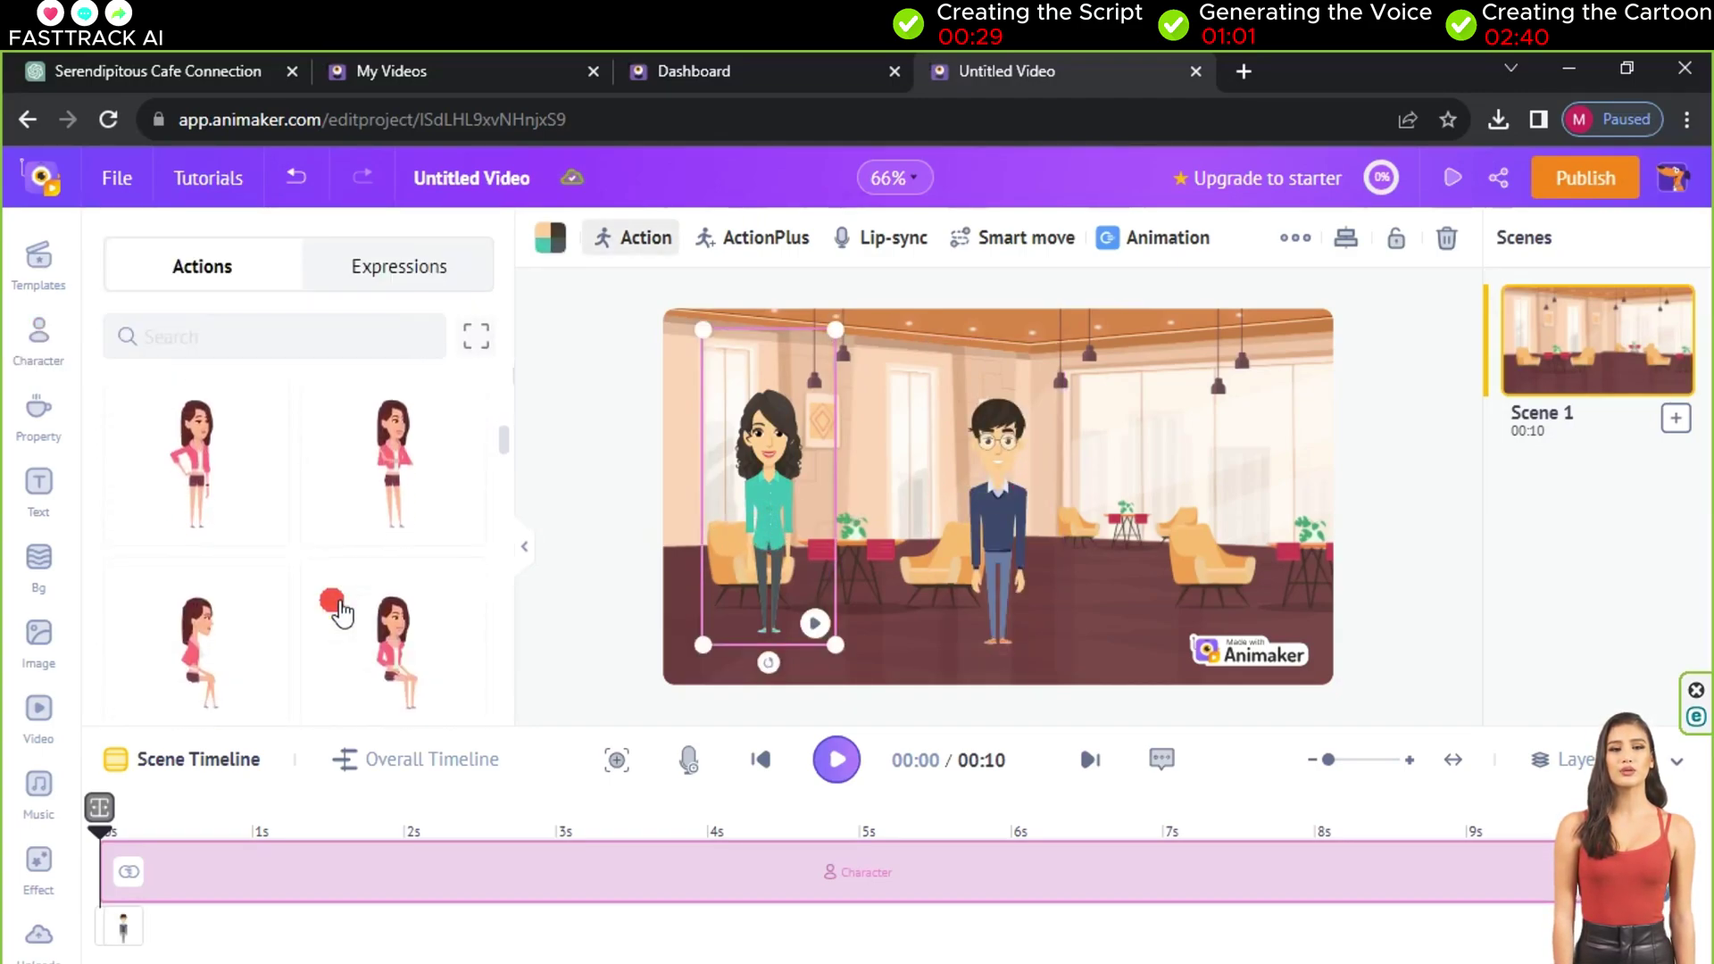
click(210, 629)
click(674, 601)
click(782, 572)
- Move the man past the scene's right edge, search the actions for "walking" and apply the plain walking action
drag(965, 564, 1305, 563)
click(322, 340)
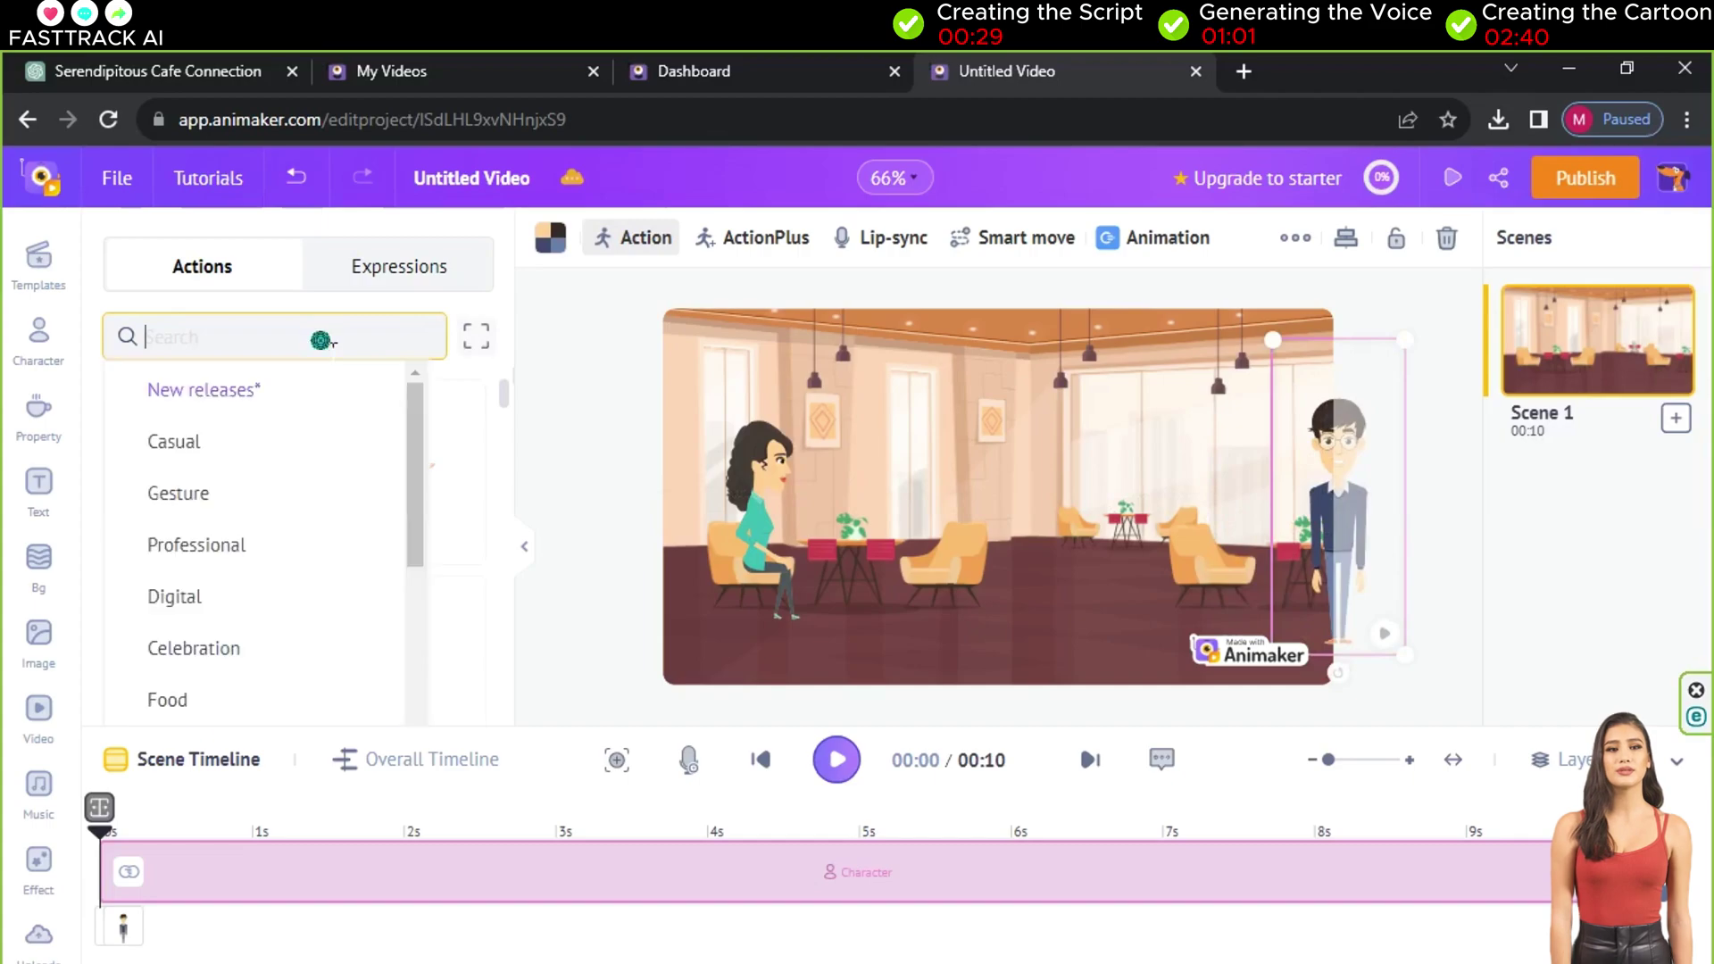
text(walk)
click(243, 431)
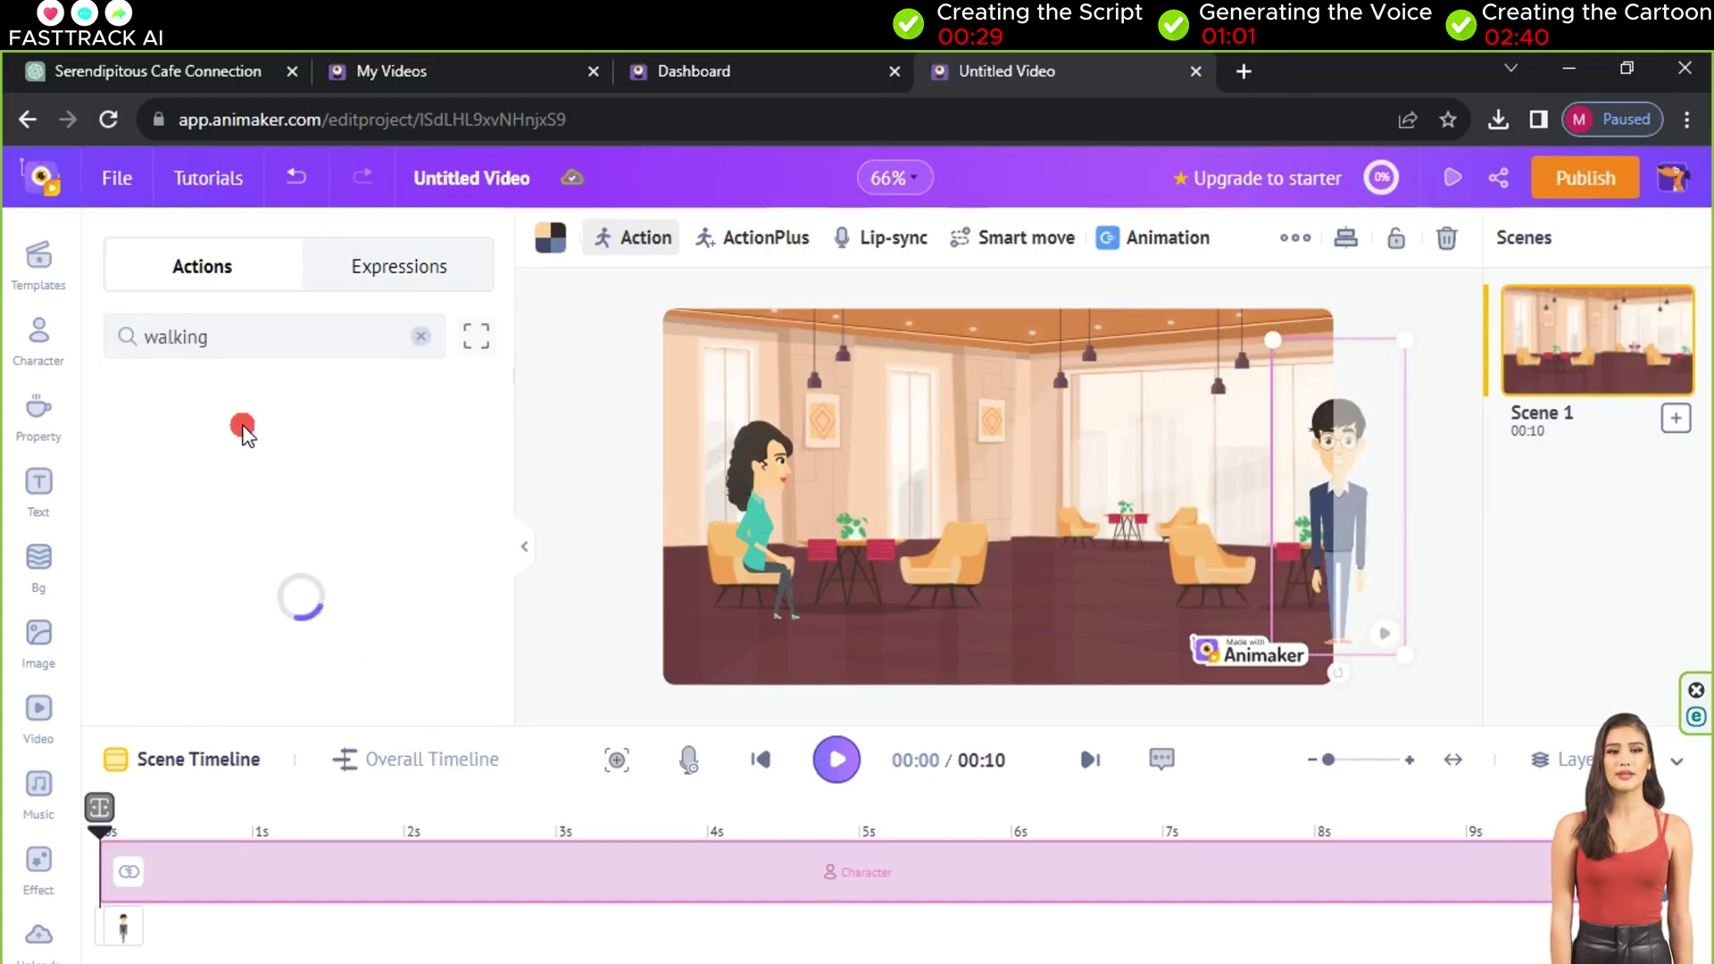
click(238, 497)
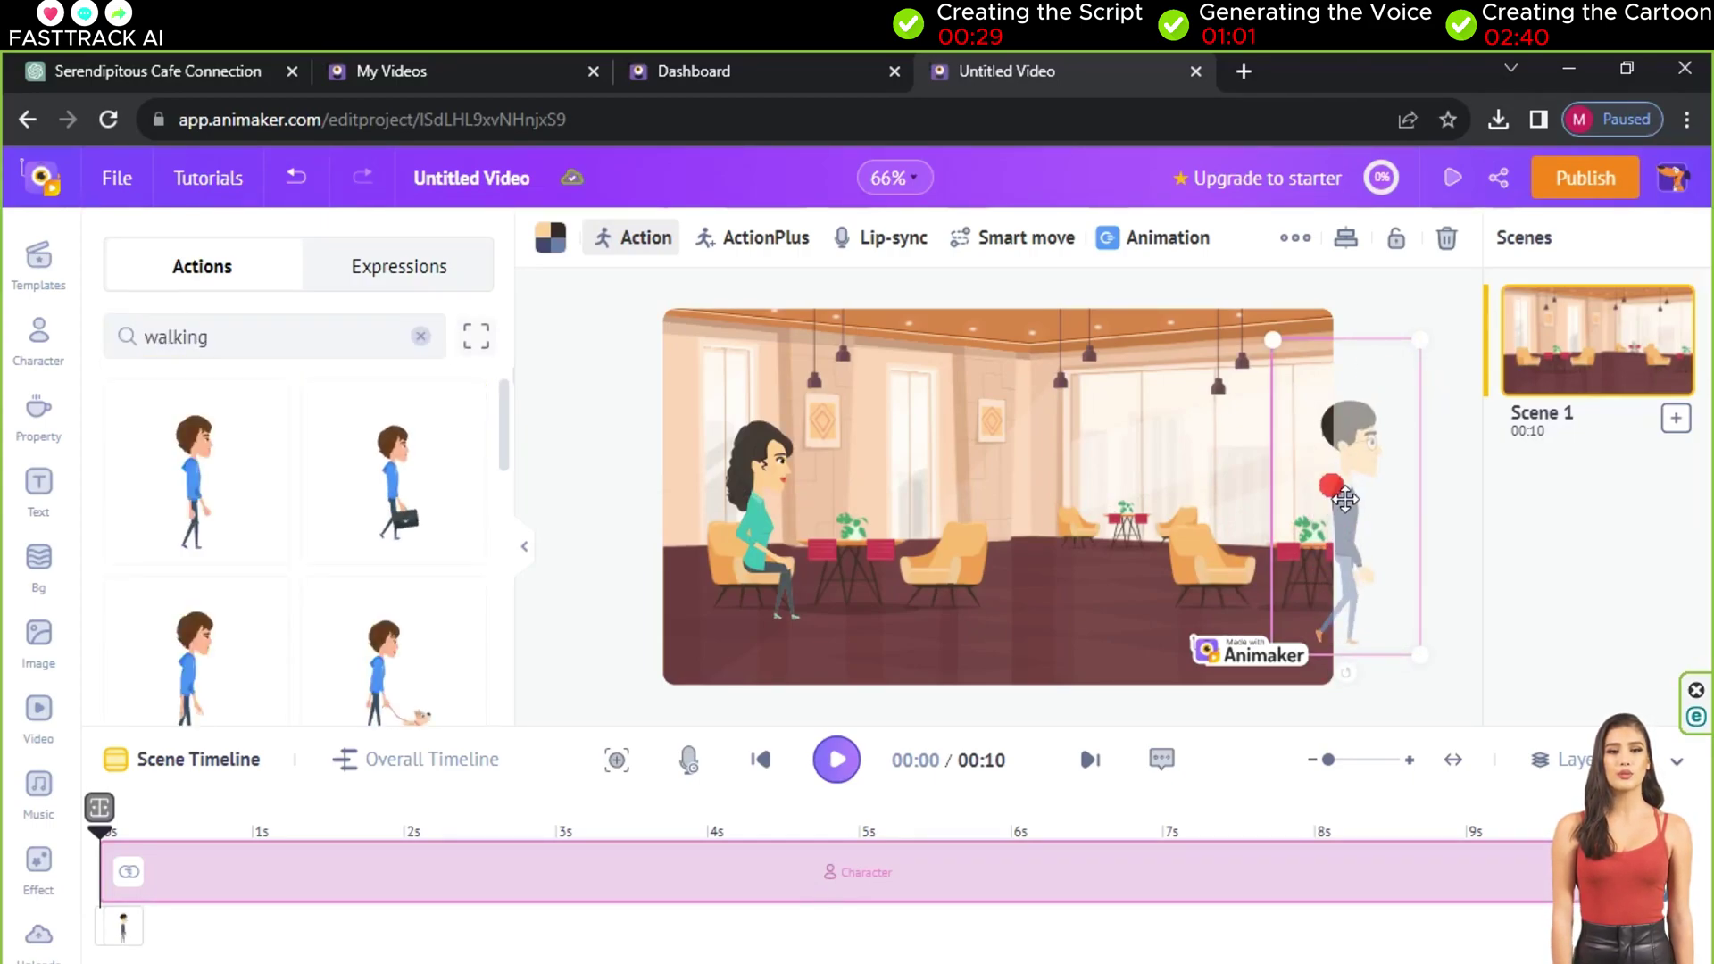
- Flip the walking man to face the woman and shift him slightly farther outside the scene
click(1297, 243)
click(1235, 290)
drag(1369, 479, 1383, 483)
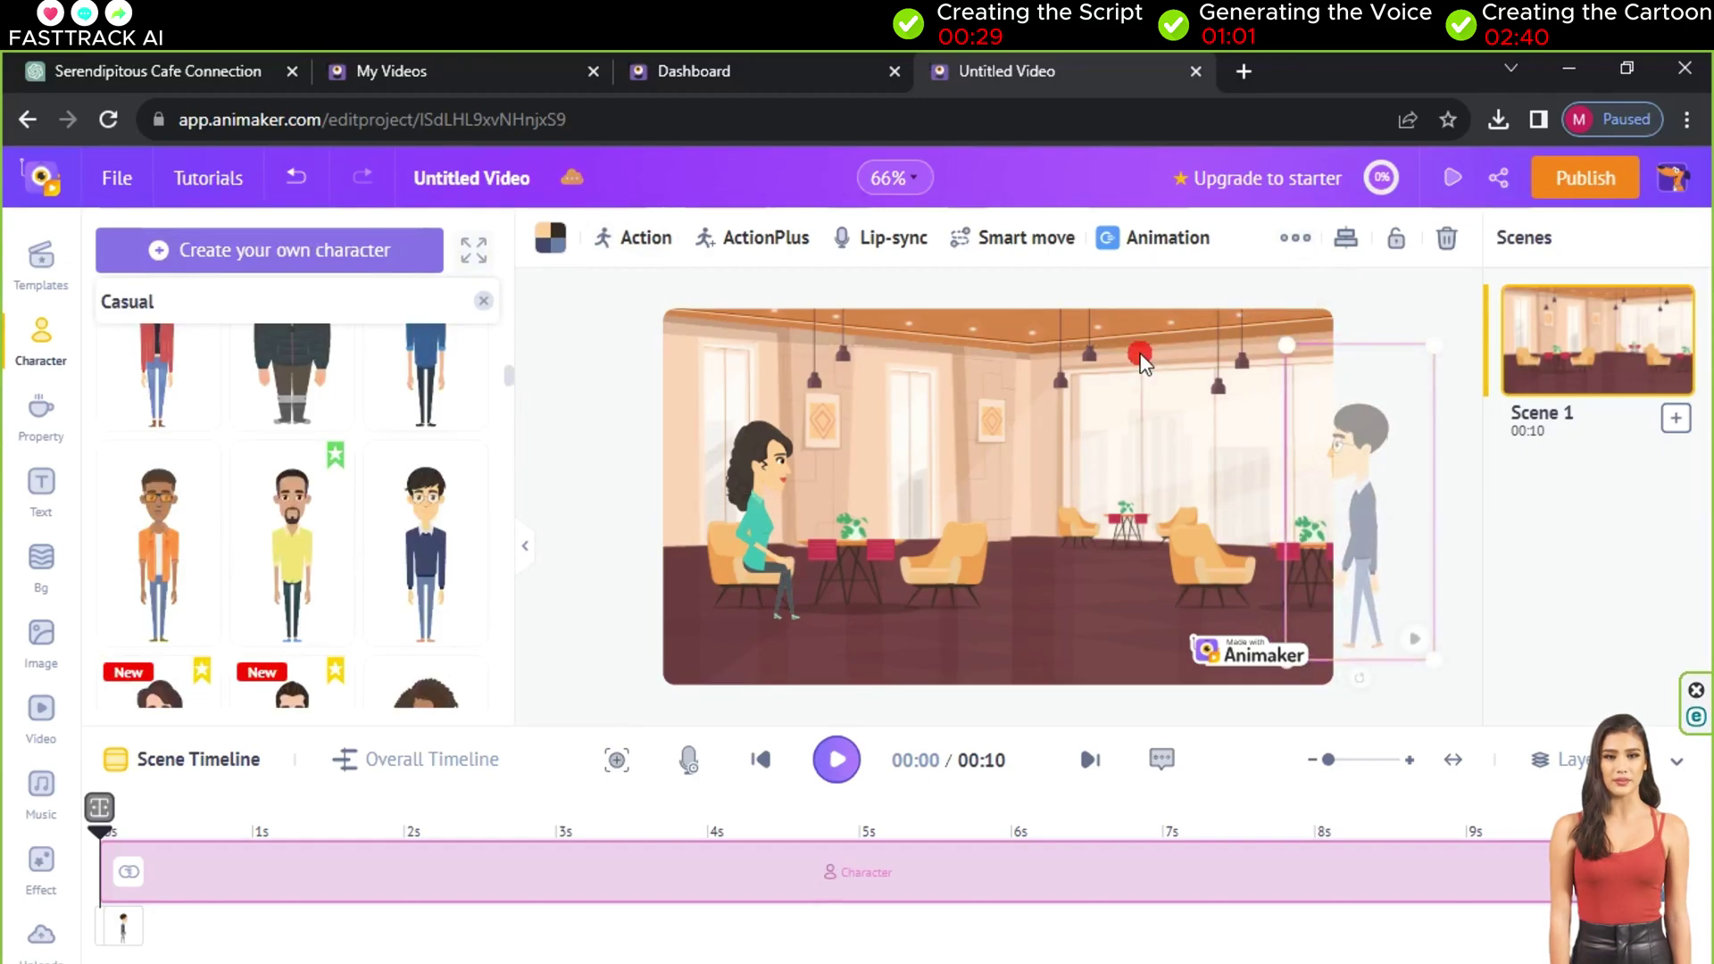
- Add a second ActionPlus action to the man, a front-facing standing pose, and place it beside the seated woman's table
click(766, 238)
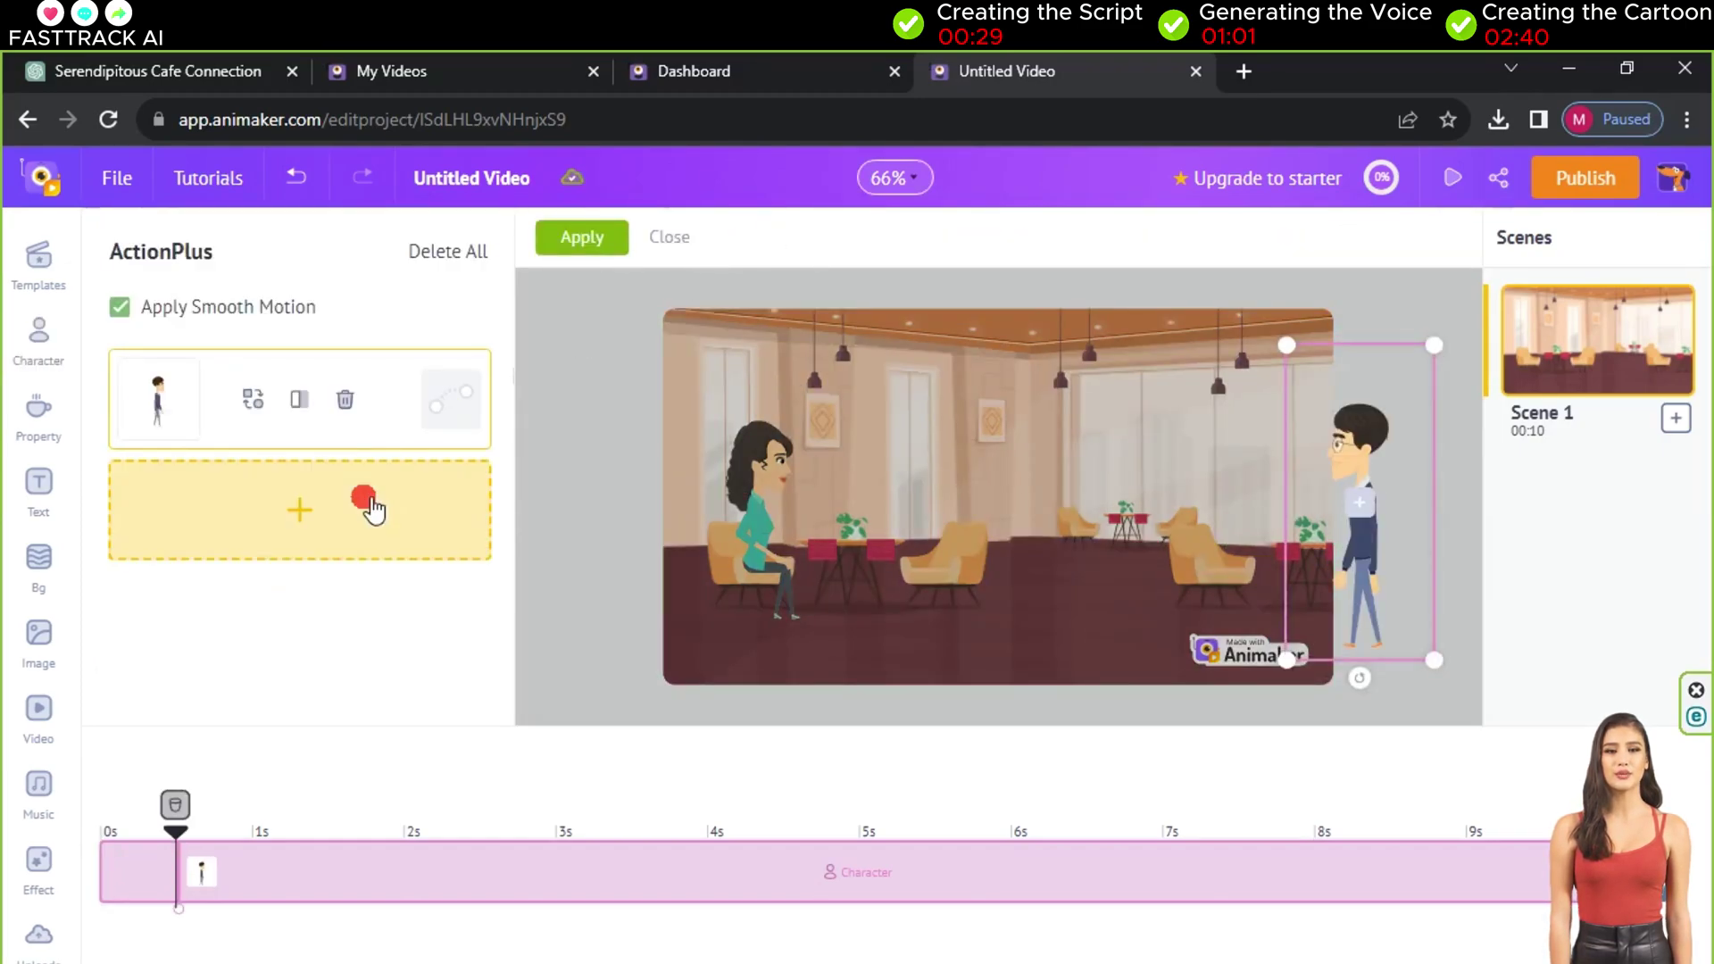
click(363, 516)
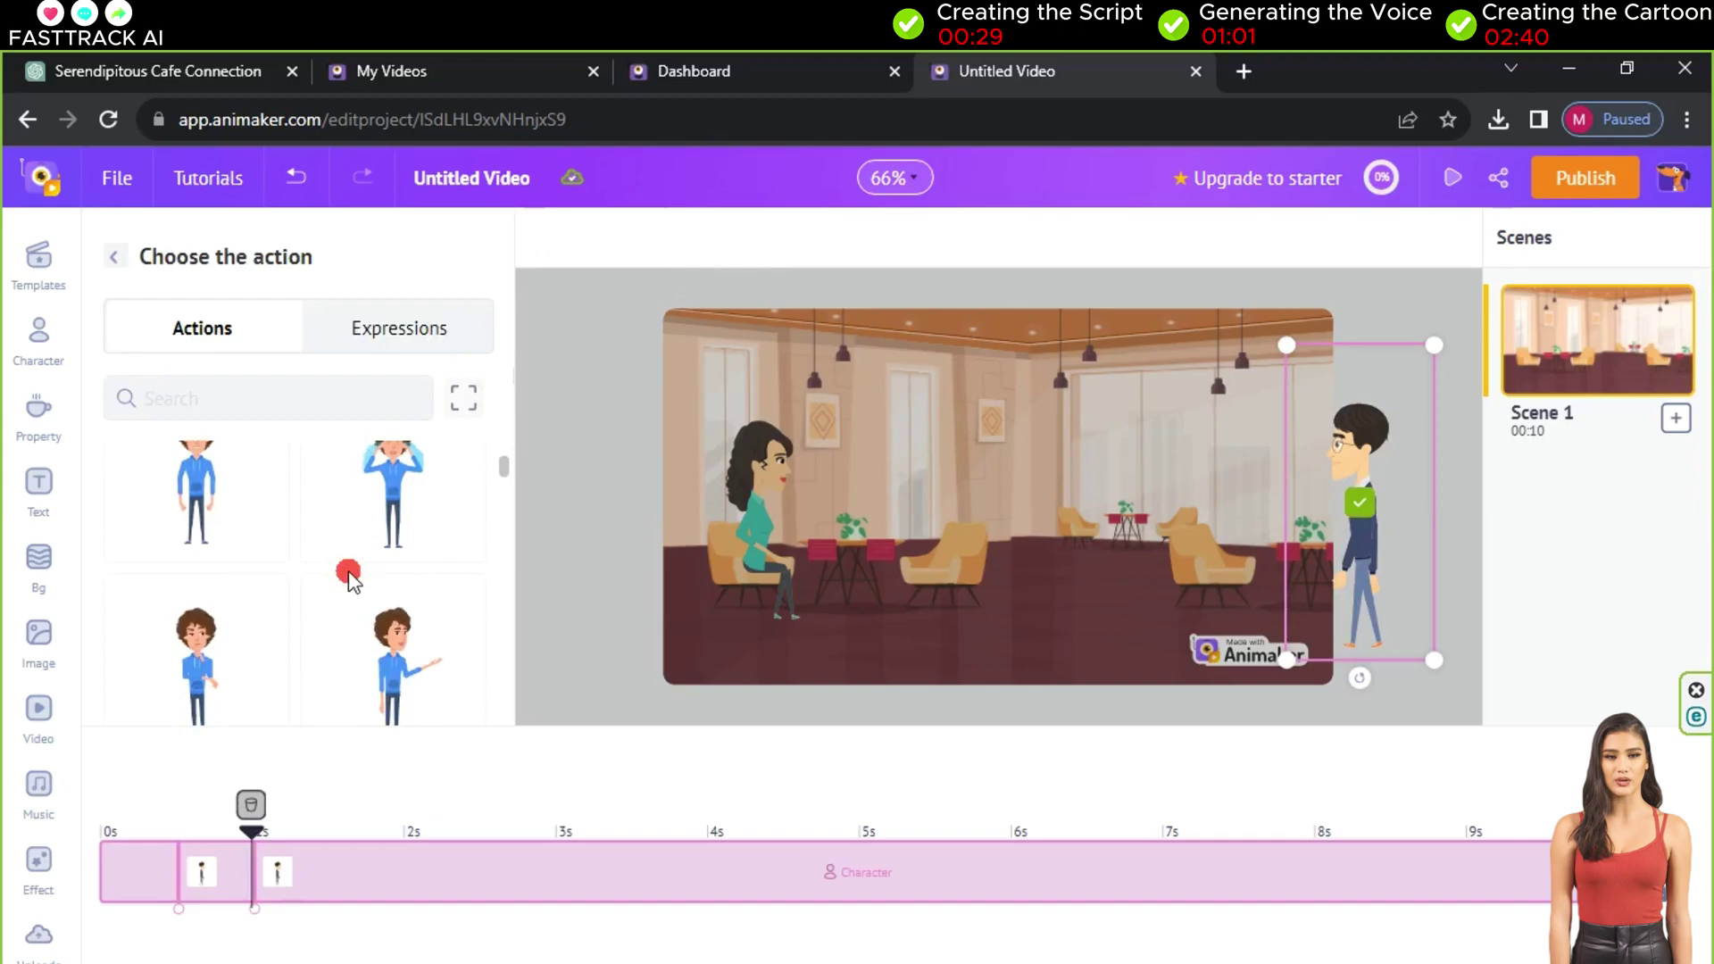
click(409, 564)
drag(1357, 499, 926, 437)
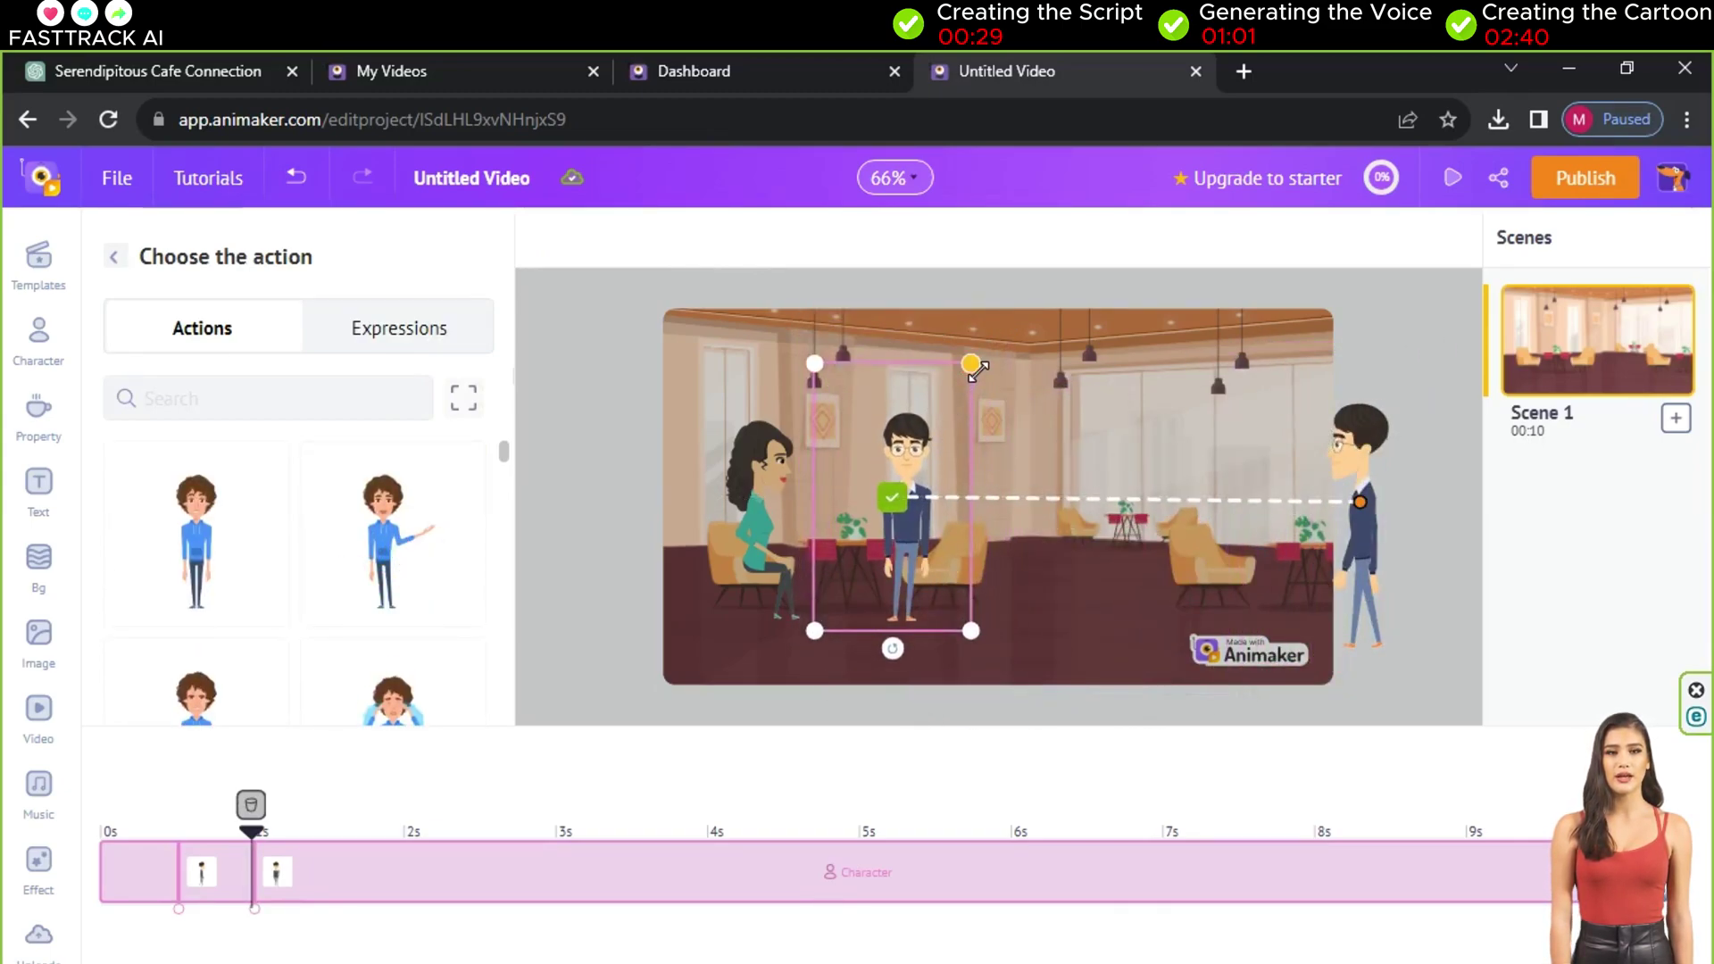
- Set the man's standing keyframe to about 8 seconds, apply the ActionPlus motion and preview the scene
drag(254, 908, 1324, 895)
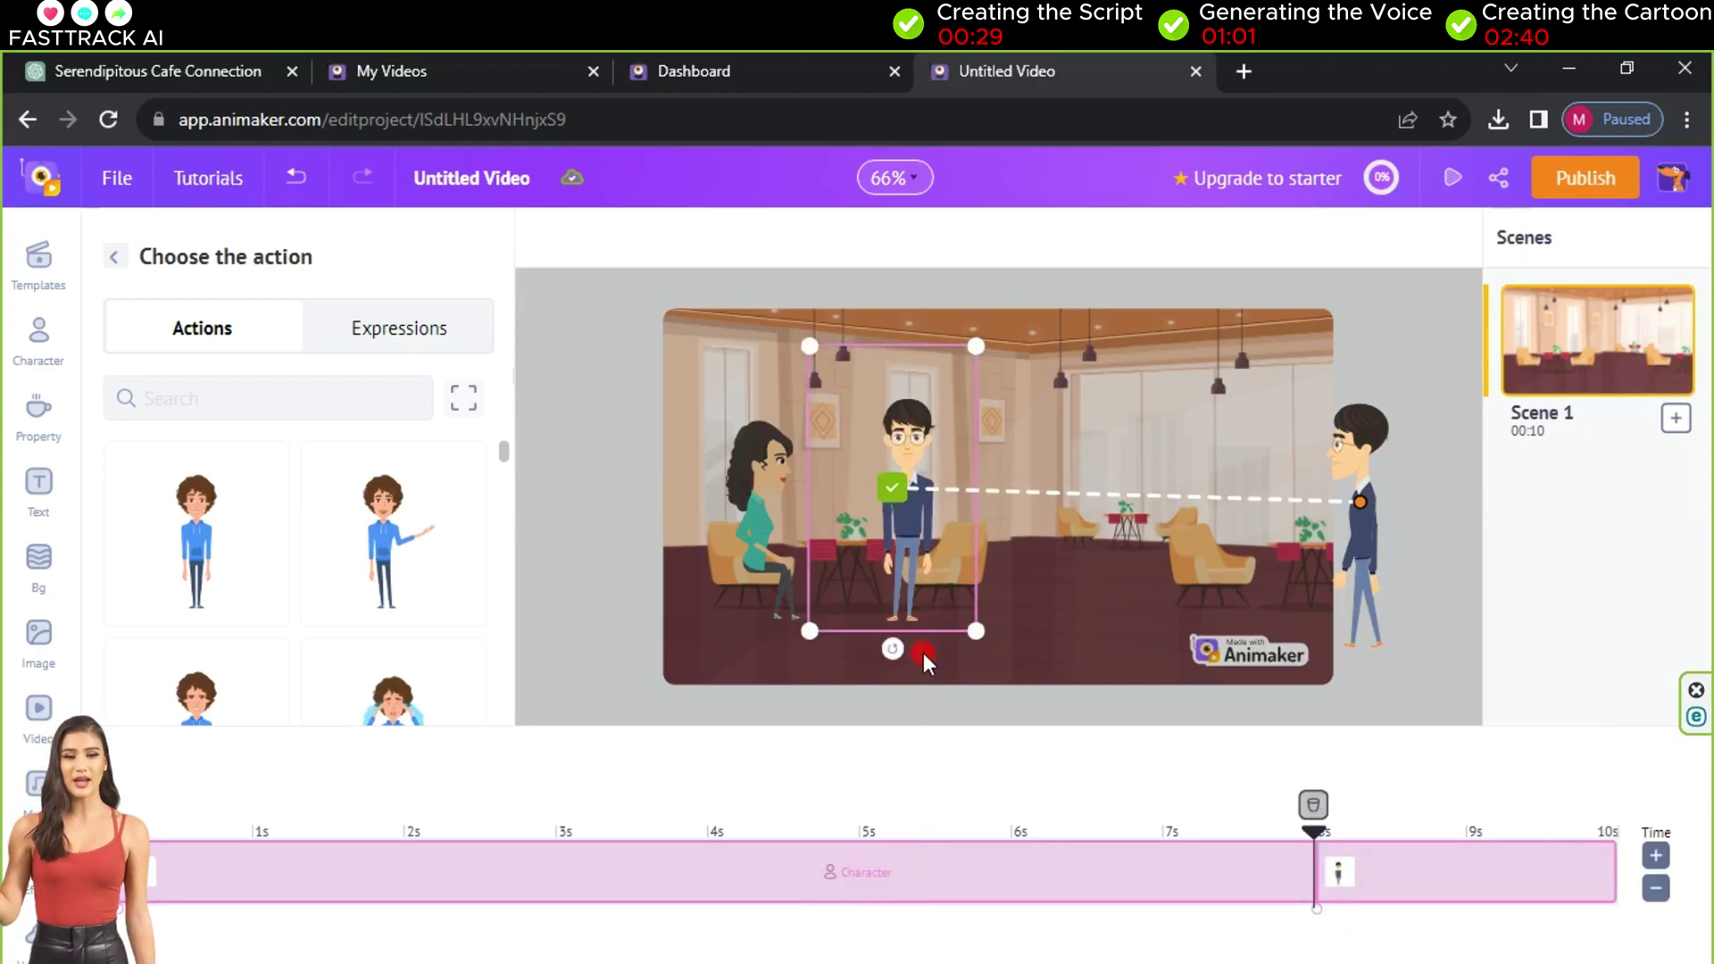
click(912, 745)
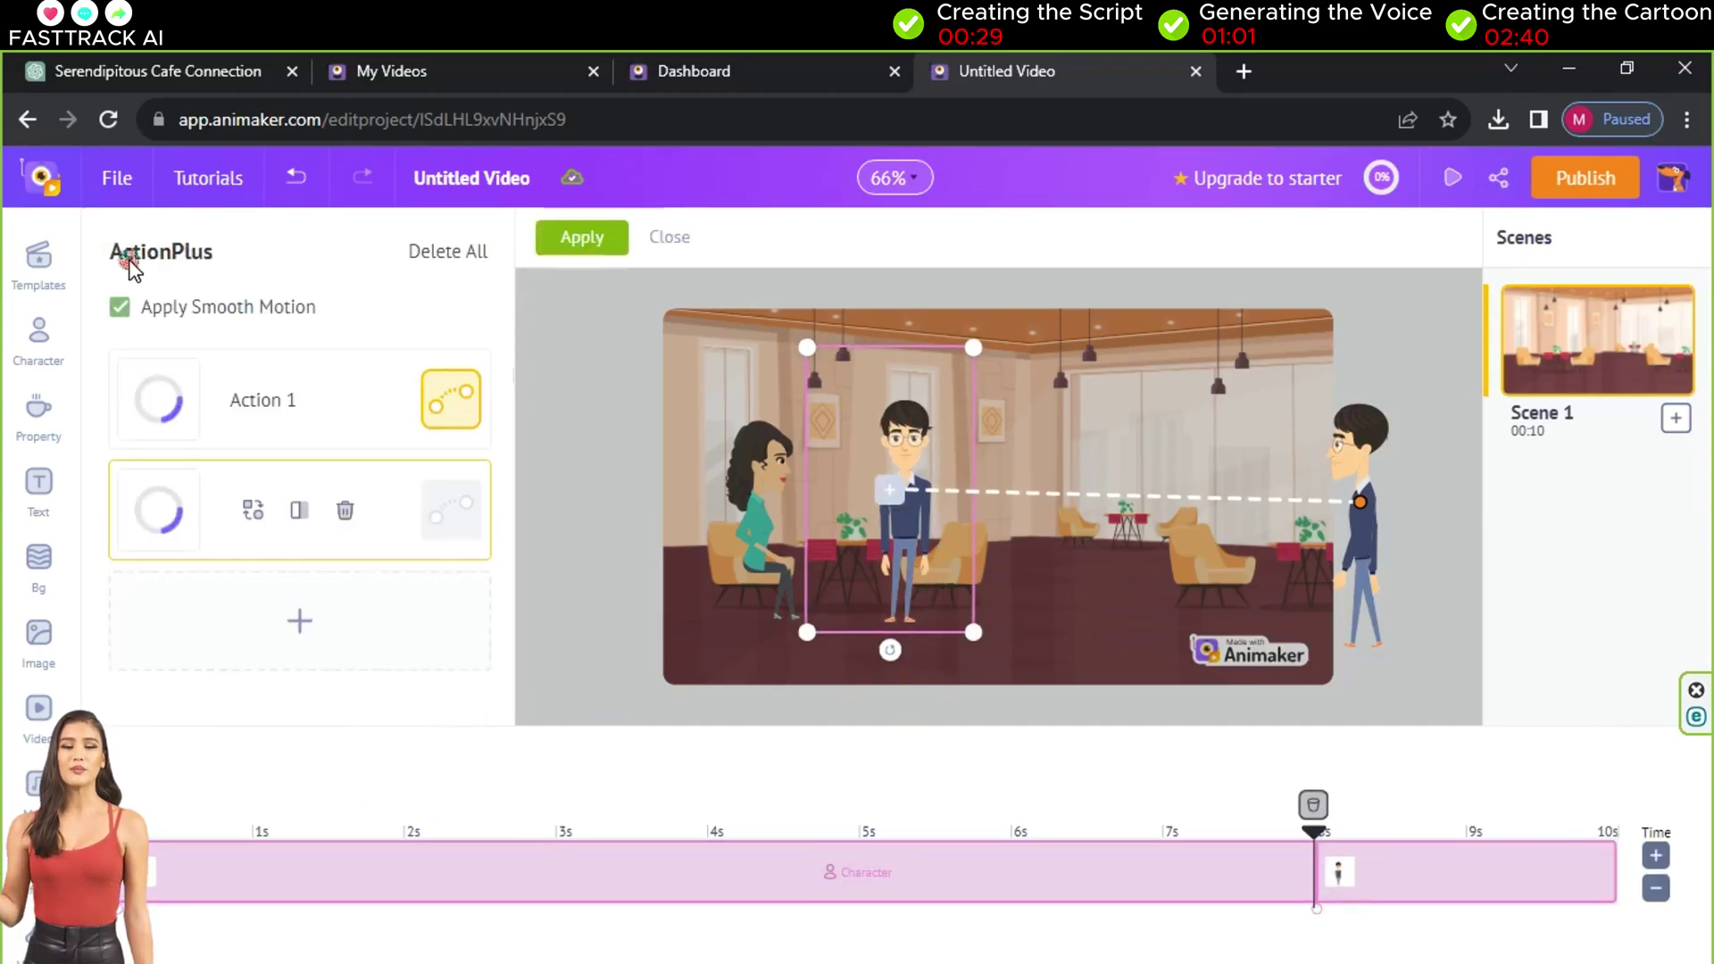
click(575, 238)
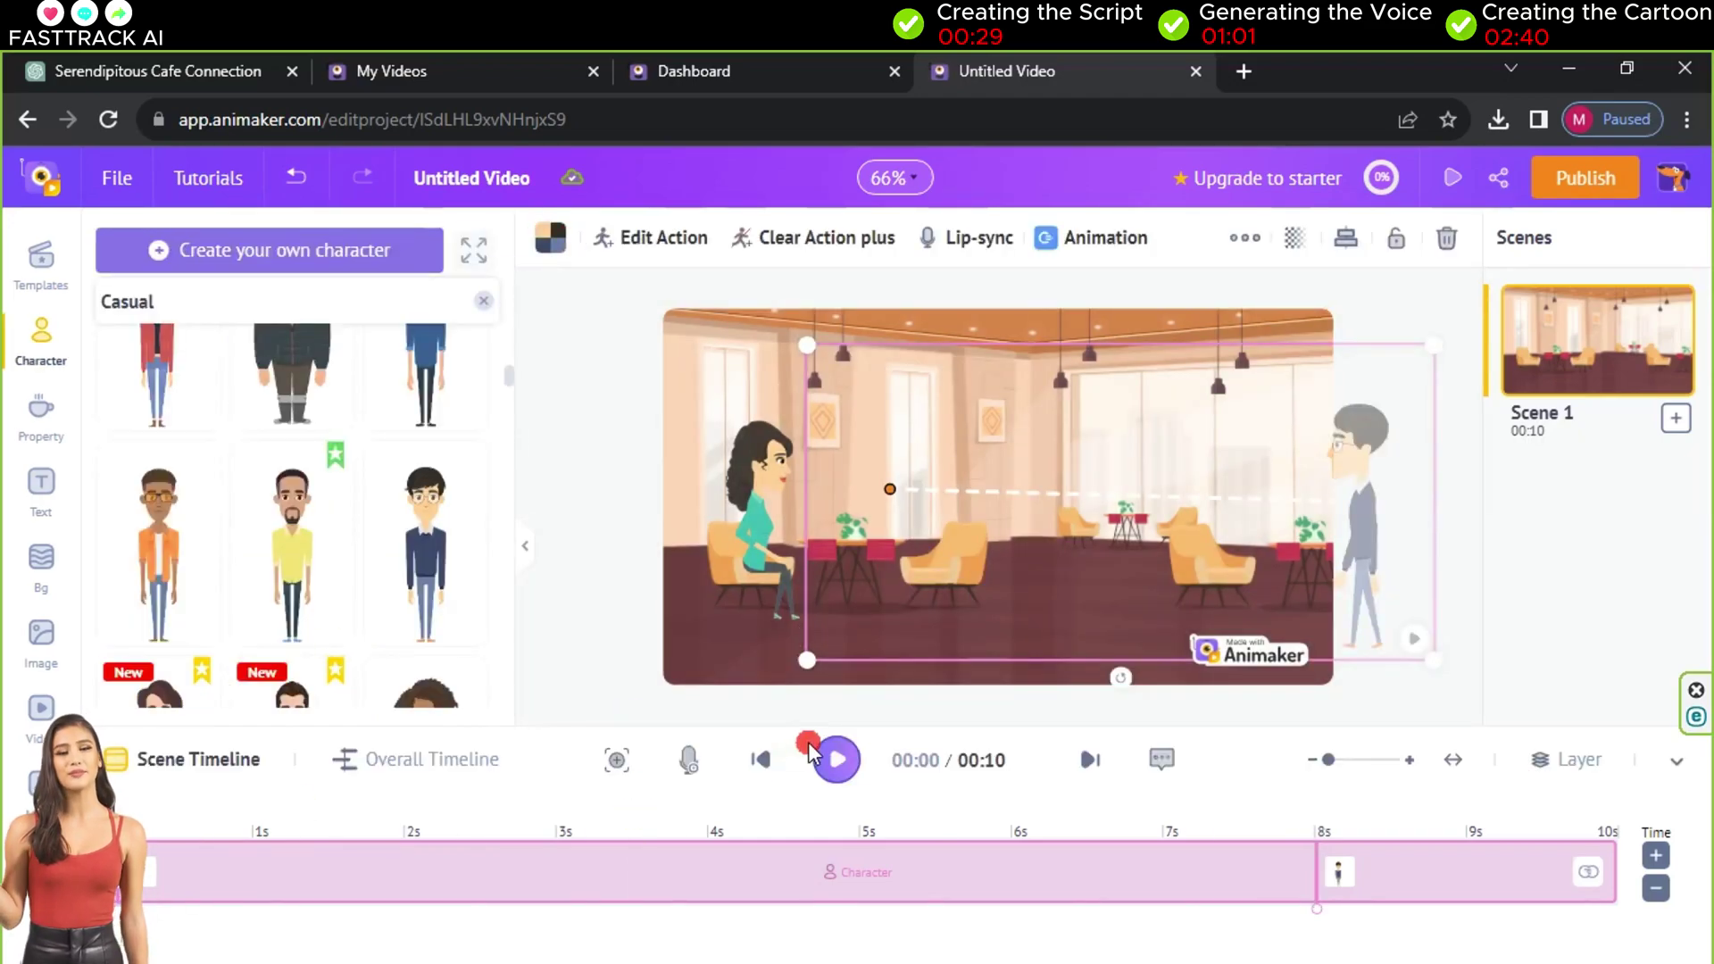
click(839, 761)
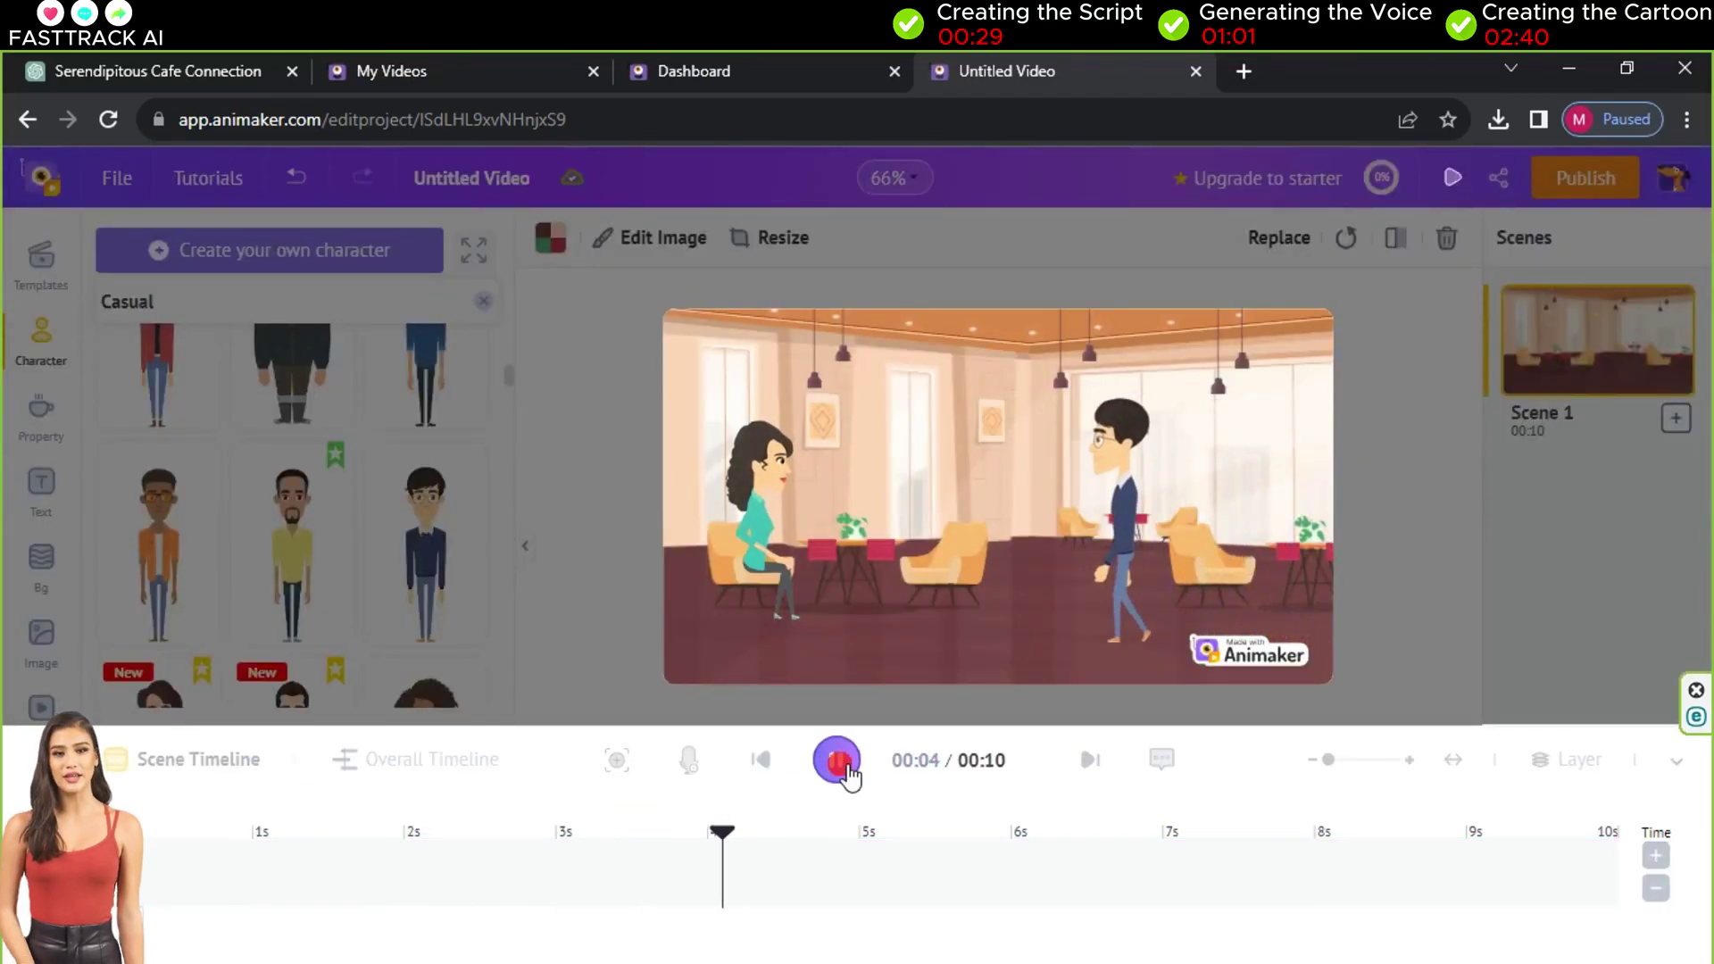
click(837, 759)
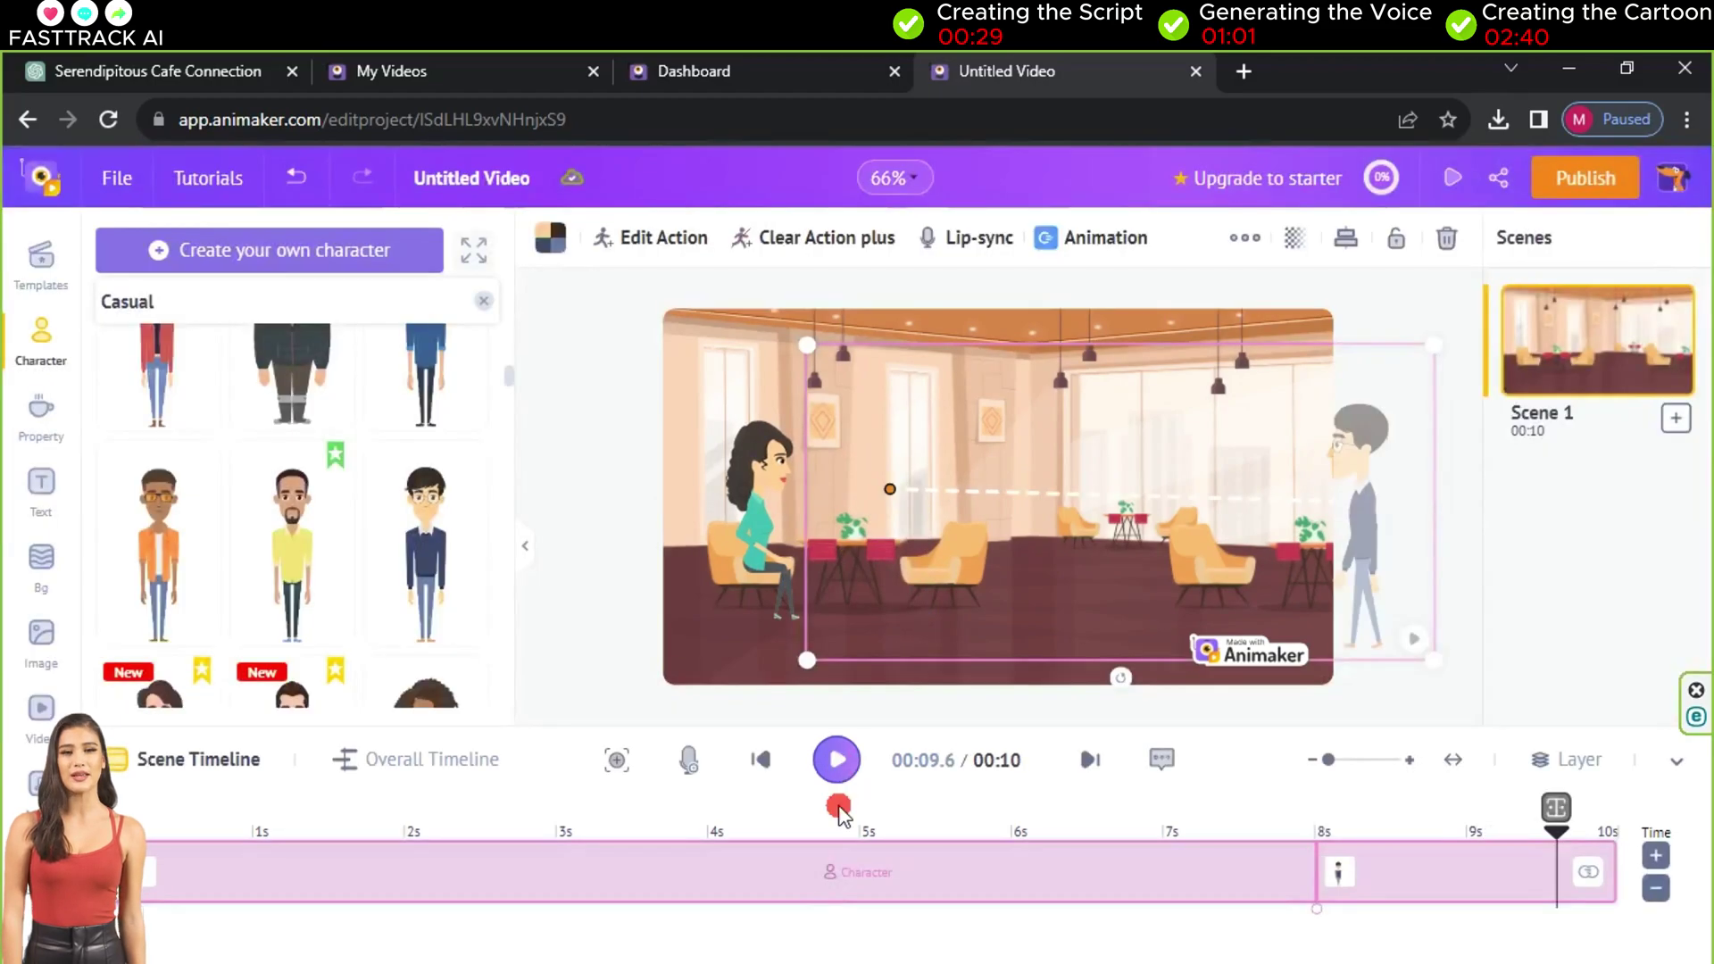
- Try to add a second ActionPlus action to the seated woman at the very end of the scene
click(783, 571)
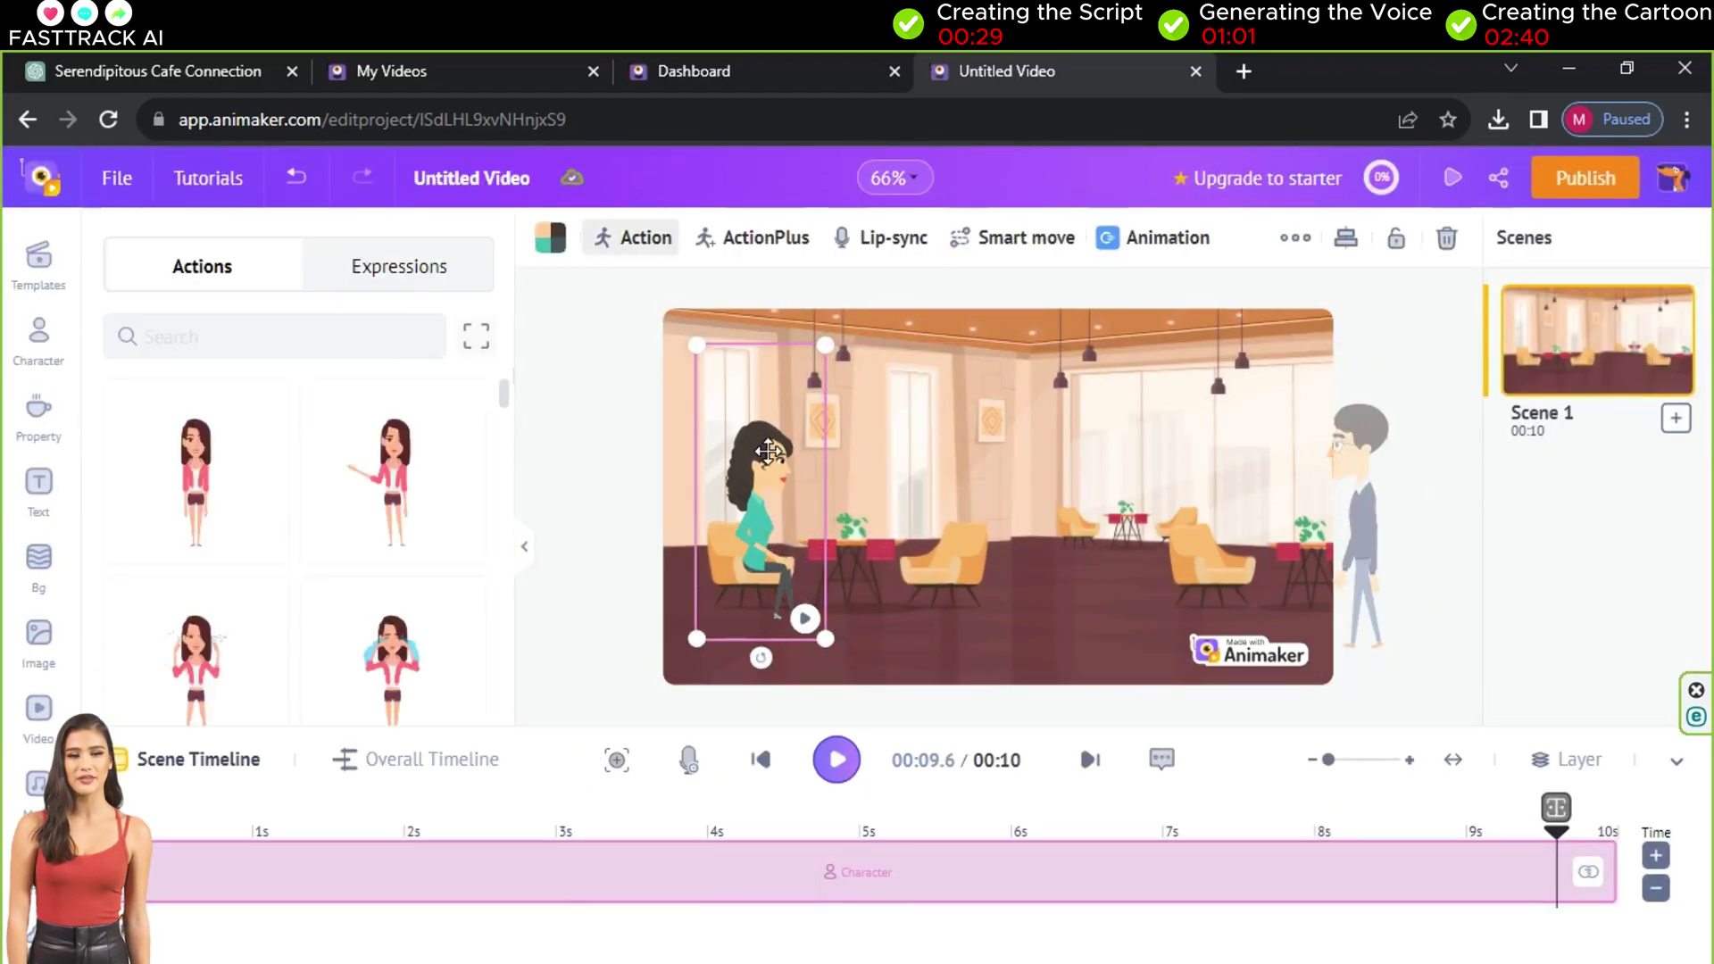
click(771, 239)
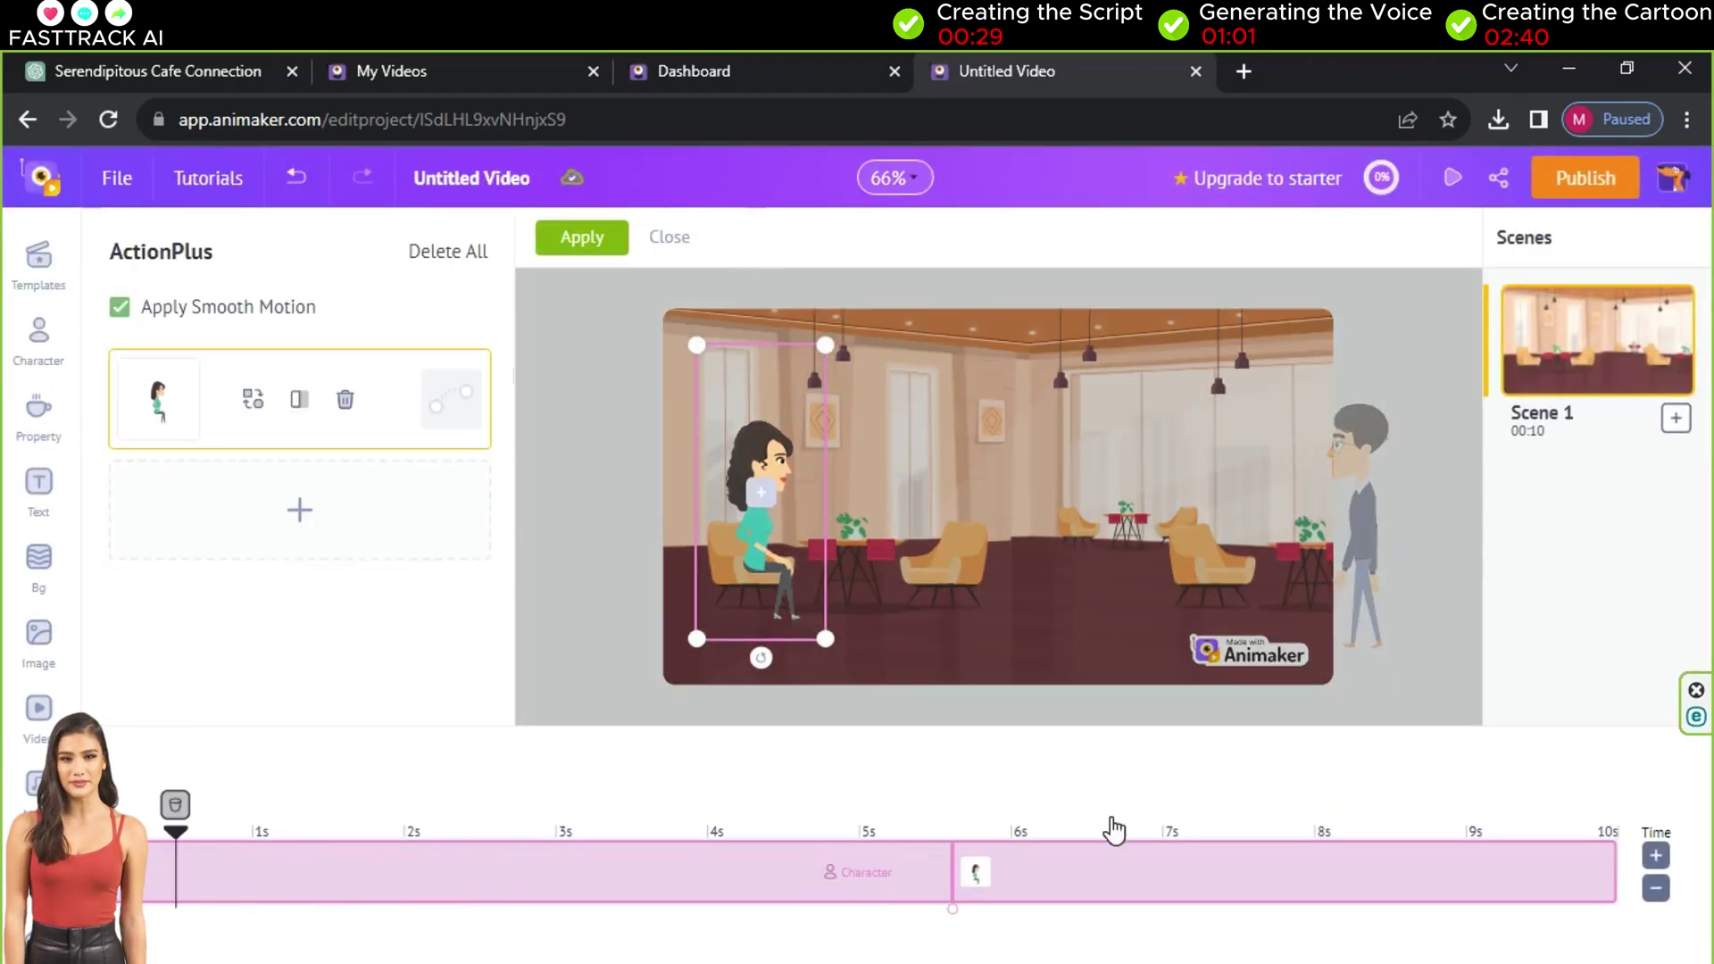
drag(1513, 861, 1620, 868)
click(423, 538)
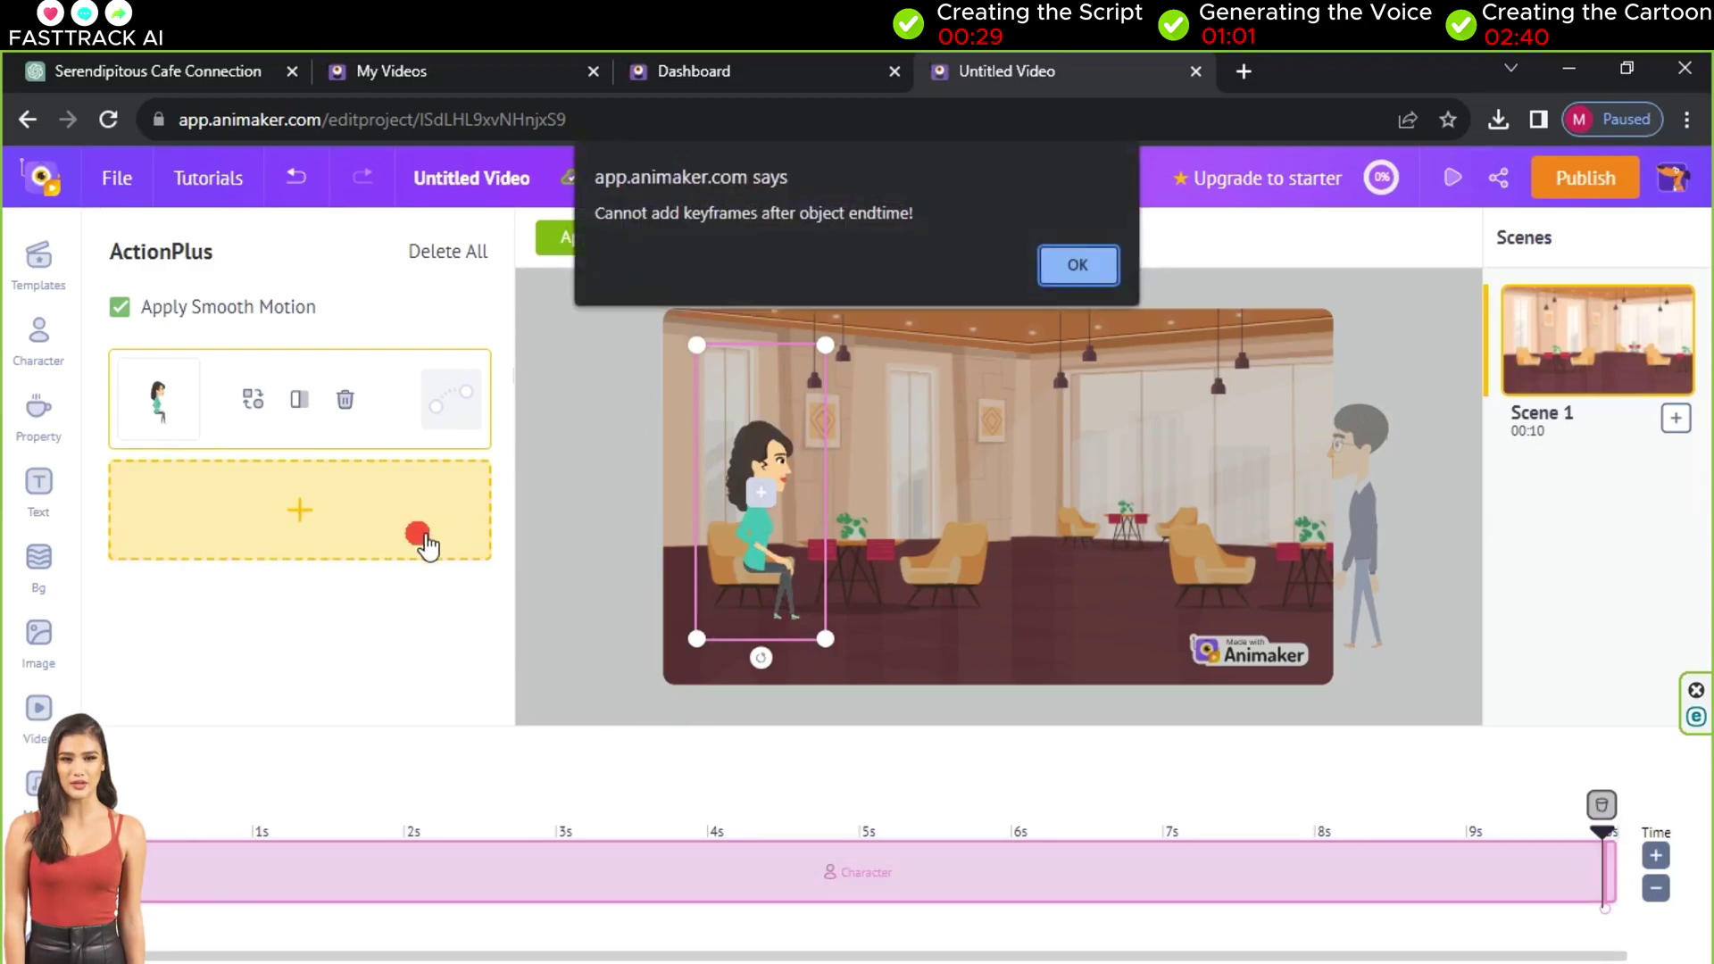
key(Return)
- Lengthen the scene to 21 seconds and add a second ActionPlus action, a standing pose, to the woman at about 10 seconds
click(1656, 855)
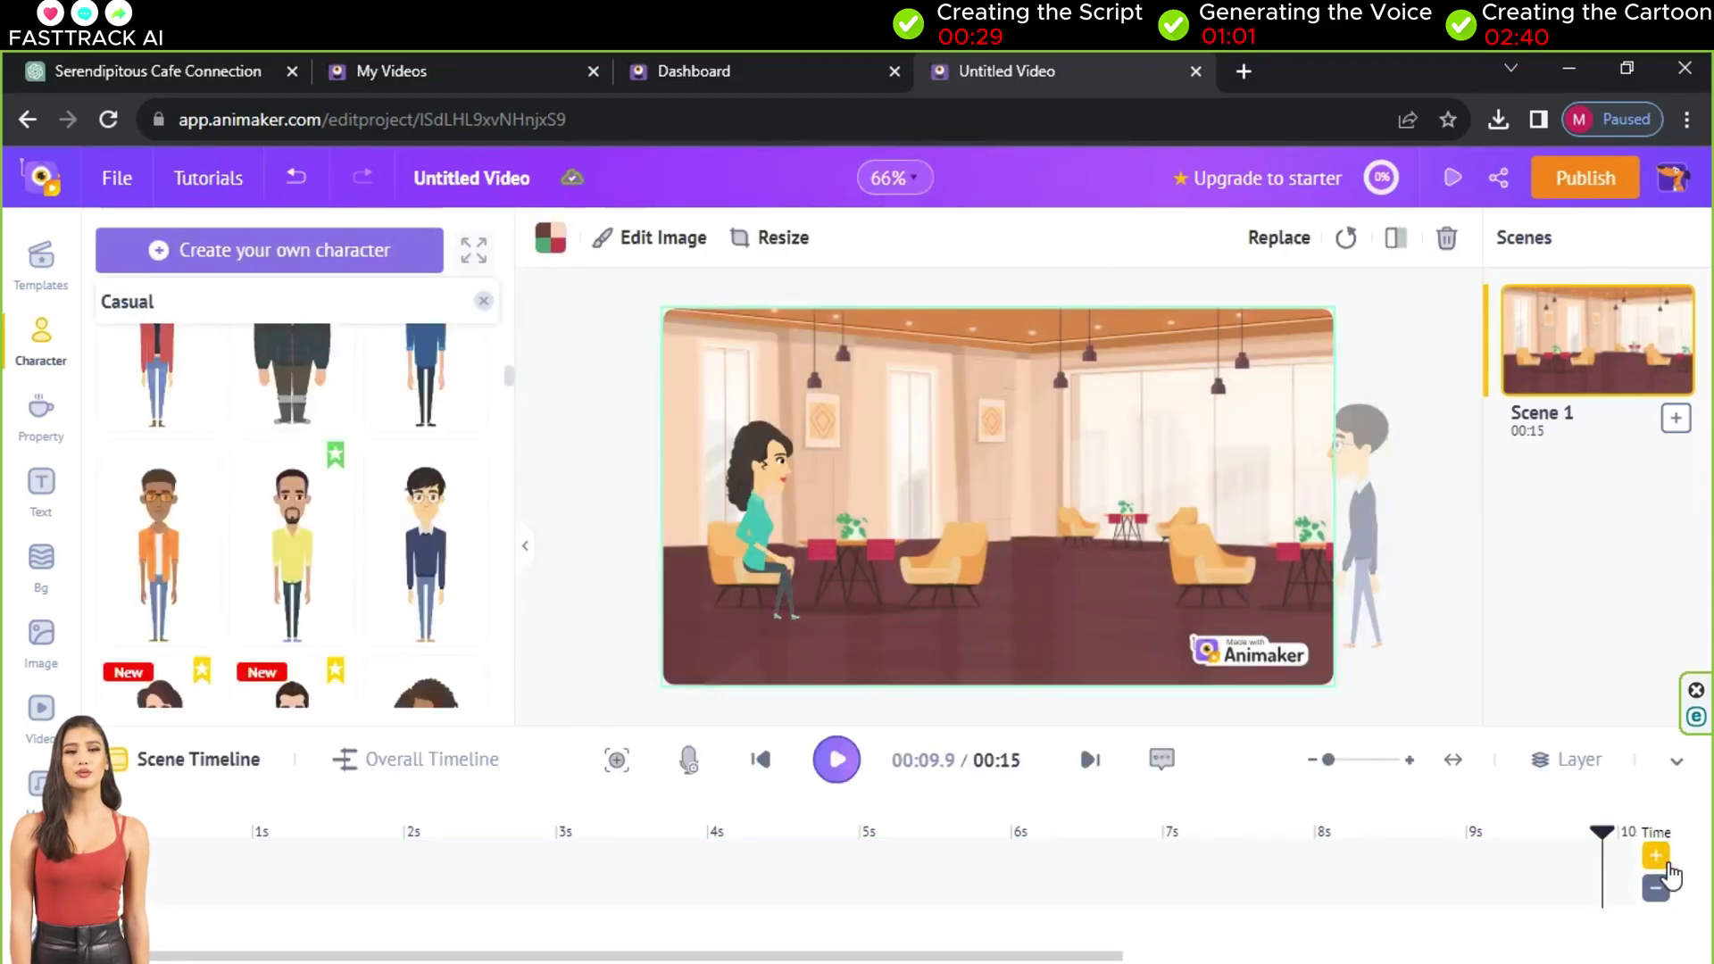
click(784, 580)
click(761, 236)
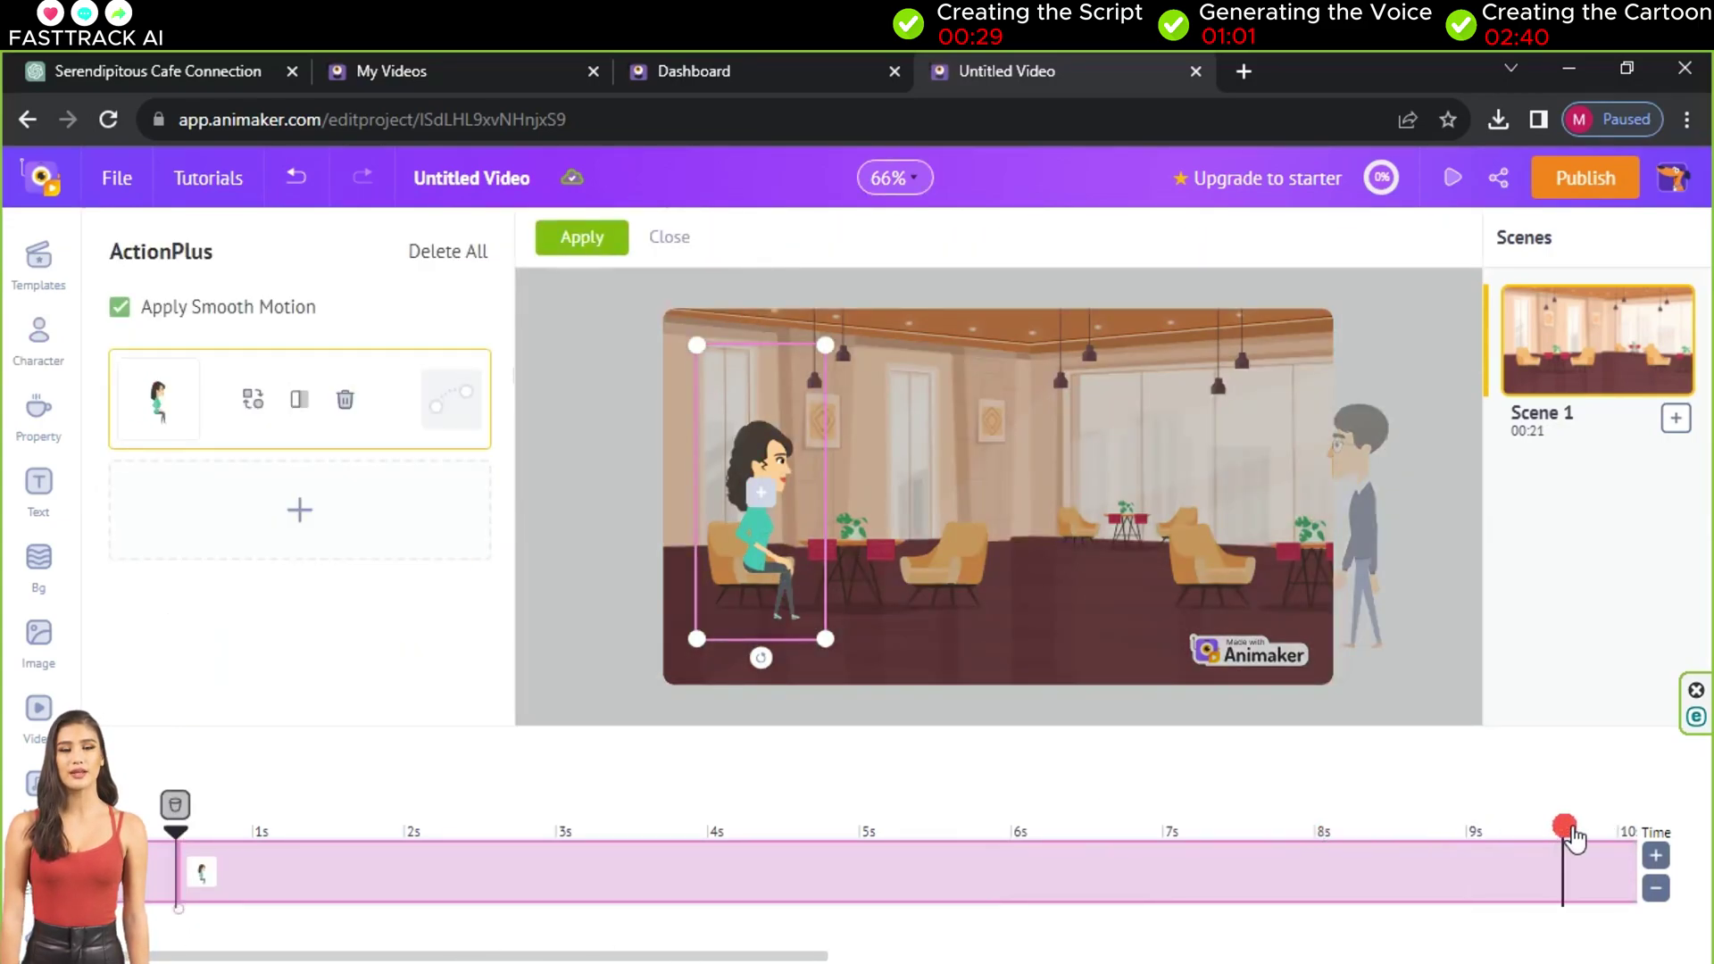
click(1618, 811)
scroll(341, 635, down, 5)
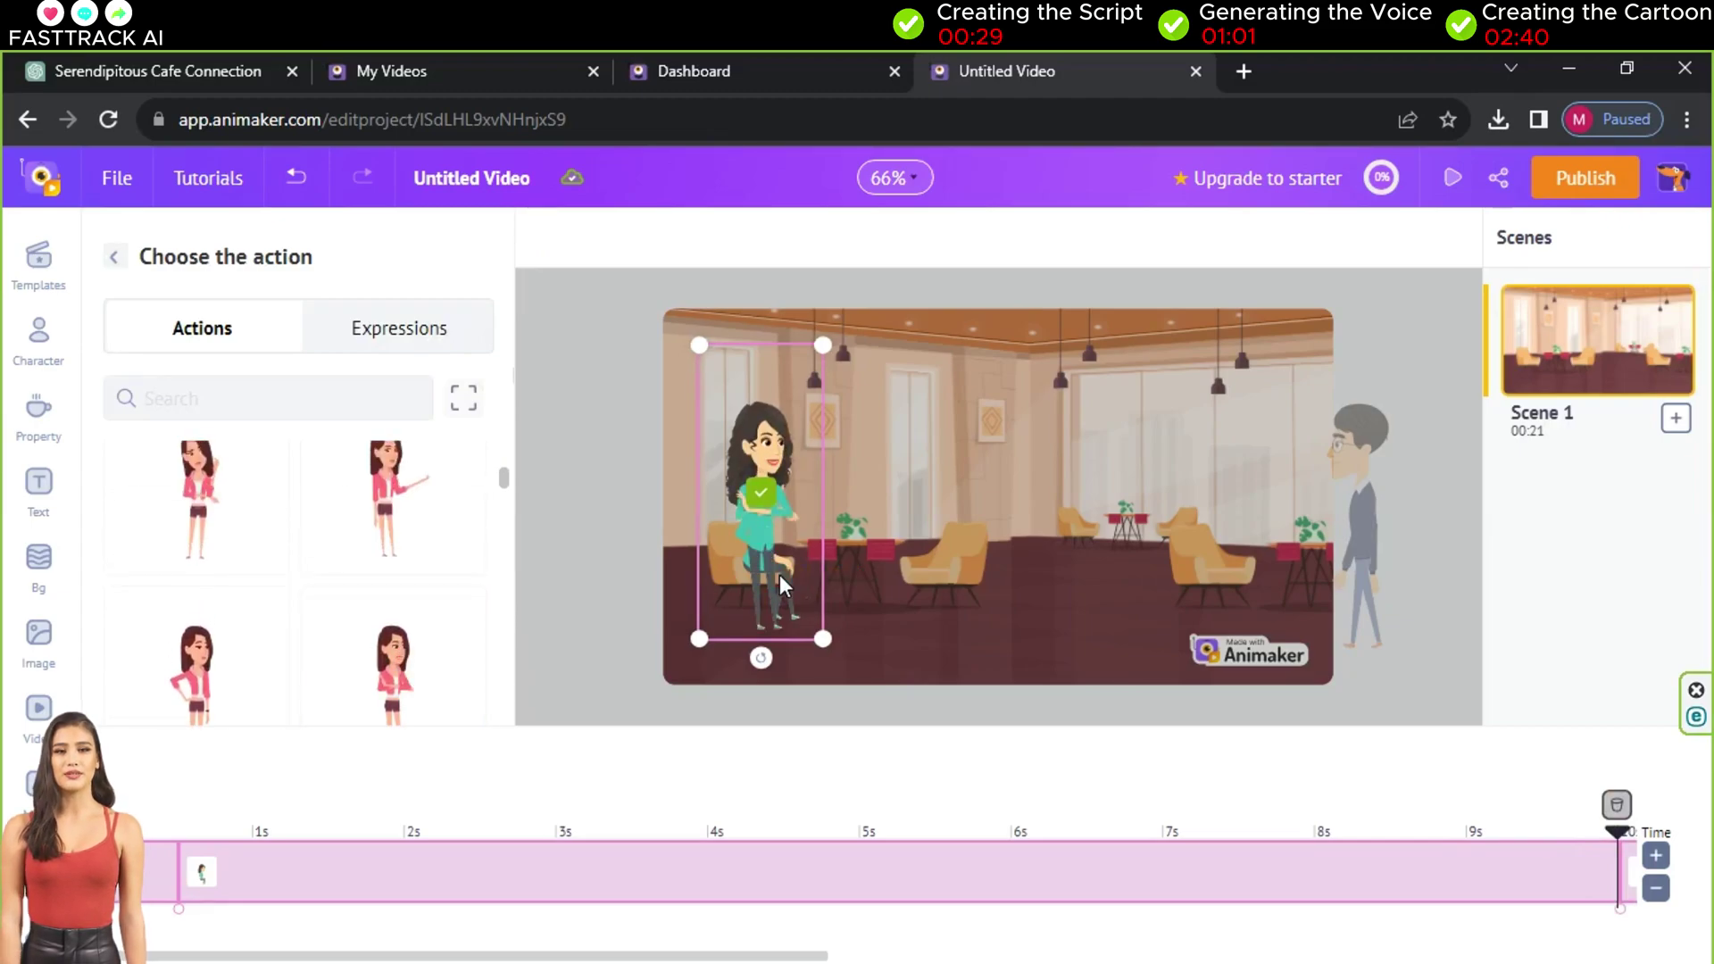
- Set the motion transition of the woman's first action and apply her ActionPlus sequence
click(125, 258)
click(451, 393)
click(535, 447)
click(585, 235)
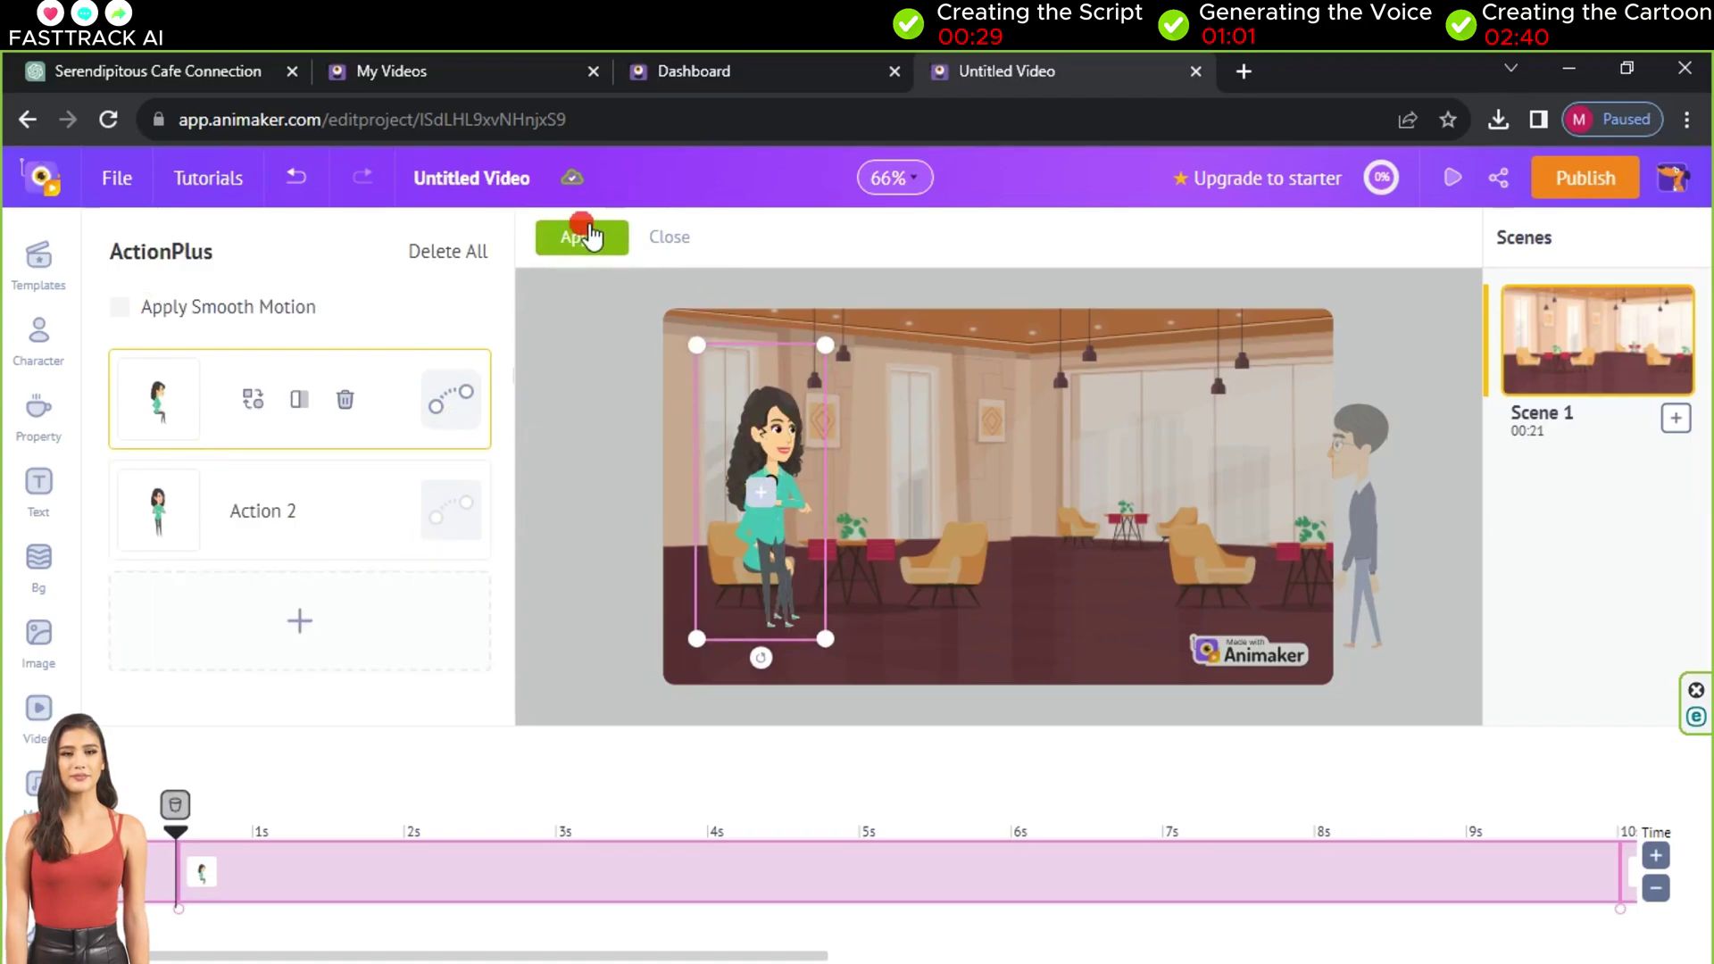
- Set the man's standing keyframe to about 8 seconds in the lengthened scene and apply the change
click(1370, 514)
click(1377, 826)
click(1318, 899)
click(581, 236)
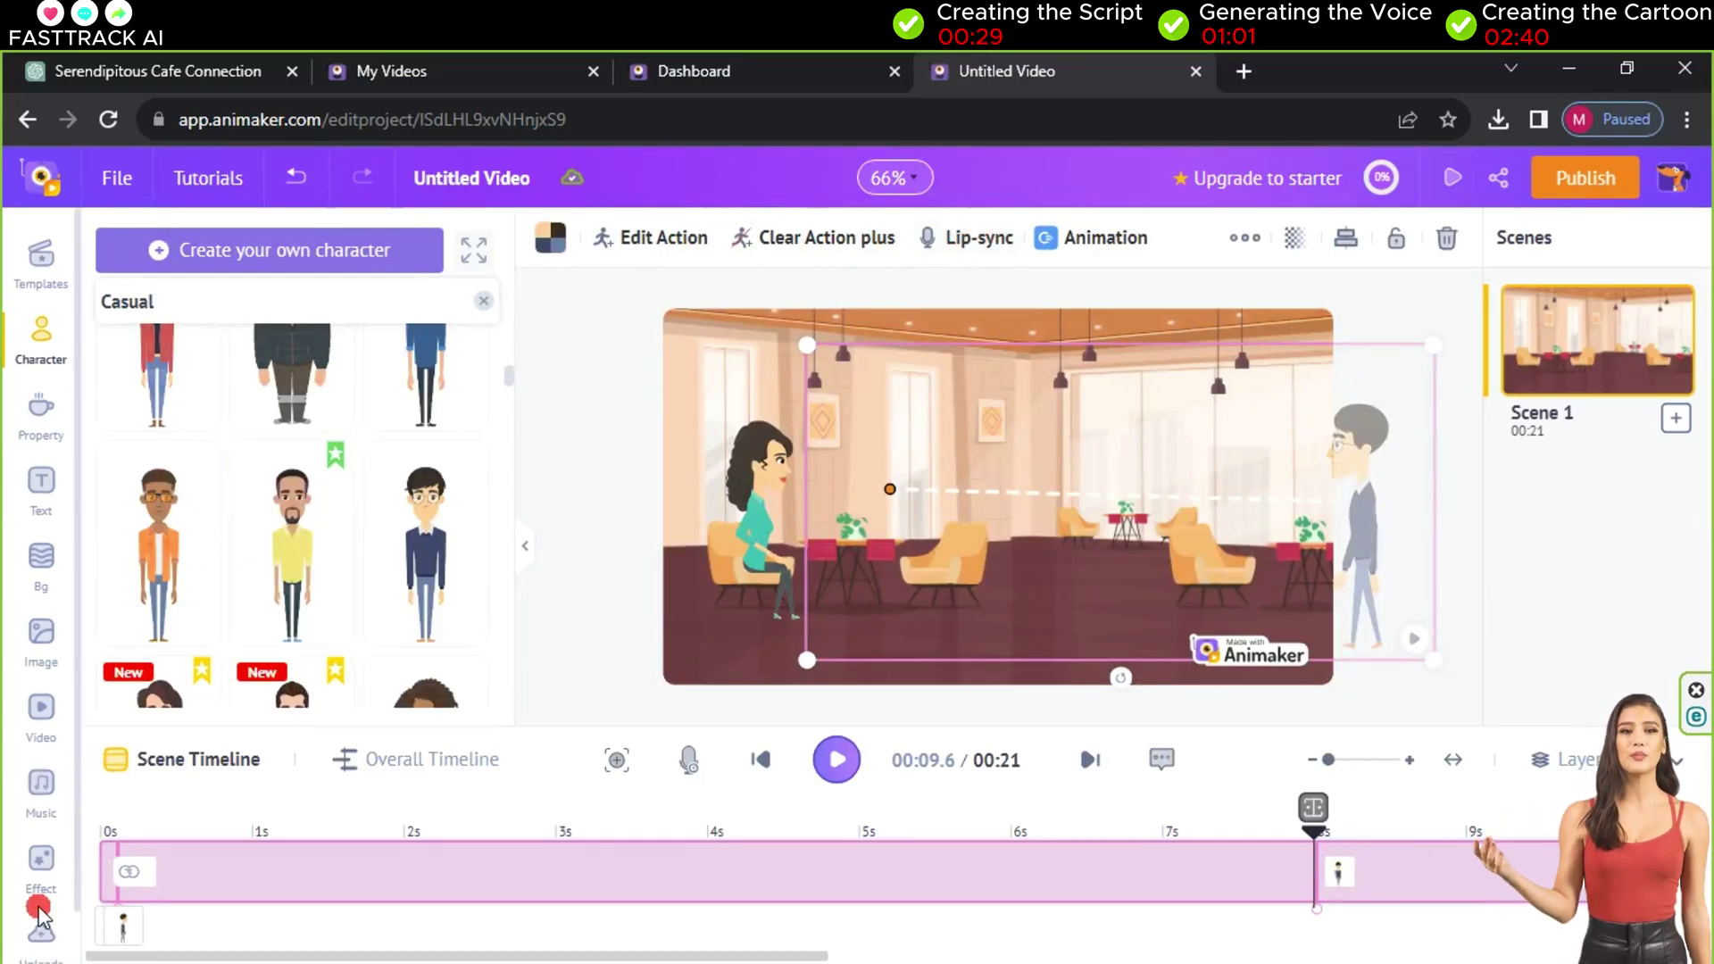
- Upload the downloaded Fliki voiceover MP3 files, one after another, to the project's files
click(41, 933)
click(1499, 119)
drag(1248, 237, 428, 509)
click(1498, 119)
drag(1248, 313, 379, 584)
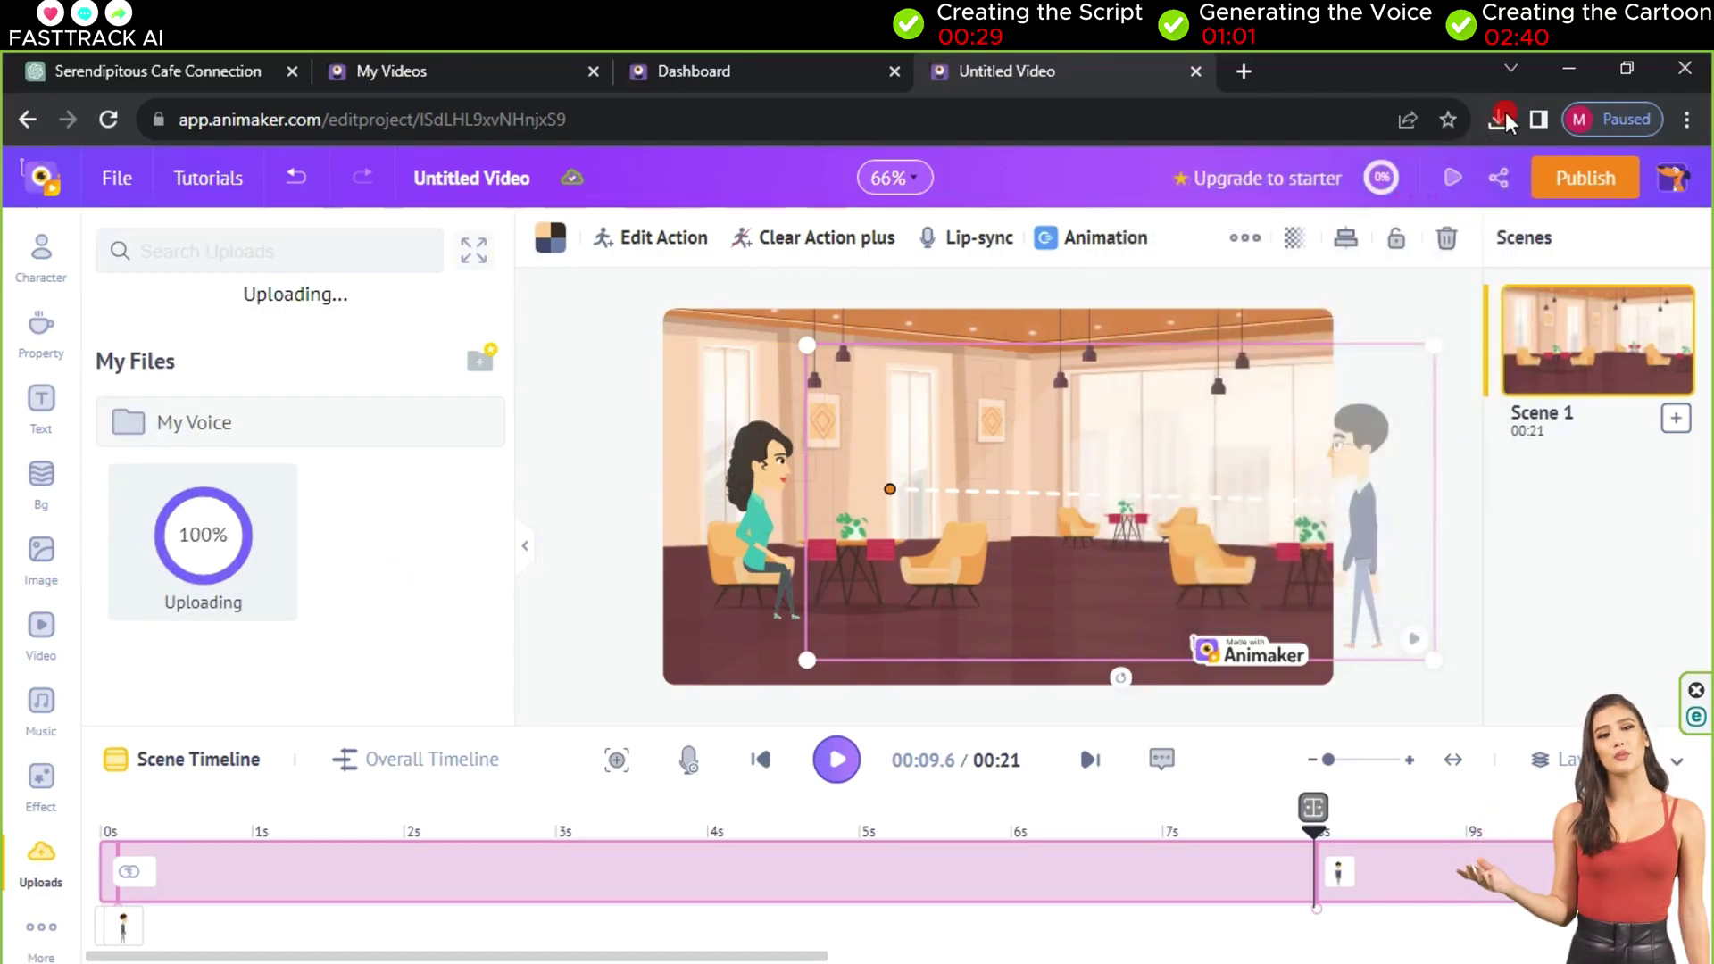
click(1499, 121)
drag(1248, 388, 500, 536)
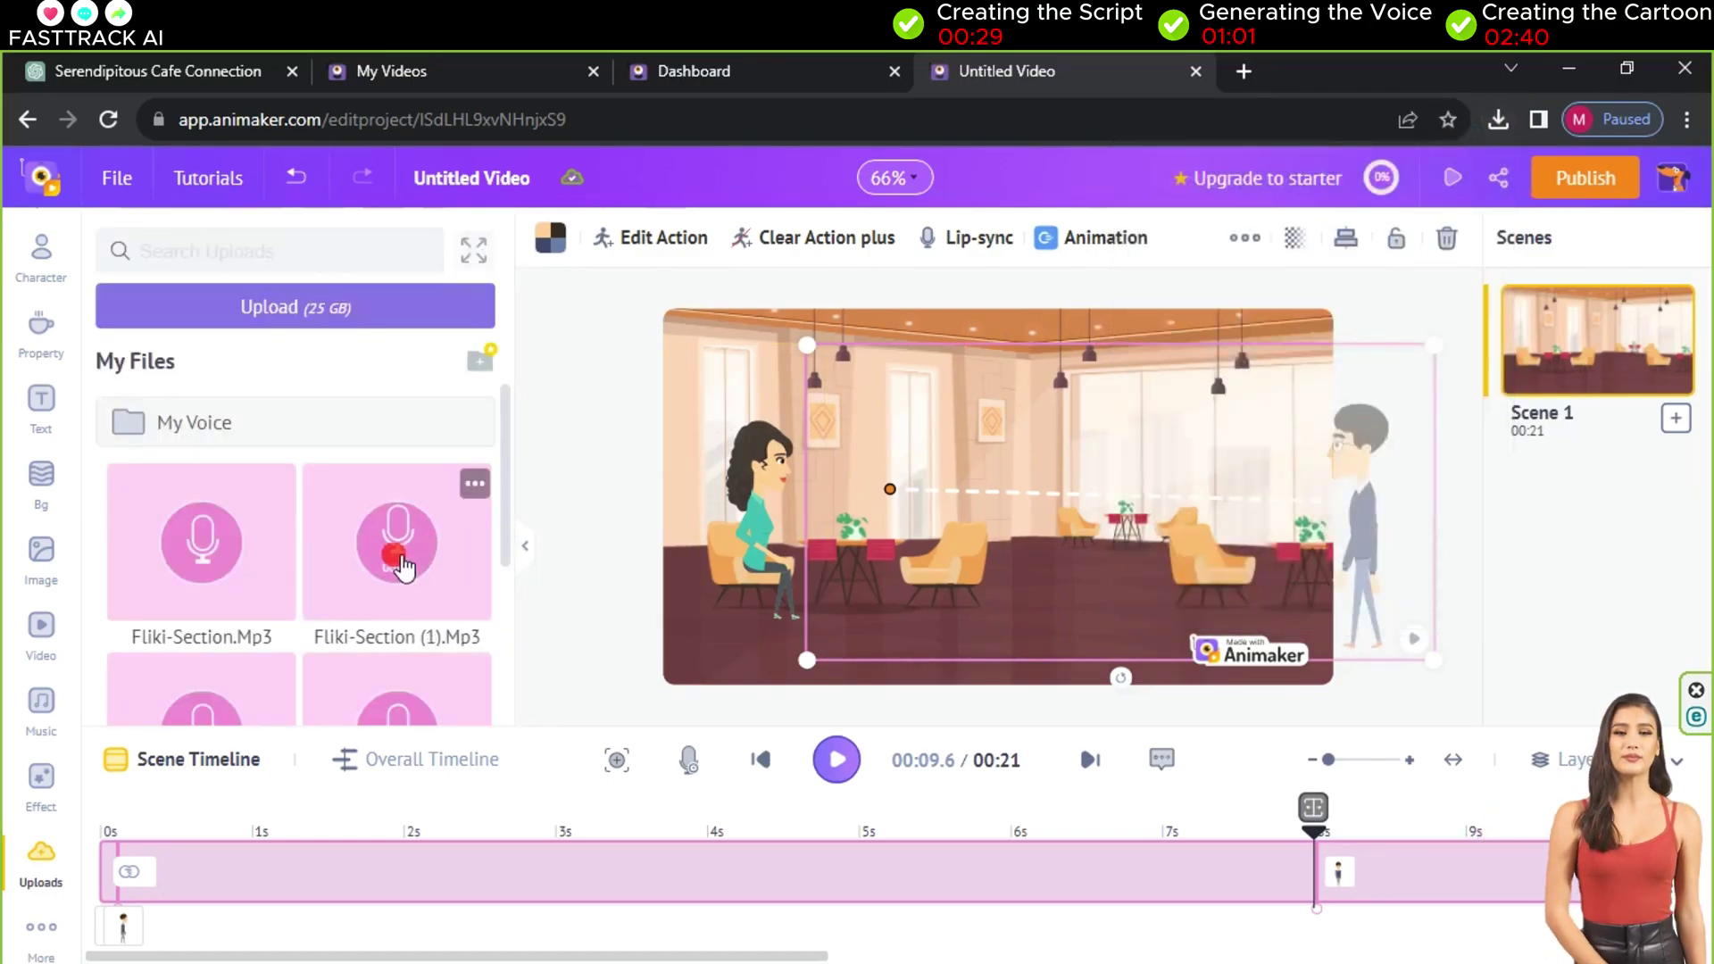
- Add fliki-section.mp3 to the man as lip-sync audio and place the clip at about 9 seconds
click(993, 258)
click(447, 345)
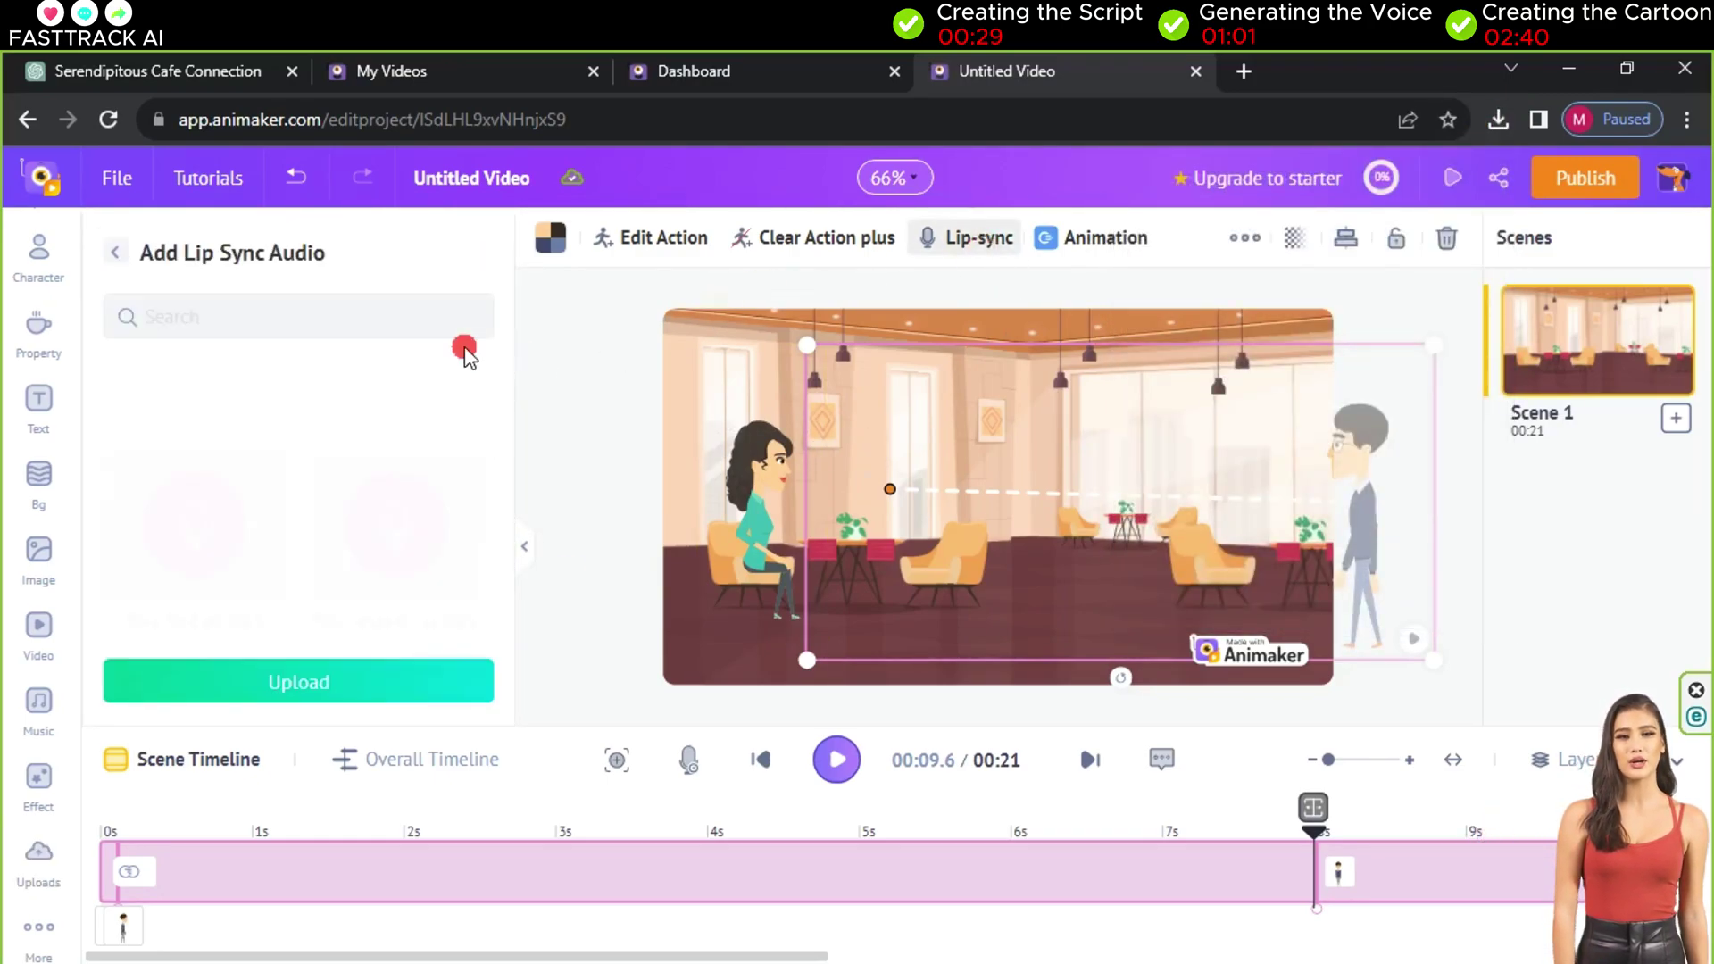
click(222, 478)
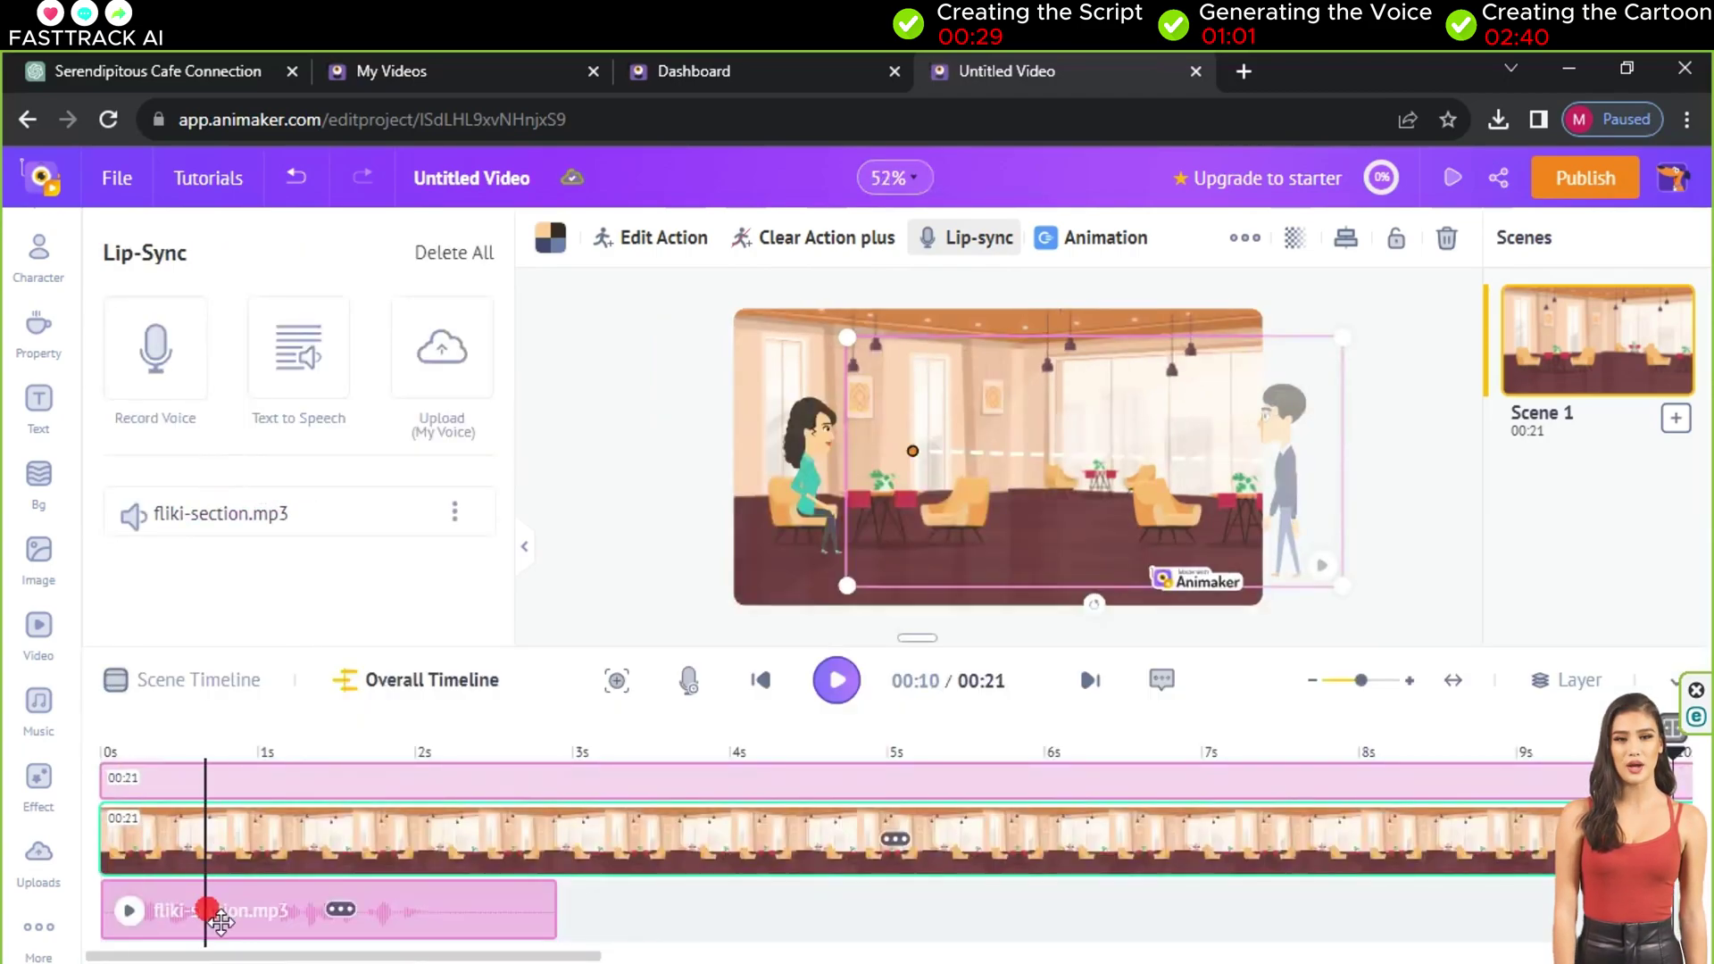
drag(221, 922, 1499, 908)
drag(576, 948, 872, 941)
- Add fliki-section (1).mp3 to the woman as lip-sync audio with the playhead at 11.9 seconds
click(803, 549)
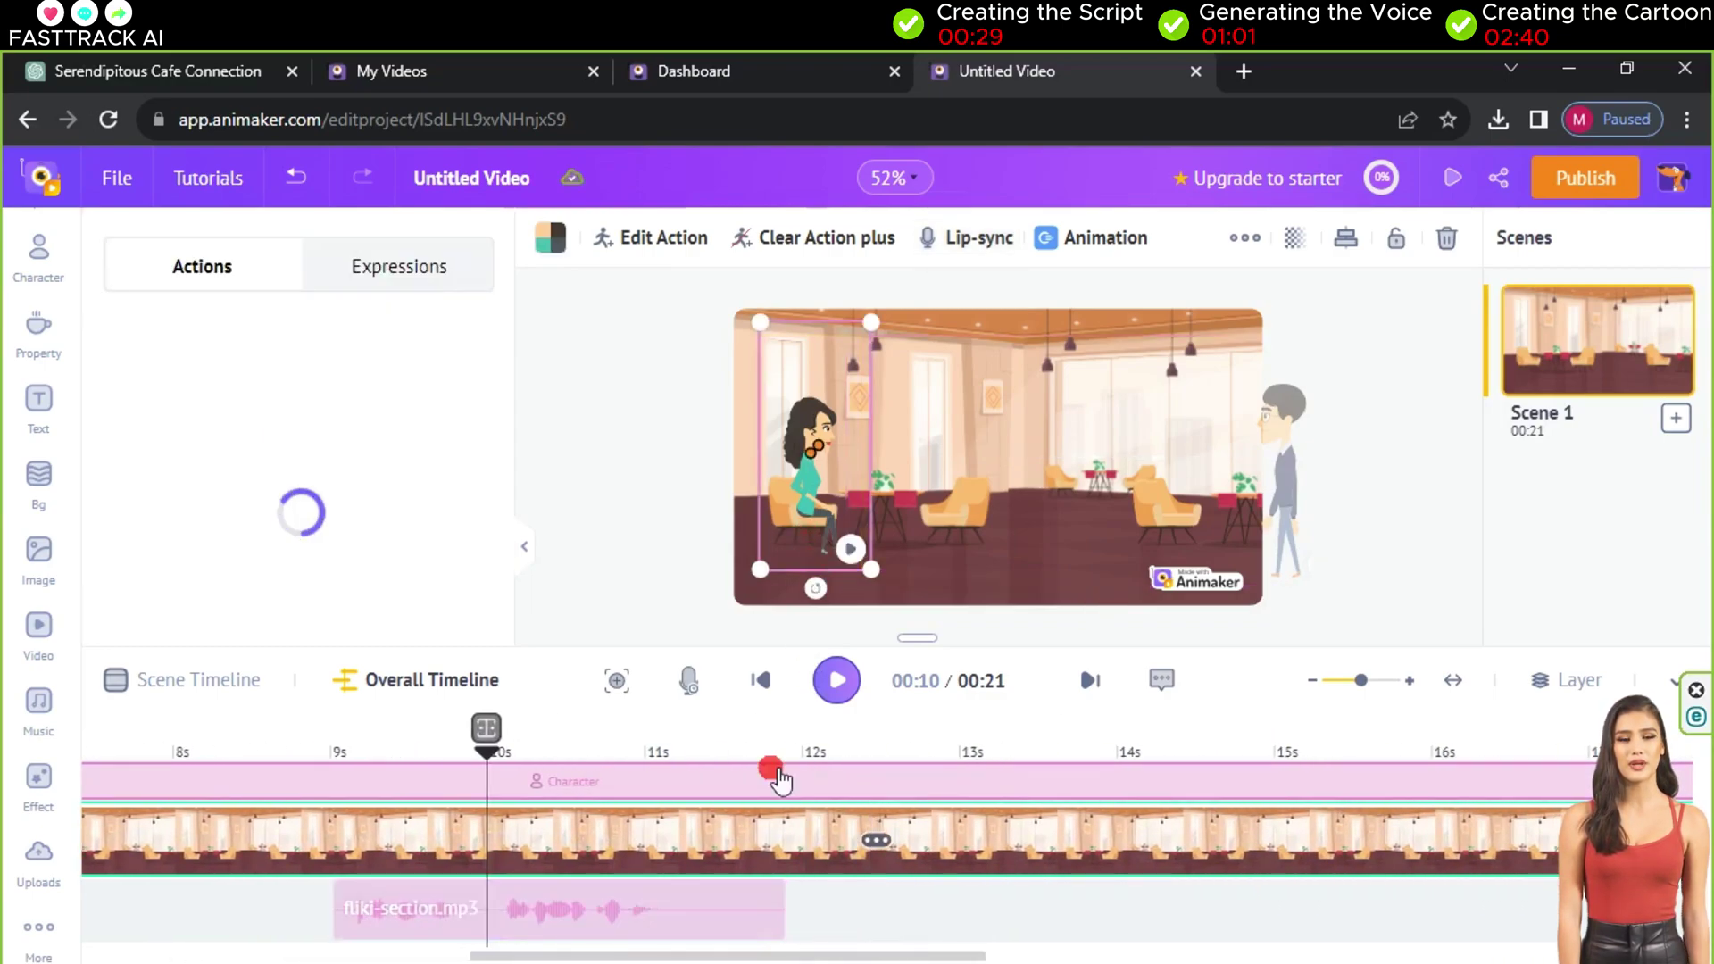
click(793, 757)
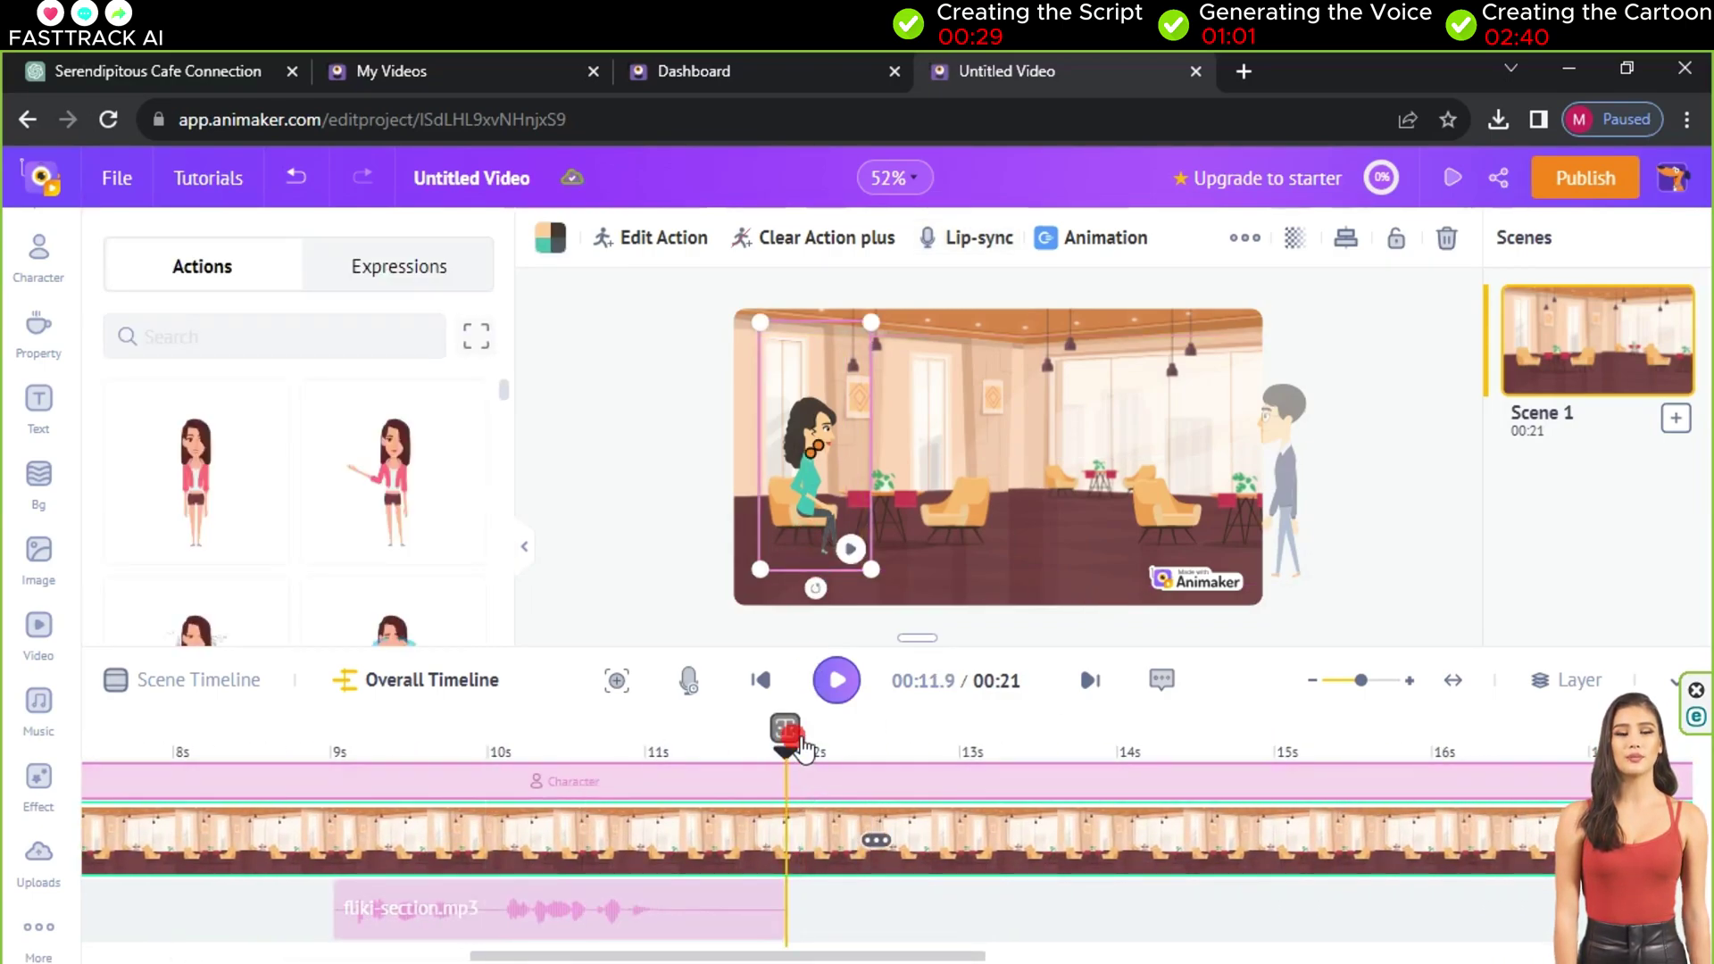
click(977, 264)
click(442, 344)
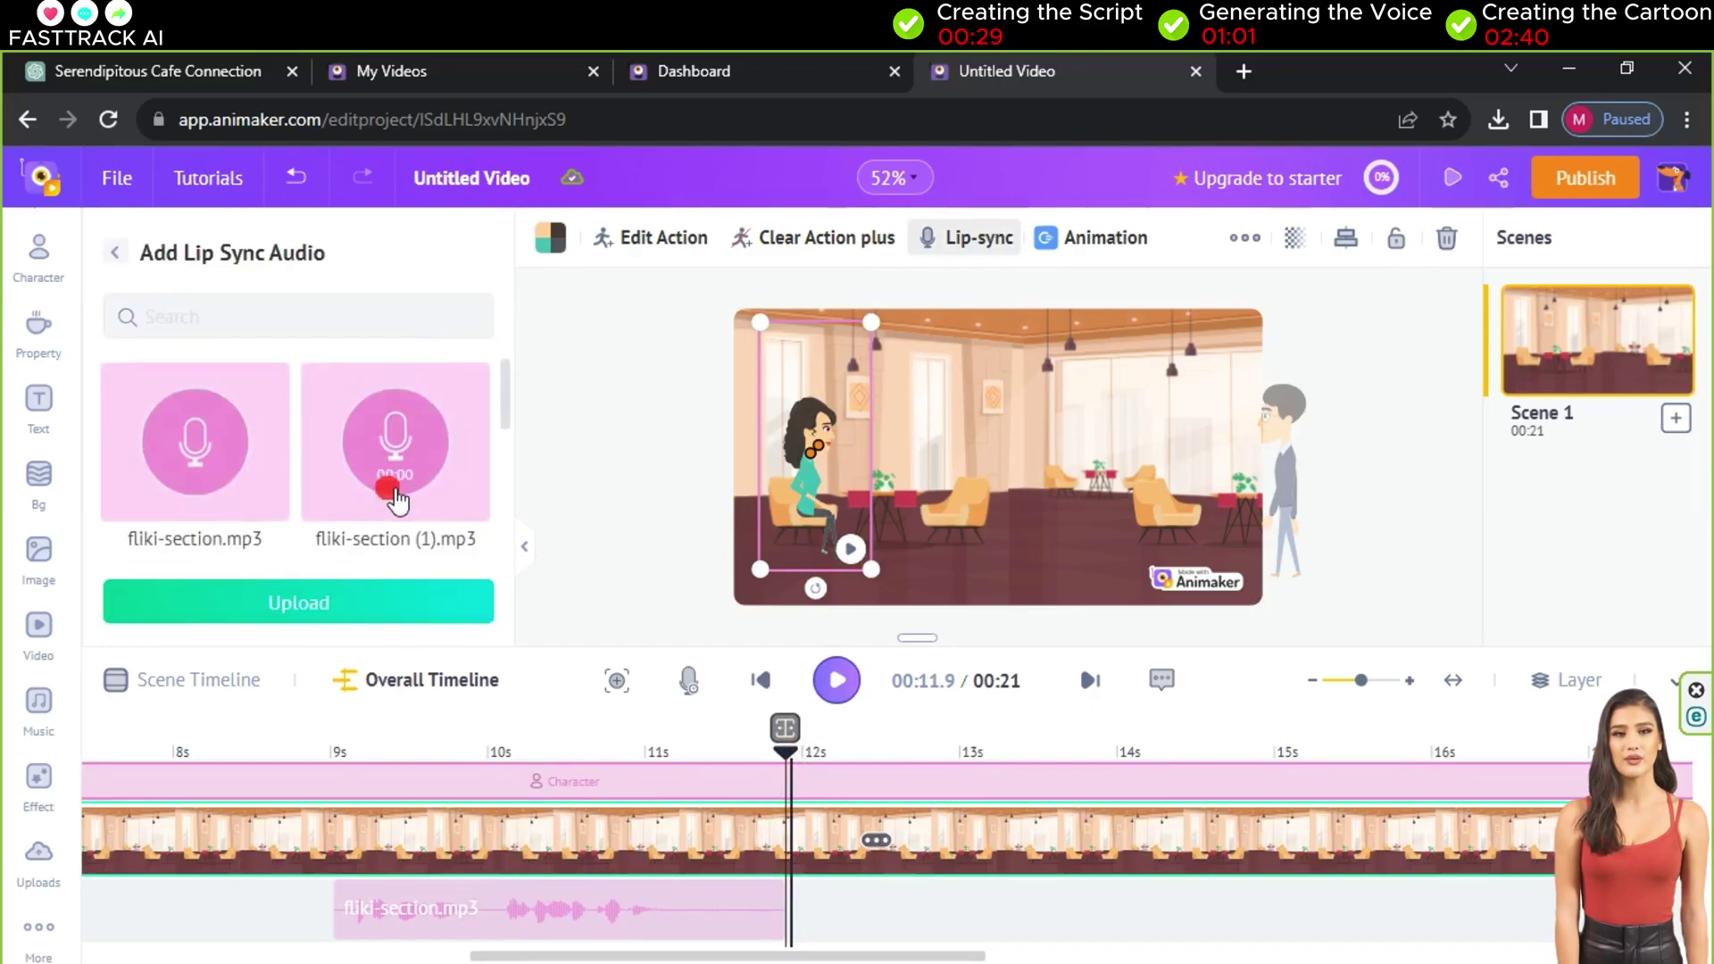
click(425, 483)
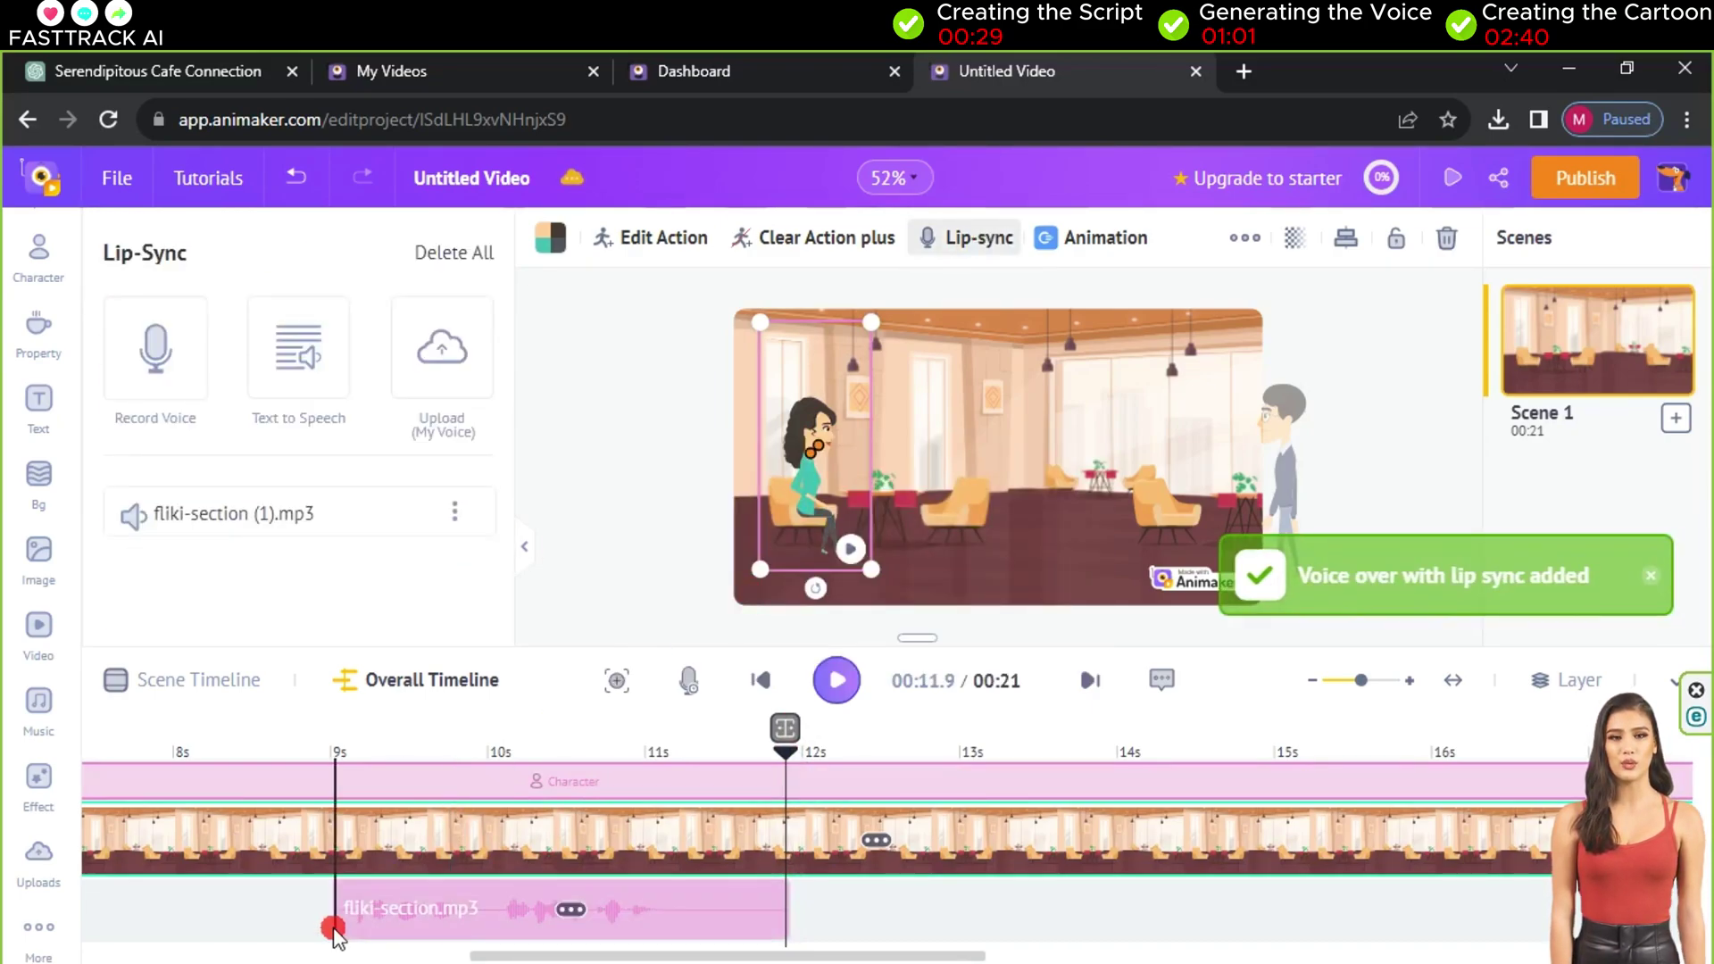
- Move the fliki-section (1).mp3 clip to about 12 seconds on the overall timeline
drag(488, 956, 80, 933)
drag(197, 910, 1450, 958)
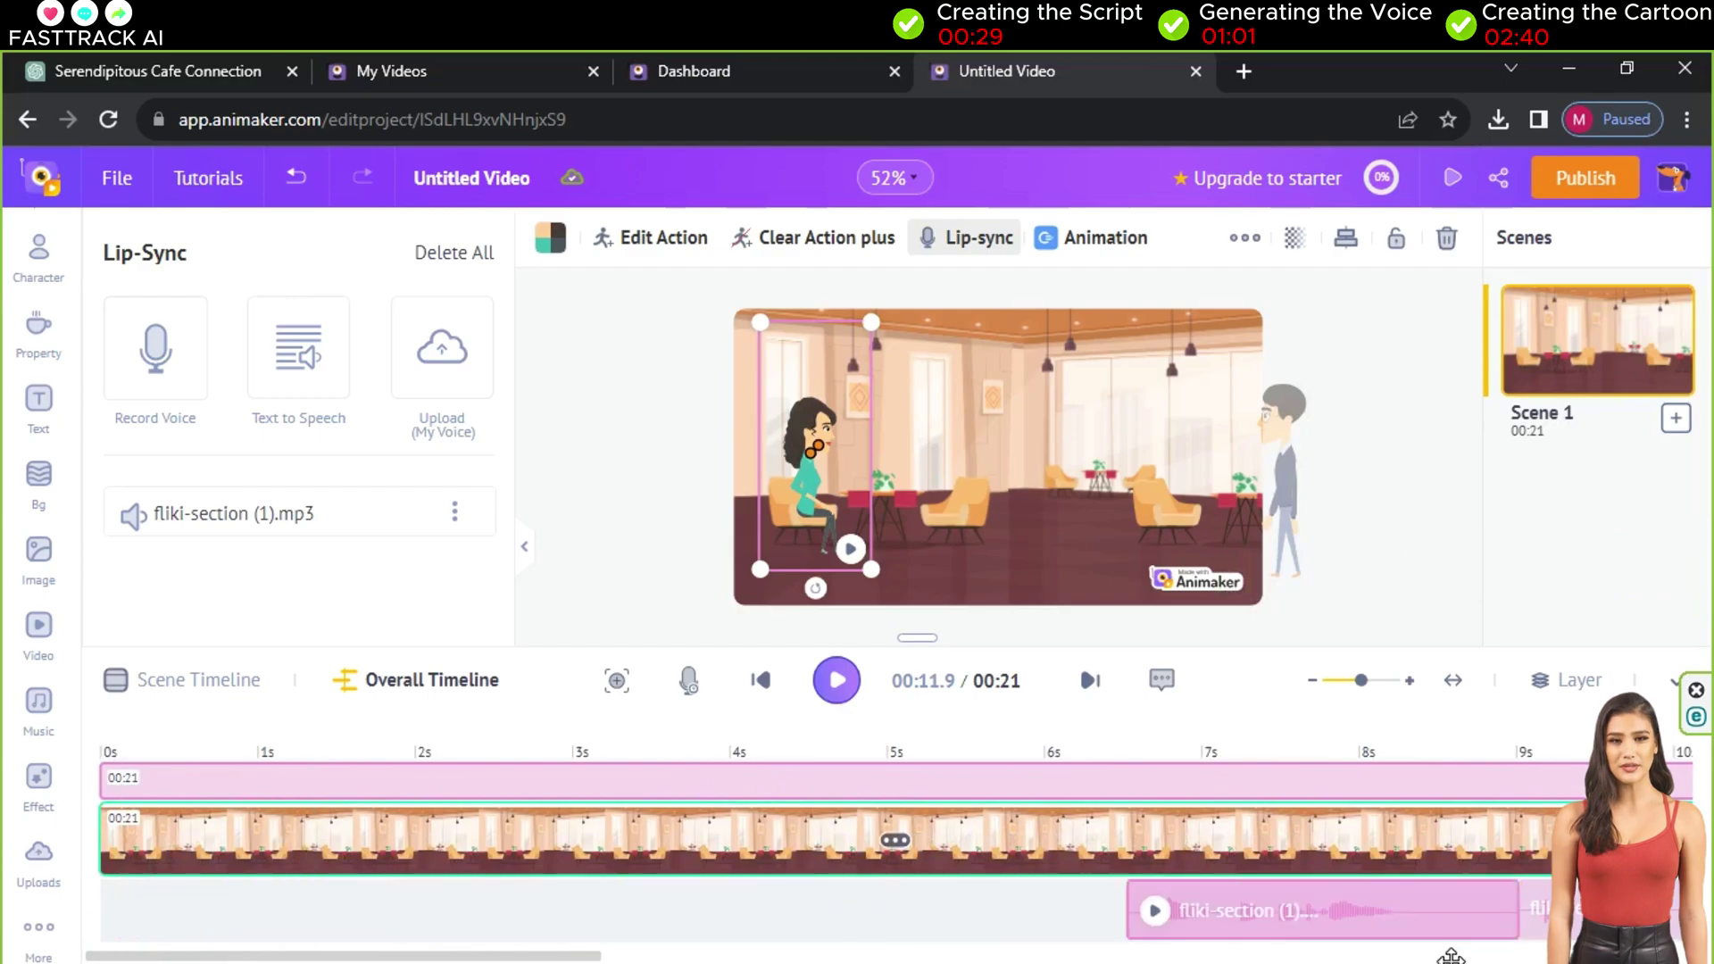
right_click(1416, 919)
click(1471, 815)
drag(586, 957, 953, 957)
scroll(947, 889, down, 1)
mouse_move(622, 957)
mouse_down()
mouse_move(493, 959)
mouse_move(679, 960)
mouse_move(619, 960)
mouse_up()
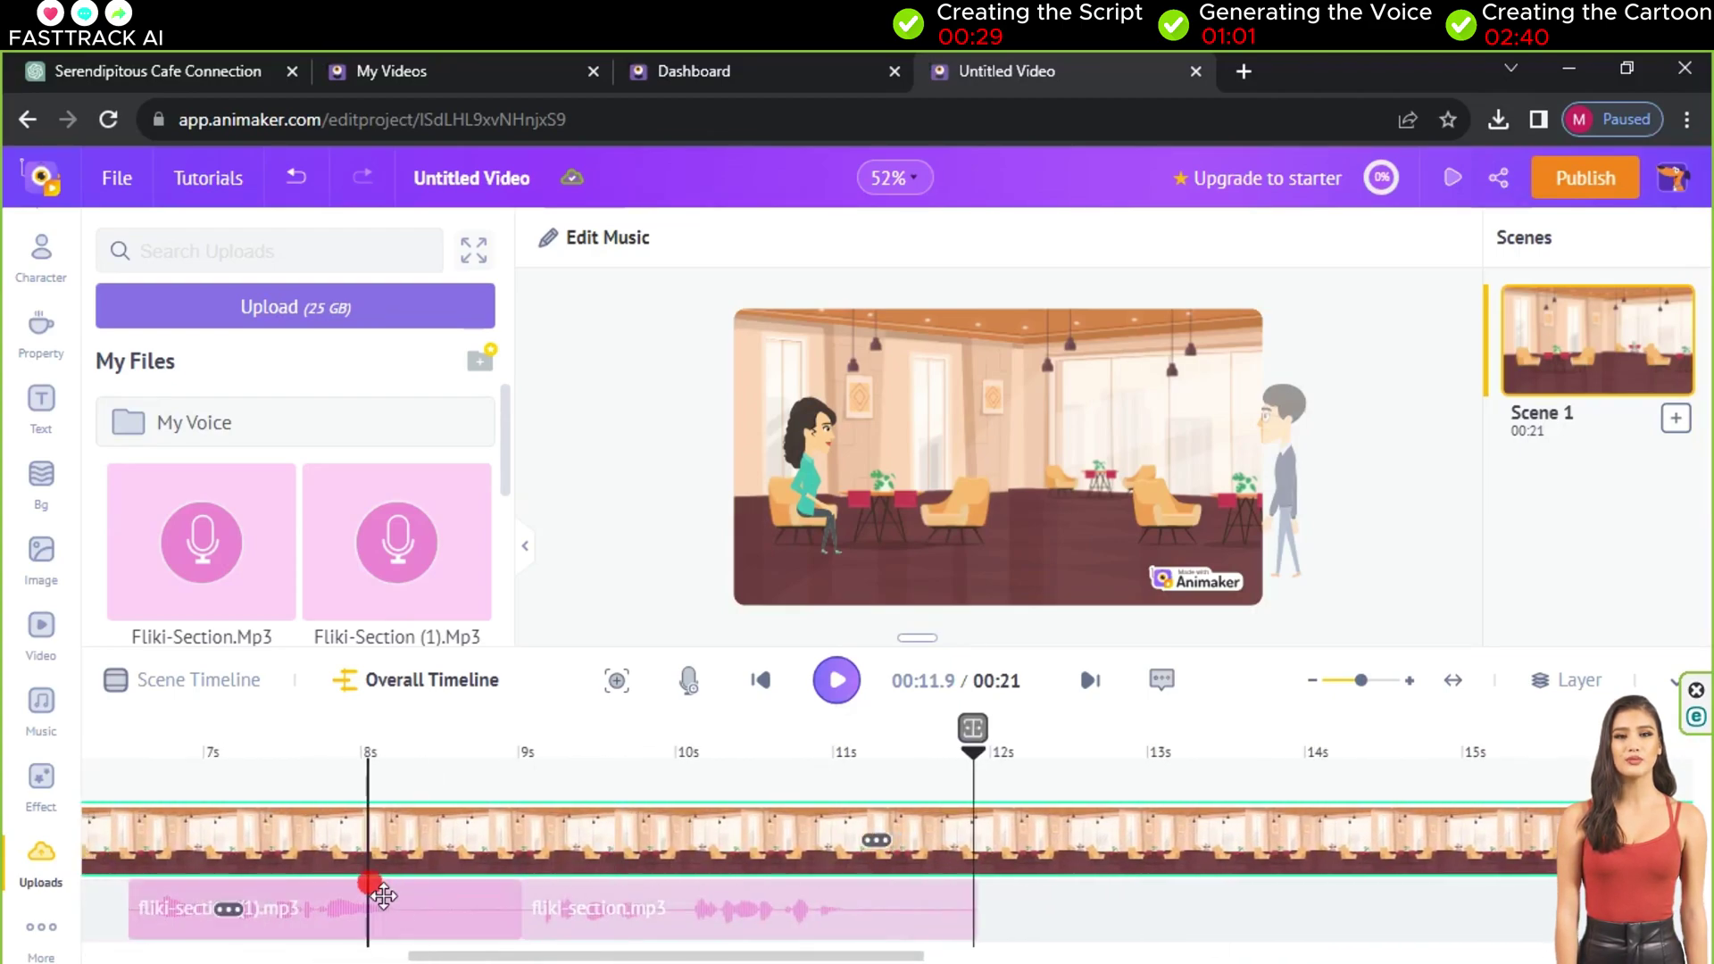
drag(246, 912, 1079, 900)
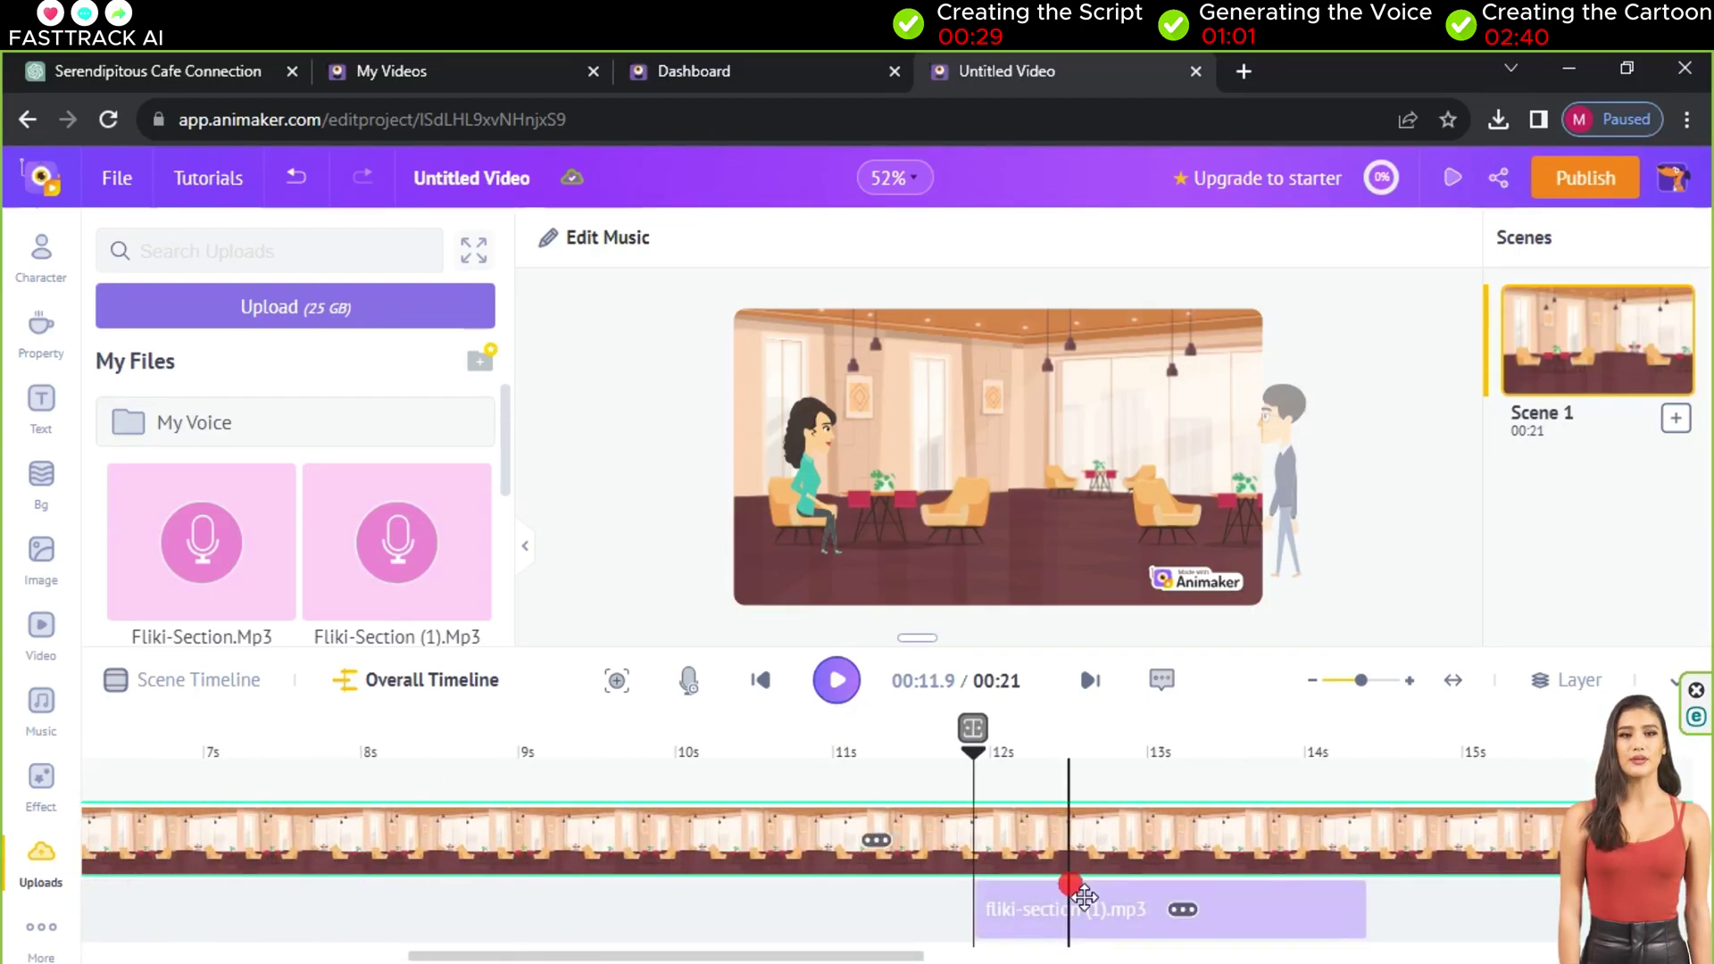
- Place fliki-section (1).mp3 directly after fliki-section.mp3 and extend its end to about 16.5 seconds
scroll(1079, 900, up, 1)
drag(230, 911, 735, 928)
key(Delete)
drag(985, 913, 1087, 900)
scroll(1141, 925, up, 1)
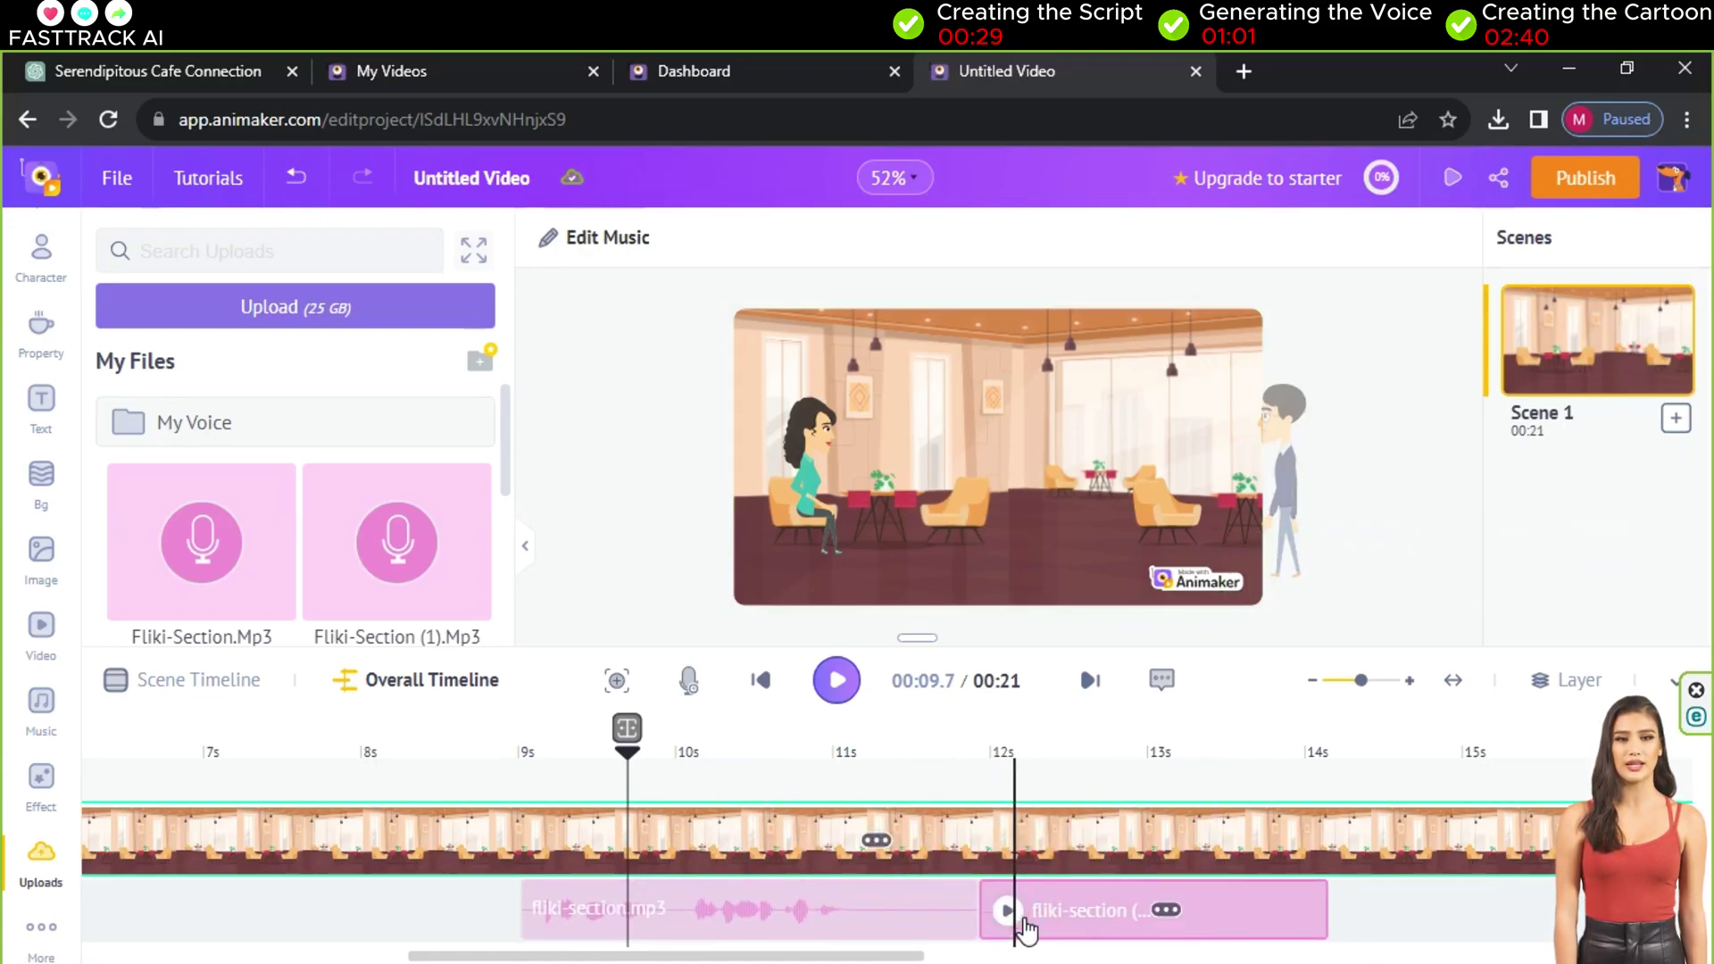
drag(1267, 913, 1435, 923)
mouse_move(1132, 915)
mouse_down()
mouse_move(1110, 911)
mouse_move(1321, 911)
mouse_move(1041, 904)
mouse_move(1166, 919)
mouse_up()
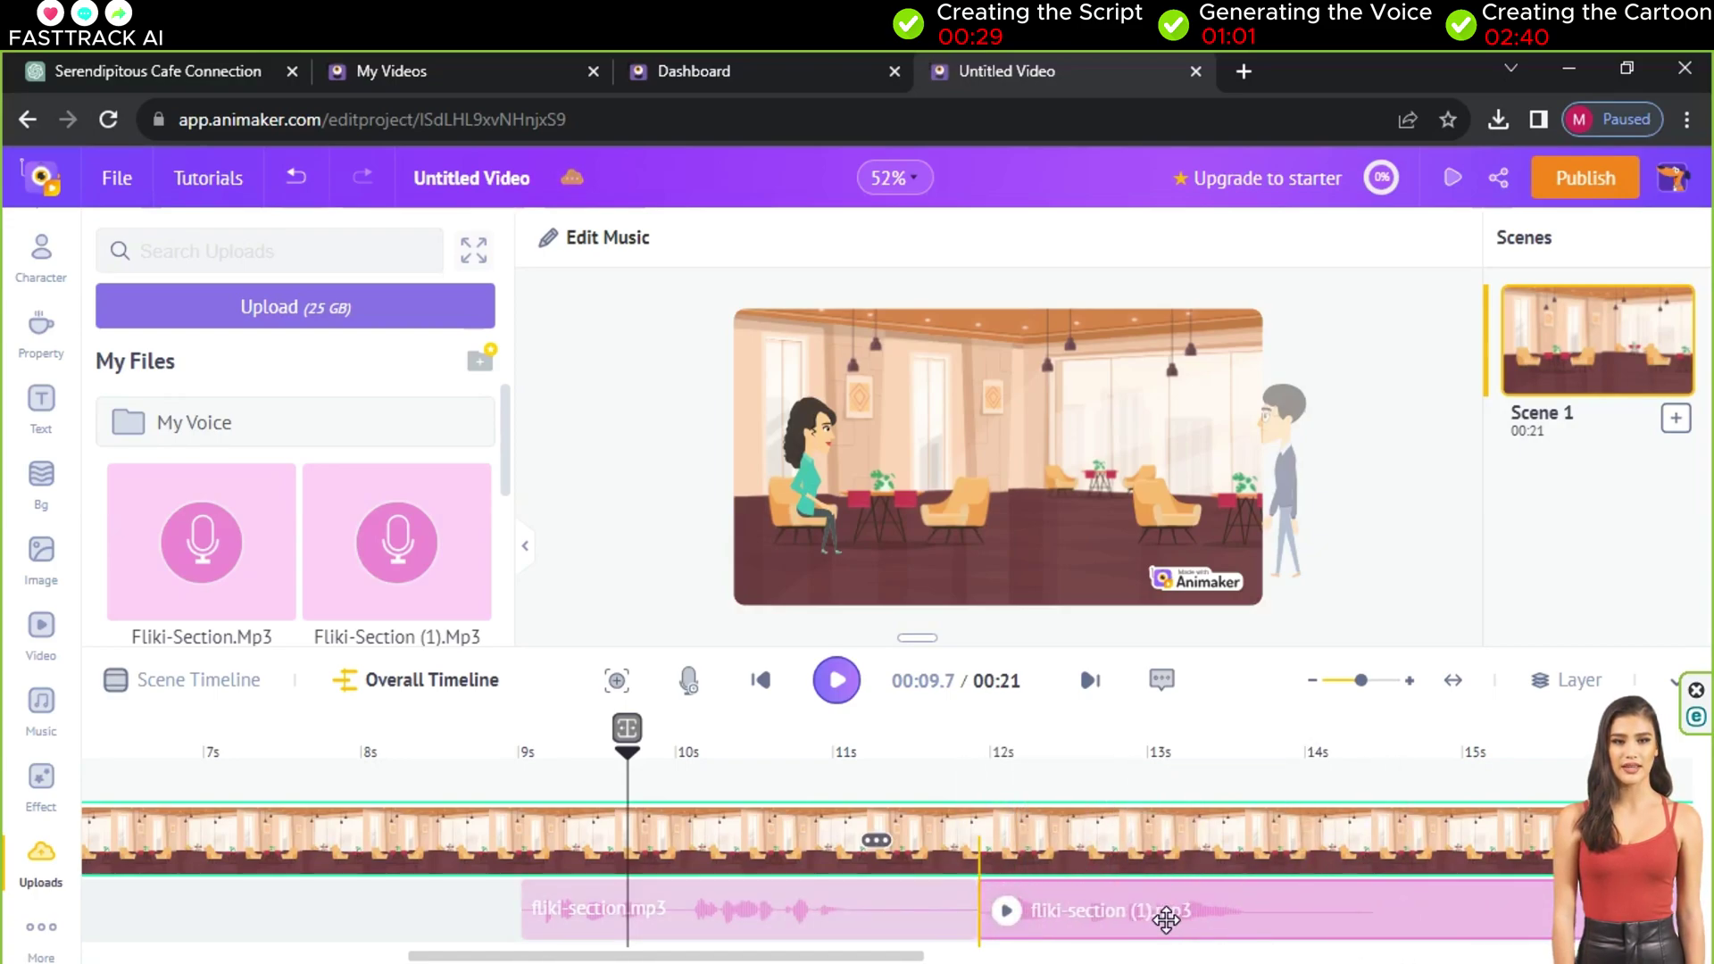
- Add a third ActionPlus action, Thumbs Up, to the man with its keyframe at about 16 seconds
click(976, 788)
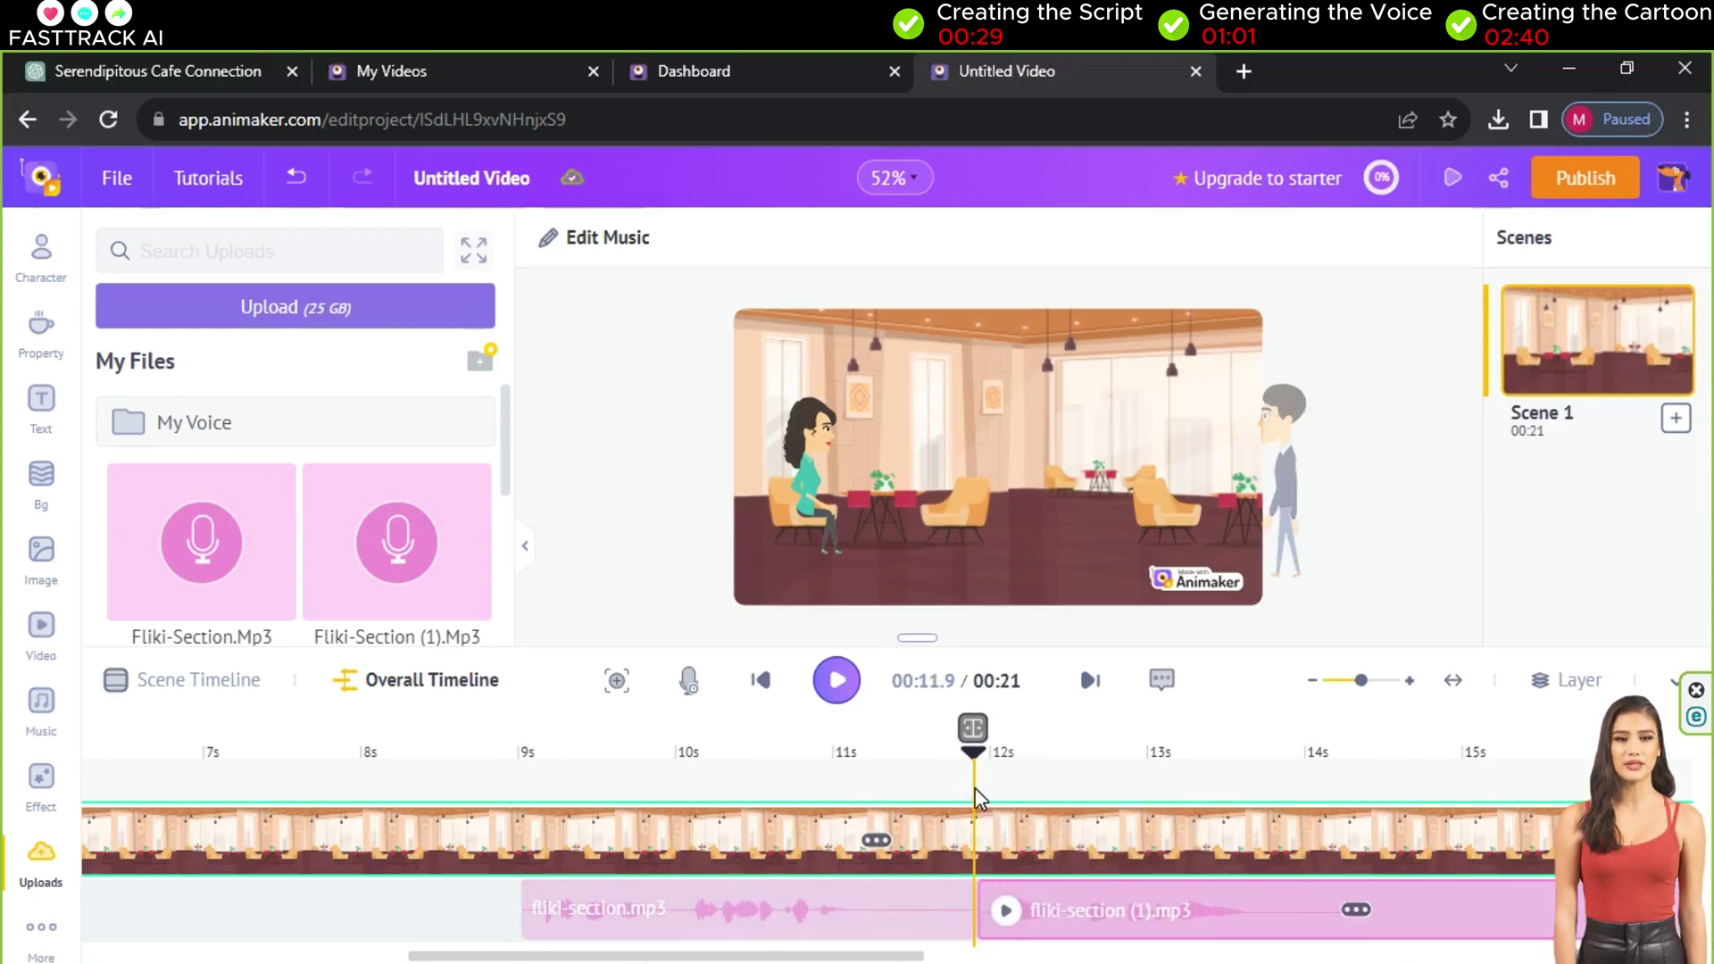
scroll(1372, 906, right, 3)
click(1417, 839)
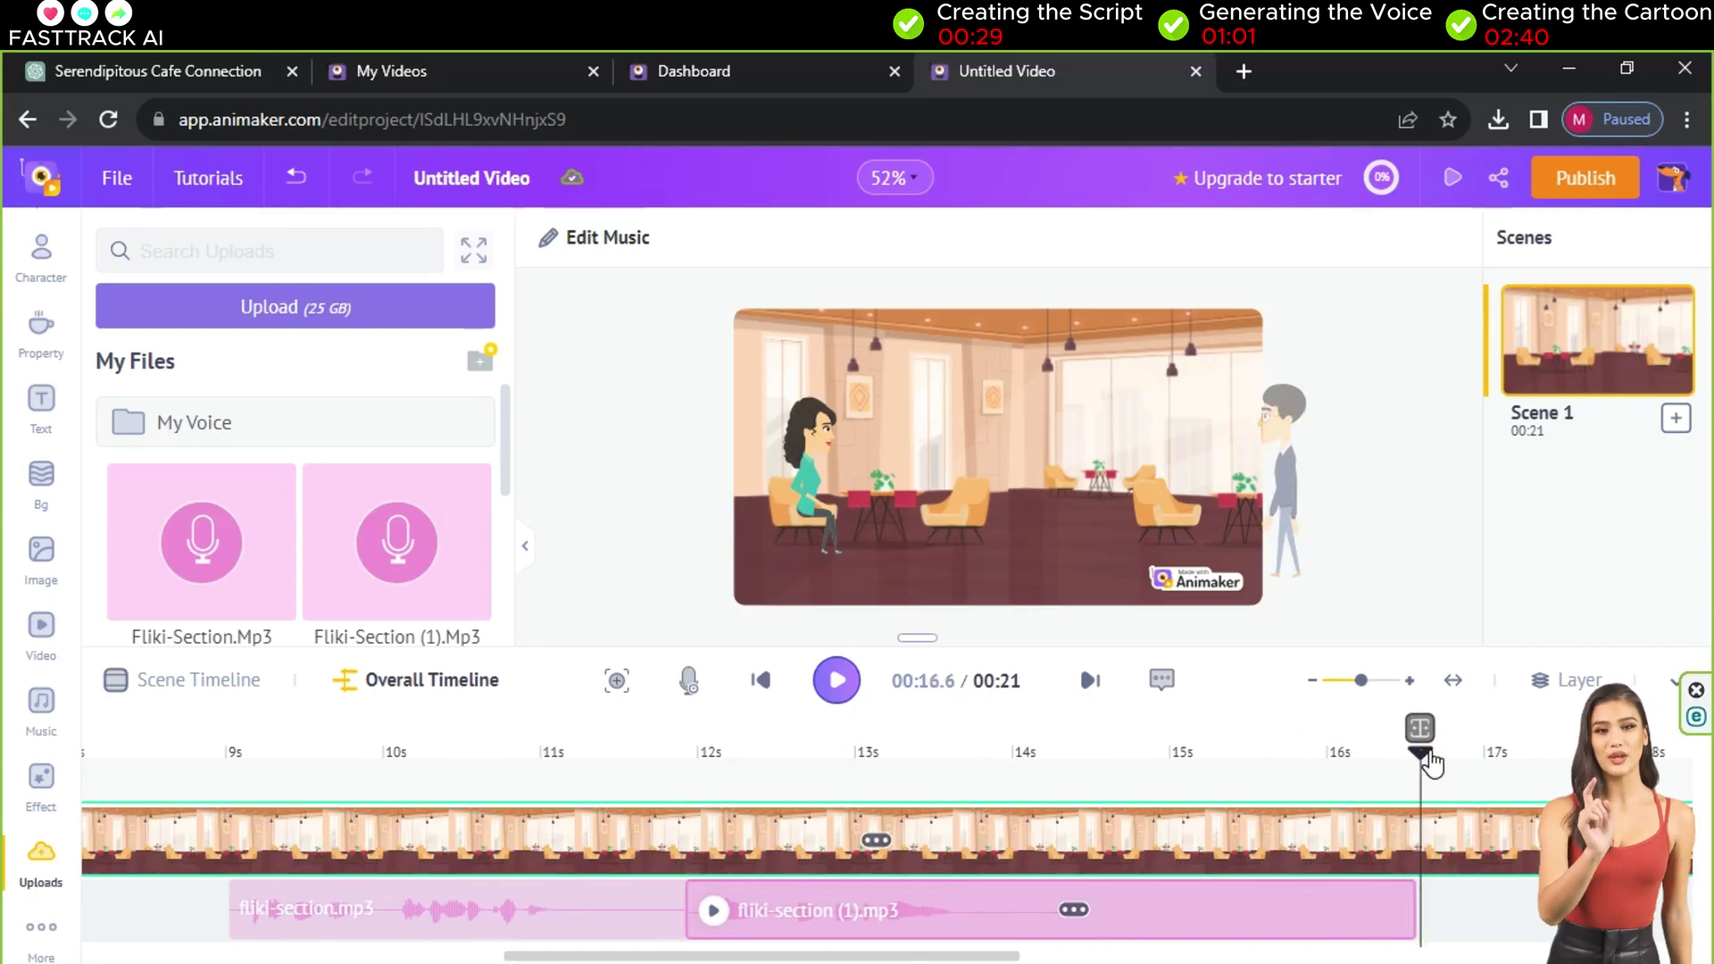
click(1303, 542)
click(658, 240)
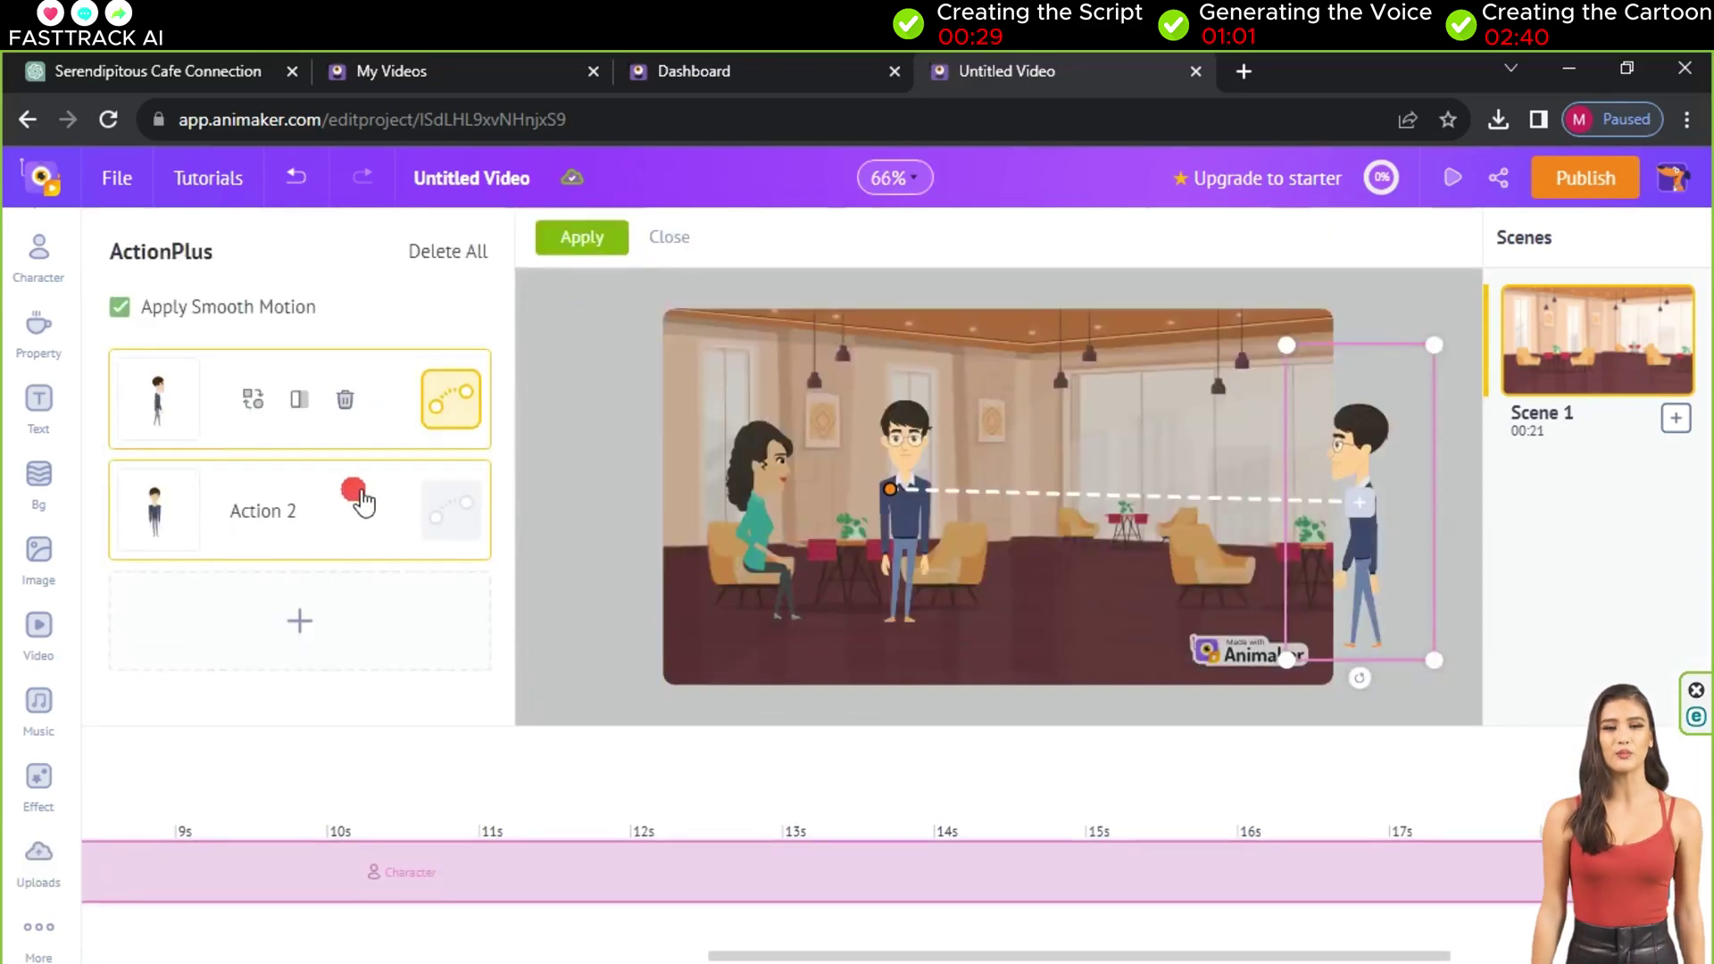
click(320, 641)
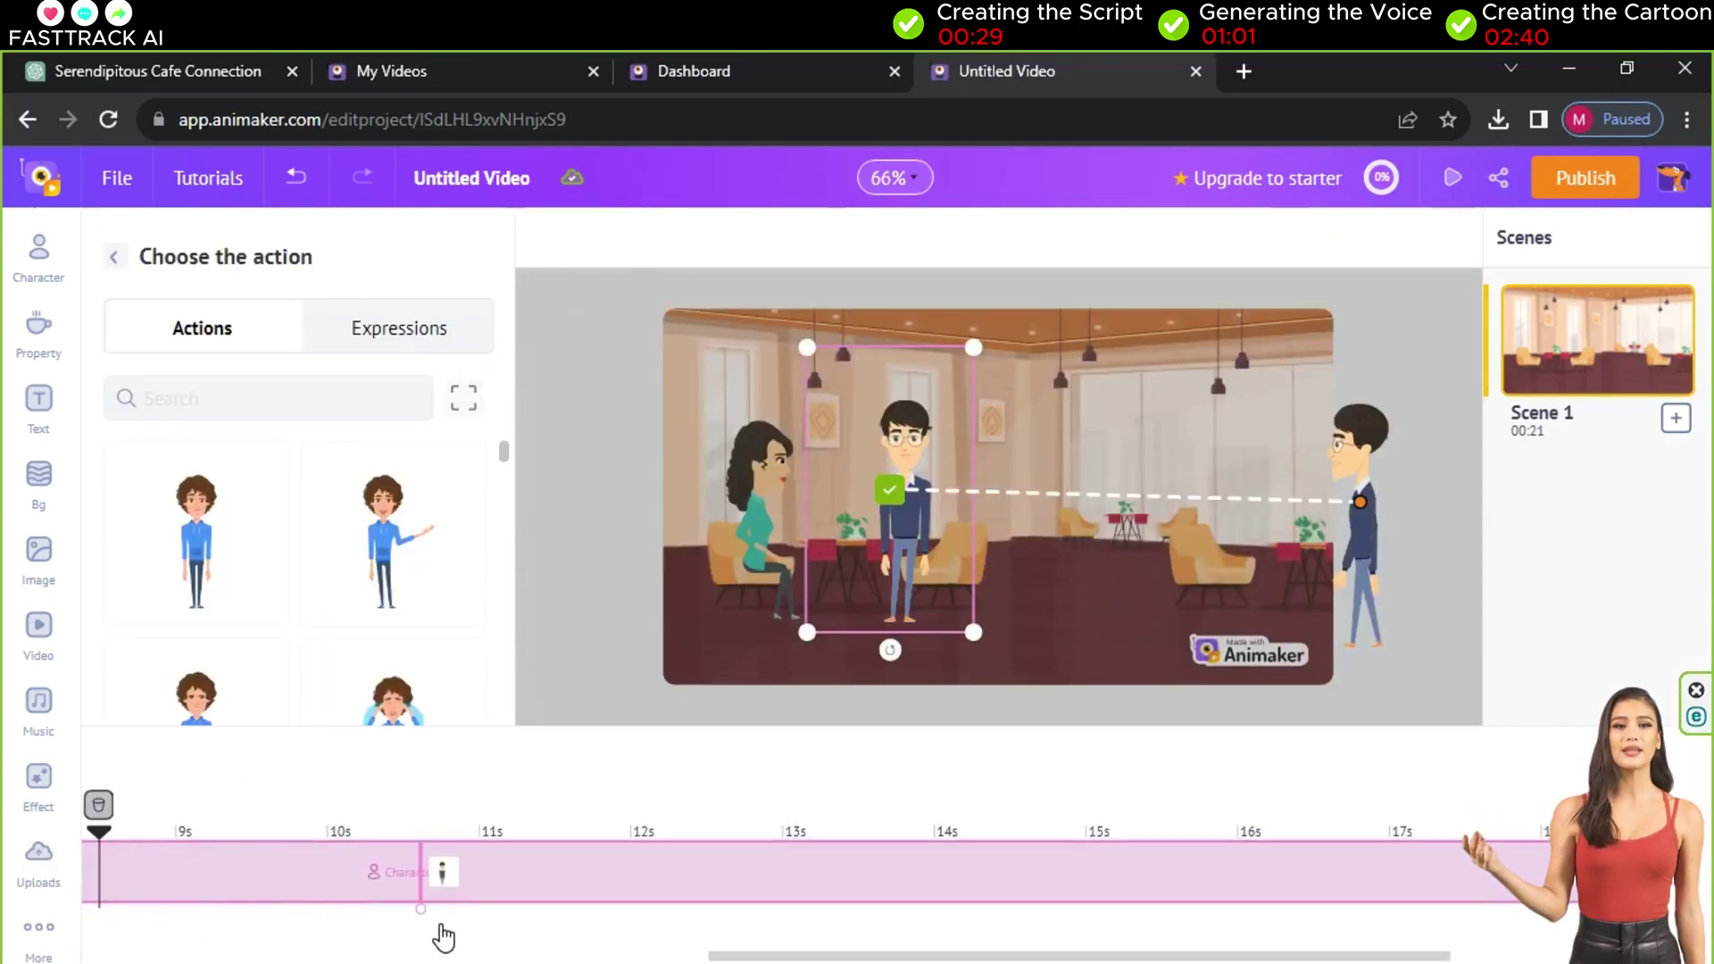
scroll(411, 634, down, 5)
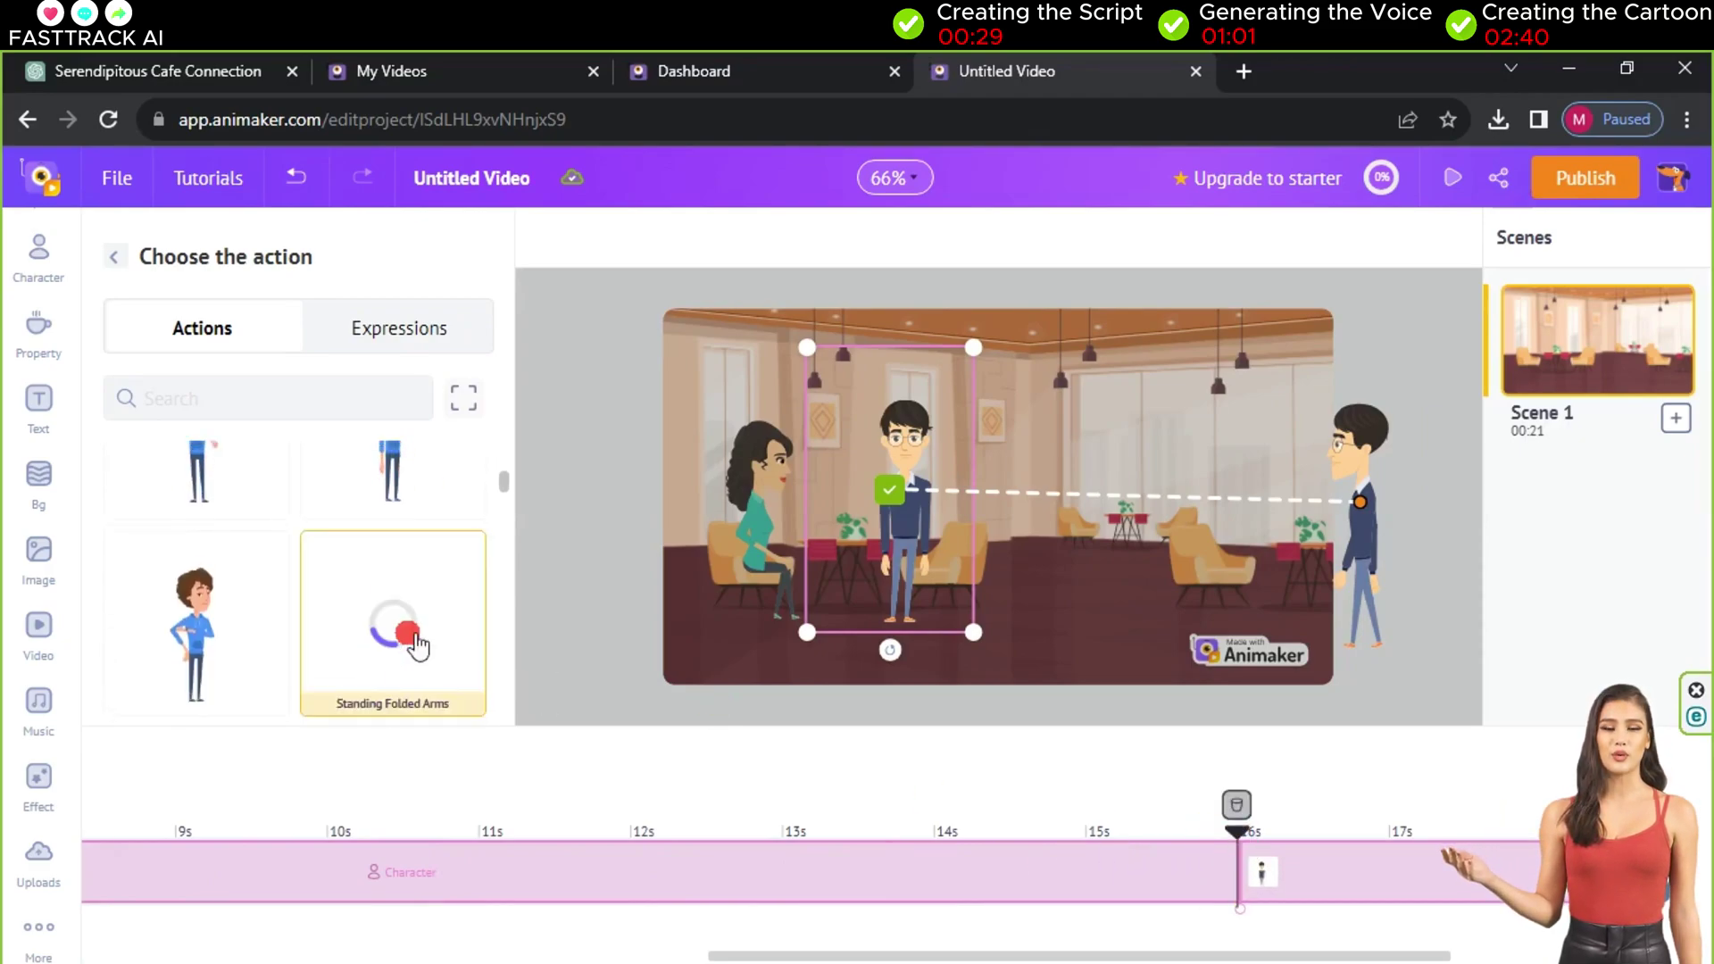
click(232, 607)
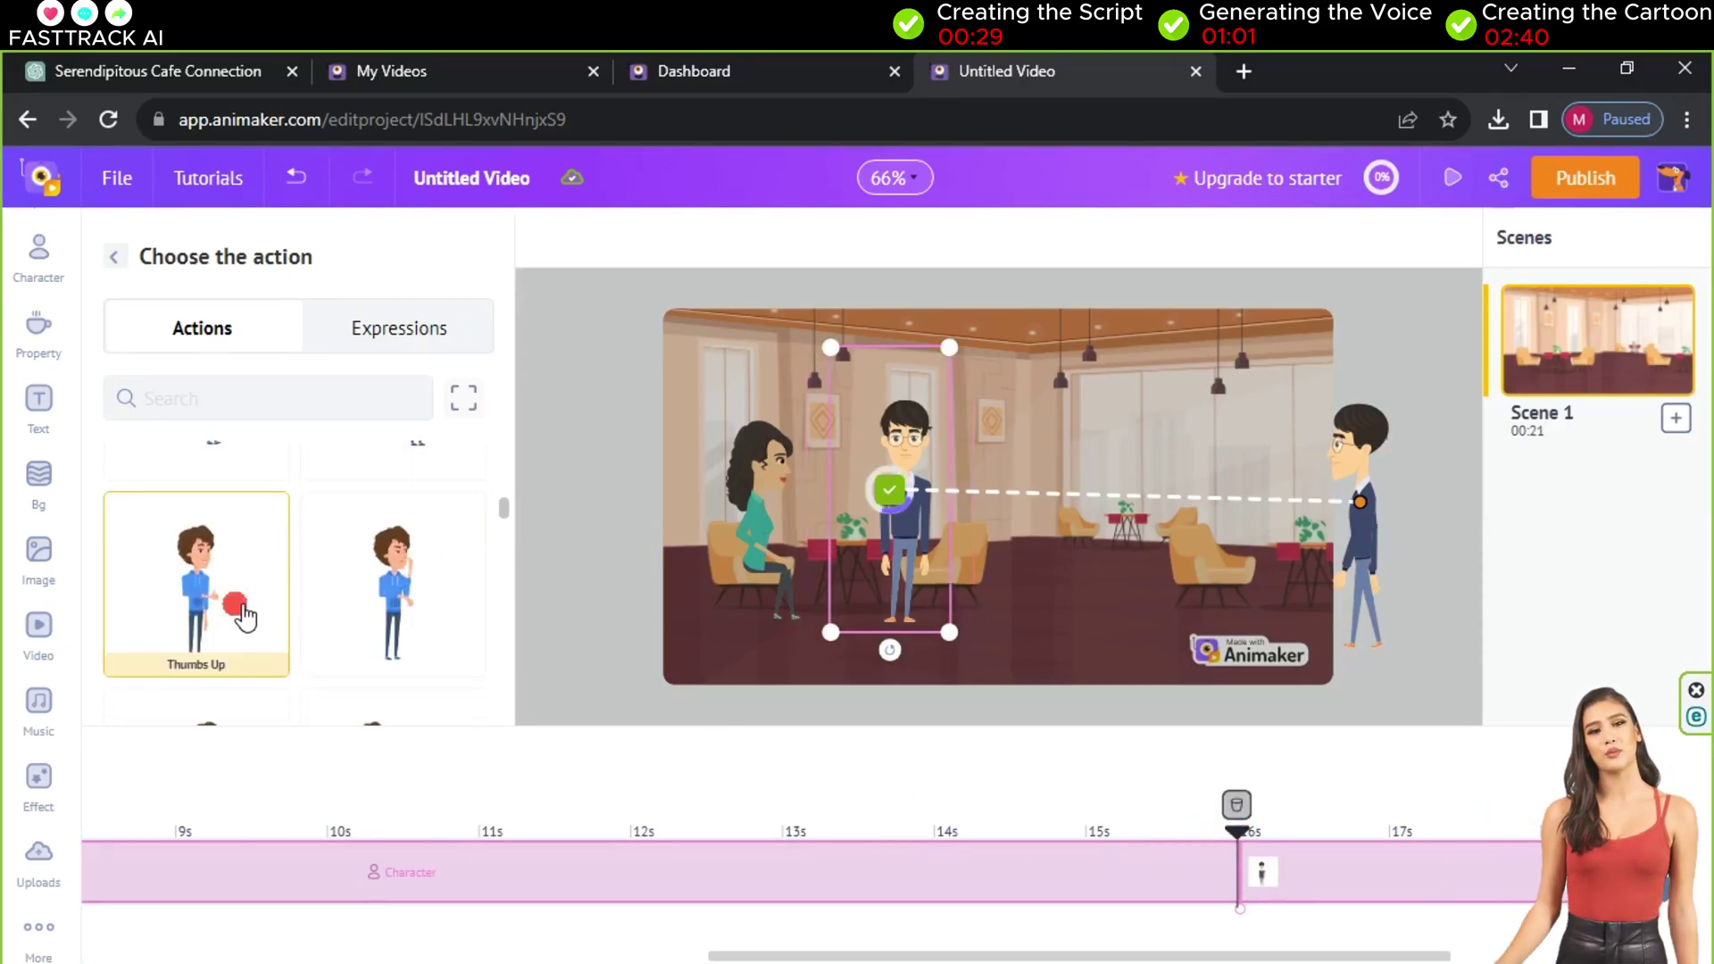
- Switch the motion path of the man's second action and apply his ActionPlus sequence
click(116, 253)
click(432, 490)
click(578, 237)
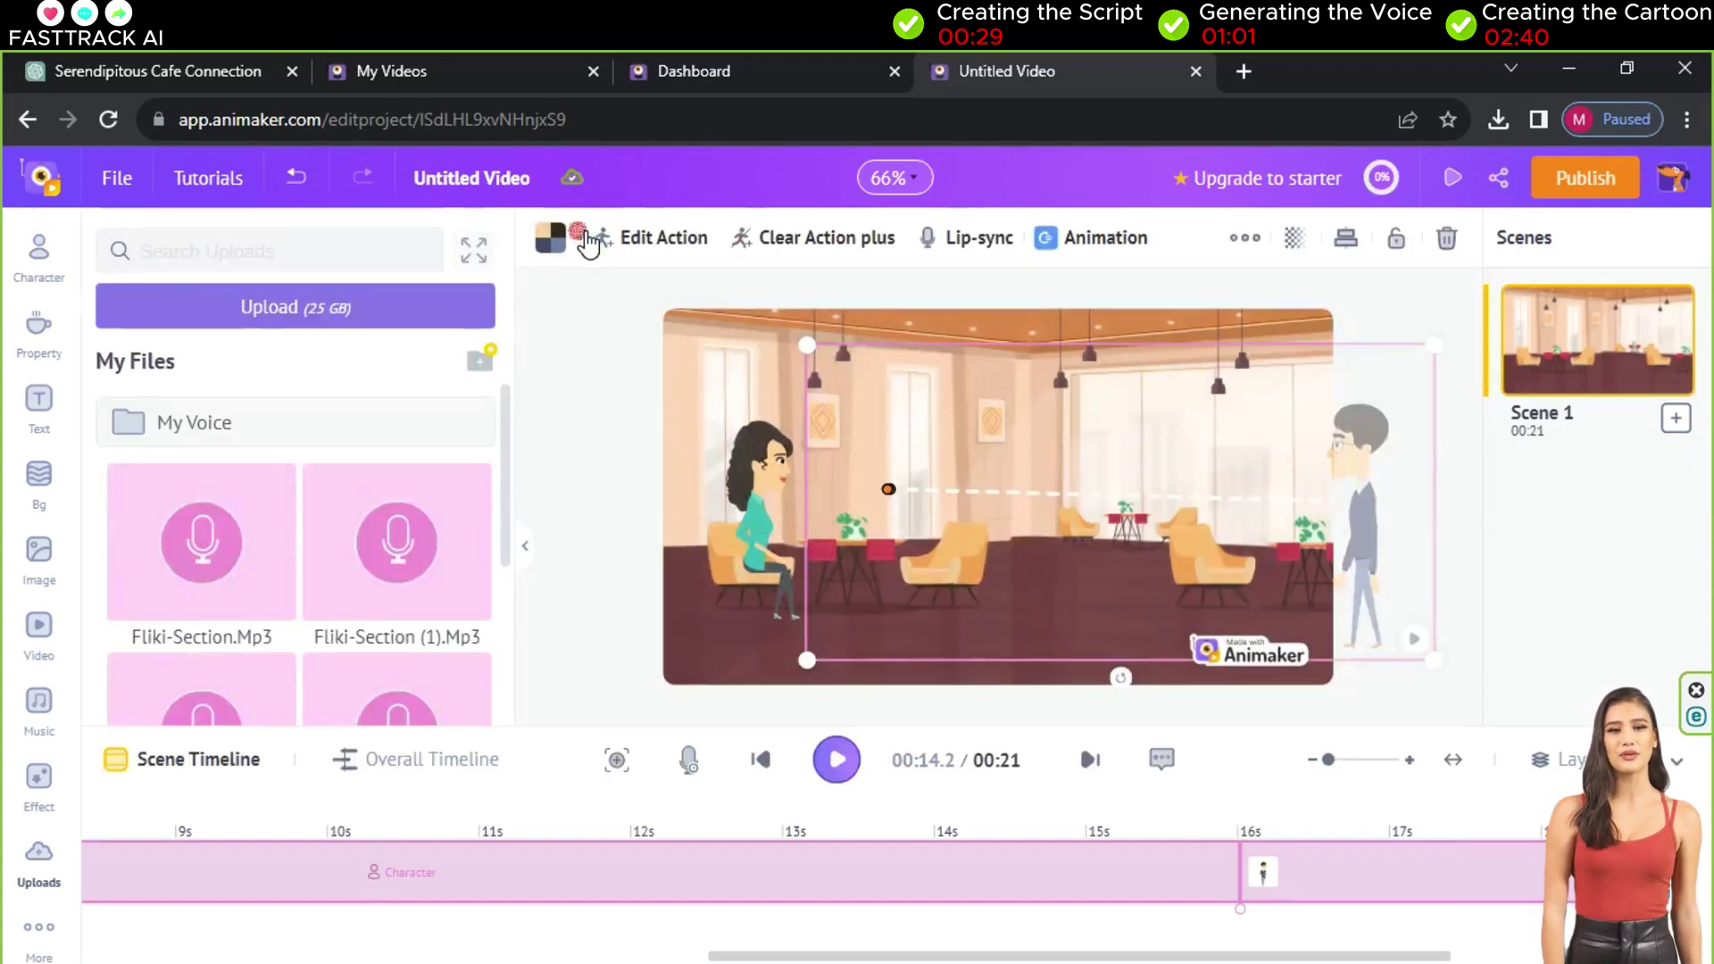
- Add fliki-section (2).mp3 to the man as lip-sync audio and start the clip at 16 seconds
click(986, 250)
click(306, 444)
click(386, 451)
click(421, 590)
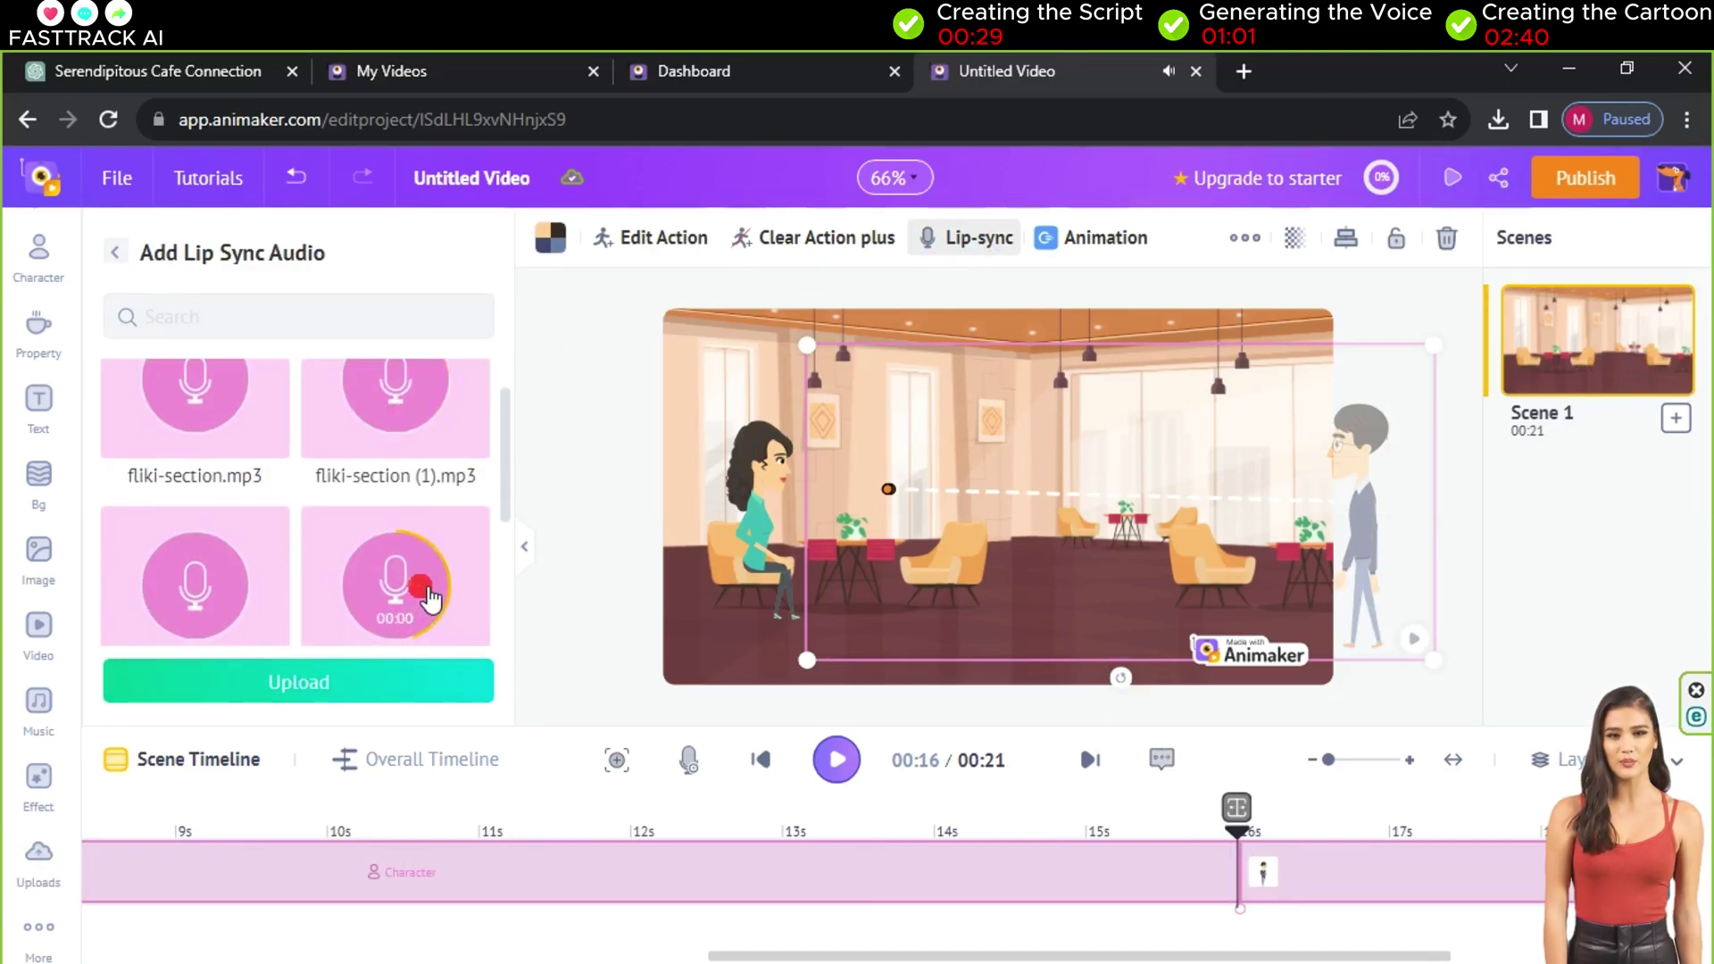
click(468, 618)
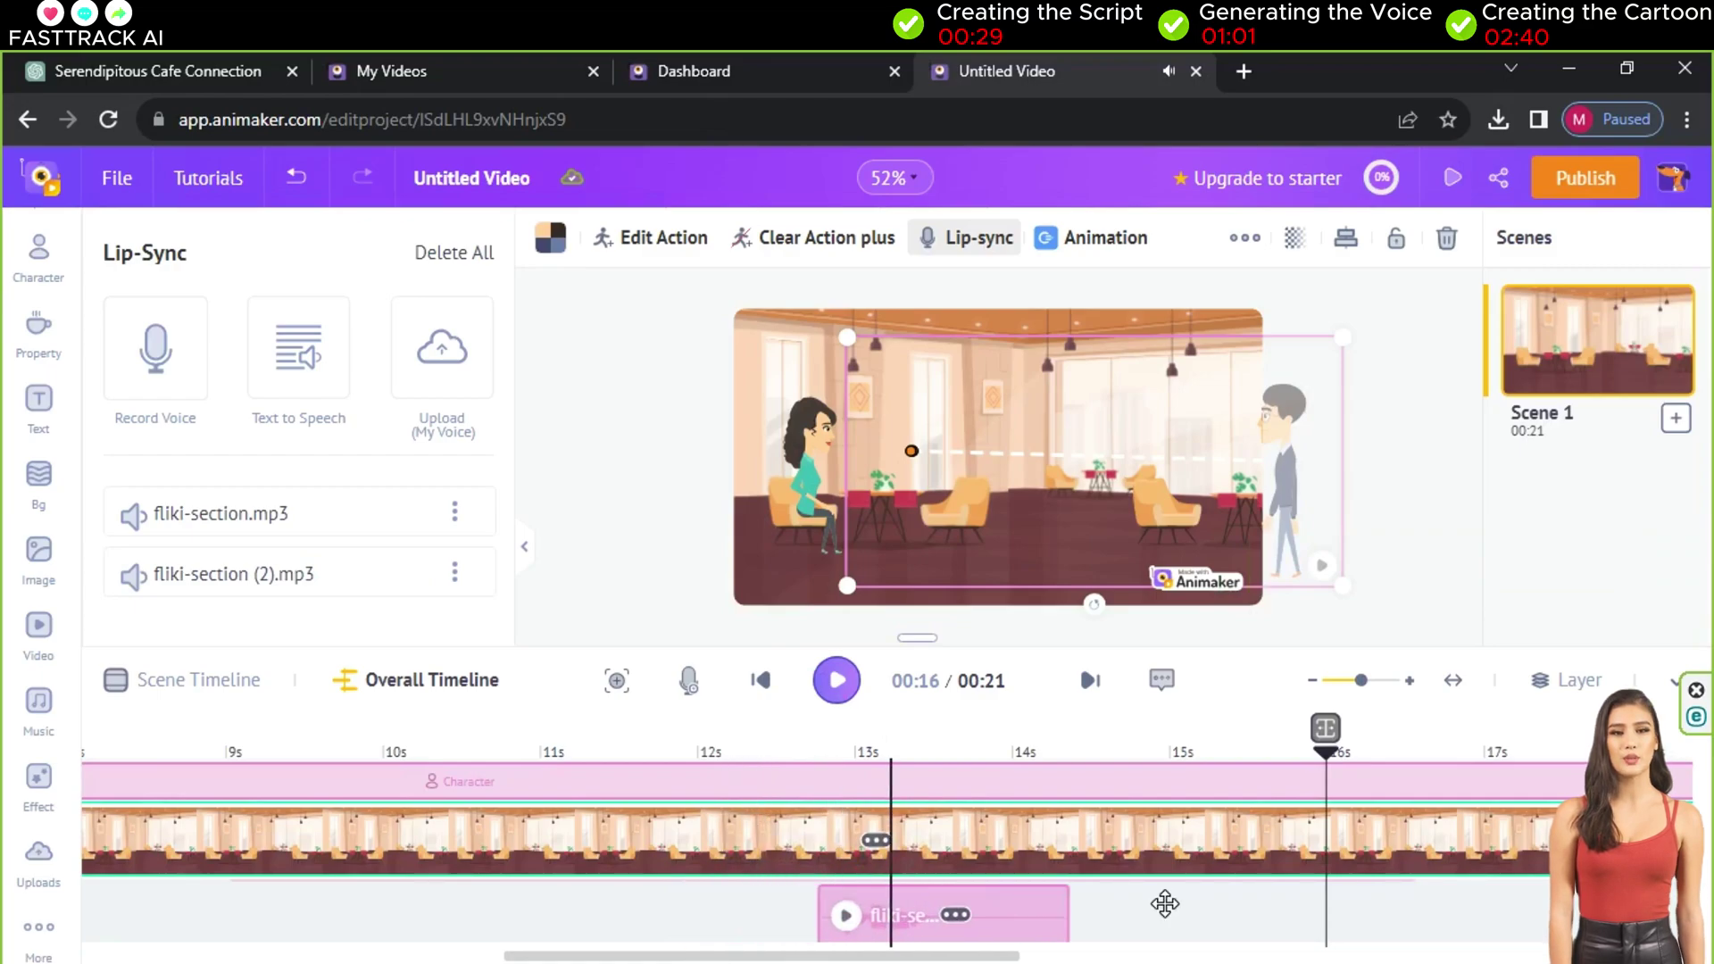
click(1408, 924)
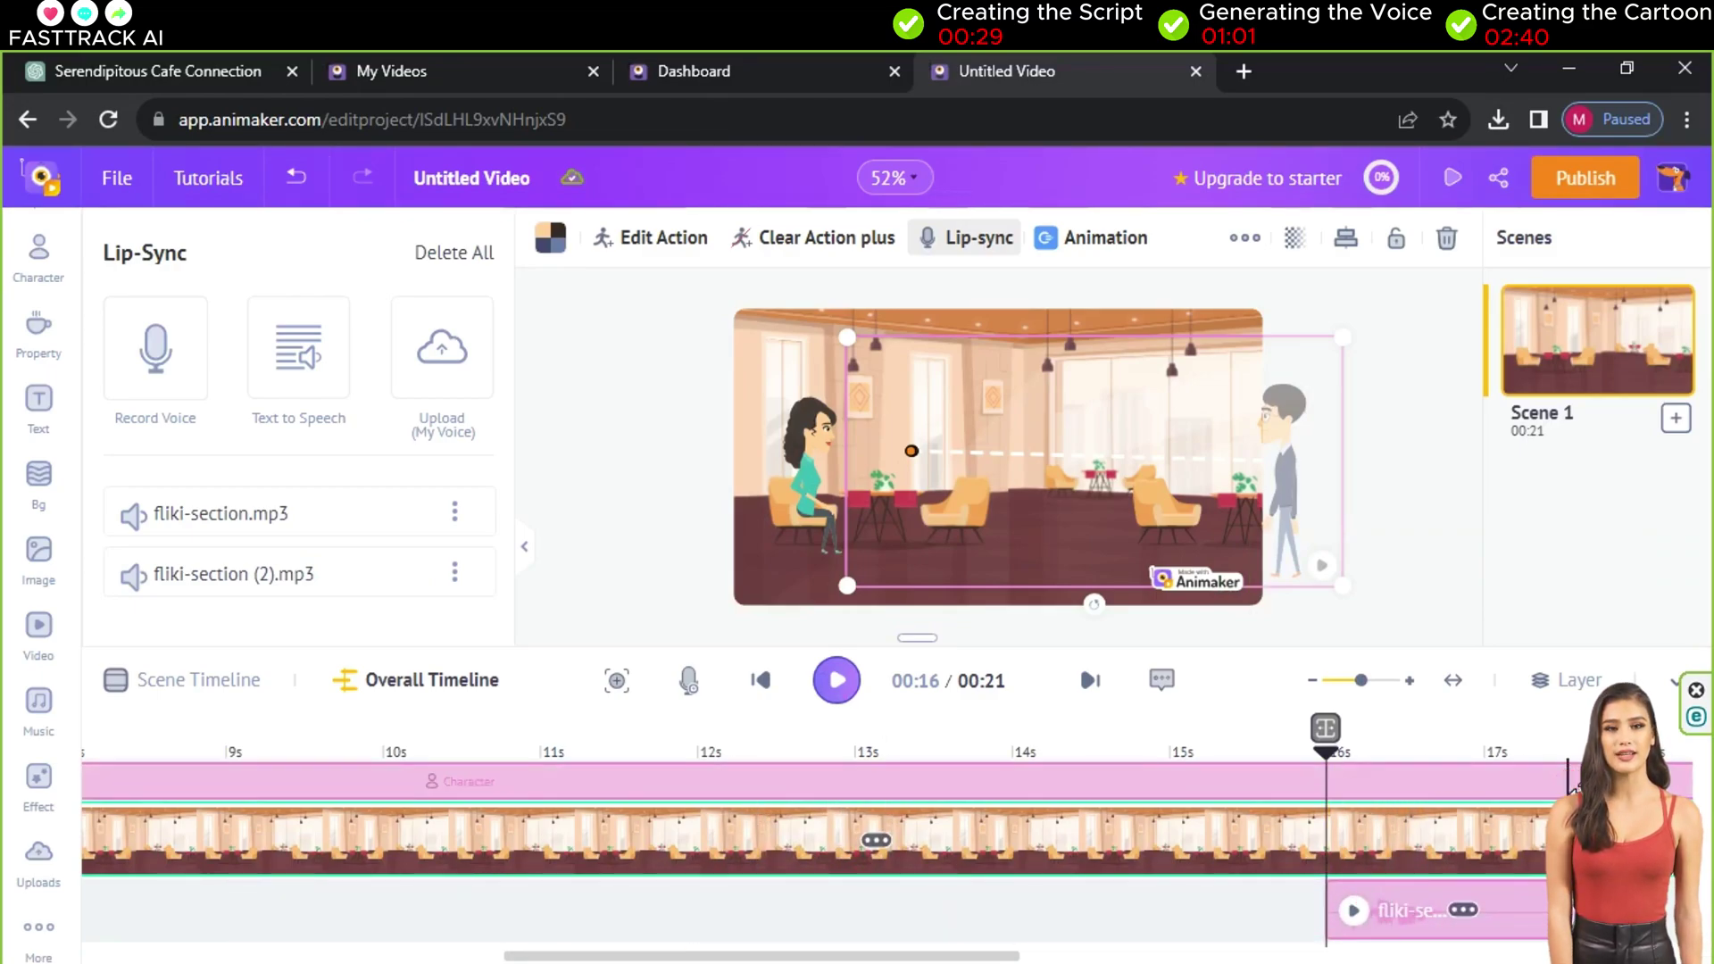
- Add a third ActionPlus action, Thumbs Up, to the woman with its keyframe at about 17.6 seconds
click(875, 500)
click(670, 238)
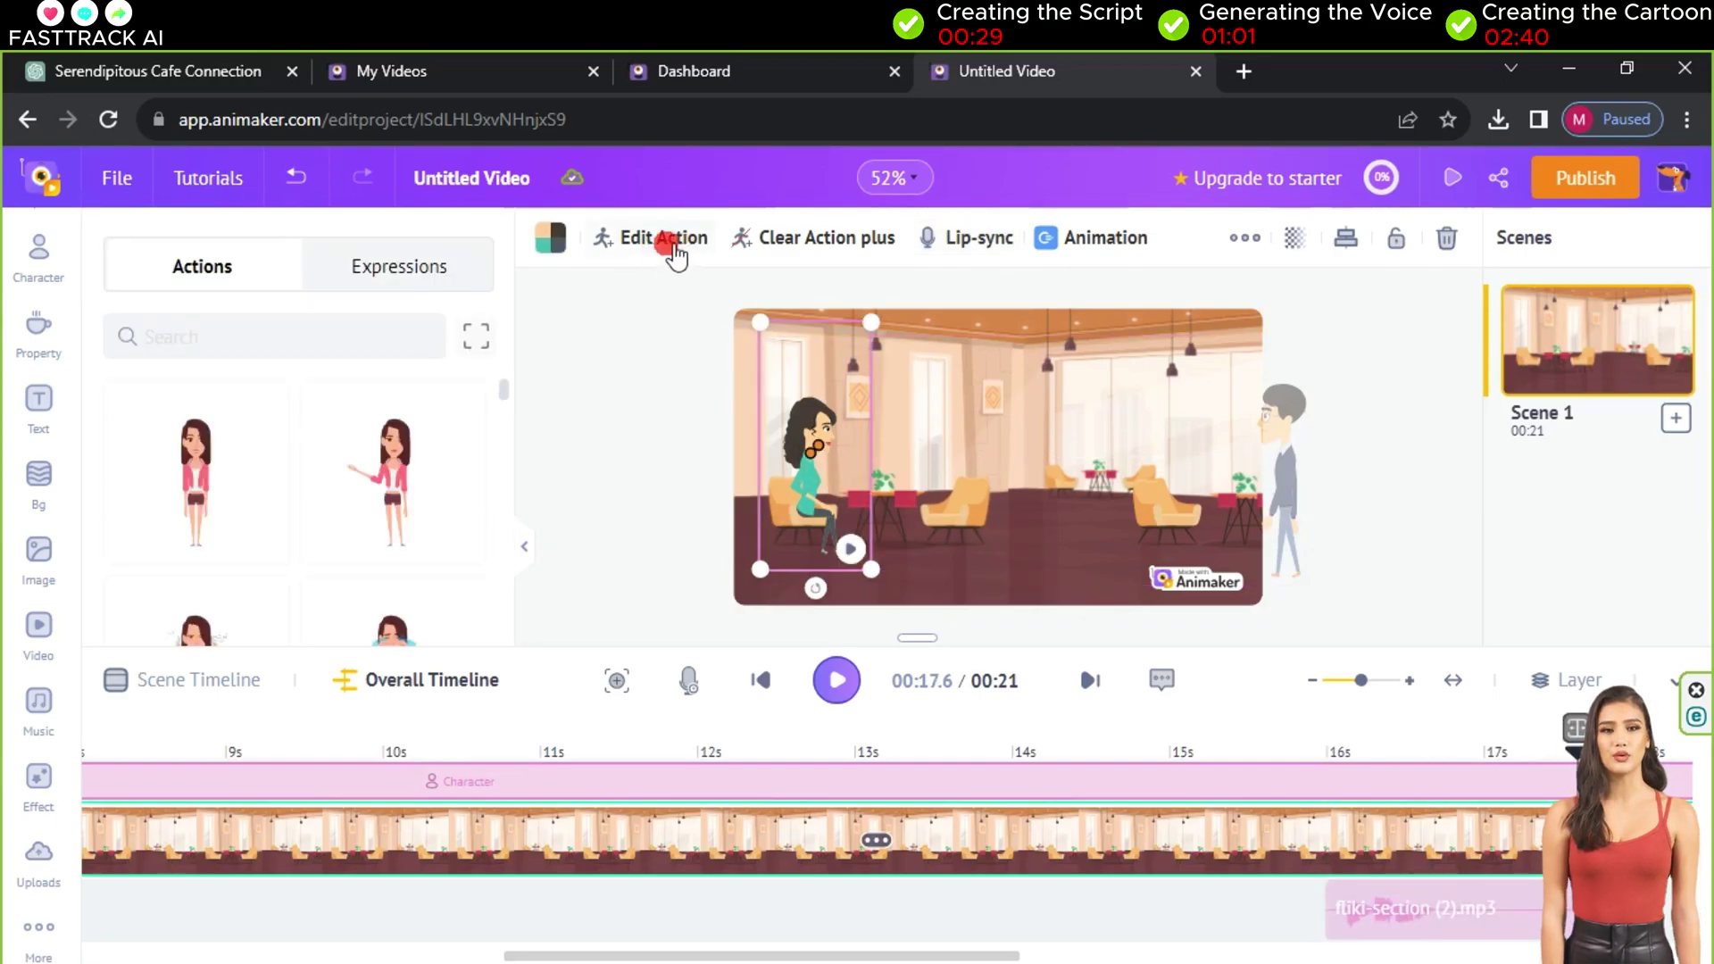
click(312, 641)
drag(400, 918, 499, 908)
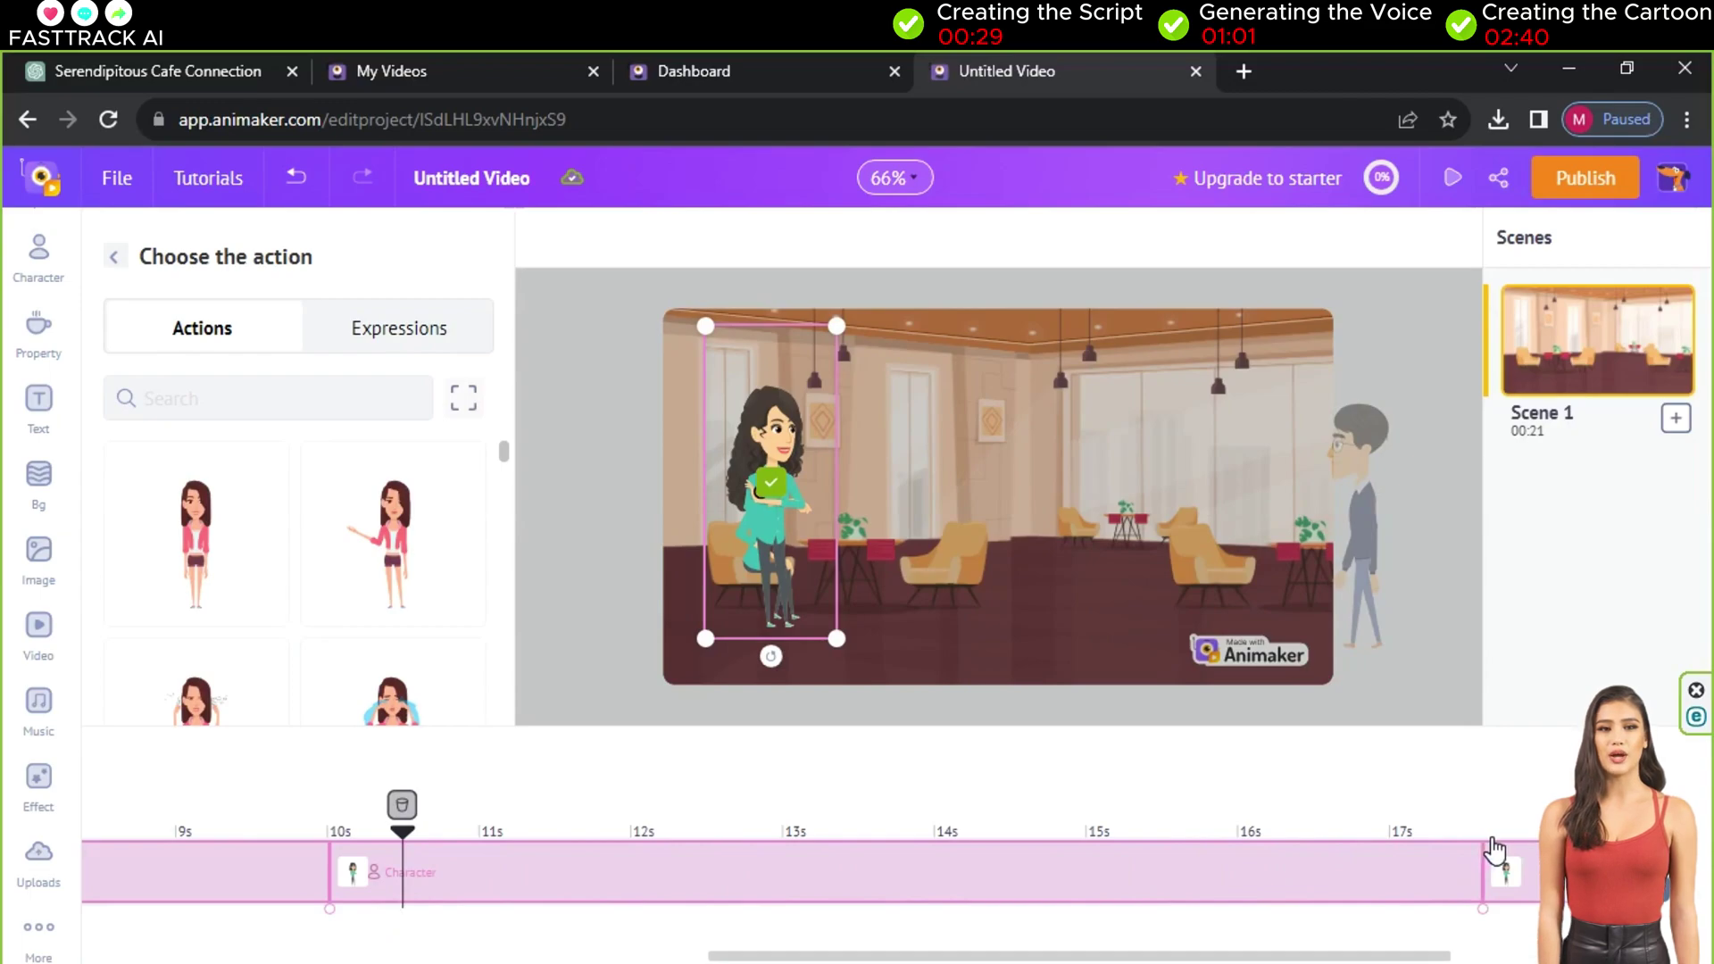
scroll(335, 638, down, 5)
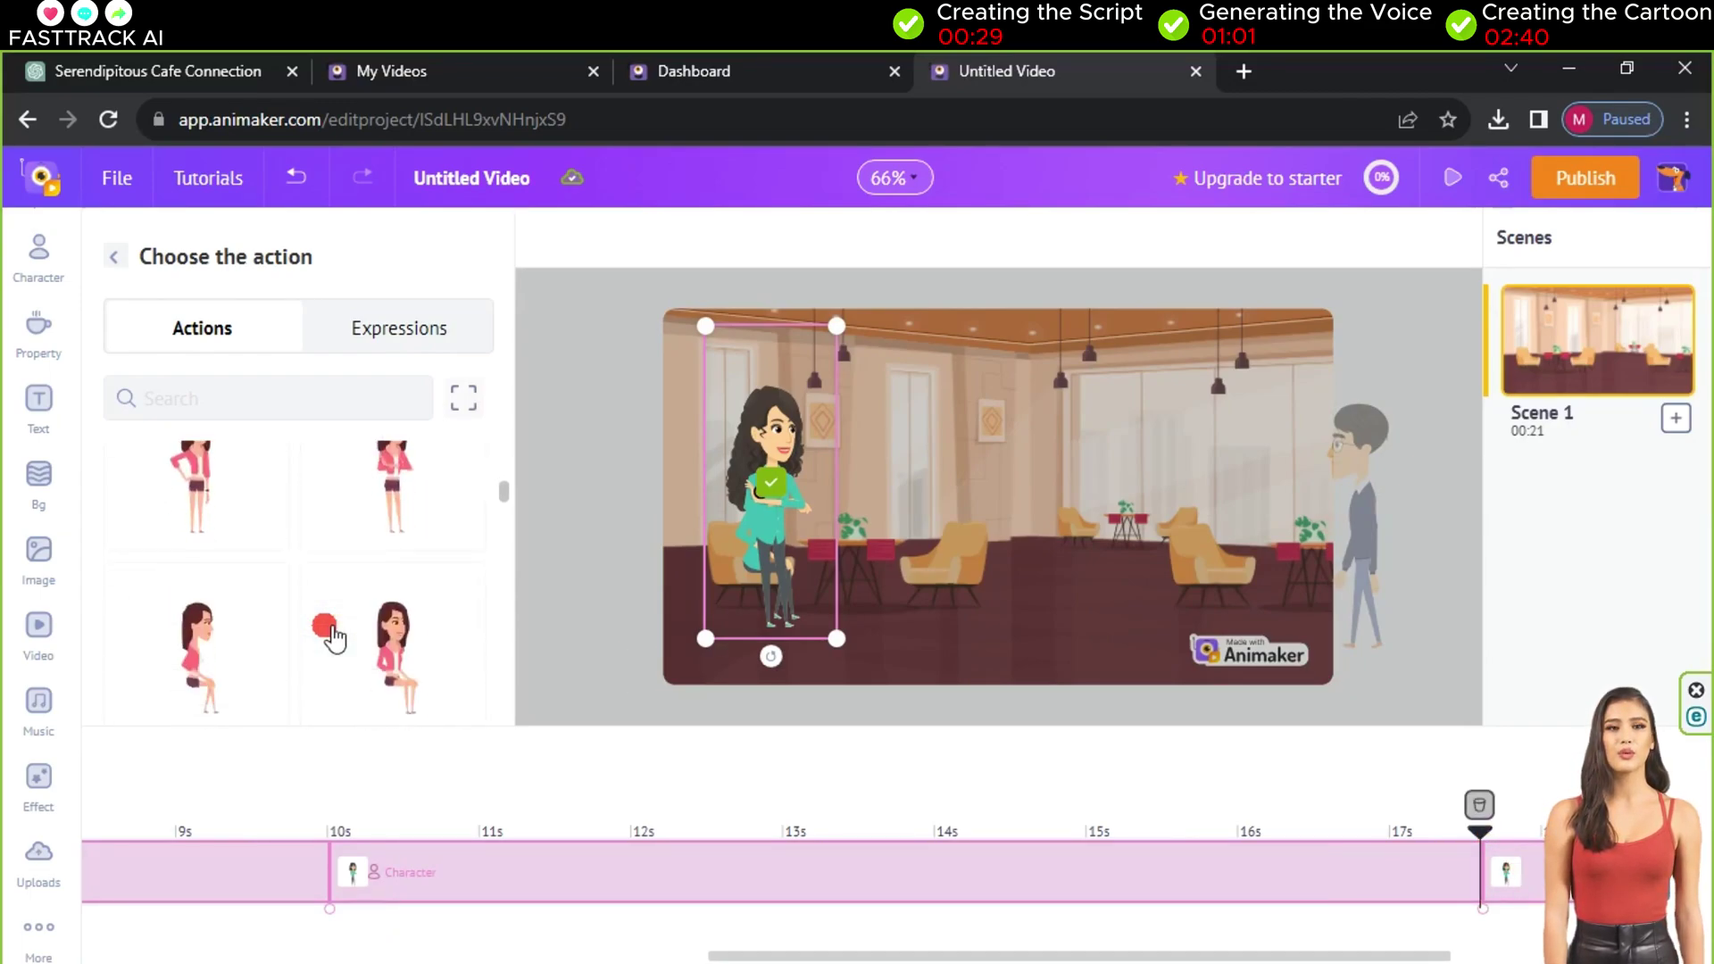
scroll(339, 625, down, 2)
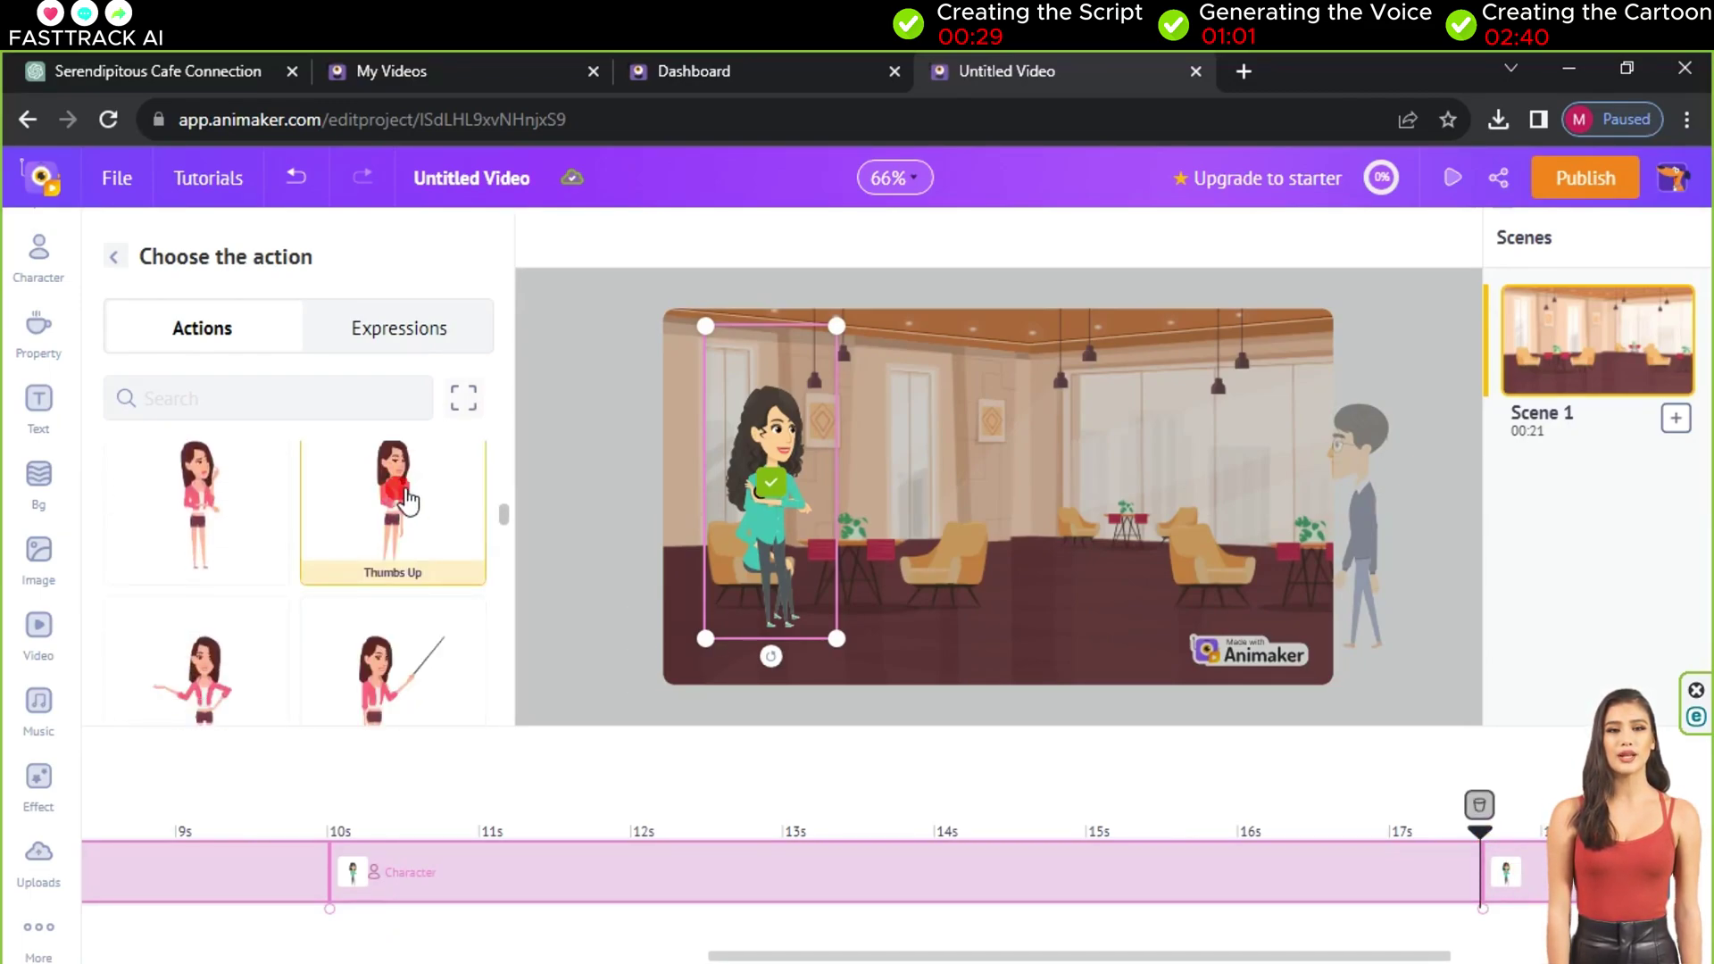
click(408, 501)
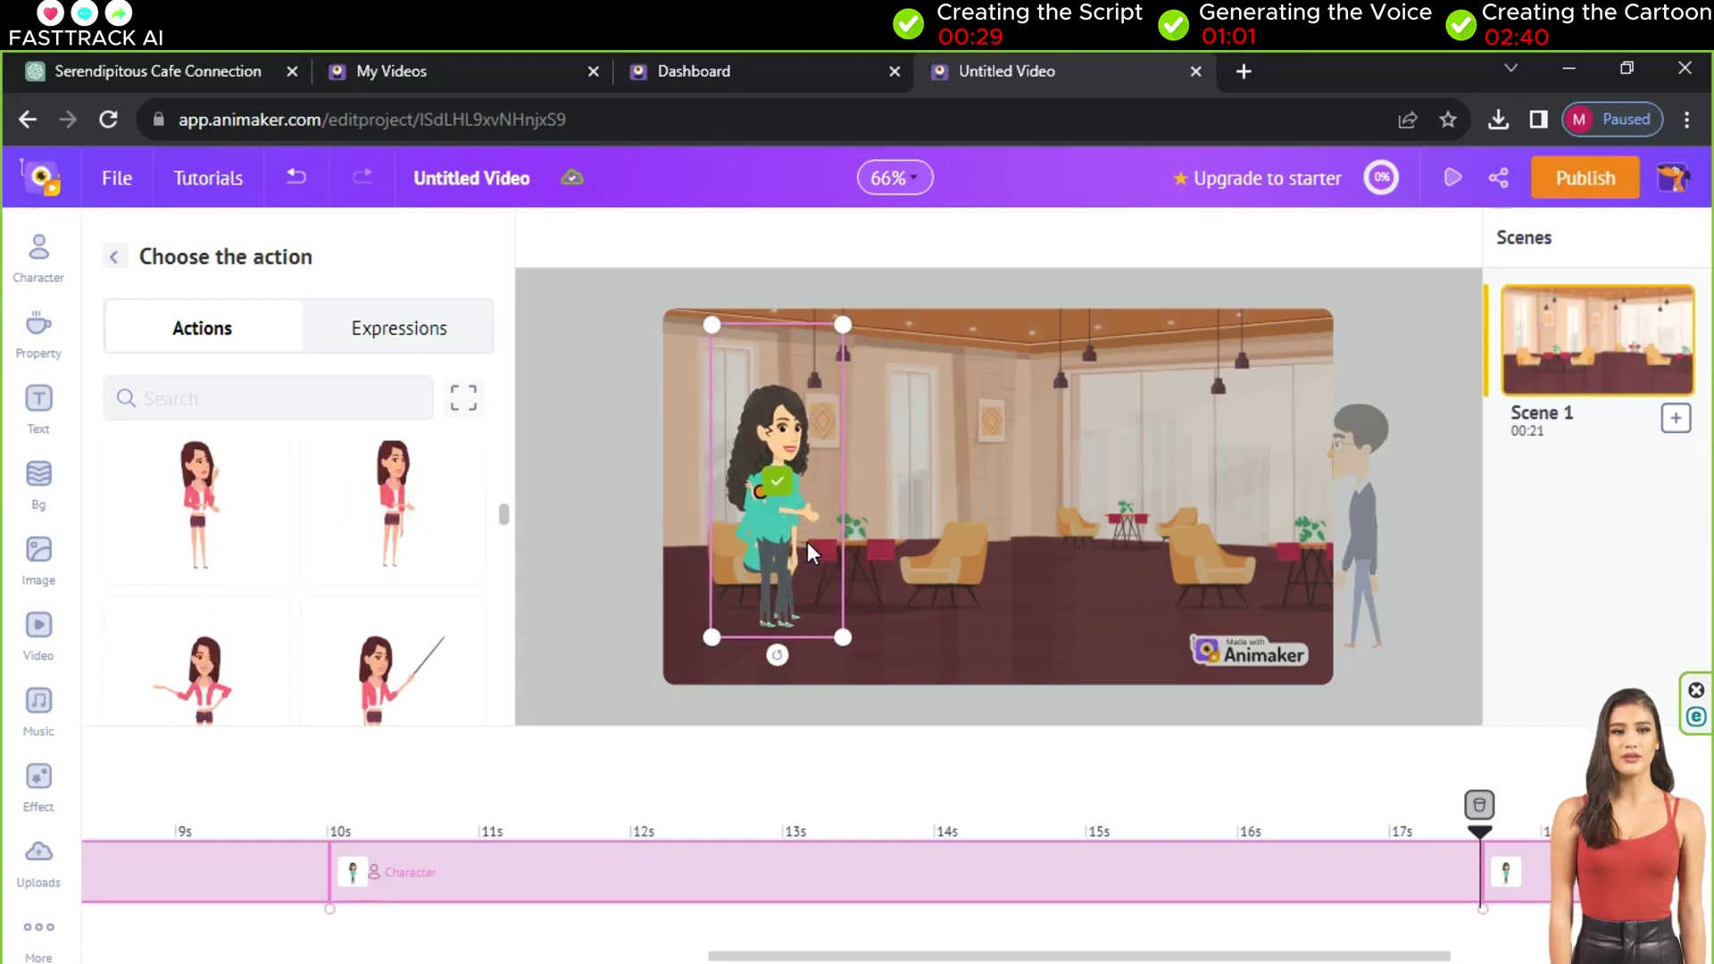
- Switch the motion path of the woman's second action and apply her ActionPlus sequence
click(215, 299)
click(467, 486)
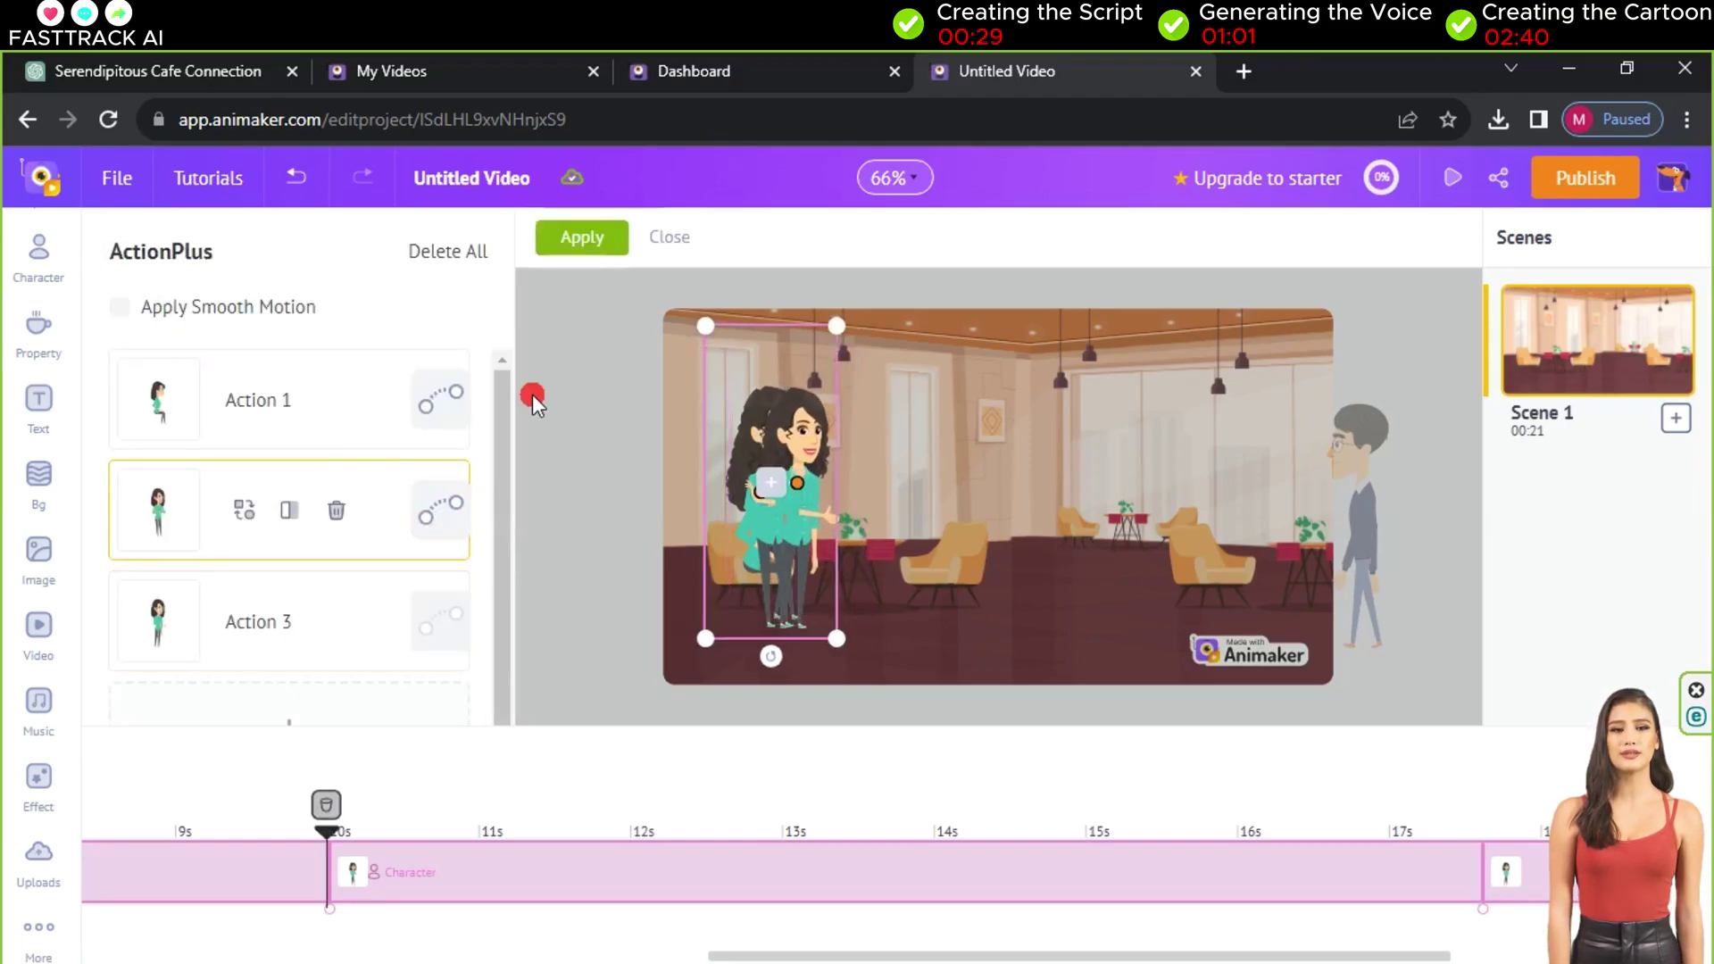
click(577, 238)
- Add fliki-section (3).mp3 to the woman as lip-sync audio and start the clip at about 17.6 seconds
click(1489, 834)
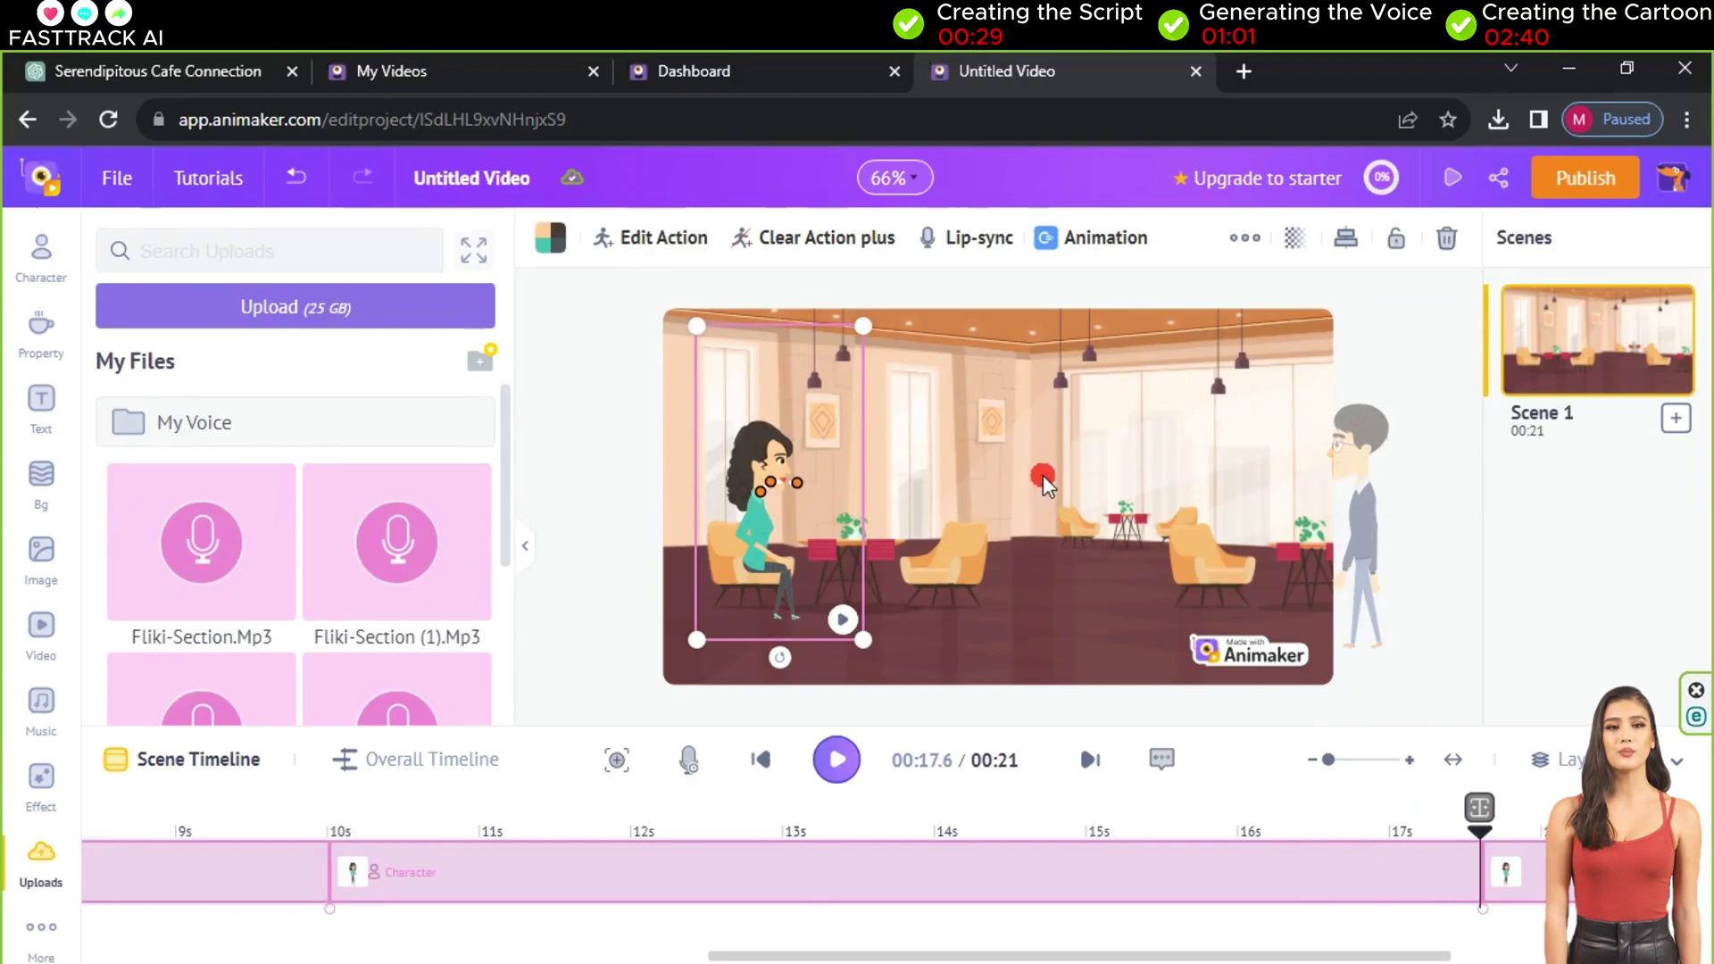
click(982, 239)
click(439, 333)
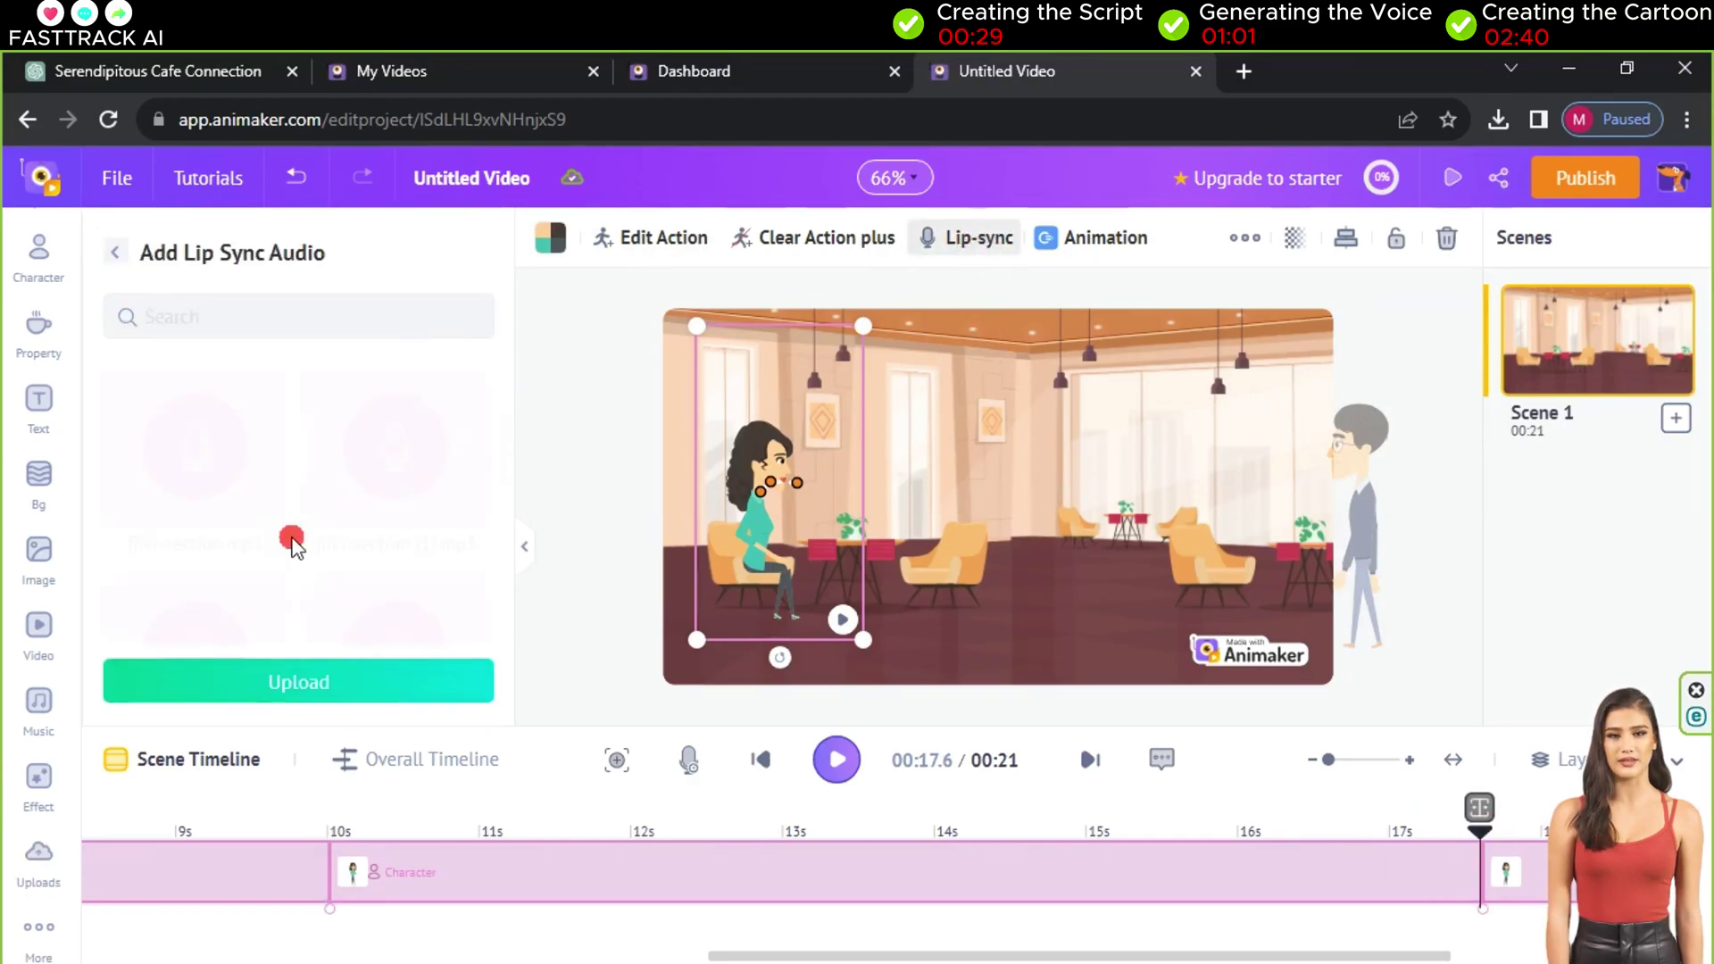
scroll(268, 540, down, 2)
click(341, 553)
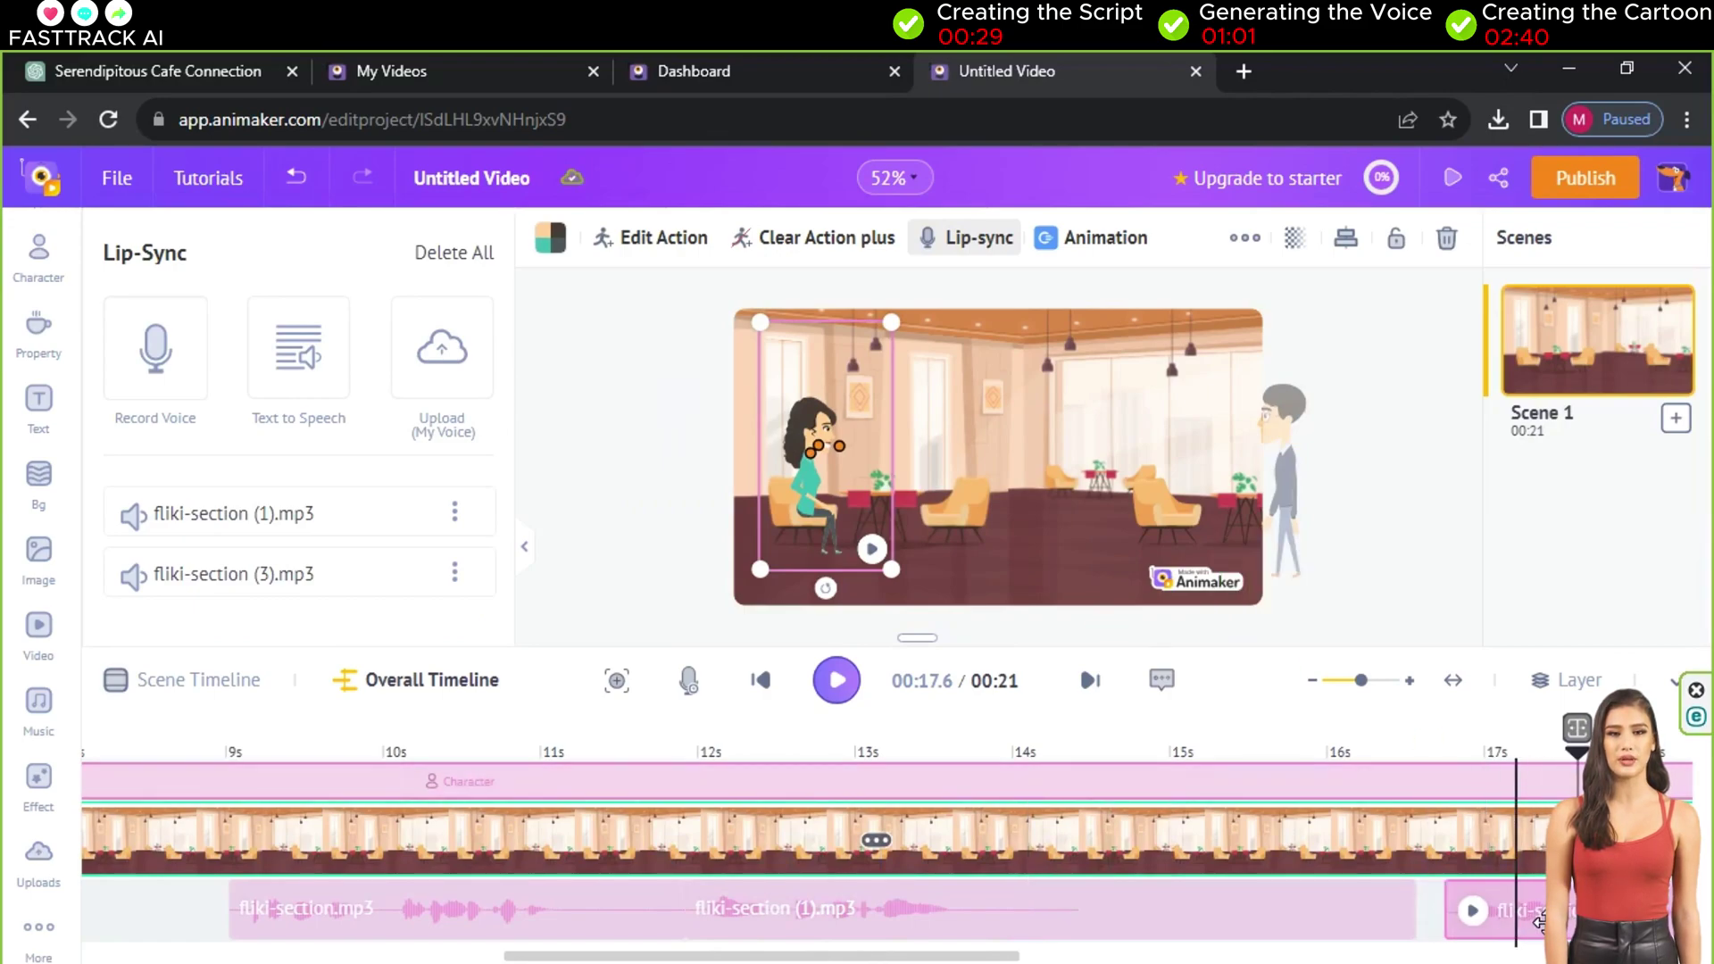
scroll(1576, 925, right, 3)
drag(1361, 908, 1419, 908)
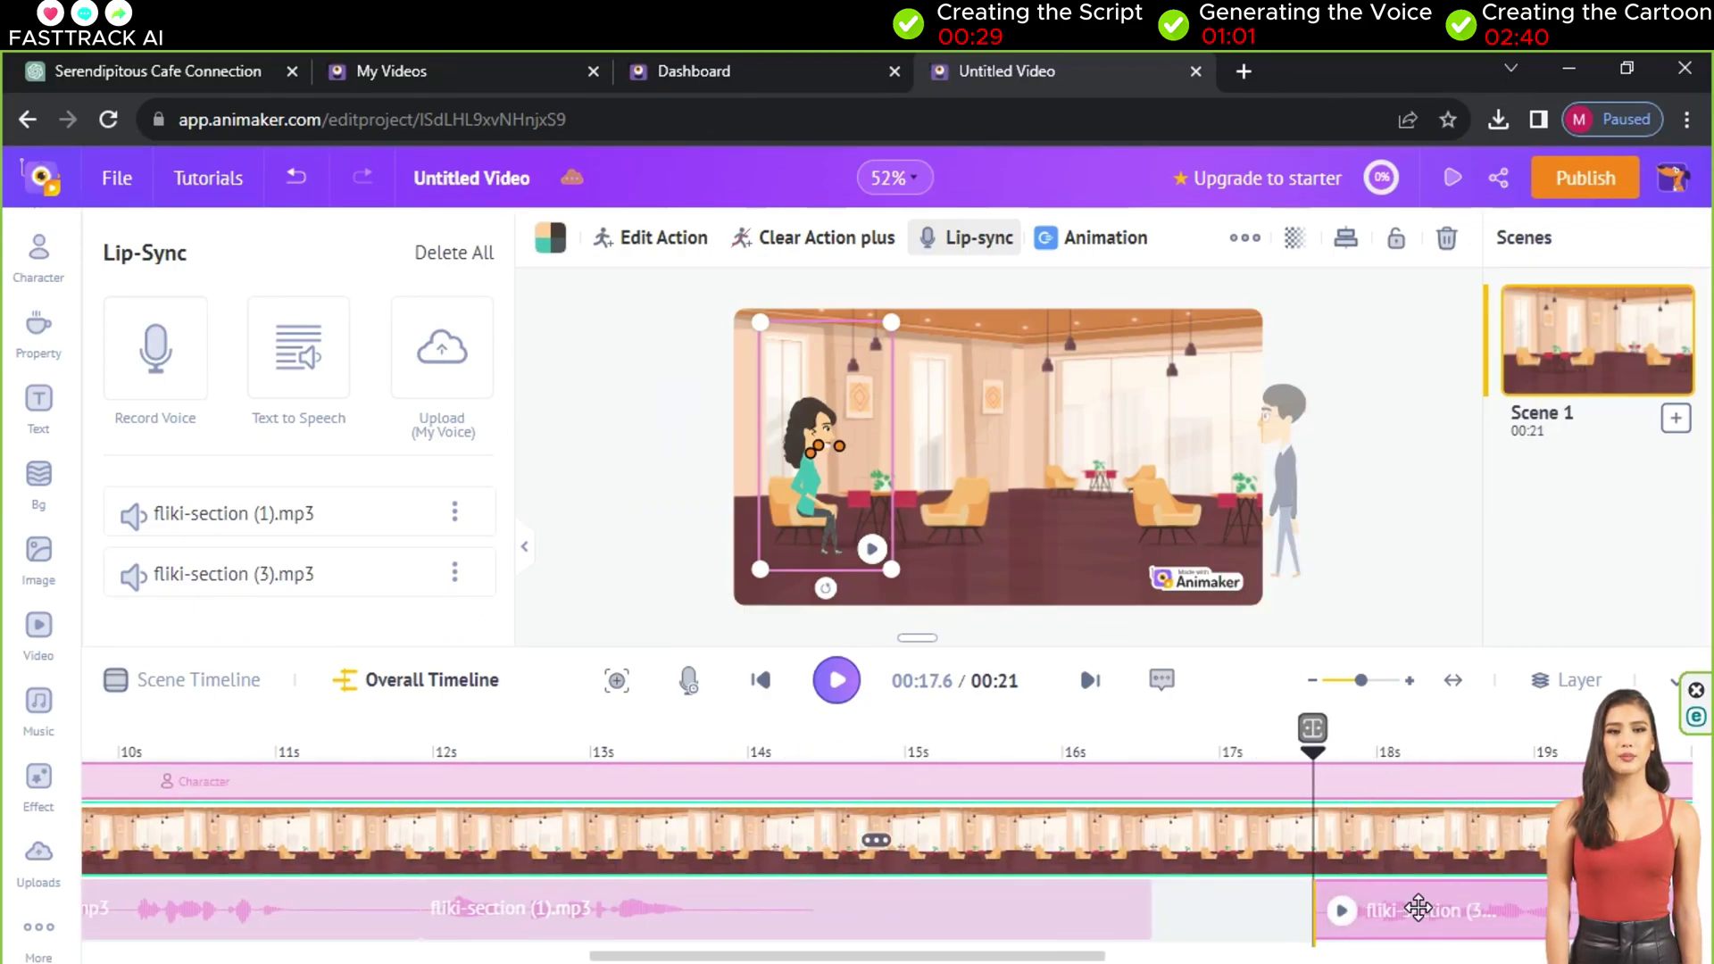
- Play the scene from the beginning to check the new lip-sync clips and character actions
drag(625, 957, 104, 957)
click(110, 760)
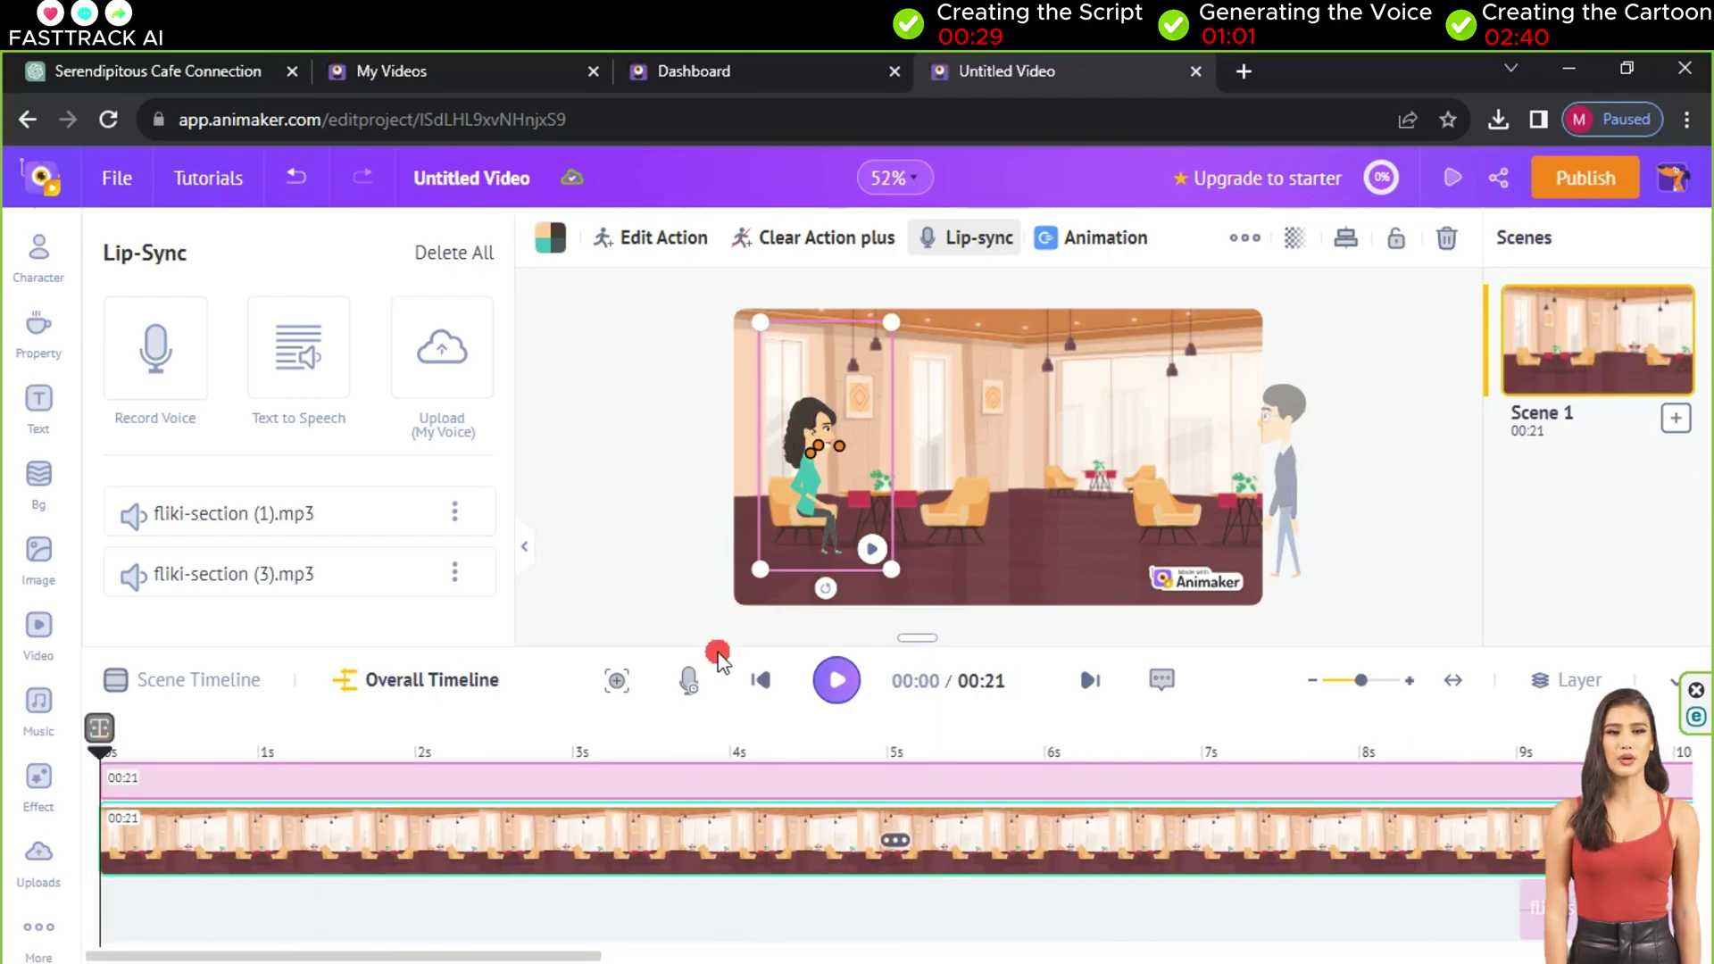
click(837, 680)
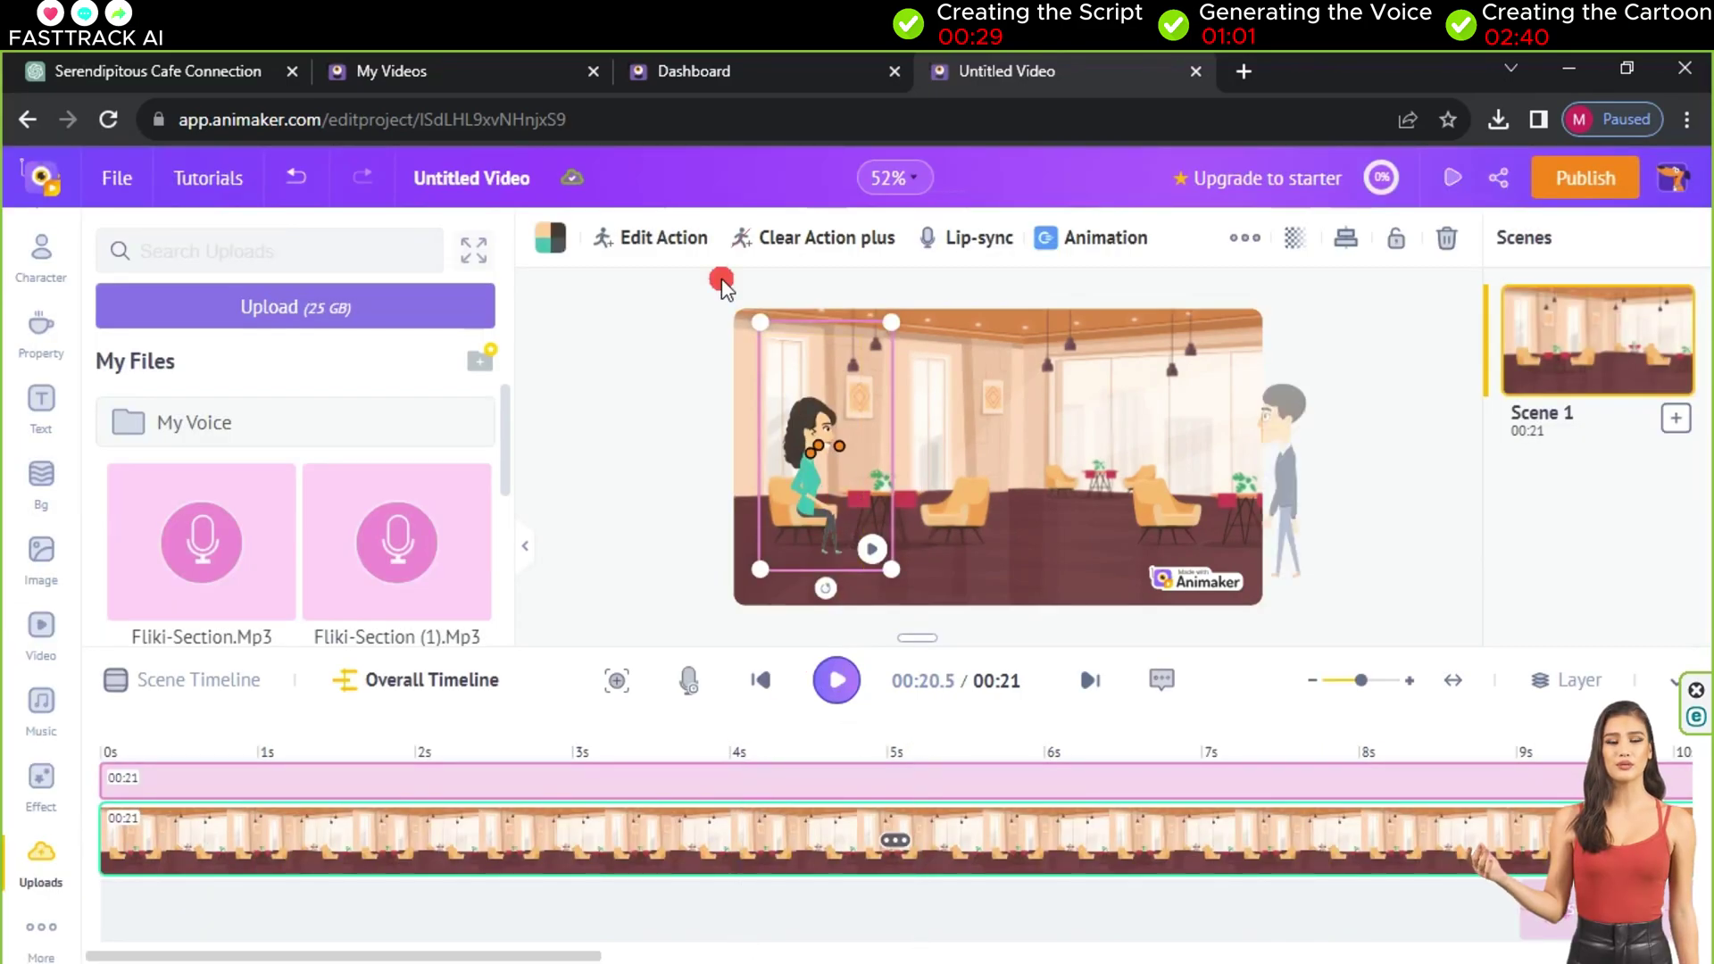
- Shift the woman's third pose toward the table and add a fourth, seated action on her chair at about 20 seconds
click(673, 237)
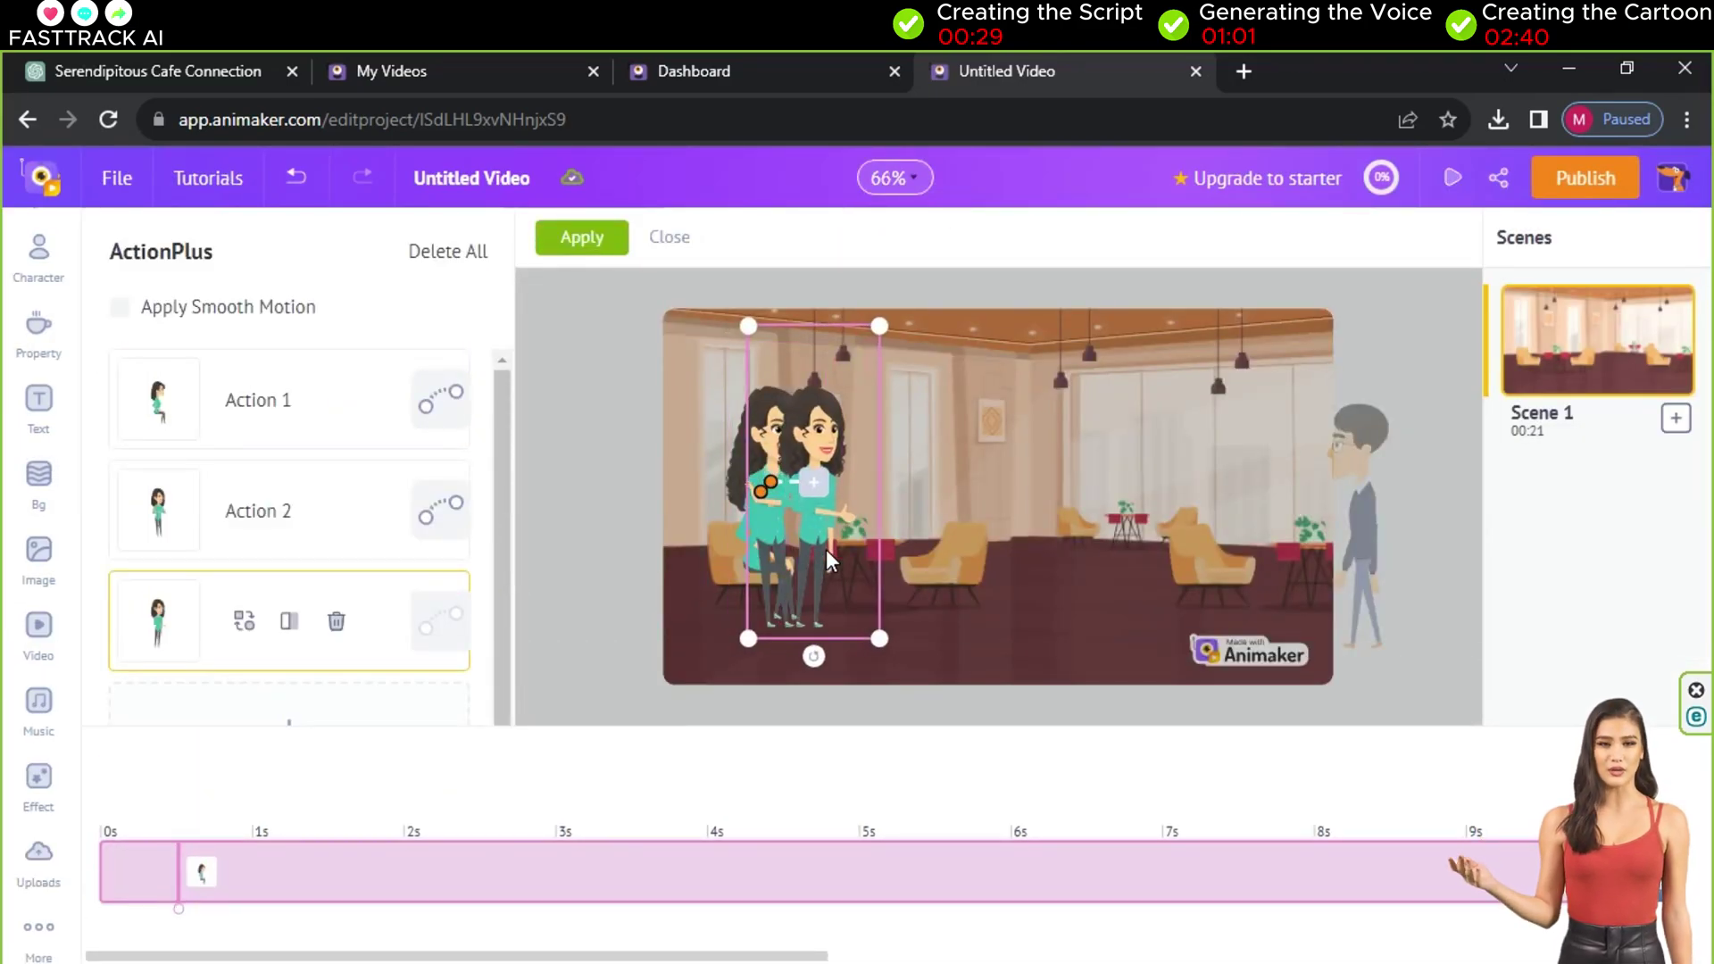
click(701, 924)
drag(705, 956, 1536, 953)
click(1489, 841)
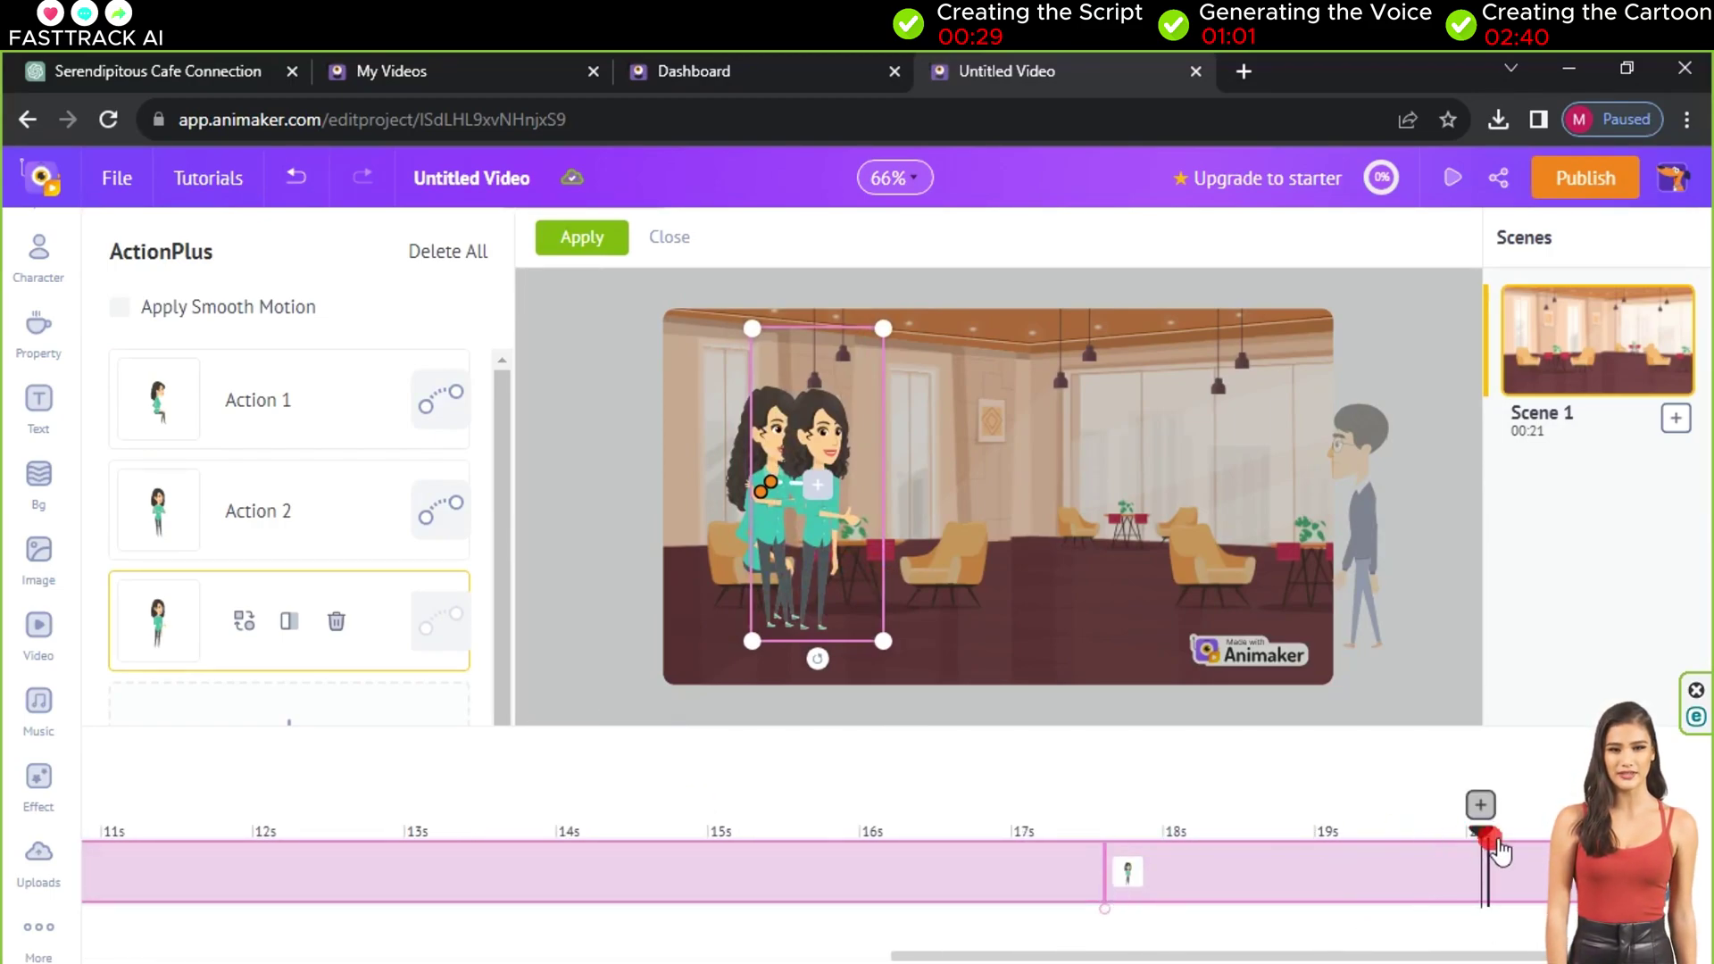
click(1484, 808)
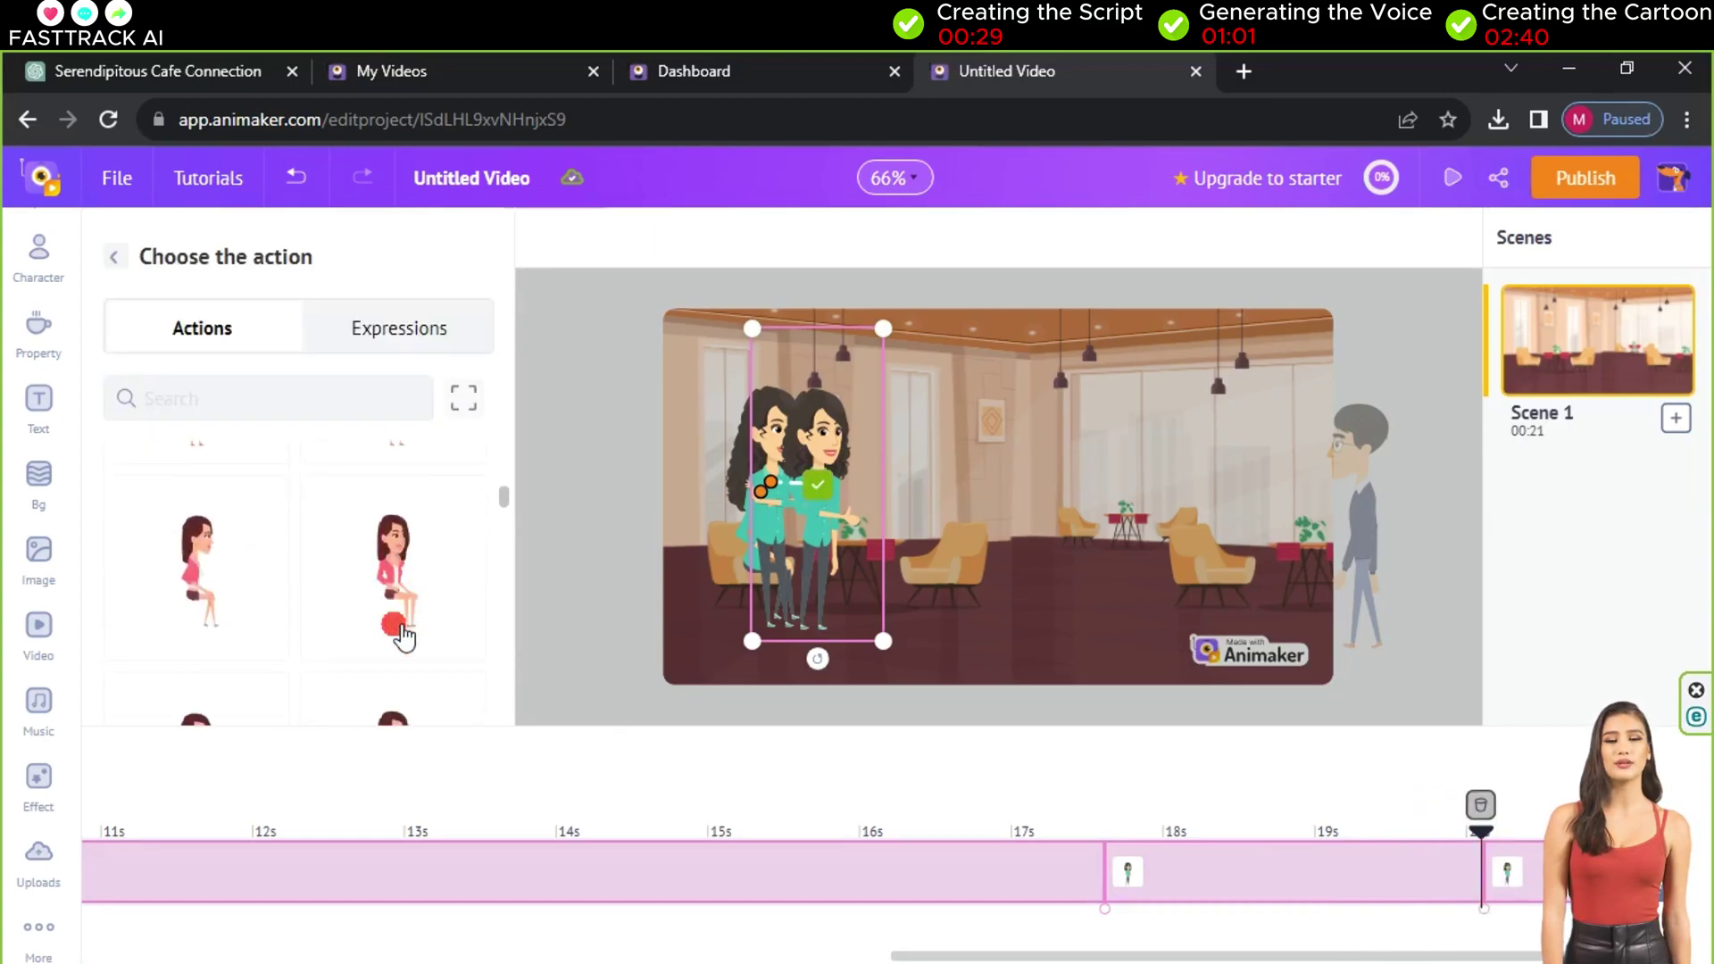
click(230, 550)
drag(855, 564, 781, 565)
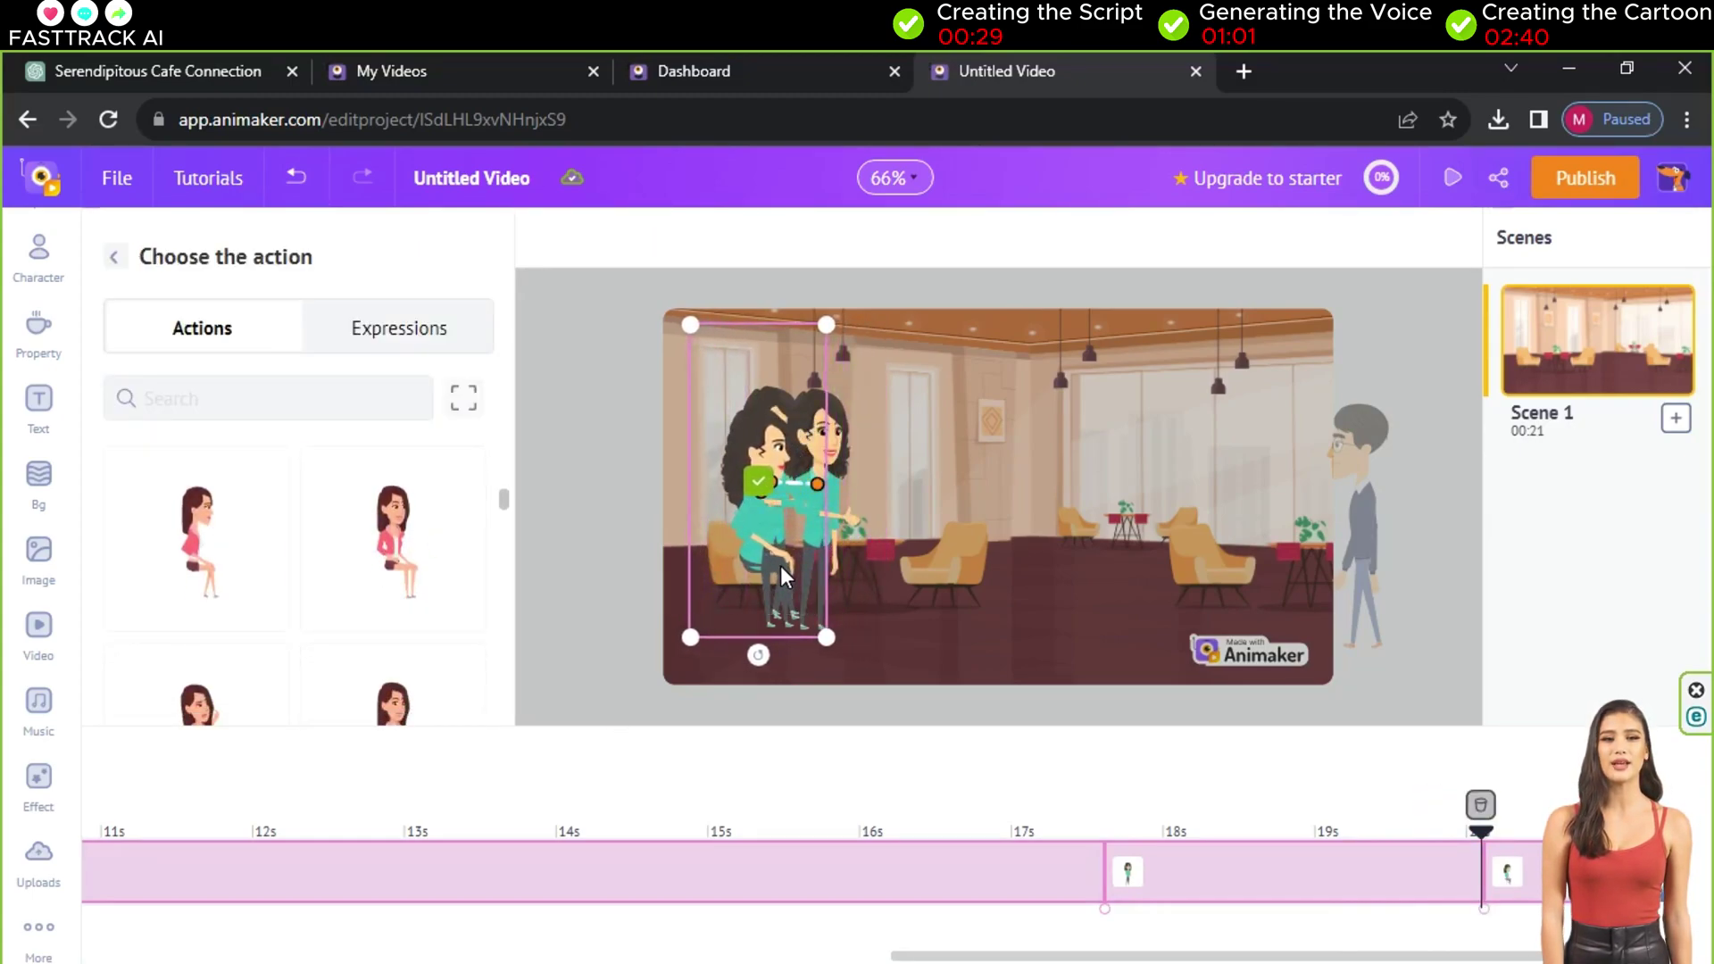
- Switch the motion path of the woman's third action and apply the updated ActionPlus sequence
click(114, 257)
click(444, 622)
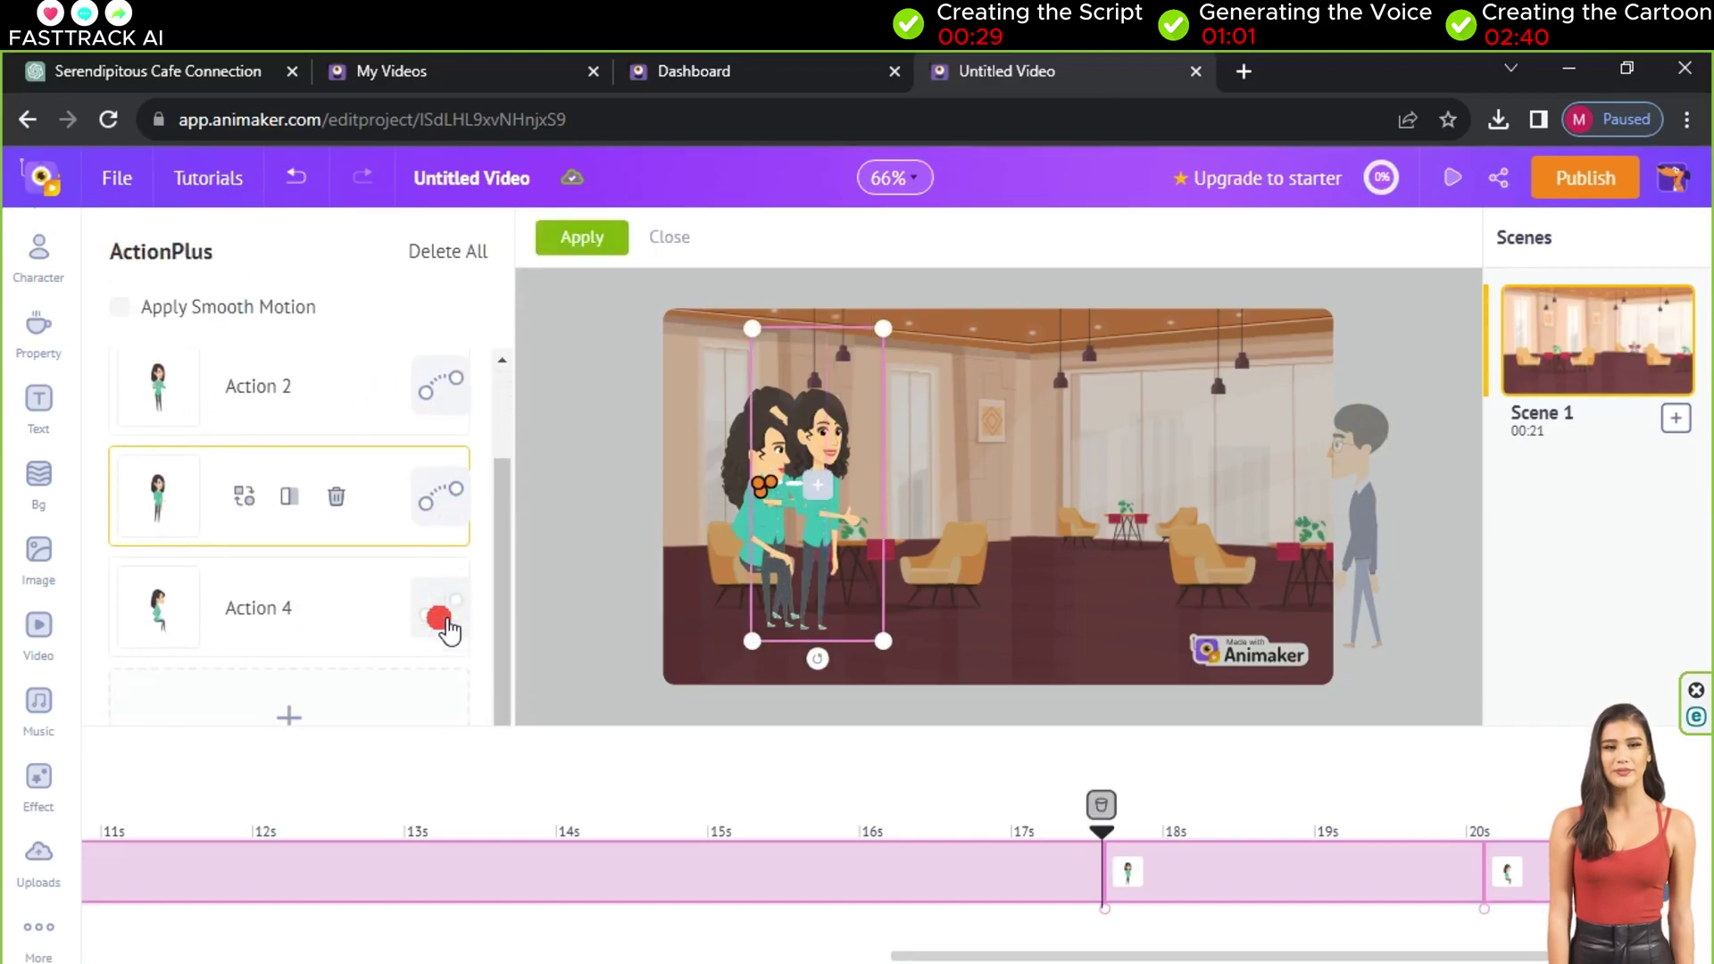
click(581, 241)
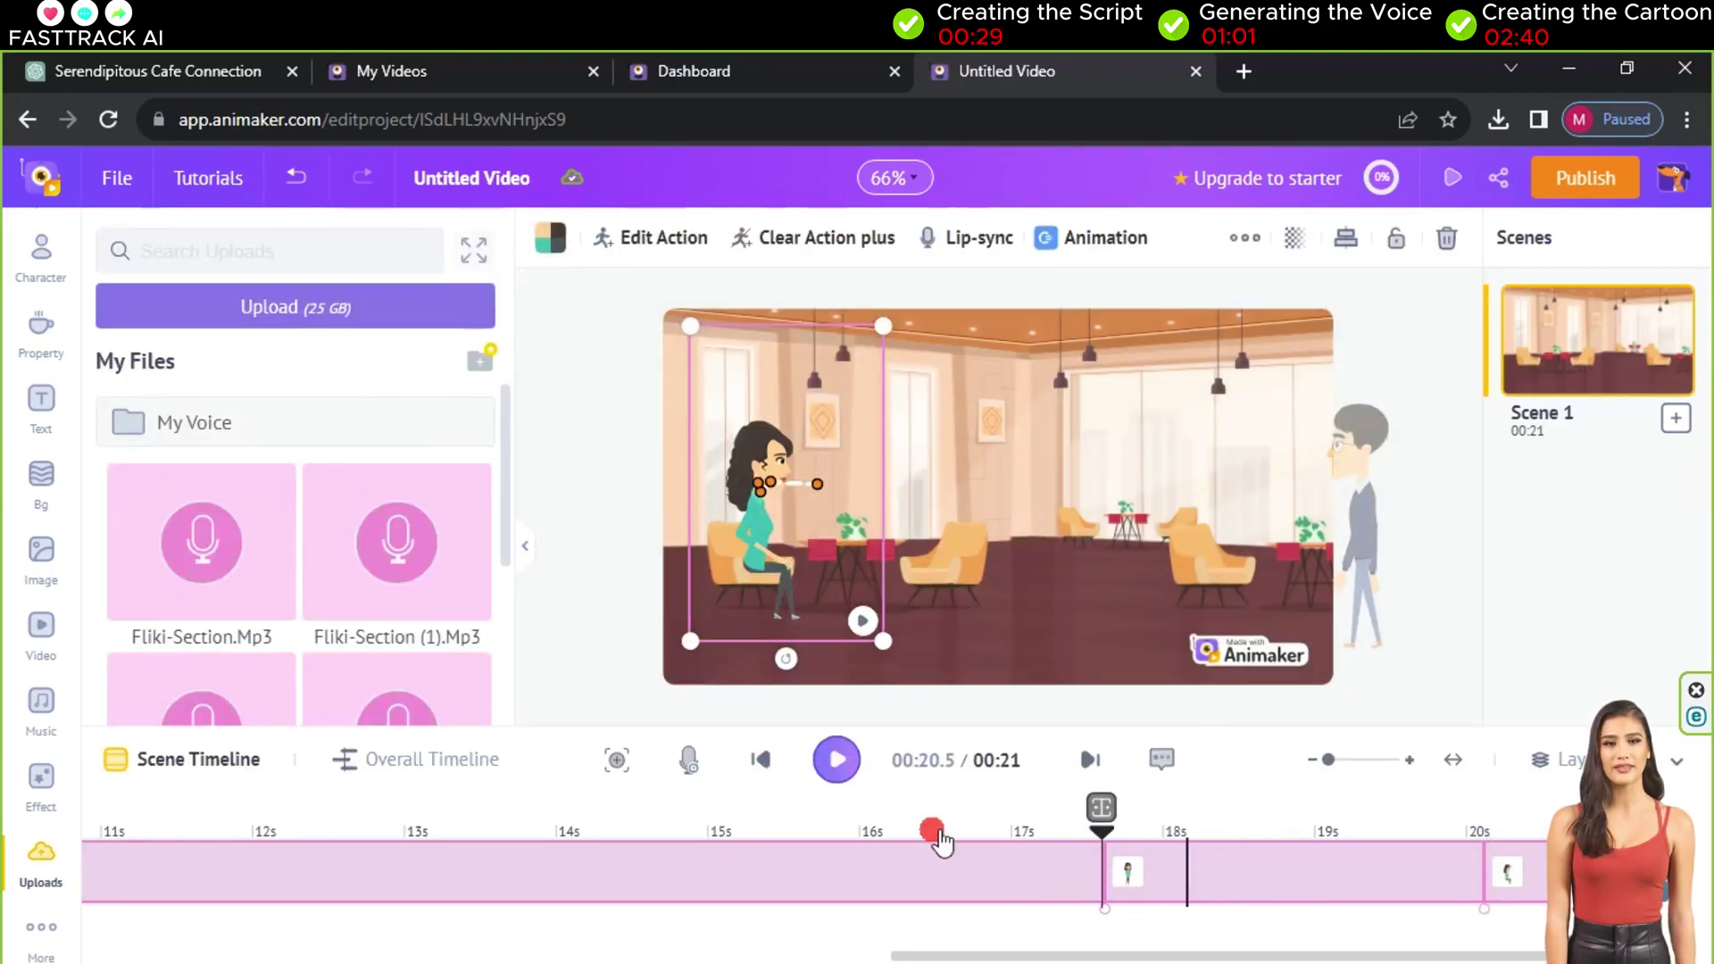
- Add a fourth, seated action to the man at about 20 seconds and fit him onto the chair opposite the woman
click(1354, 502)
click(665, 238)
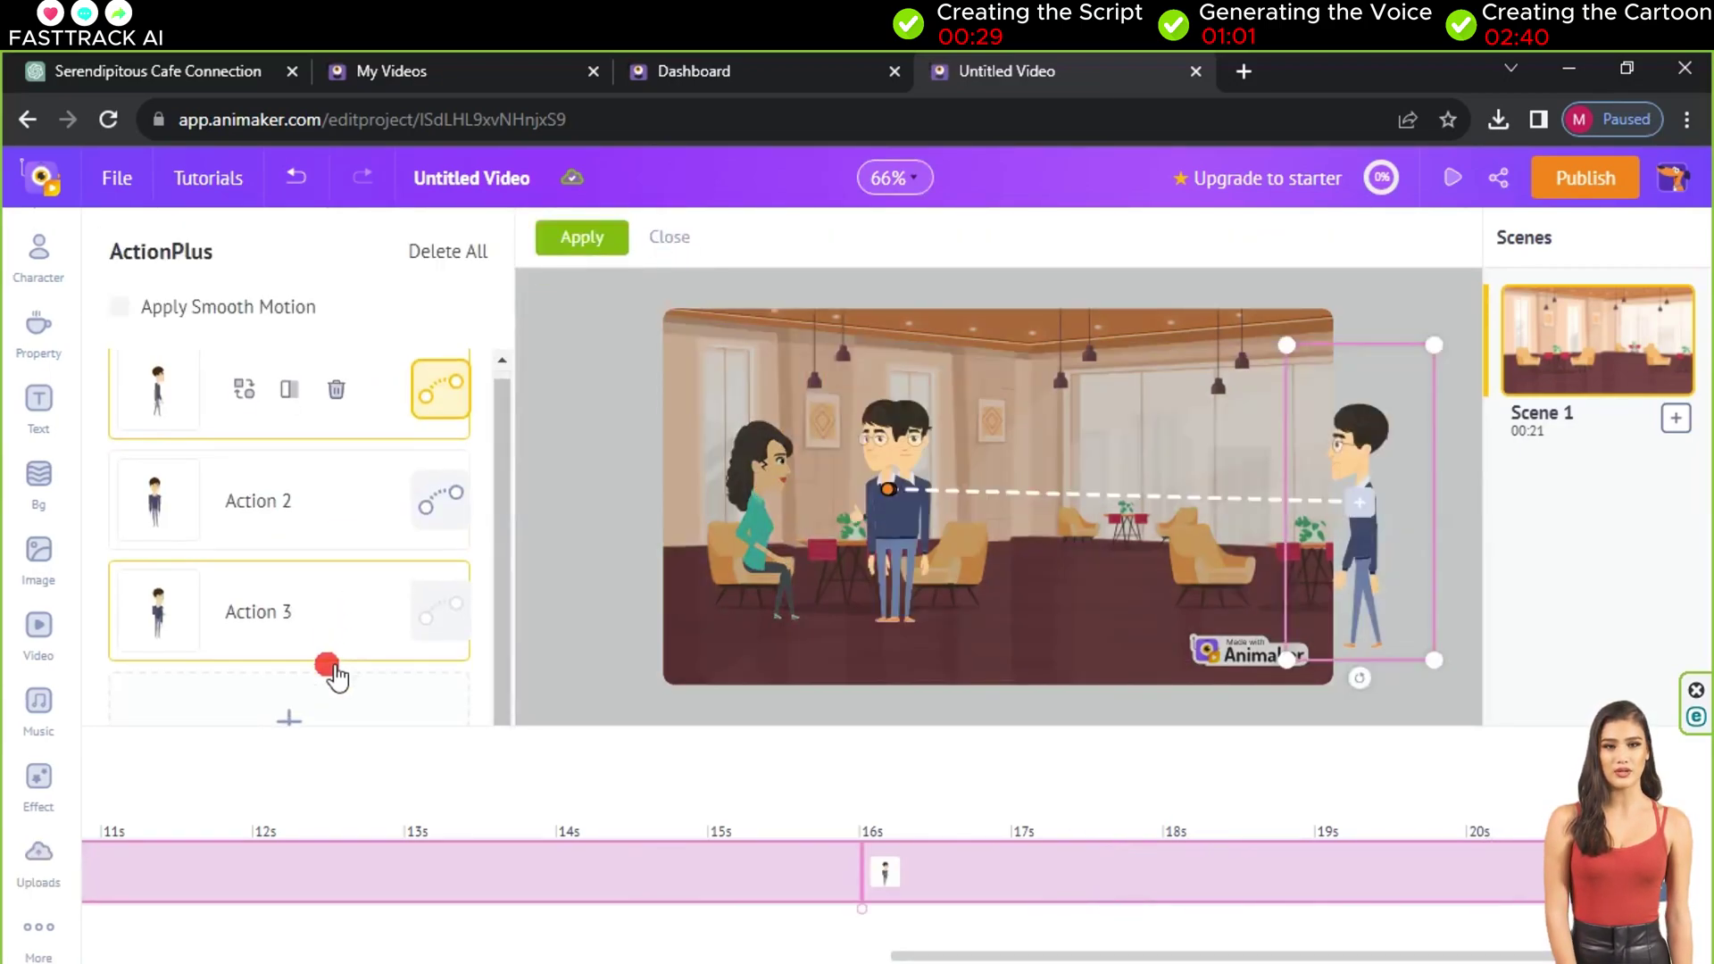
click(1469, 837)
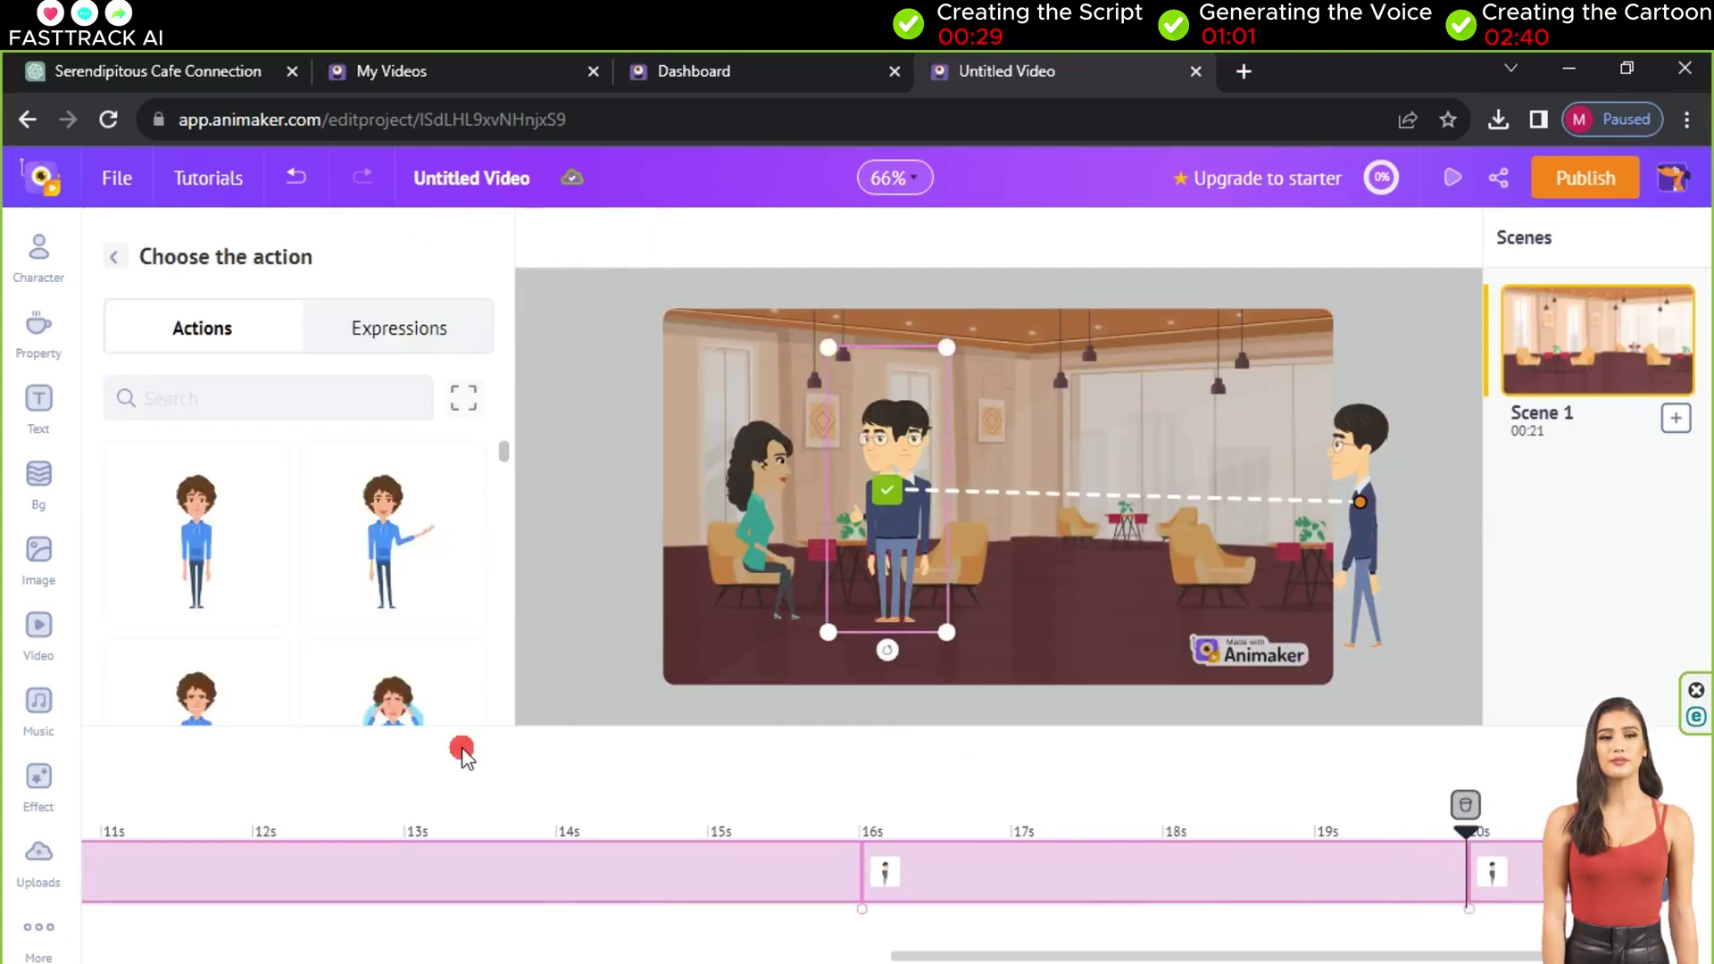
scroll(411, 616, down, 2)
click(256, 490)
drag(1011, 348, 1000, 369)
drag(962, 542, 962, 551)
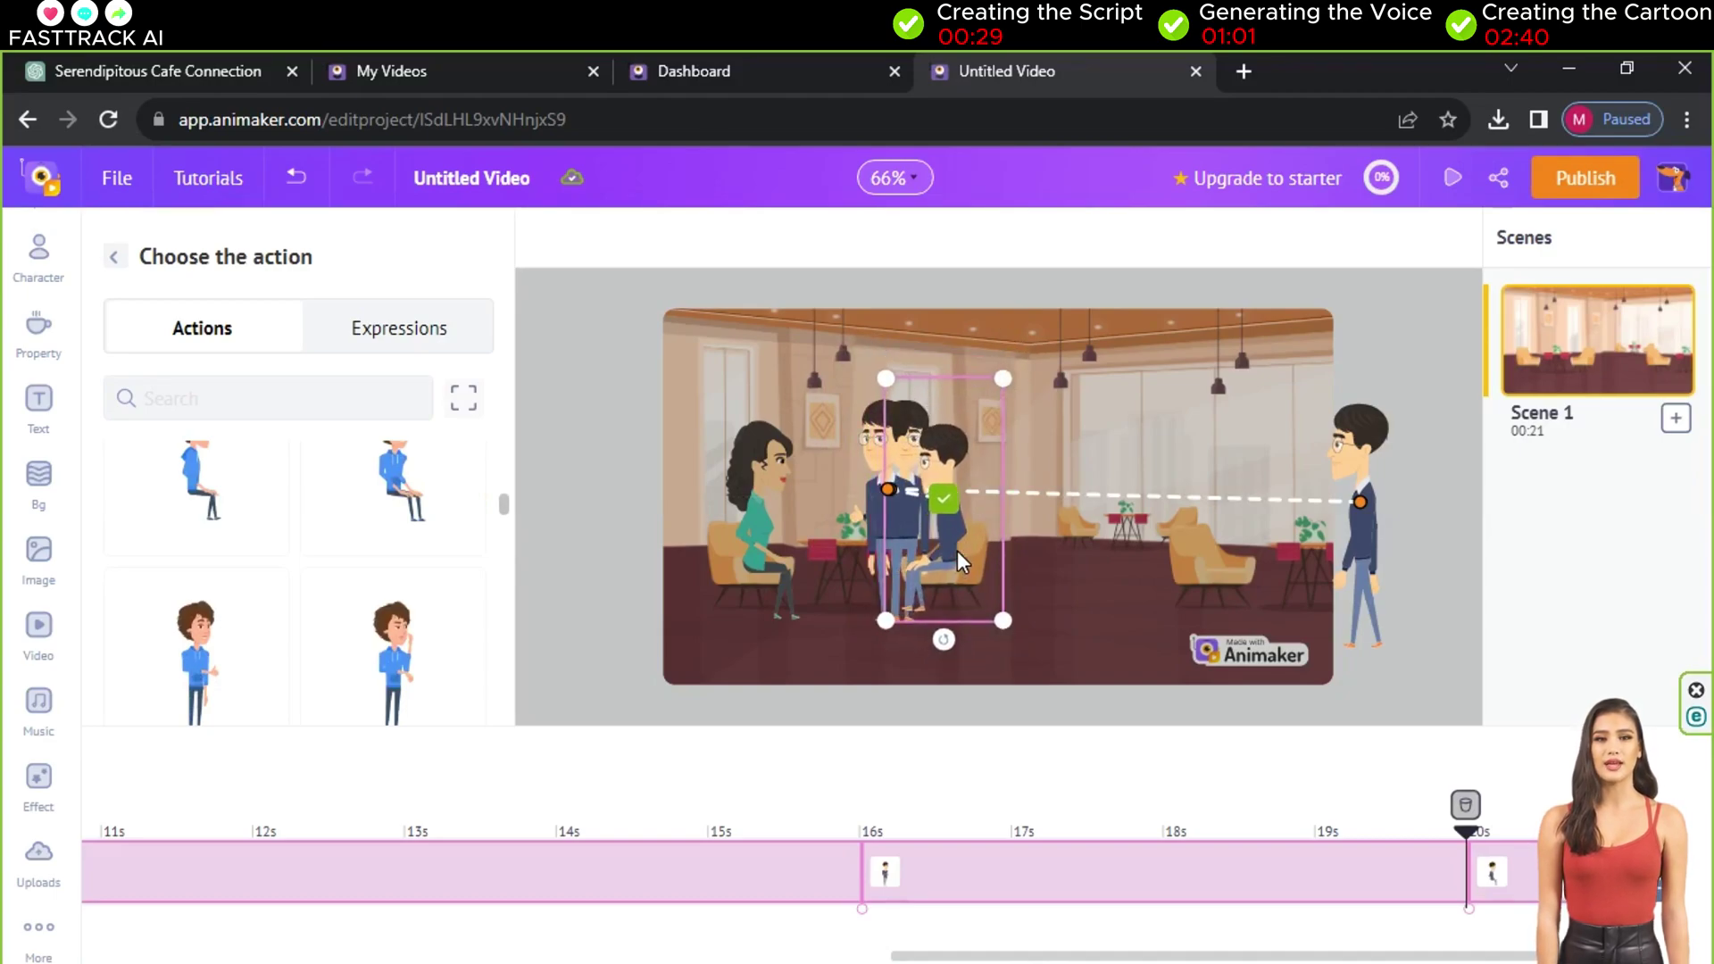
- Switch the motion path of the man's third action and apply his ActionPlus sequence
click(116, 256)
scroll(370, 603, down, 1)
click(443, 528)
click(582, 254)
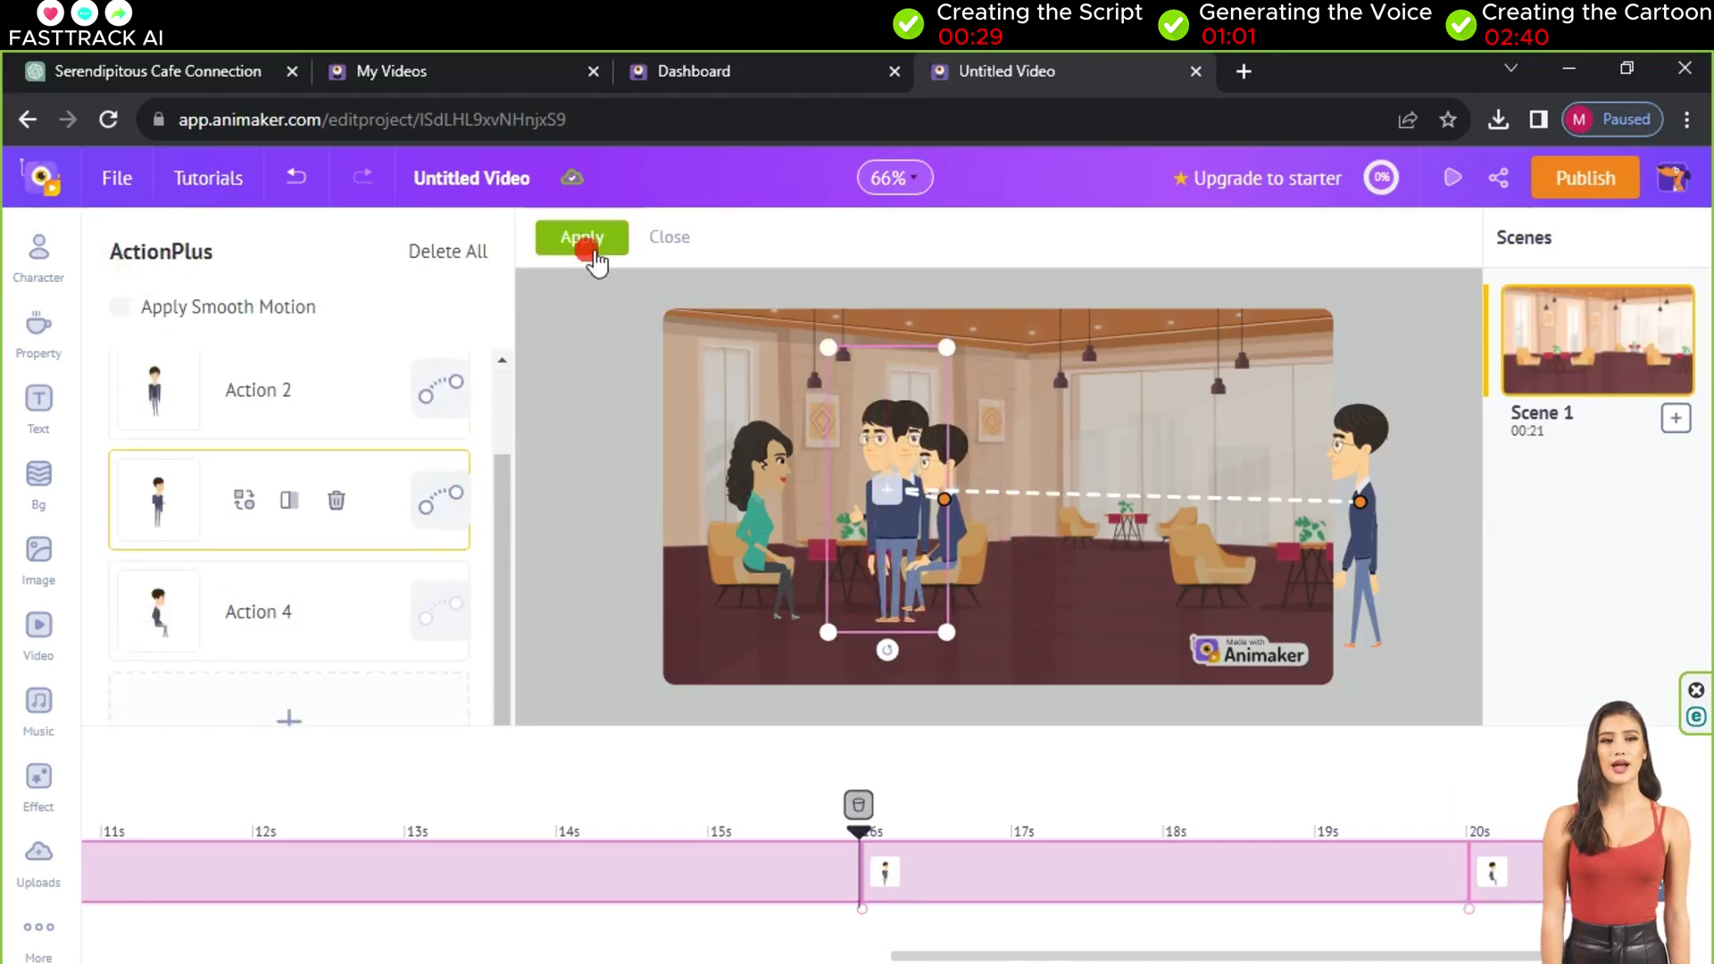
- Play the scene from the start to check both characters' movements
drag(893, 957, 91, 957)
click(114, 832)
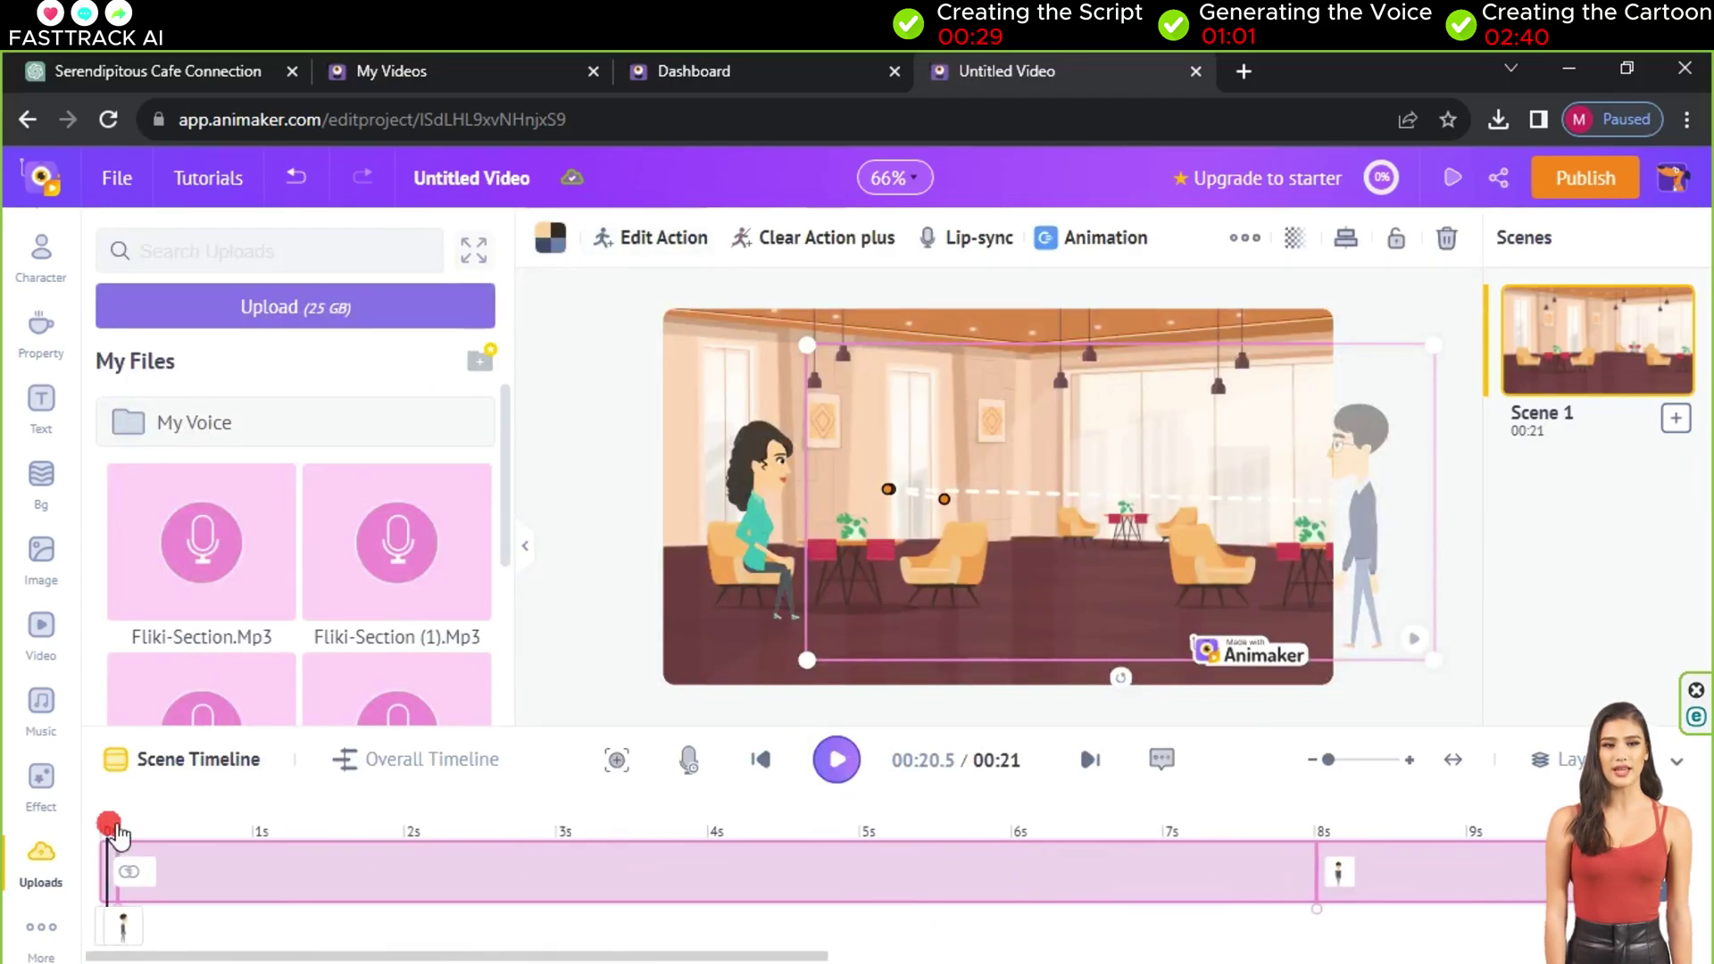
click(859, 777)
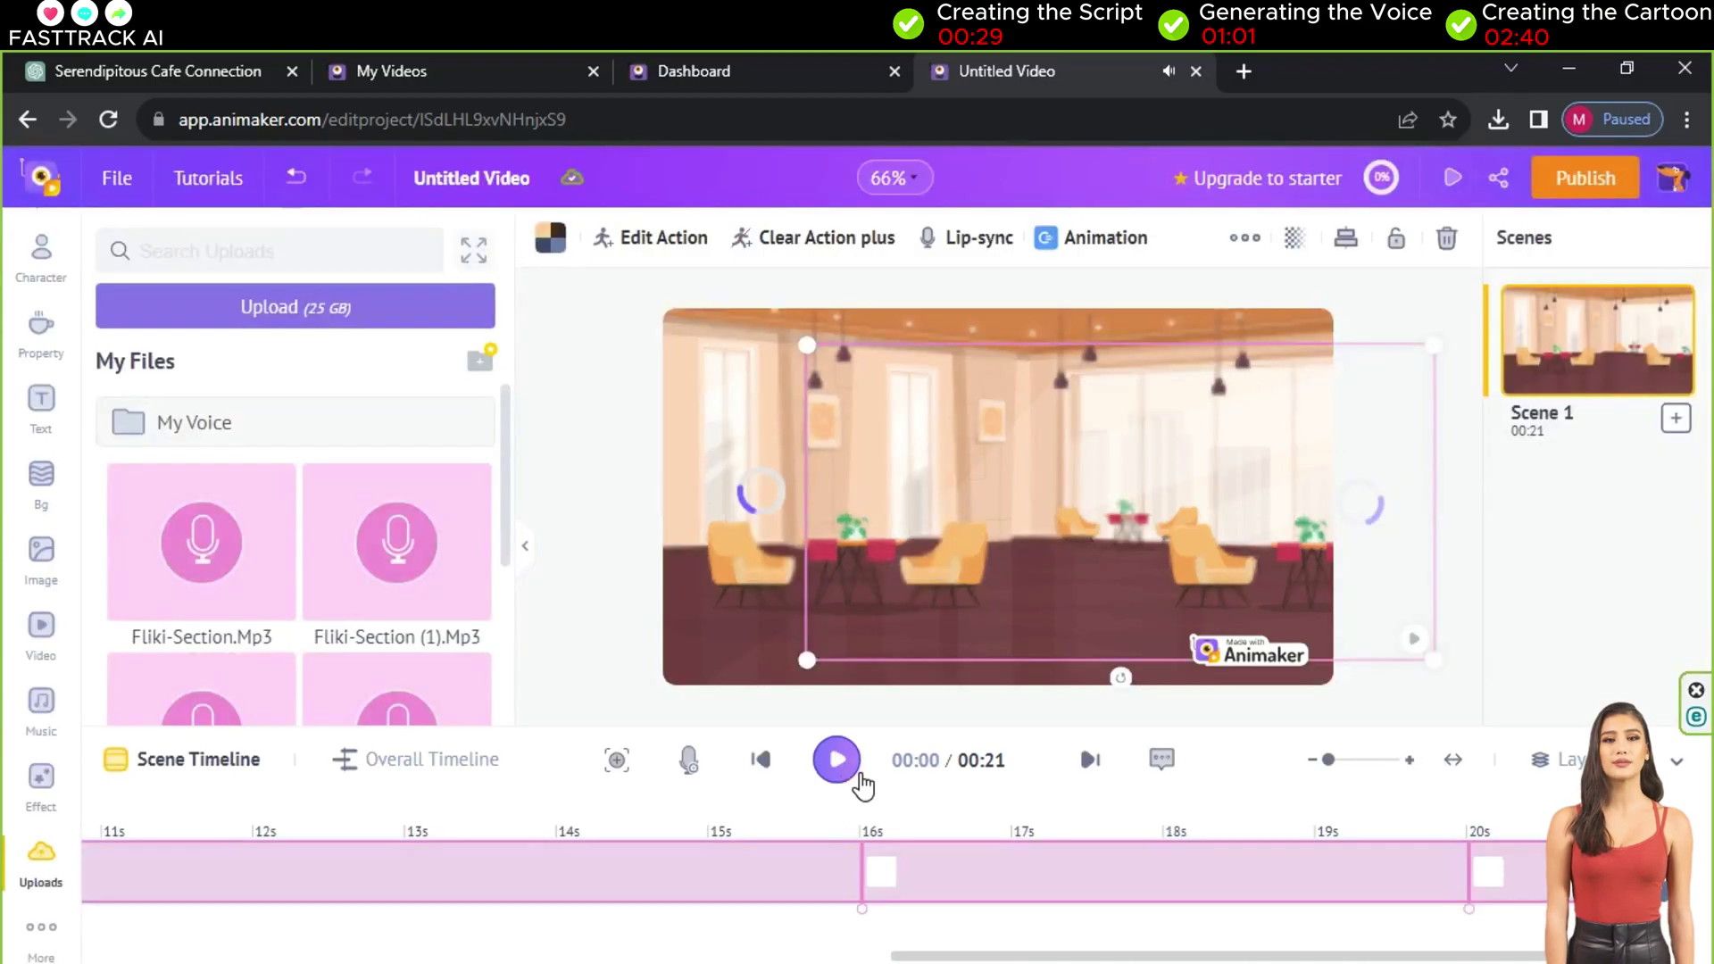
click(843, 772)
click(844, 769)
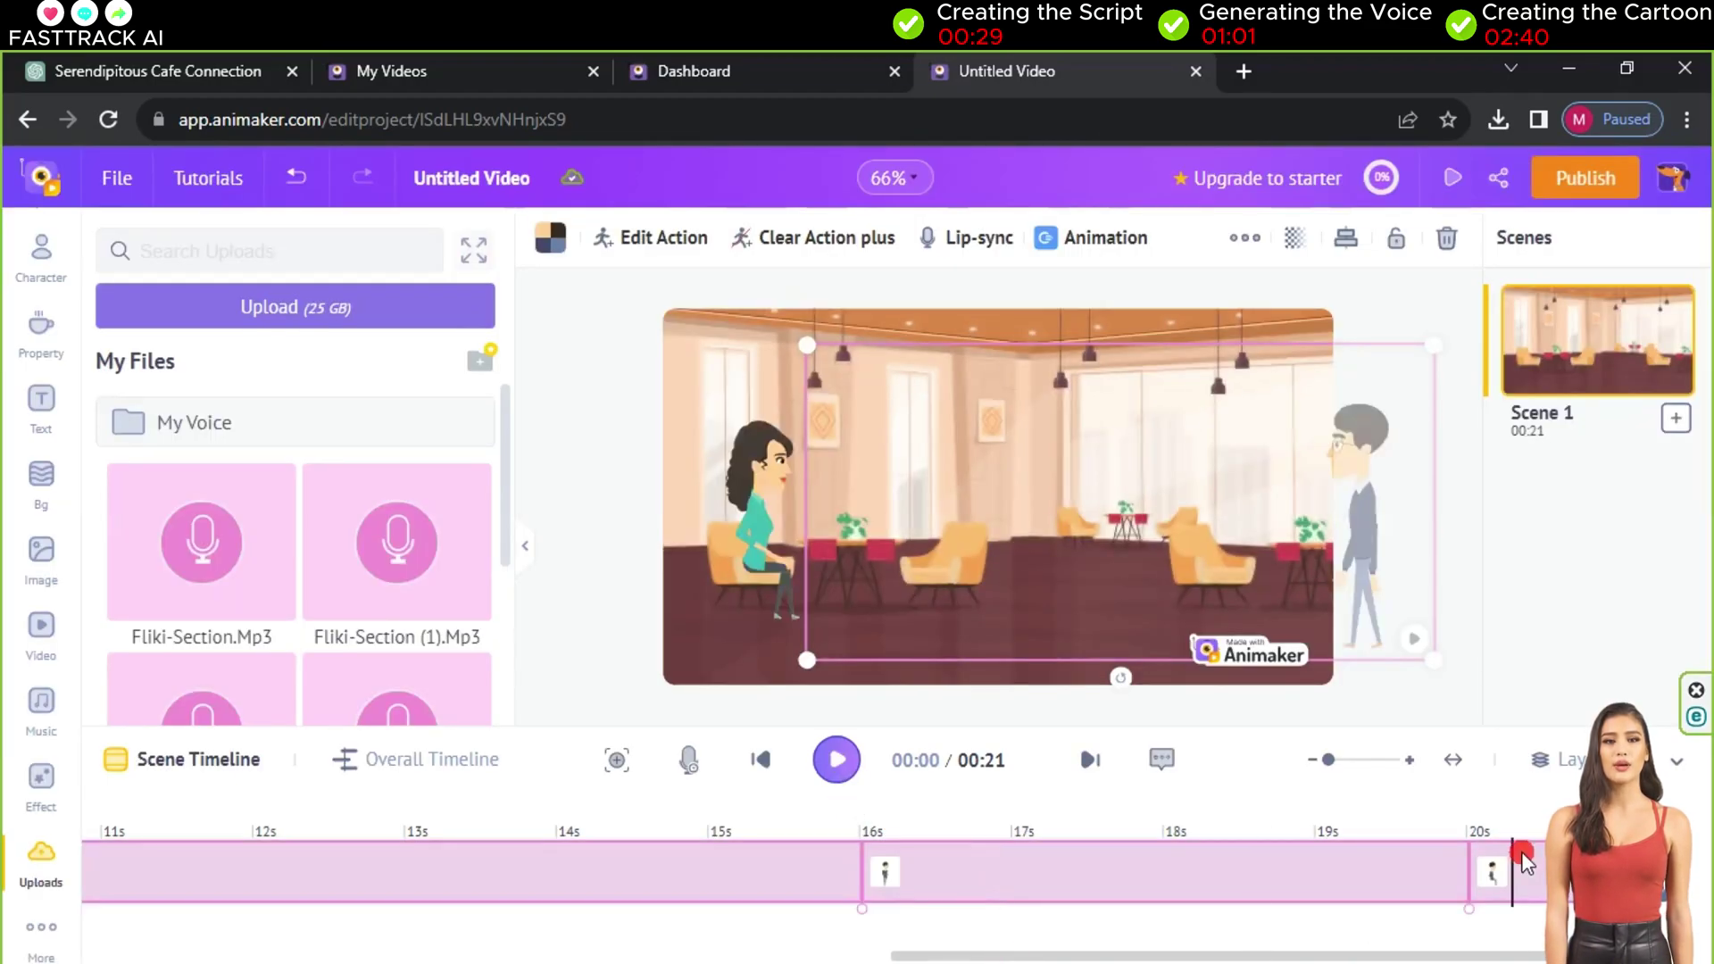
- Extend the scene's duration to 30.3 seconds
click(1664, 872)
drag(1482, 956, 1617, 956)
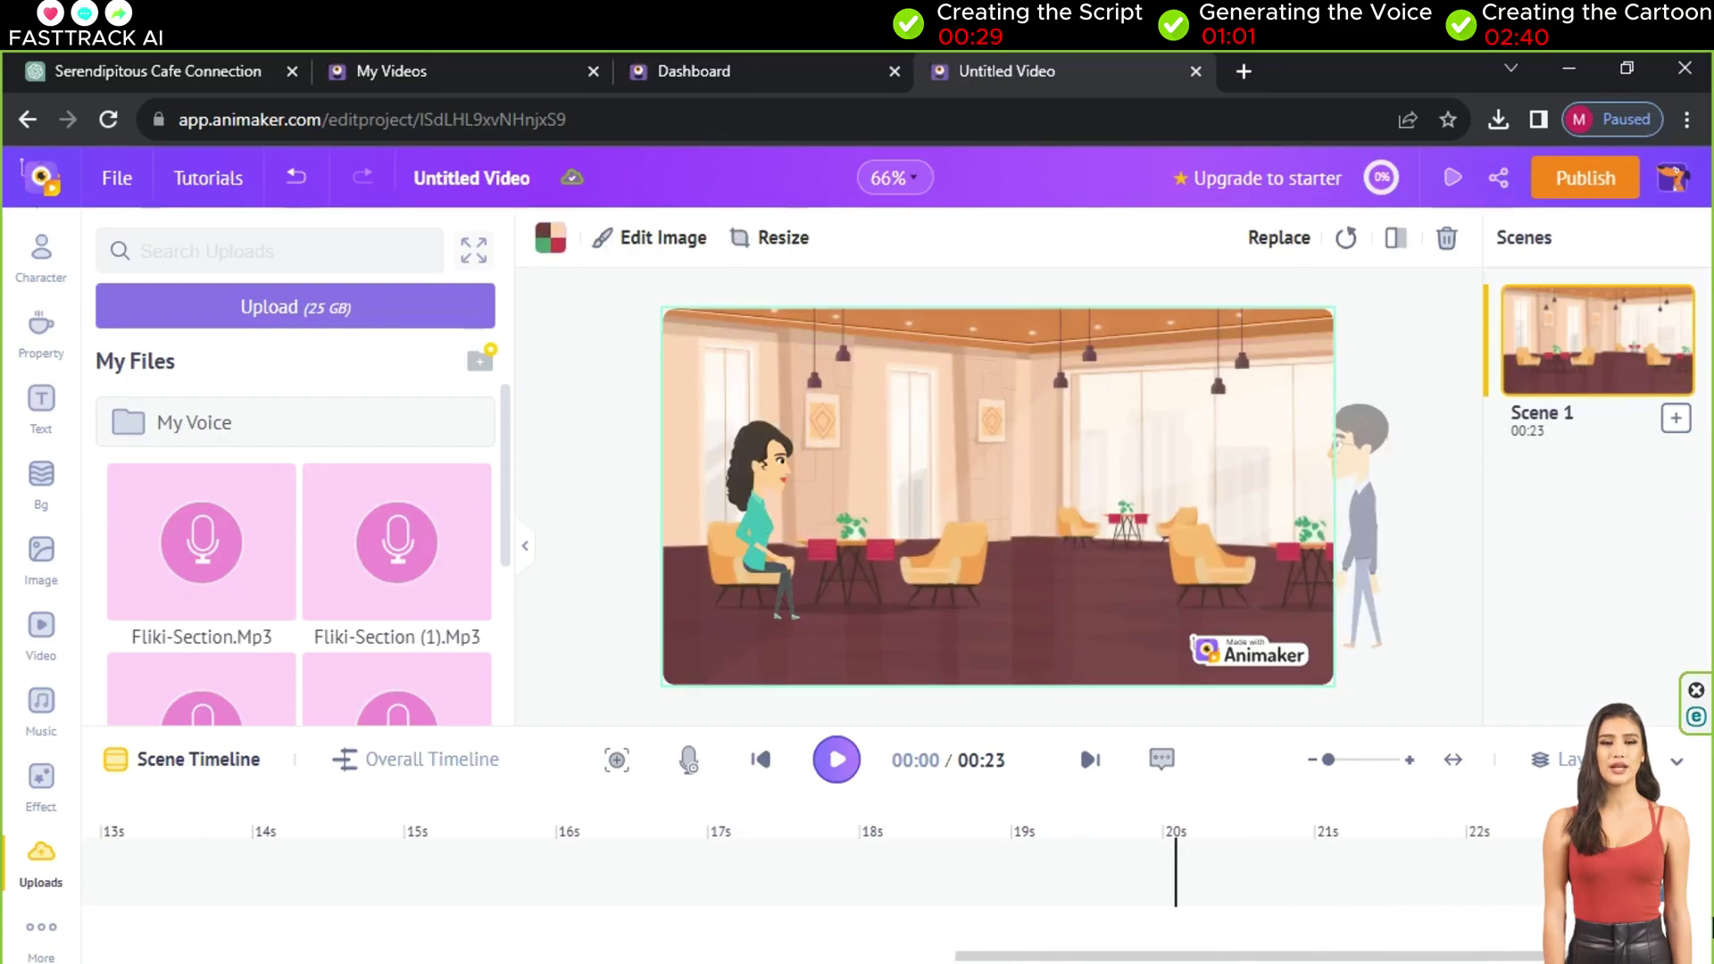
click(1664, 871)
click(1666, 597)
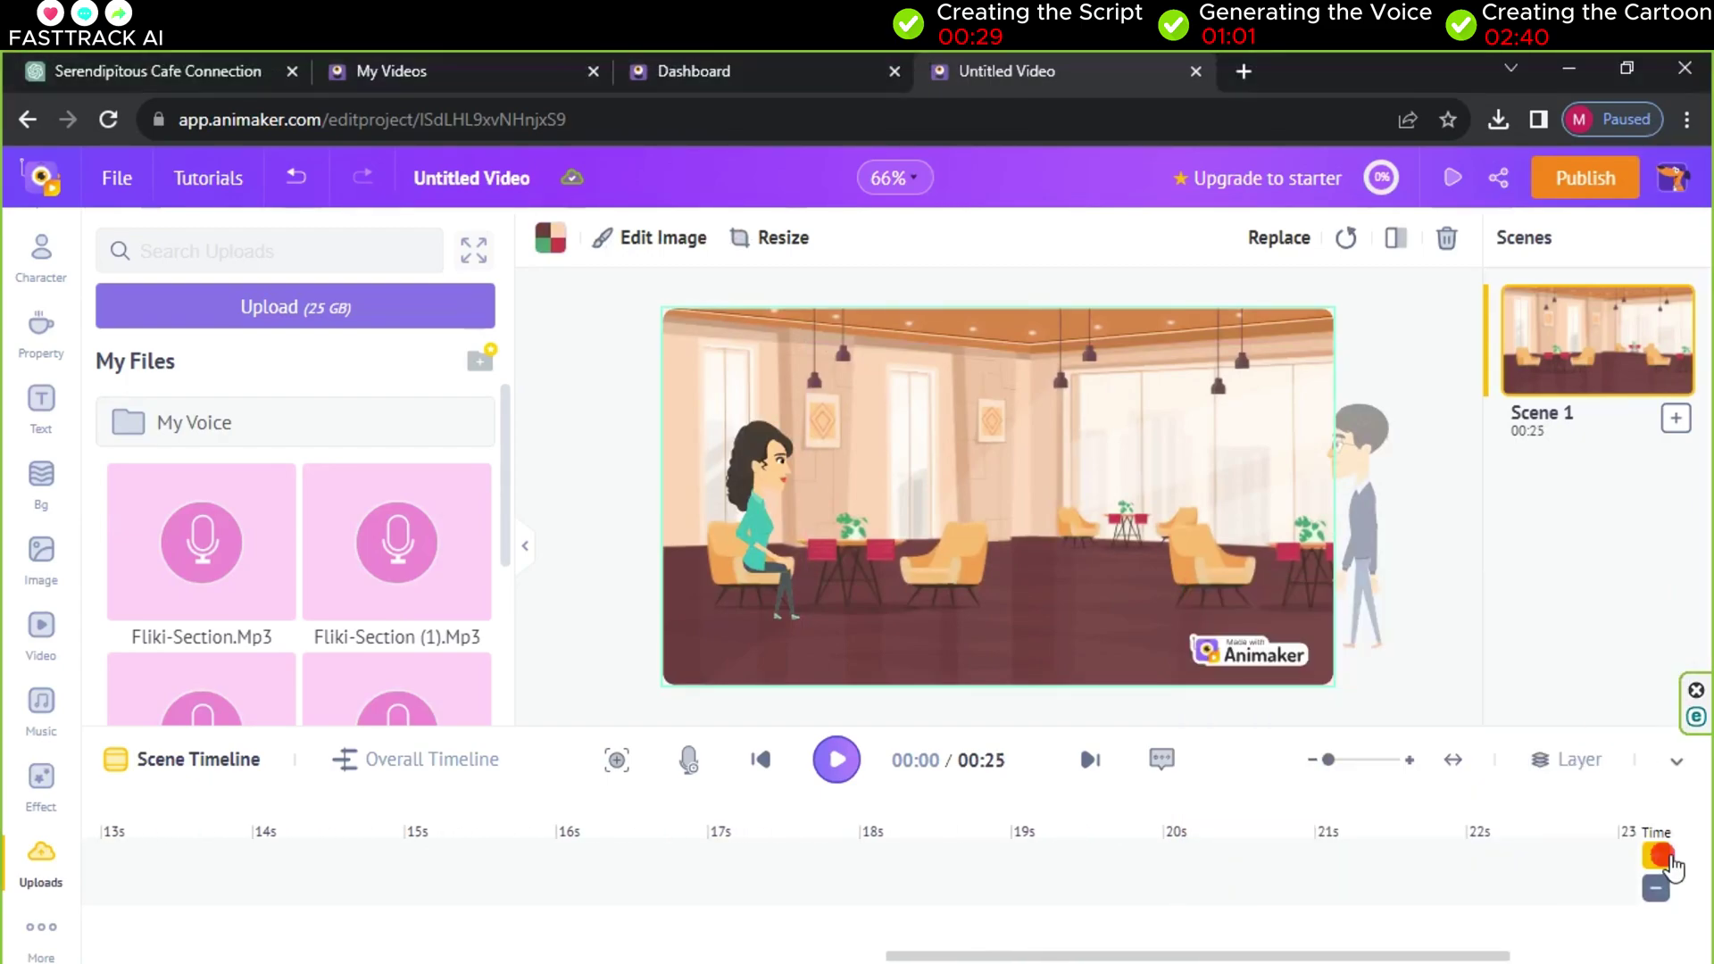
drag(1148, 956, 1398, 956)
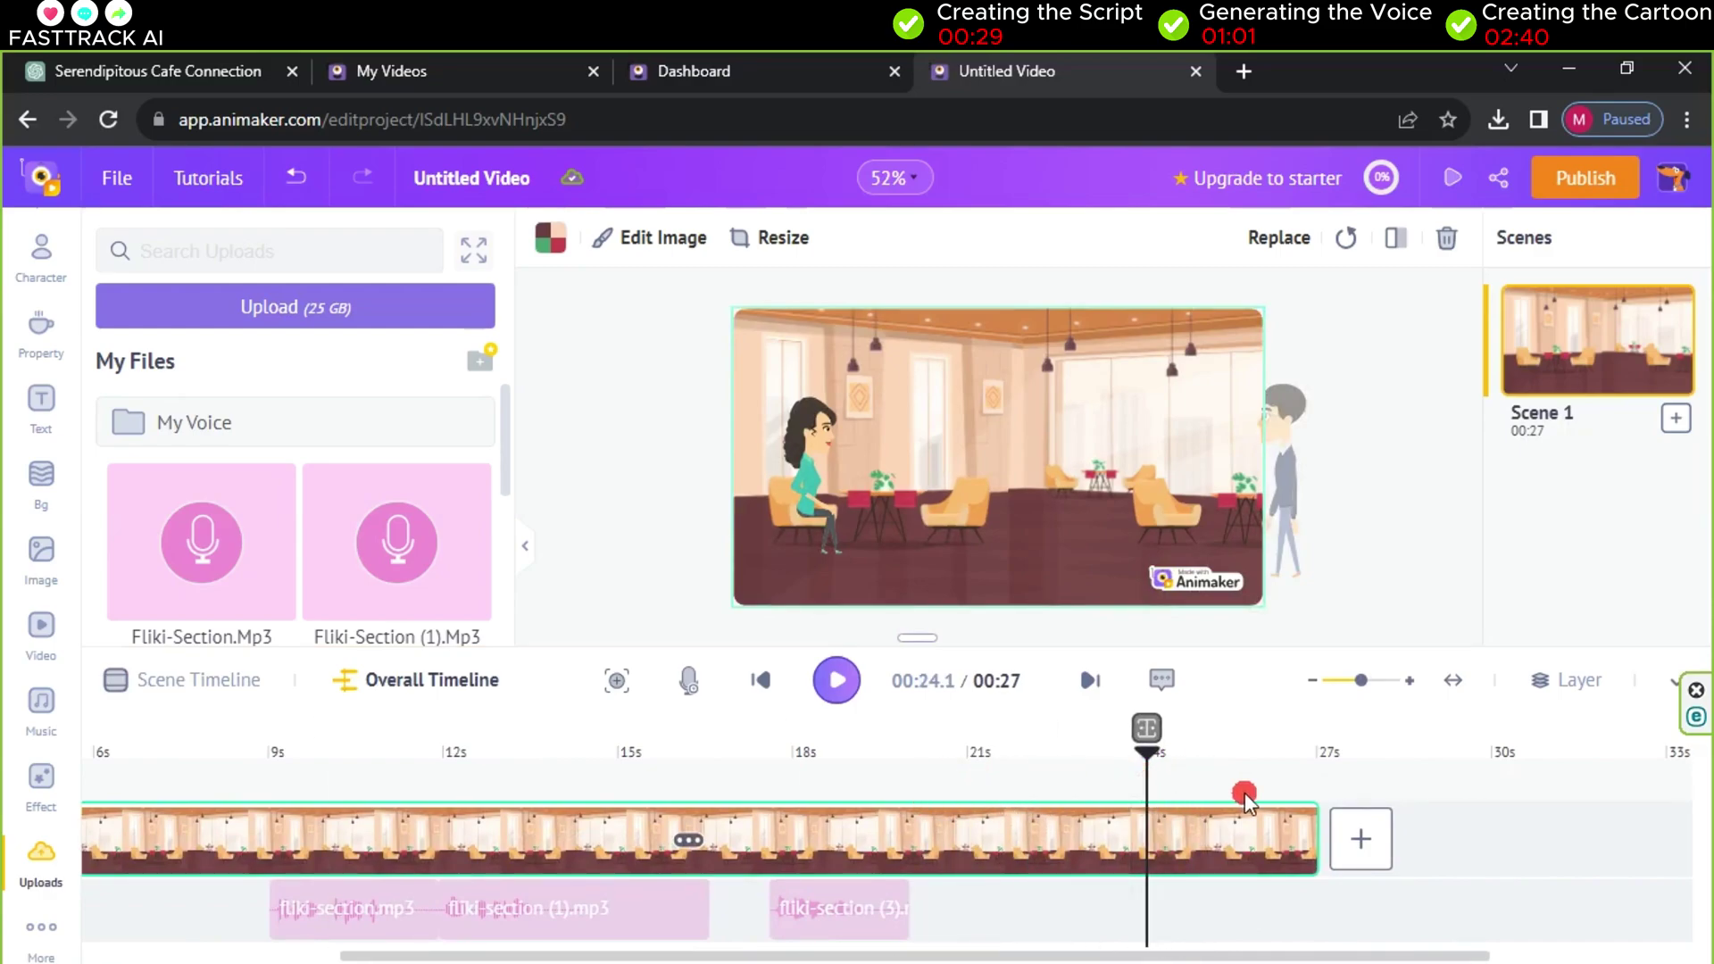
drag(1320, 844, 1513, 843)
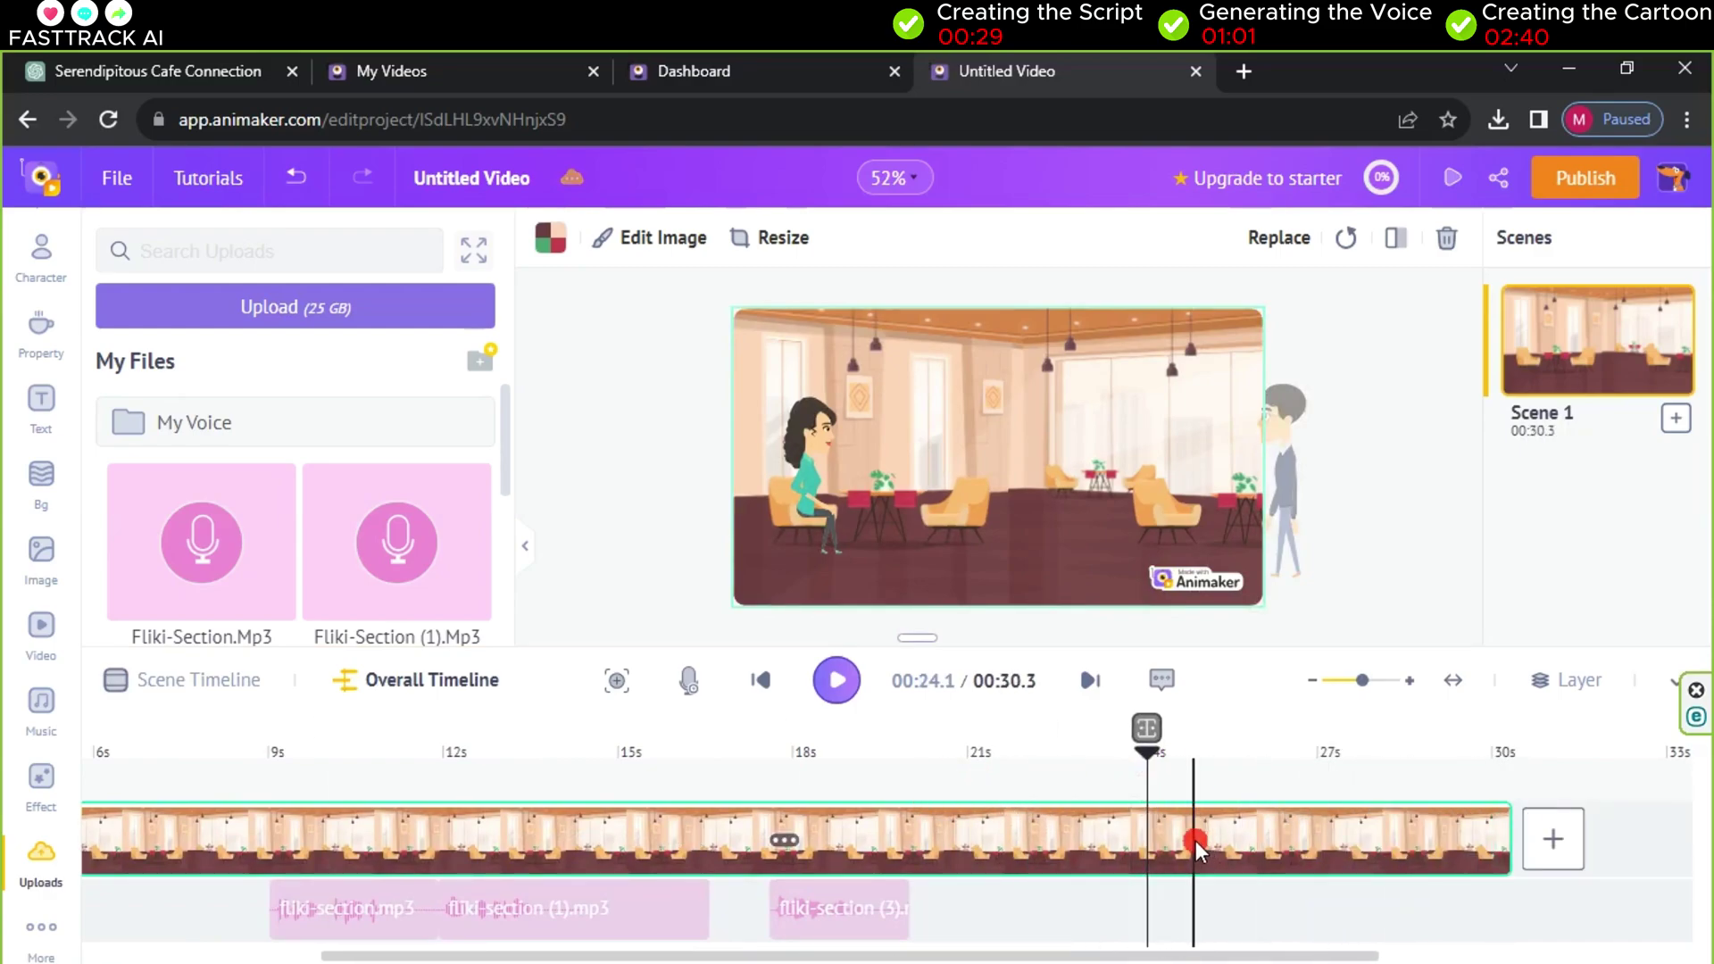
- Add a Zoom camera move at about 16.5 seconds framing the woman and the two nearest tables, and preview it
click(844, 505)
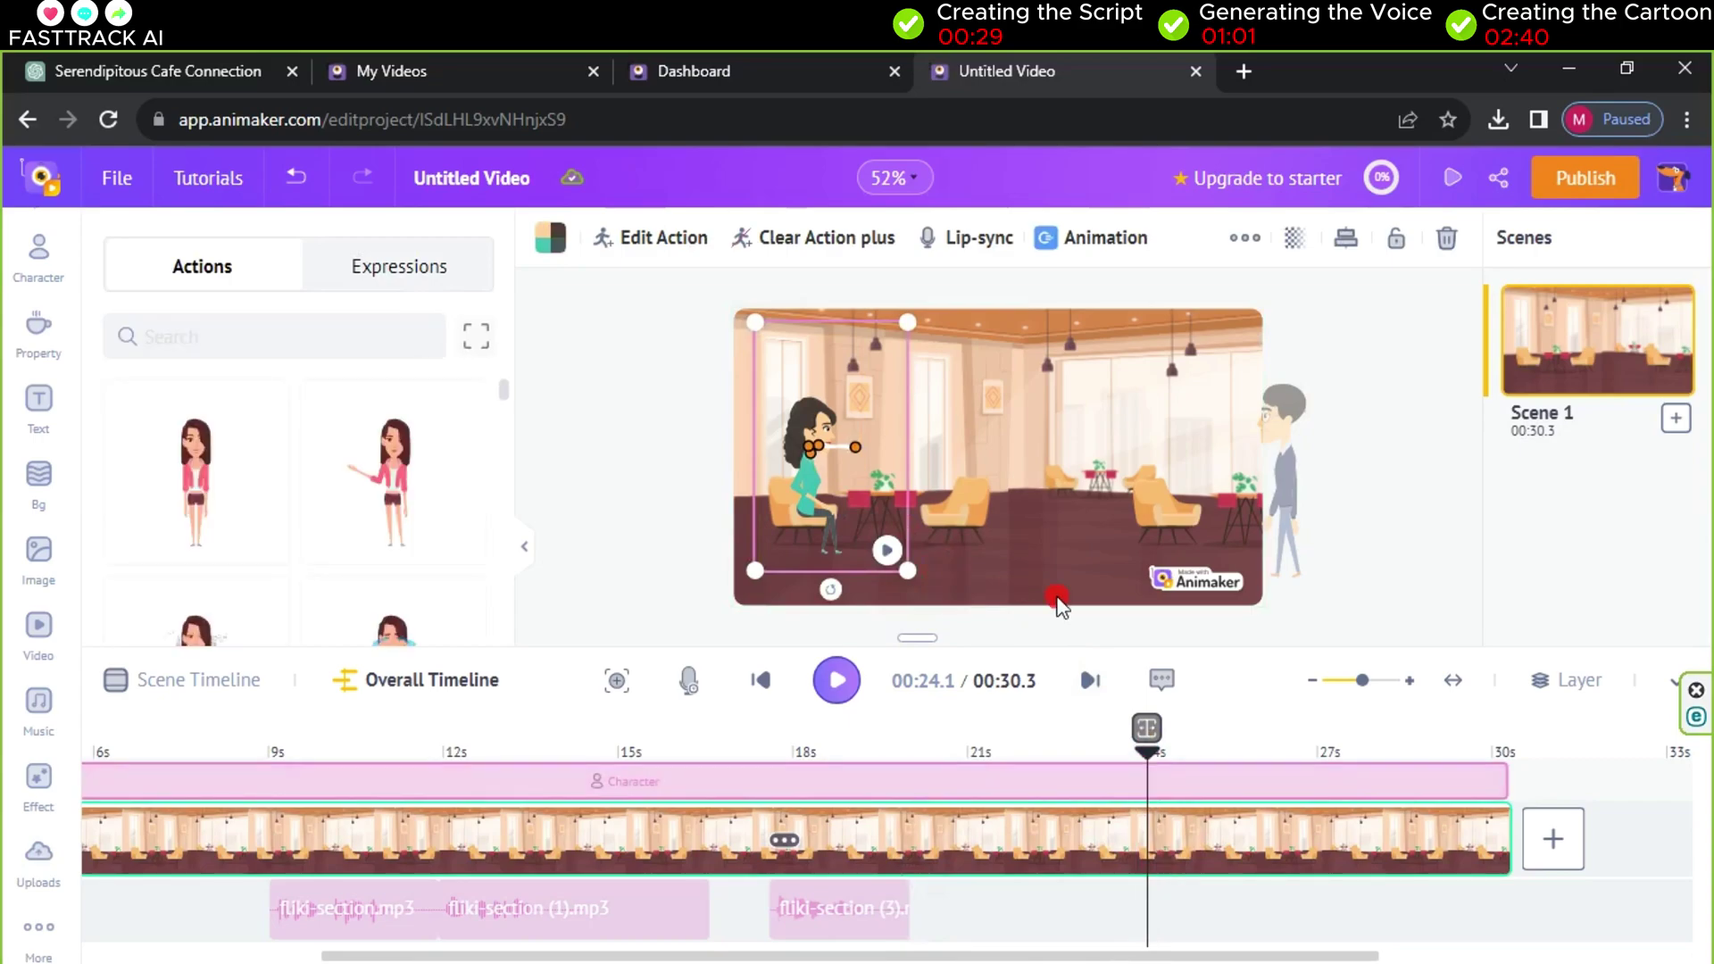
click(616, 682)
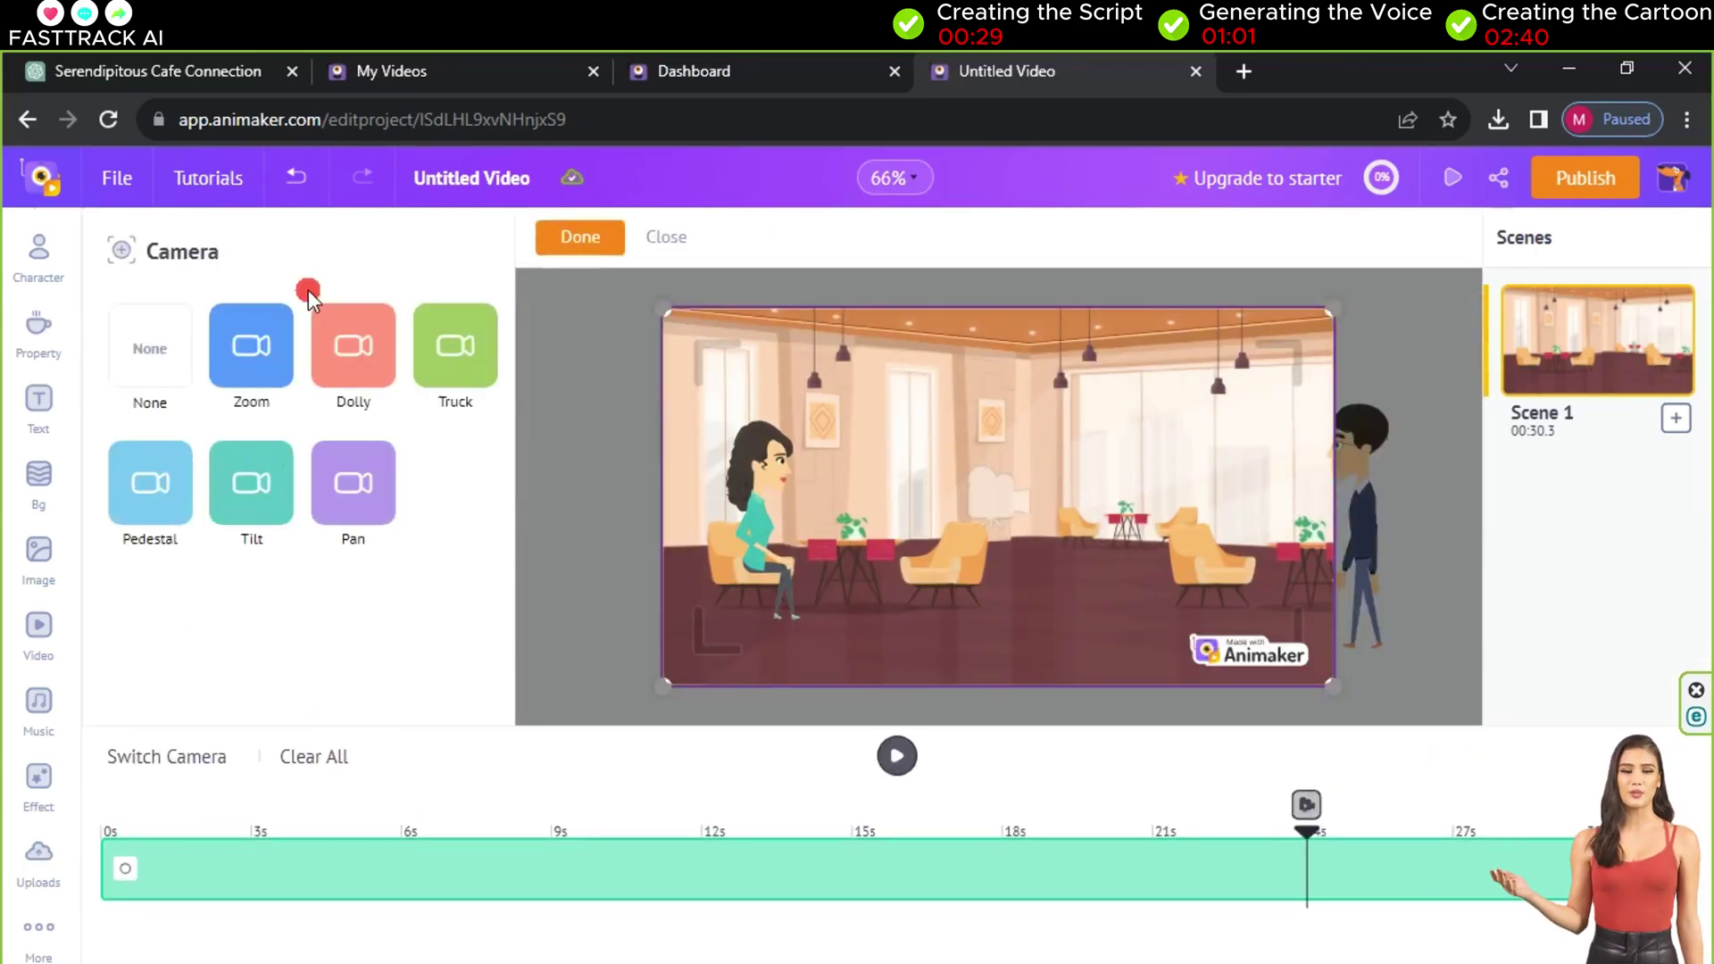
click(255, 357)
drag(290, 868, 942, 866)
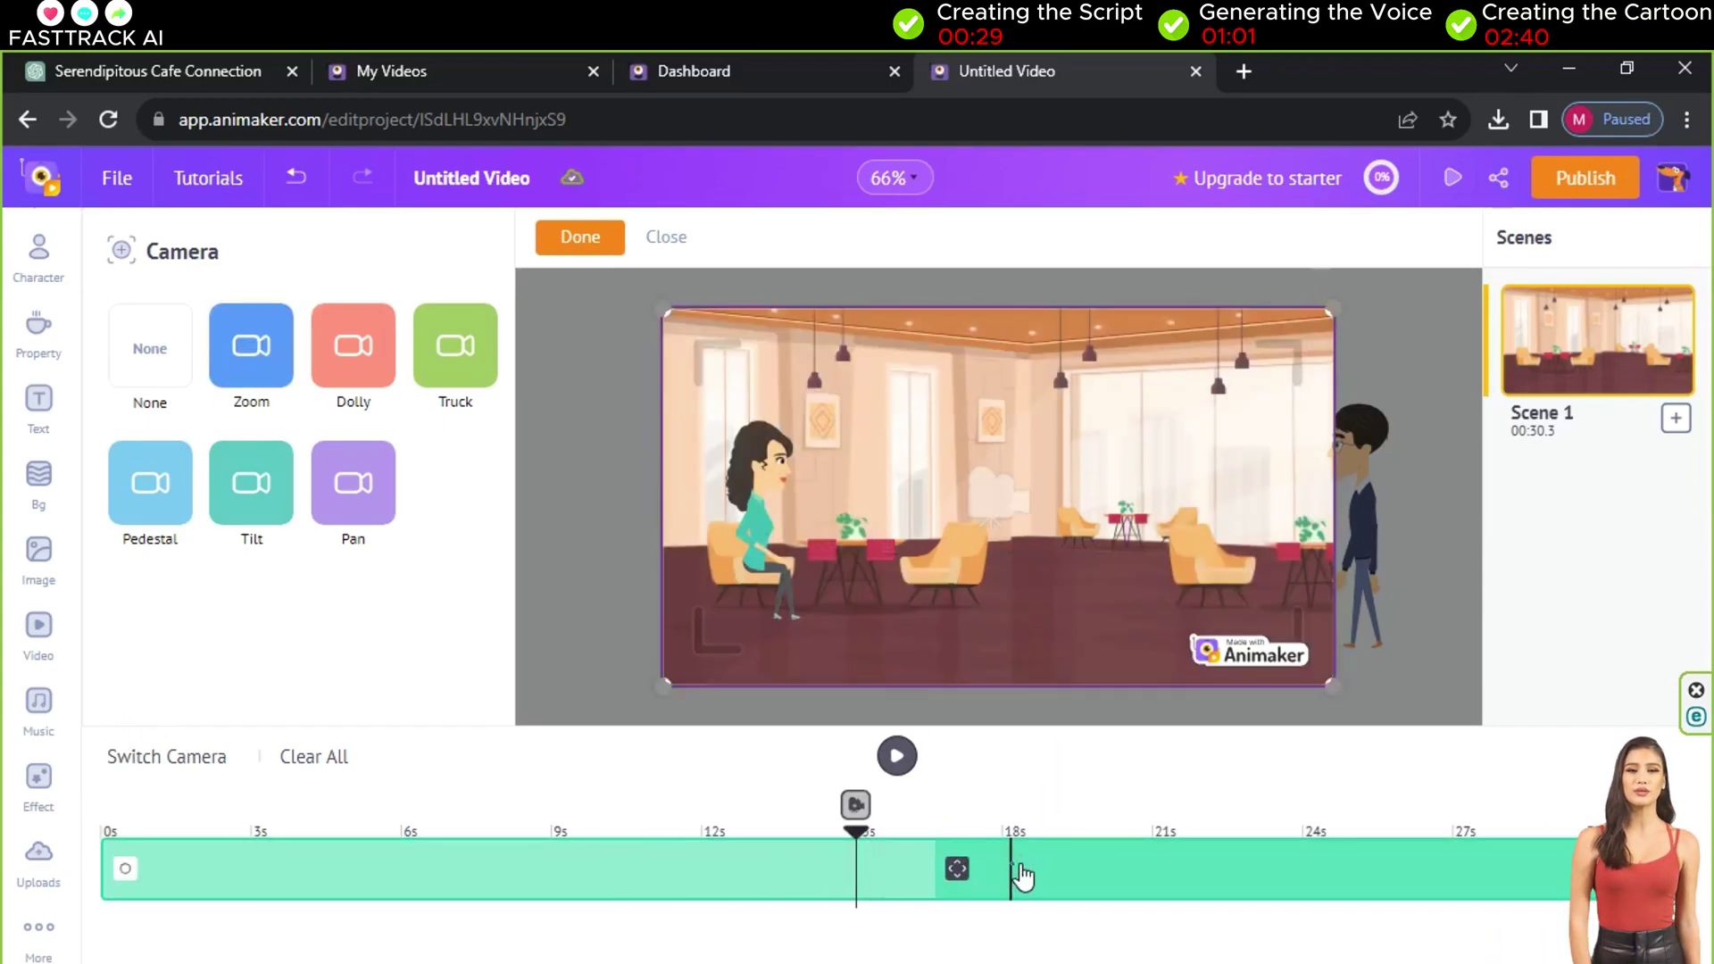
click(1018, 871)
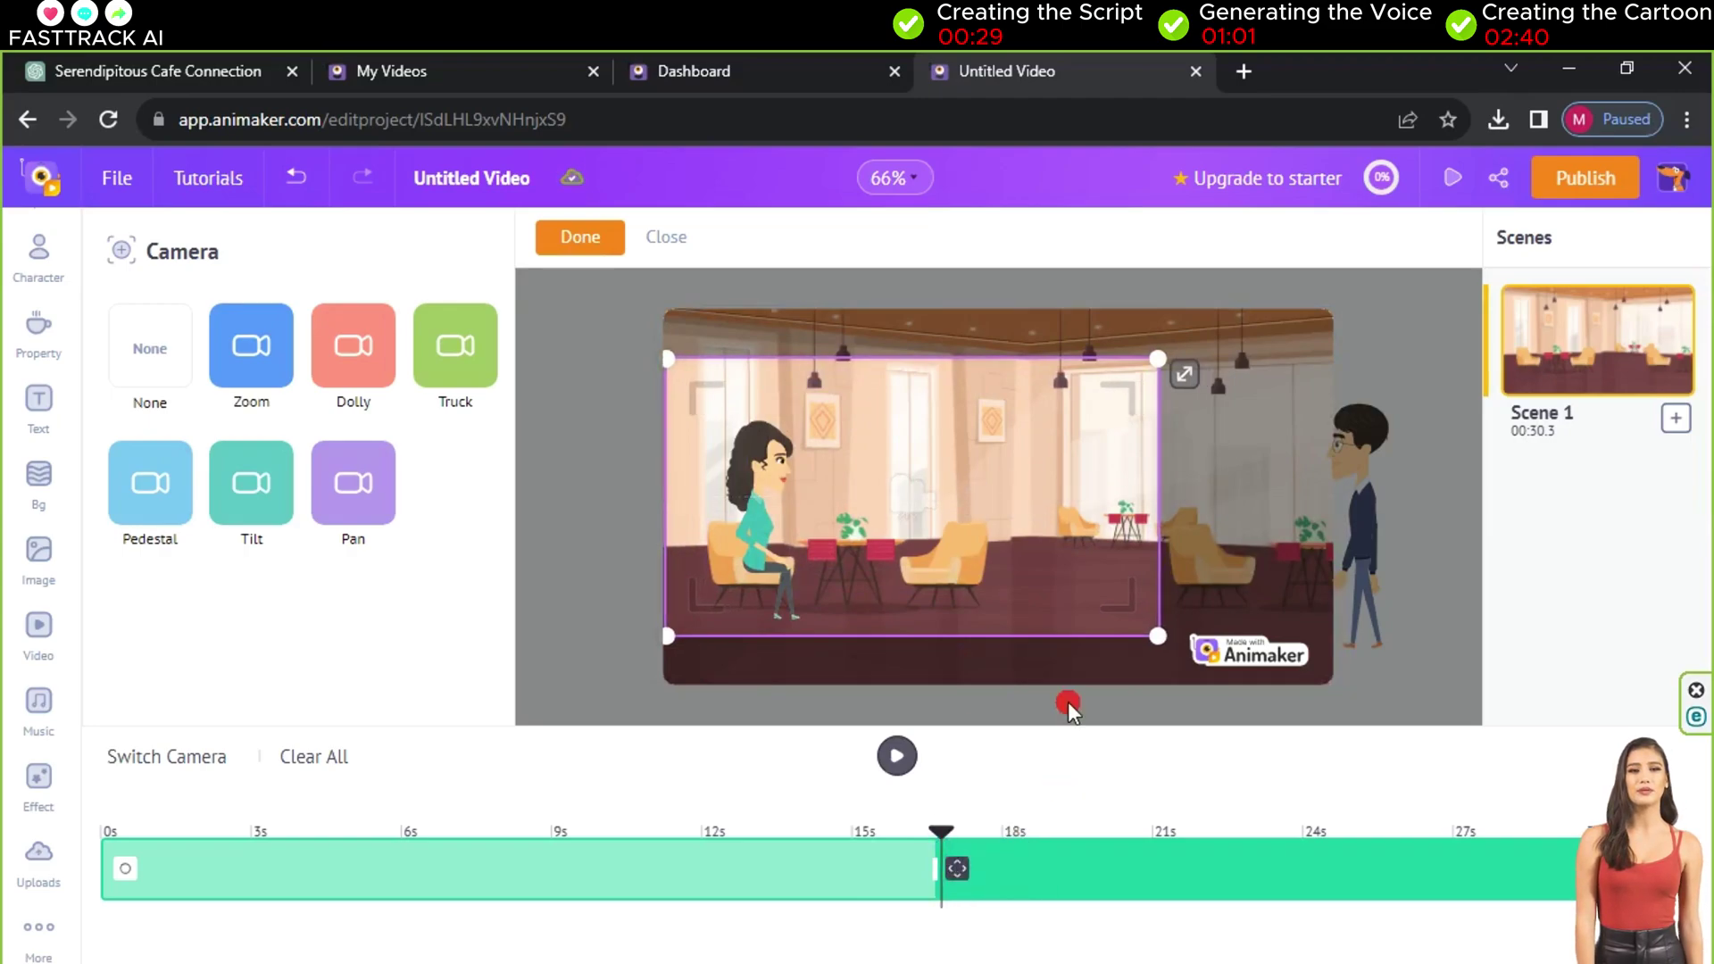
click(581, 238)
click(848, 765)
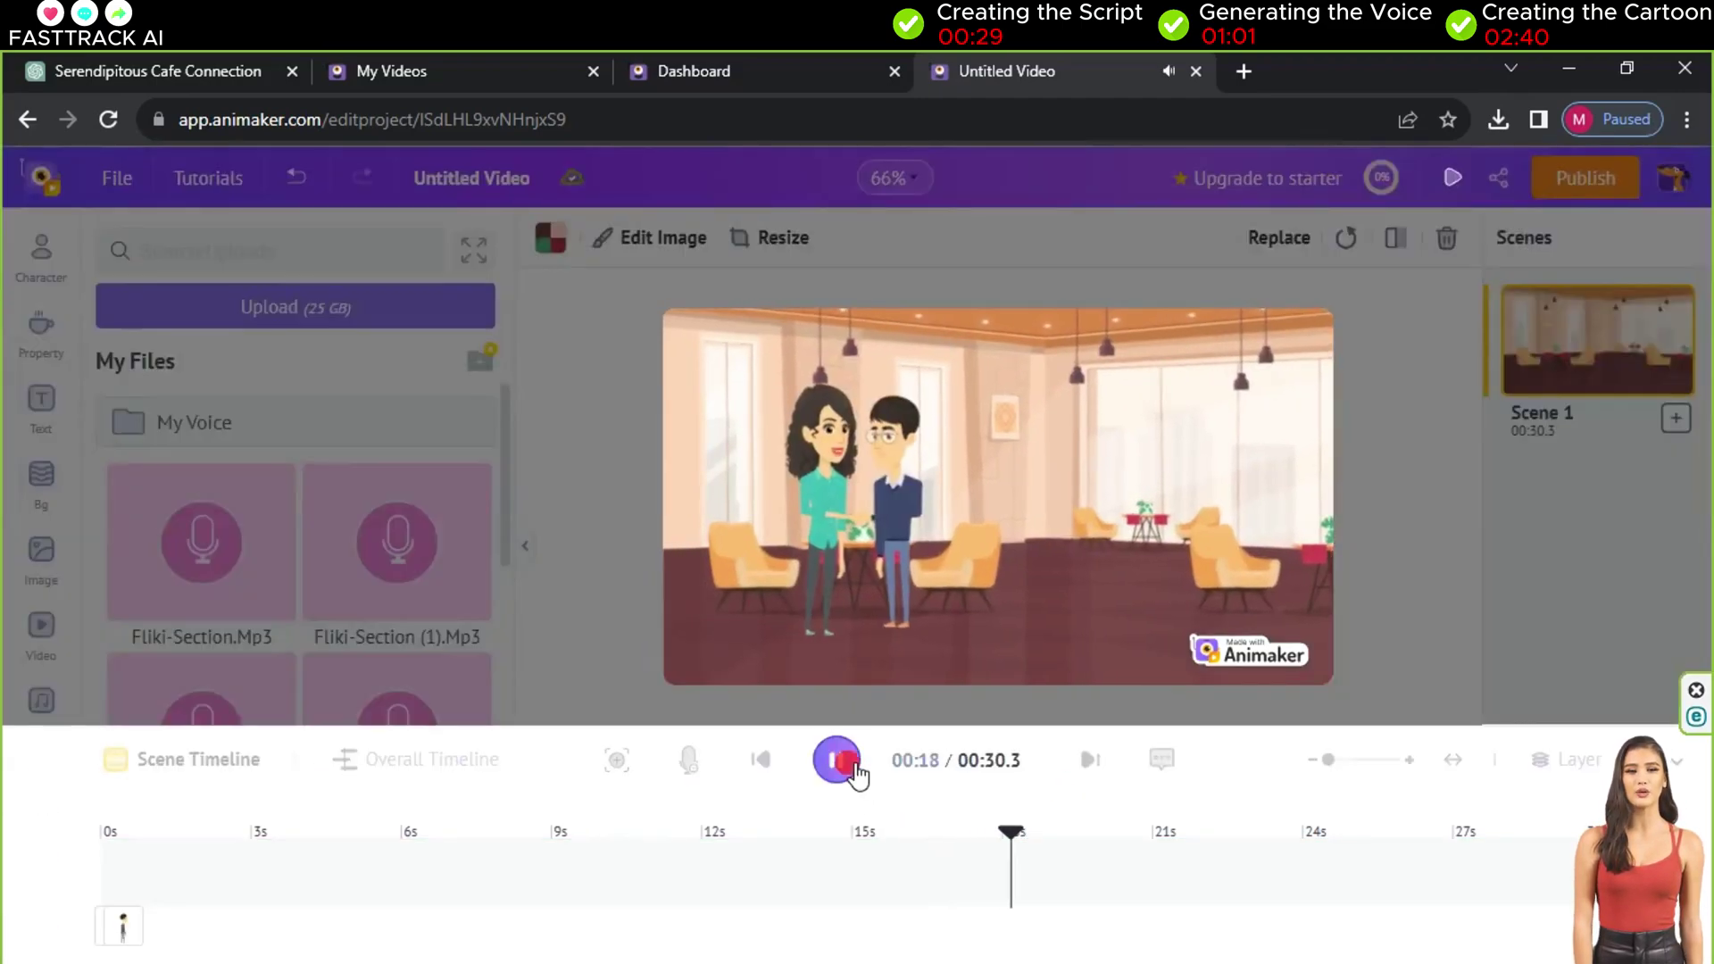
click(839, 762)
- Add the last audio file from the uploads to the scene, starting at about 22.9 seconds
scroll(273, 616, down, 1)
scroll(259, 620, down, 1)
click(234, 626)
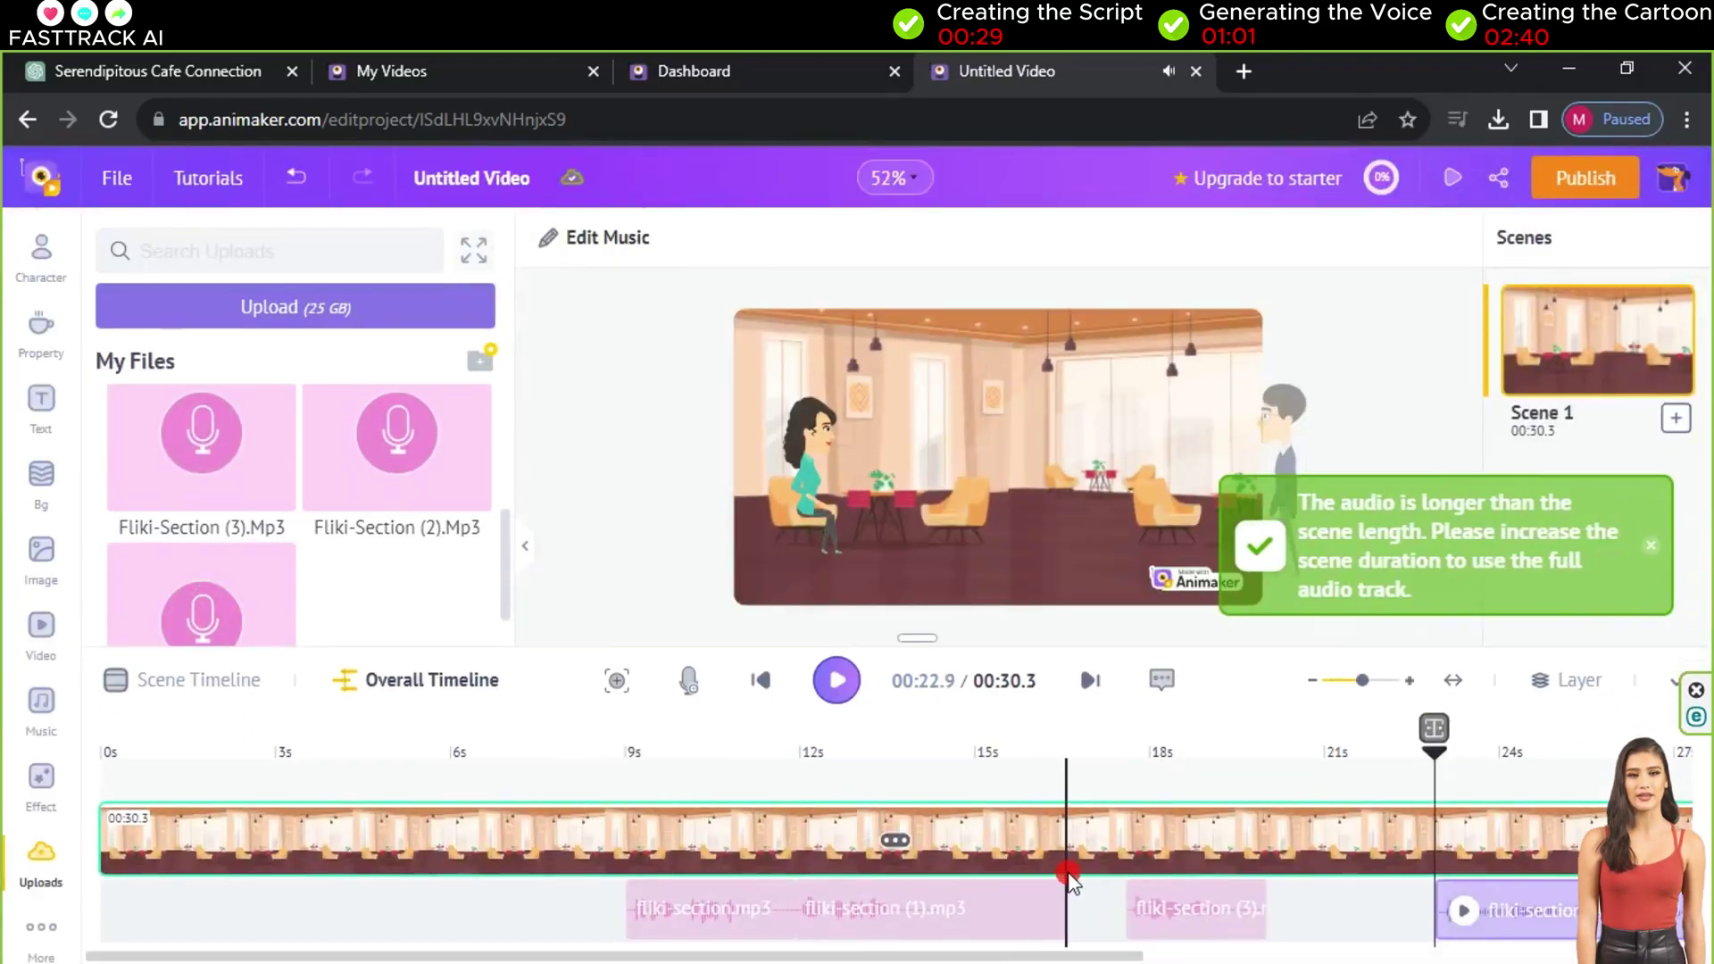
- Lengthen the fliki-section (4).mp3 clip past the end of the scene so the full audio track can be used
drag(1119, 957, 1443, 957)
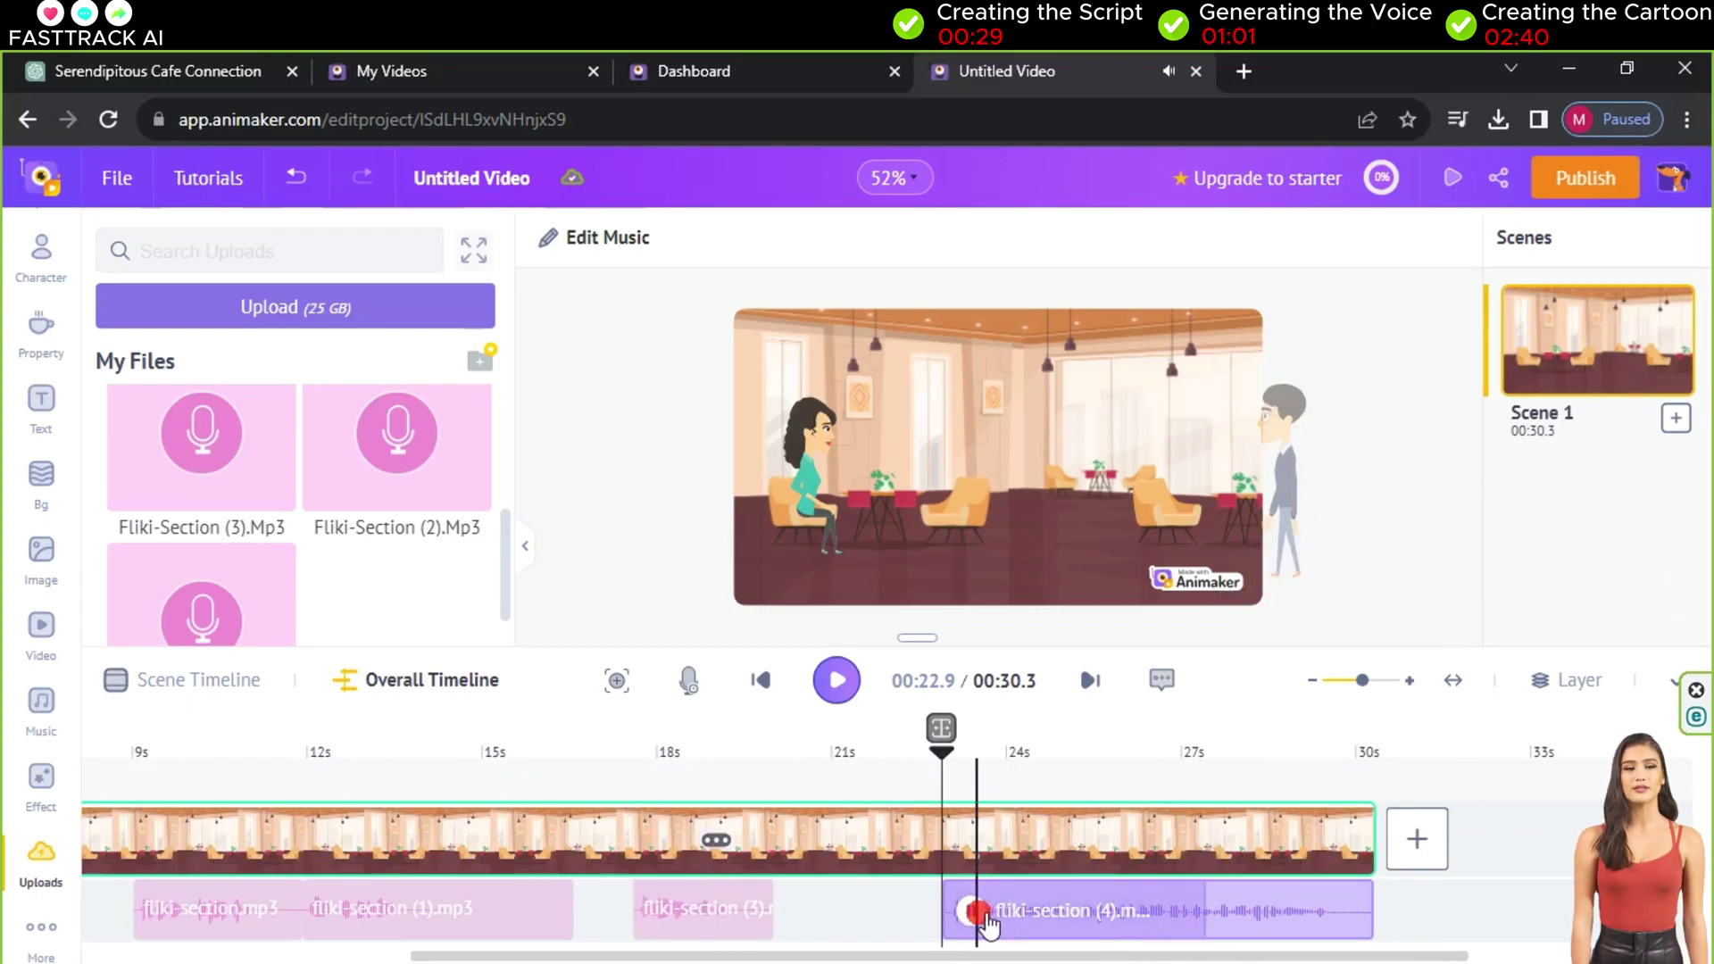
mouse_move(985, 927)
drag(1385, 916, 1653, 916)
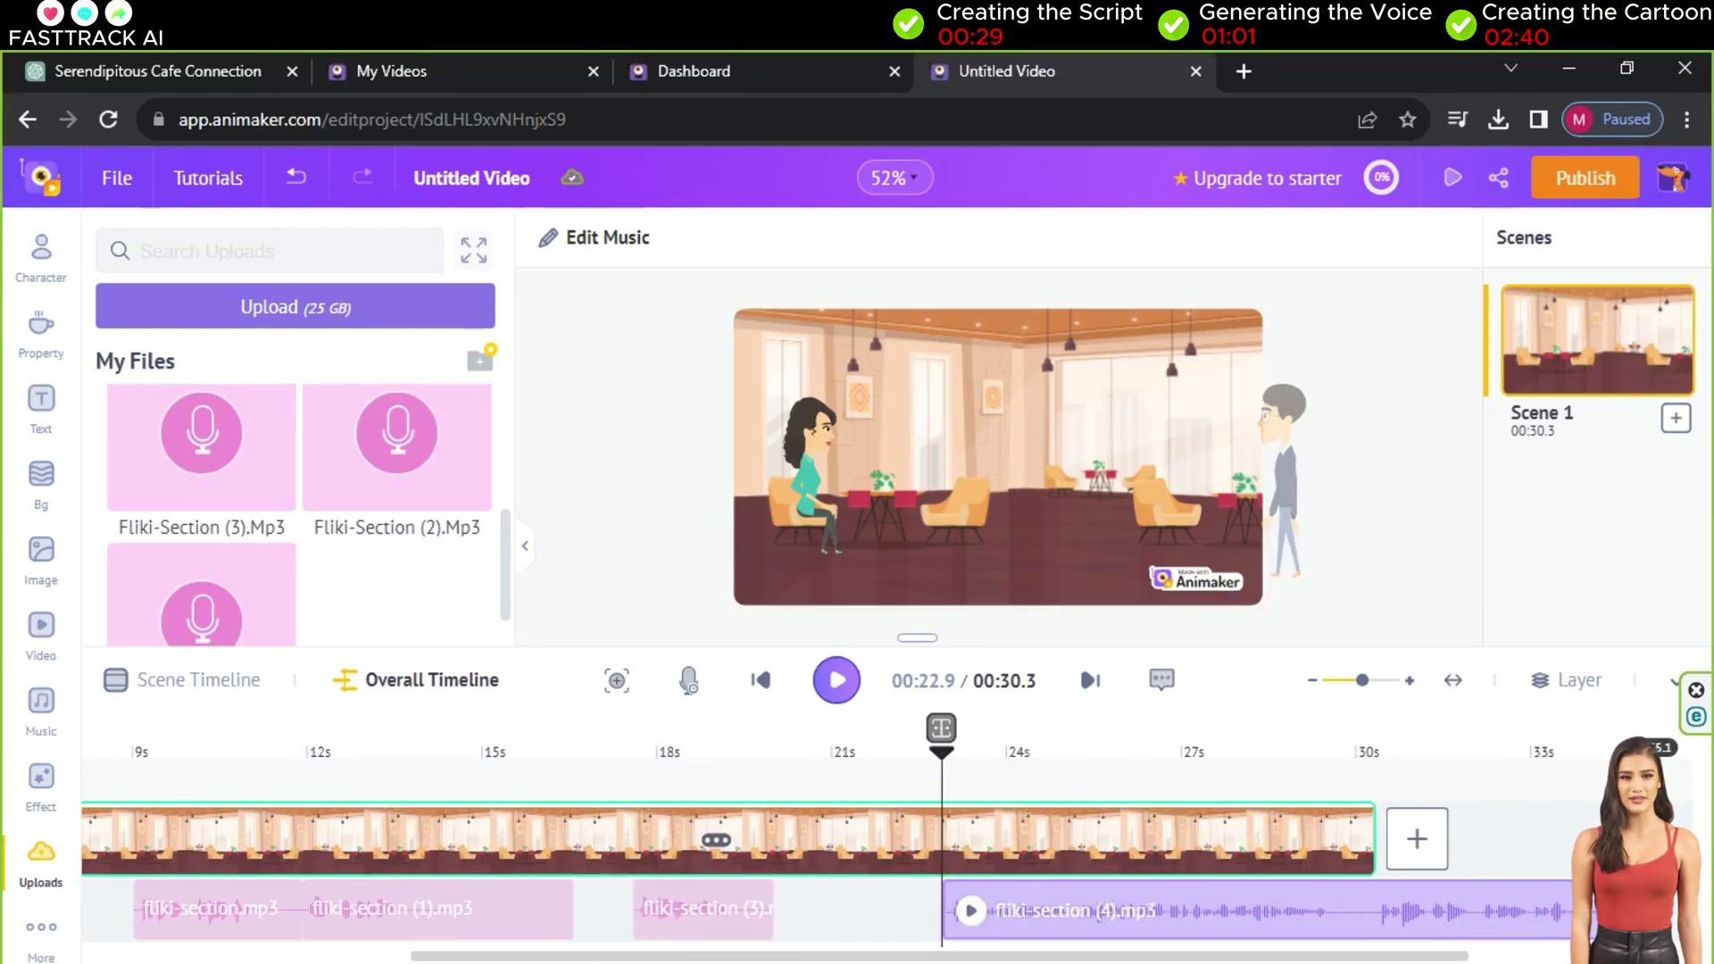
click(1492, 955)
drag(1539, 958, 1647, 957)
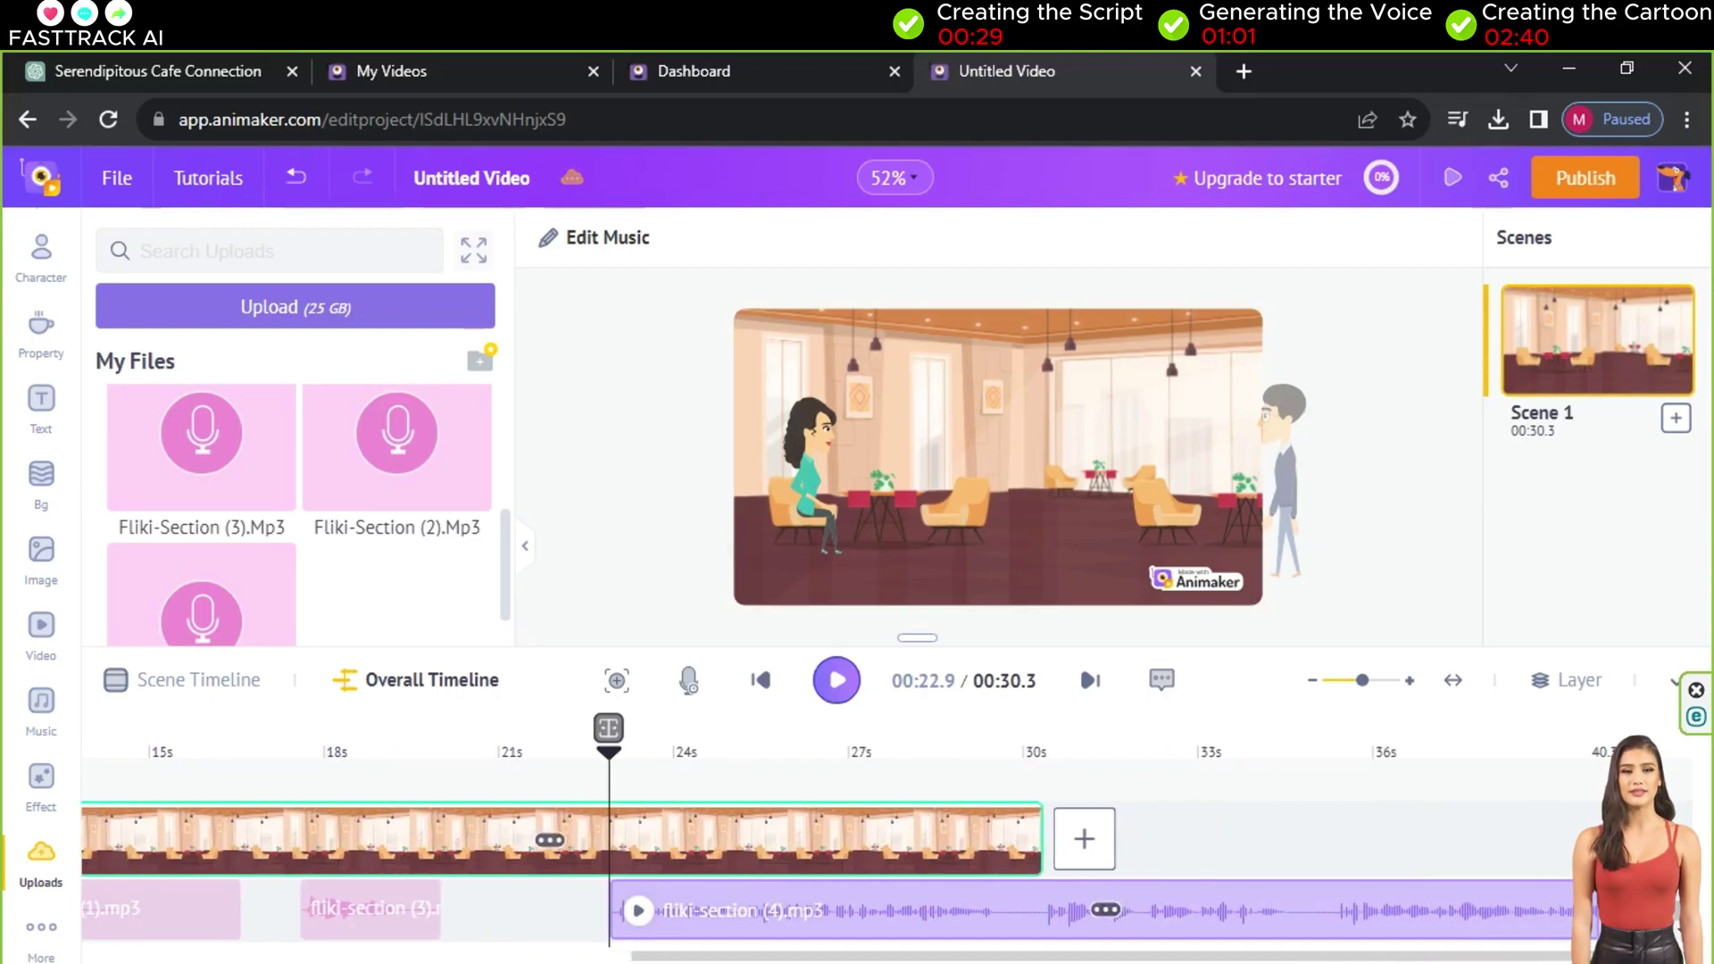
- Extend the scene's duration to 42 seconds and end the fliki-section (4).mp3 clip at the same point
drag(1043, 842, 1653, 844)
drag(1343, 958, 1496, 958)
drag(1363, 838, 1455, 815)
drag(1361, 926, 1463, 922)
drag(1452, 855, 1434, 857)
- Browse the sound effects and preview digital-alarm, digital-timer-long and walkin-with-shoes-on
click(41, 705)
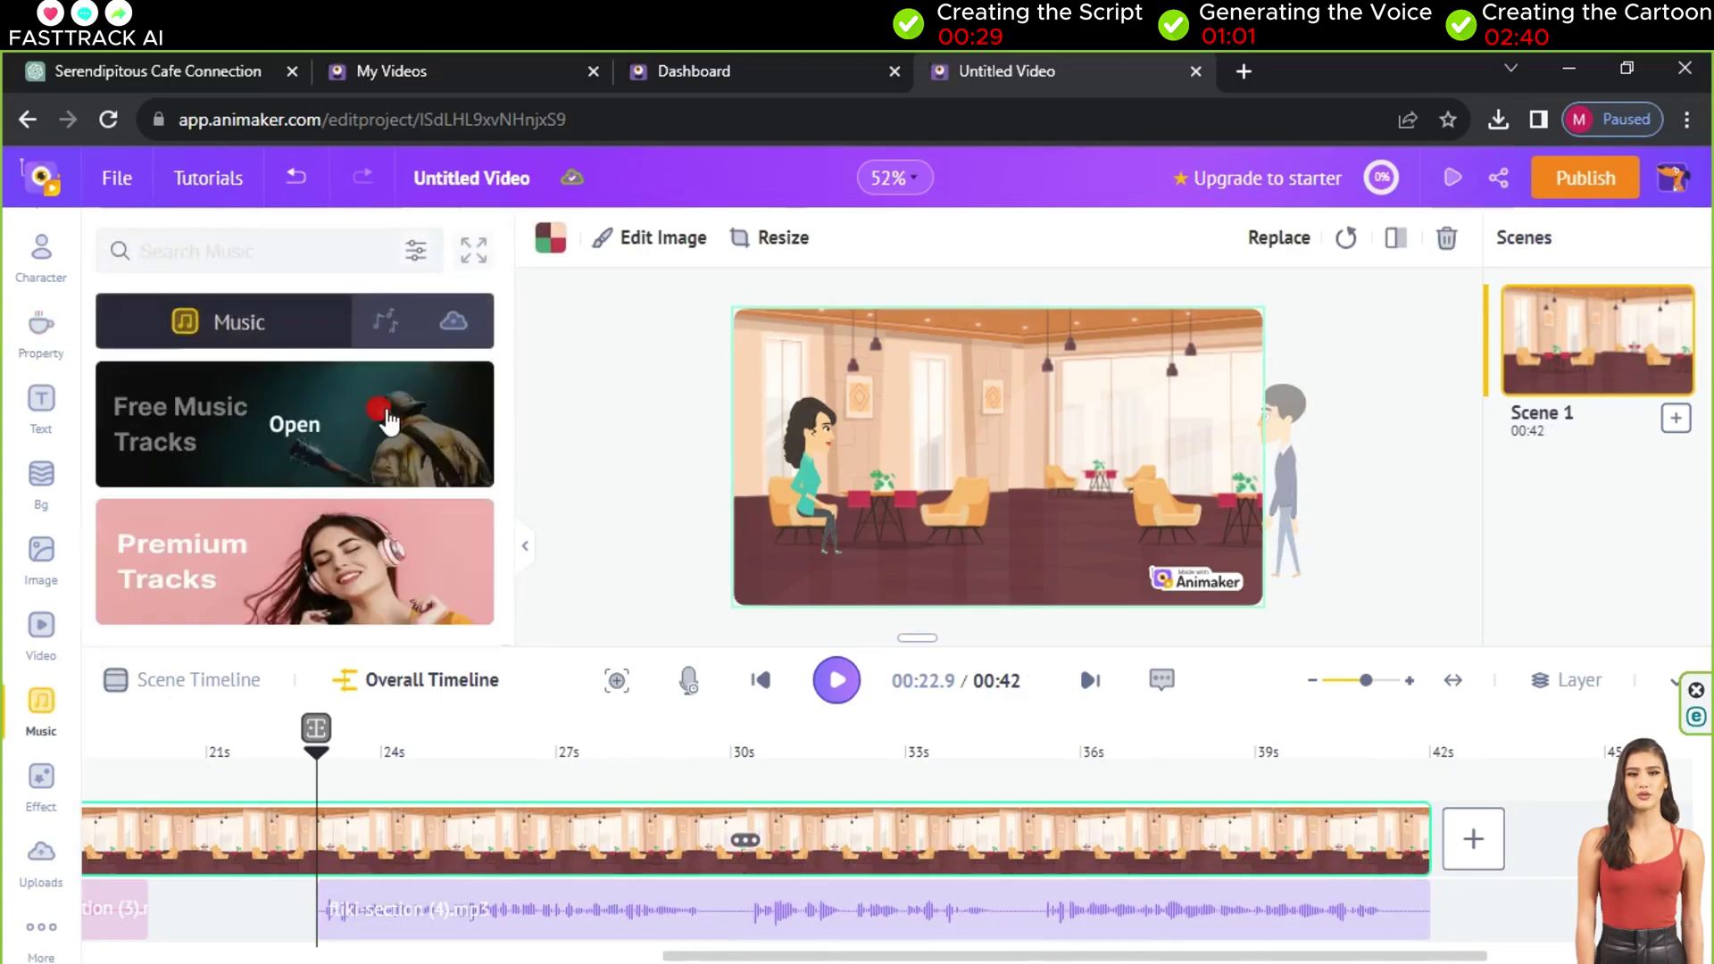
click(386, 322)
click(211, 441)
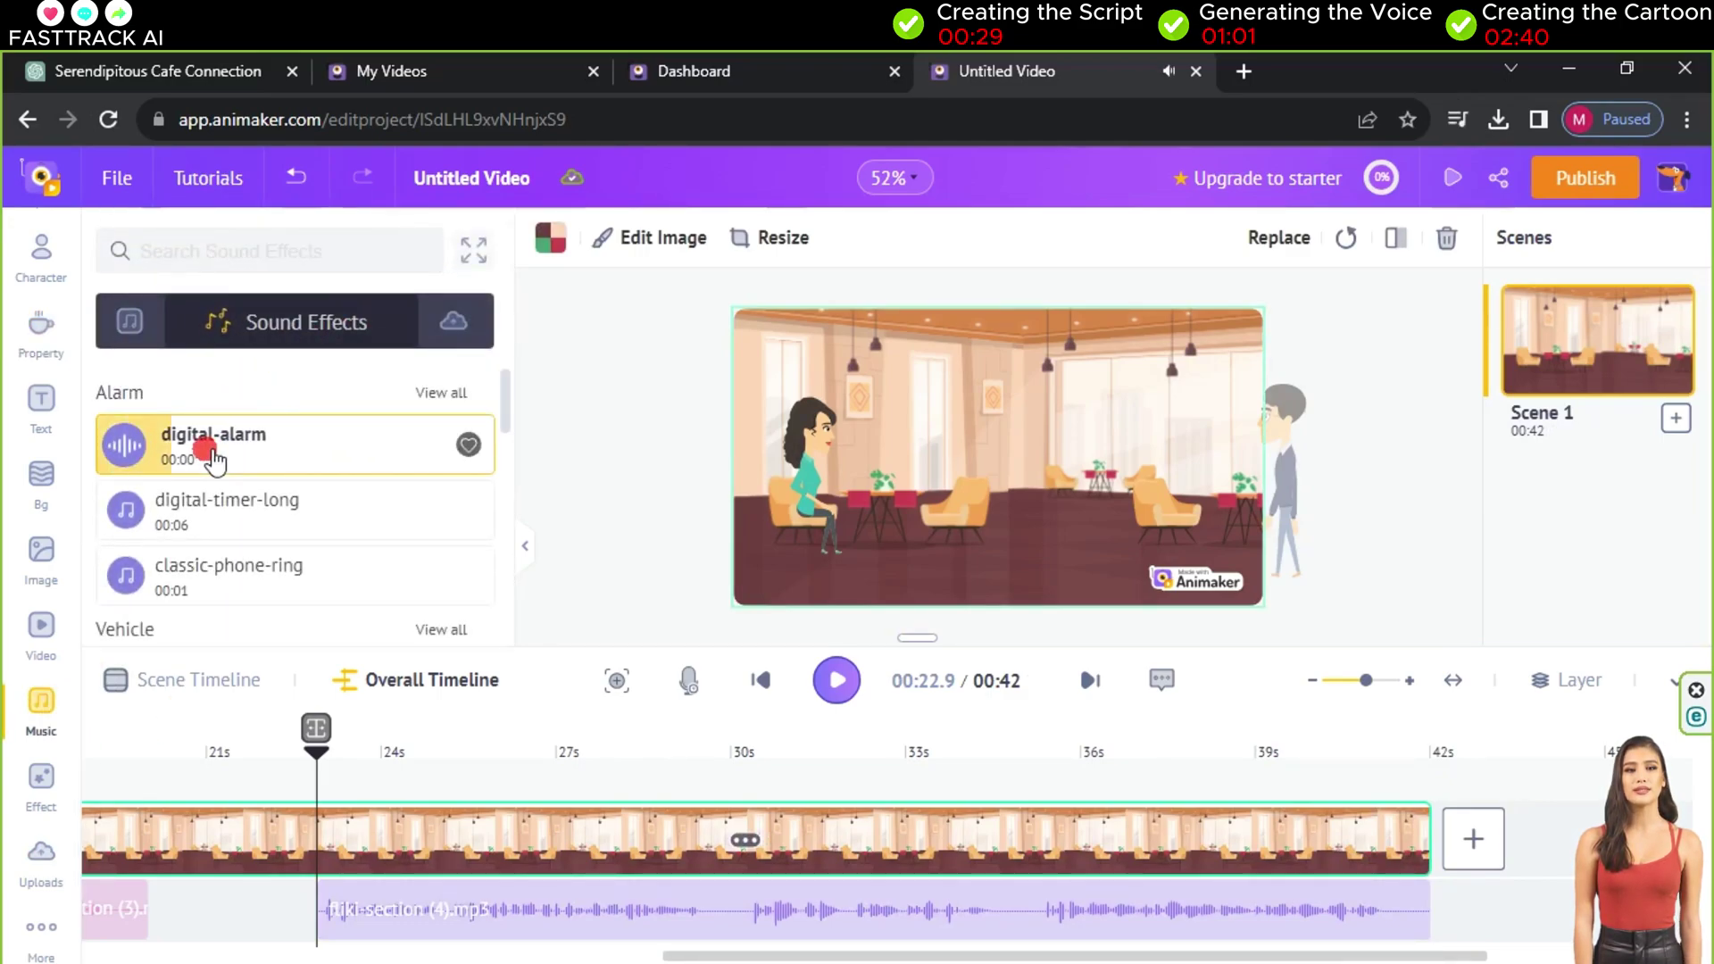
click(212, 509)
scroll(279, 509, down, 10)
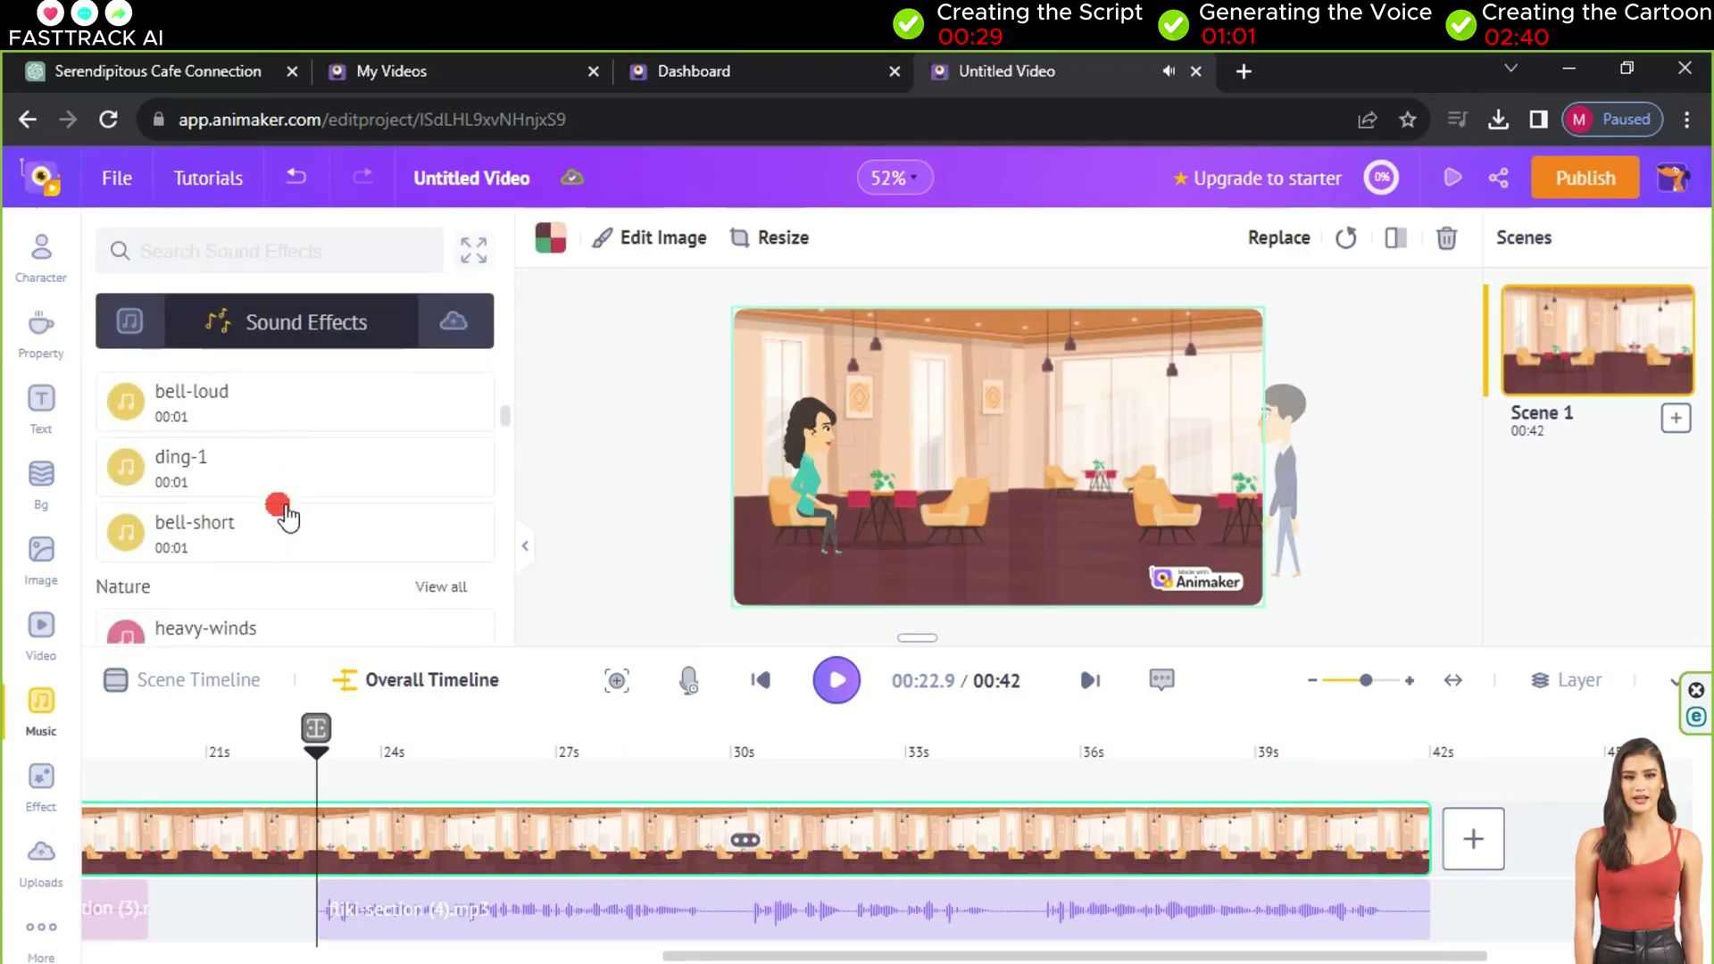
click(268, 514)
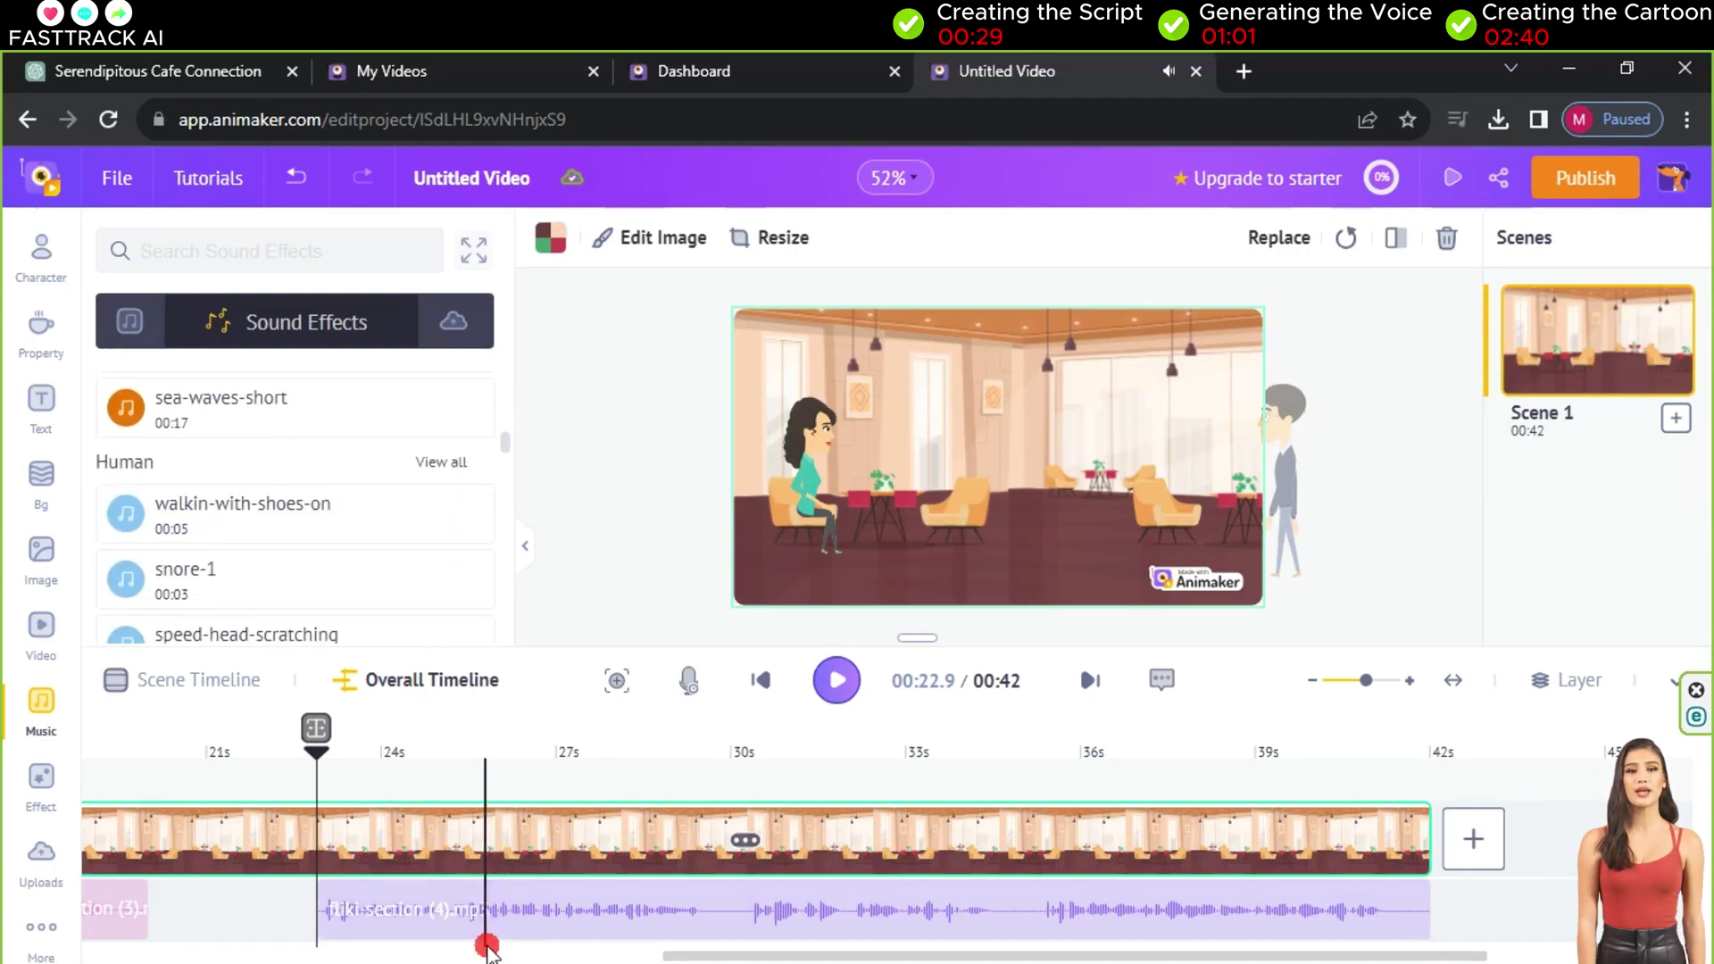
- Place the walkin-with-shoes-on sound effect twice in a row from the scene's start and delete the part beyond about 9 seconds
drag(679, 956, 101, 959)
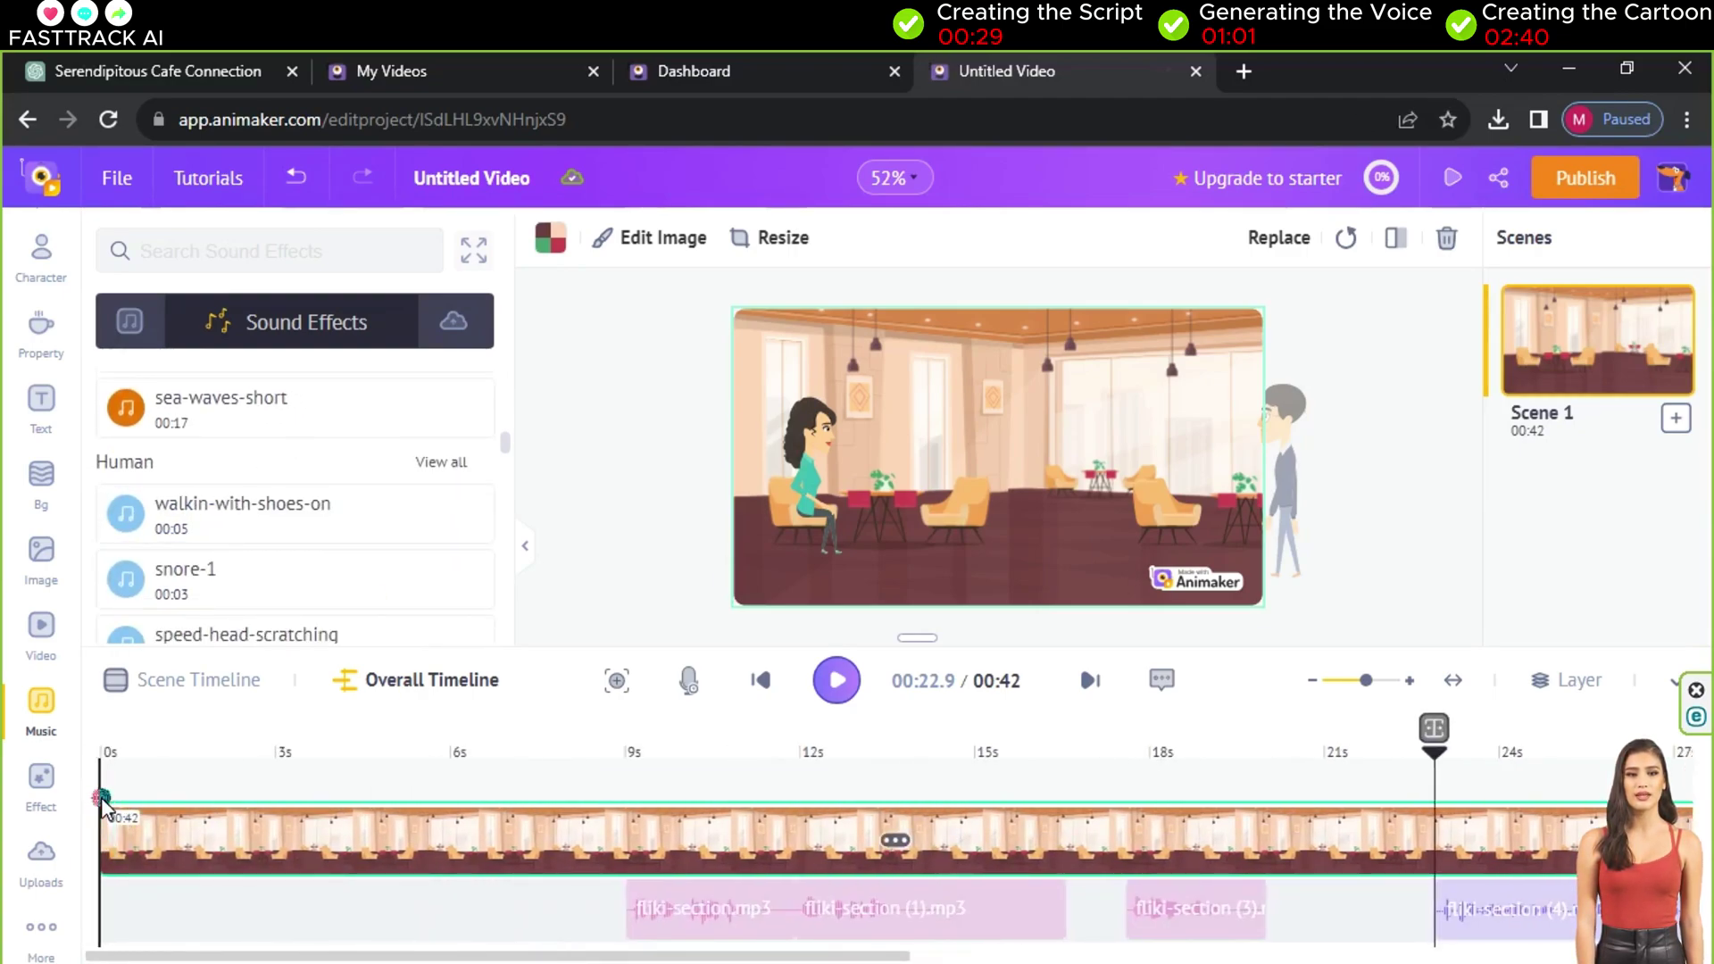
mouse_move(286, 536)
mouse_down()
mouse_move(272, 915)
mouse_move(594, 920)
mouse_move(602, 937)
mouse_move(624, 902)
mouse_move(665, 936)
mouse_up()
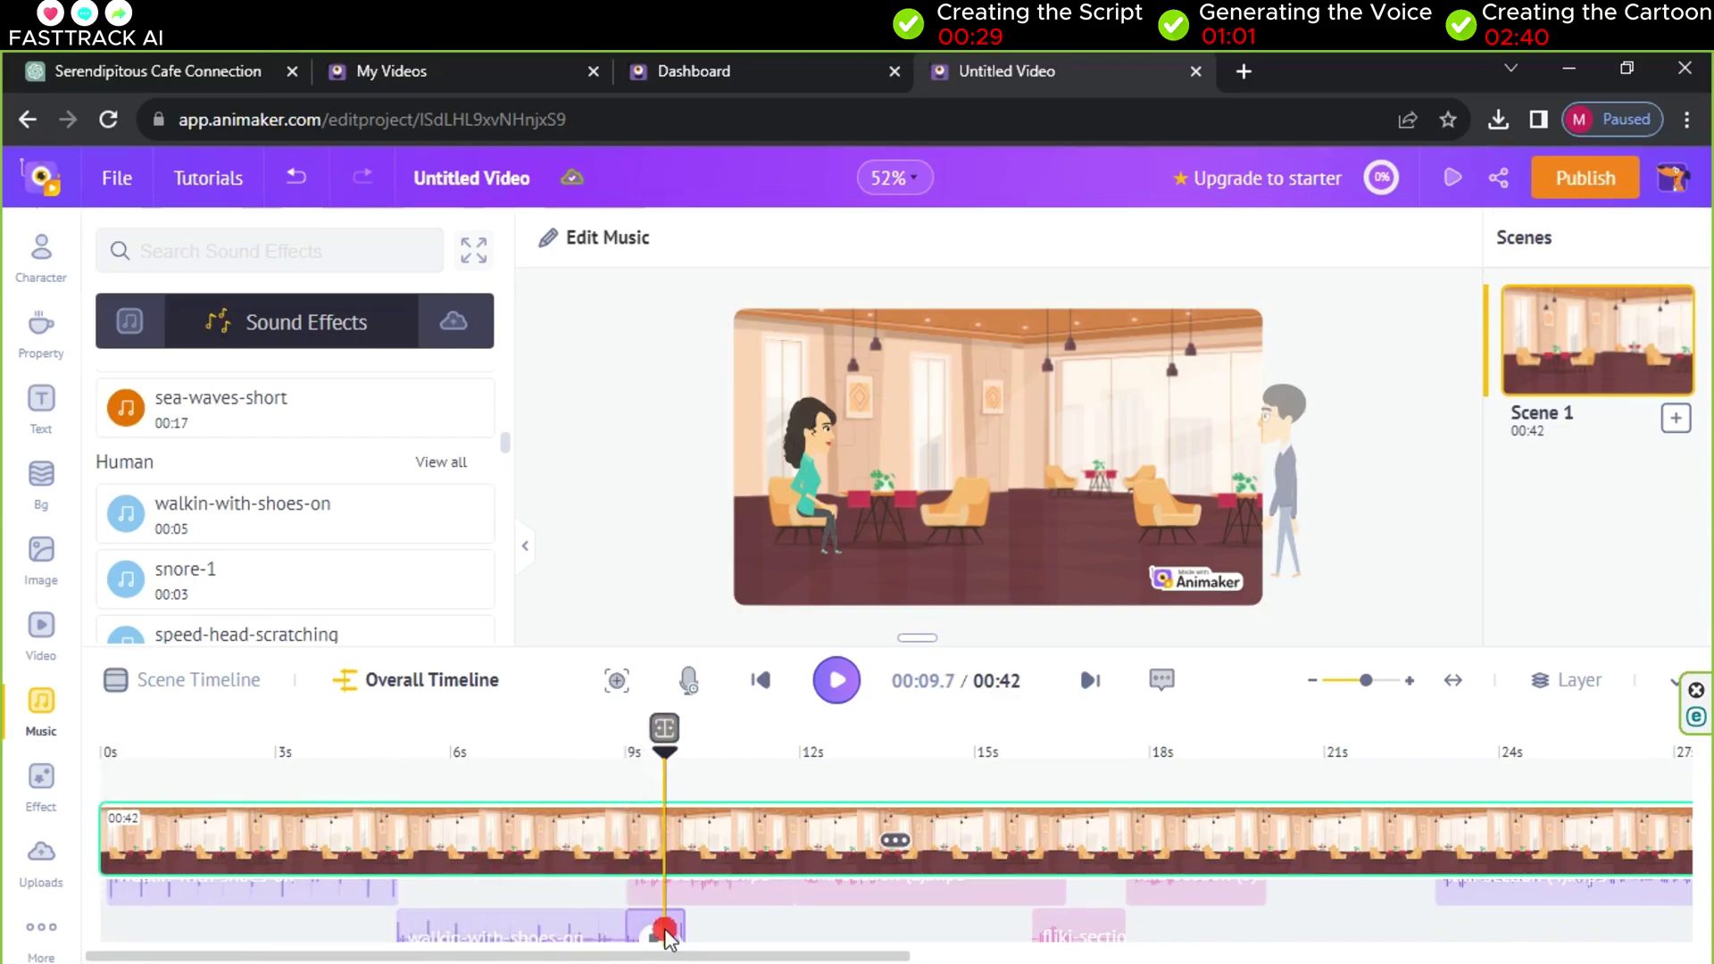
key(Delete)
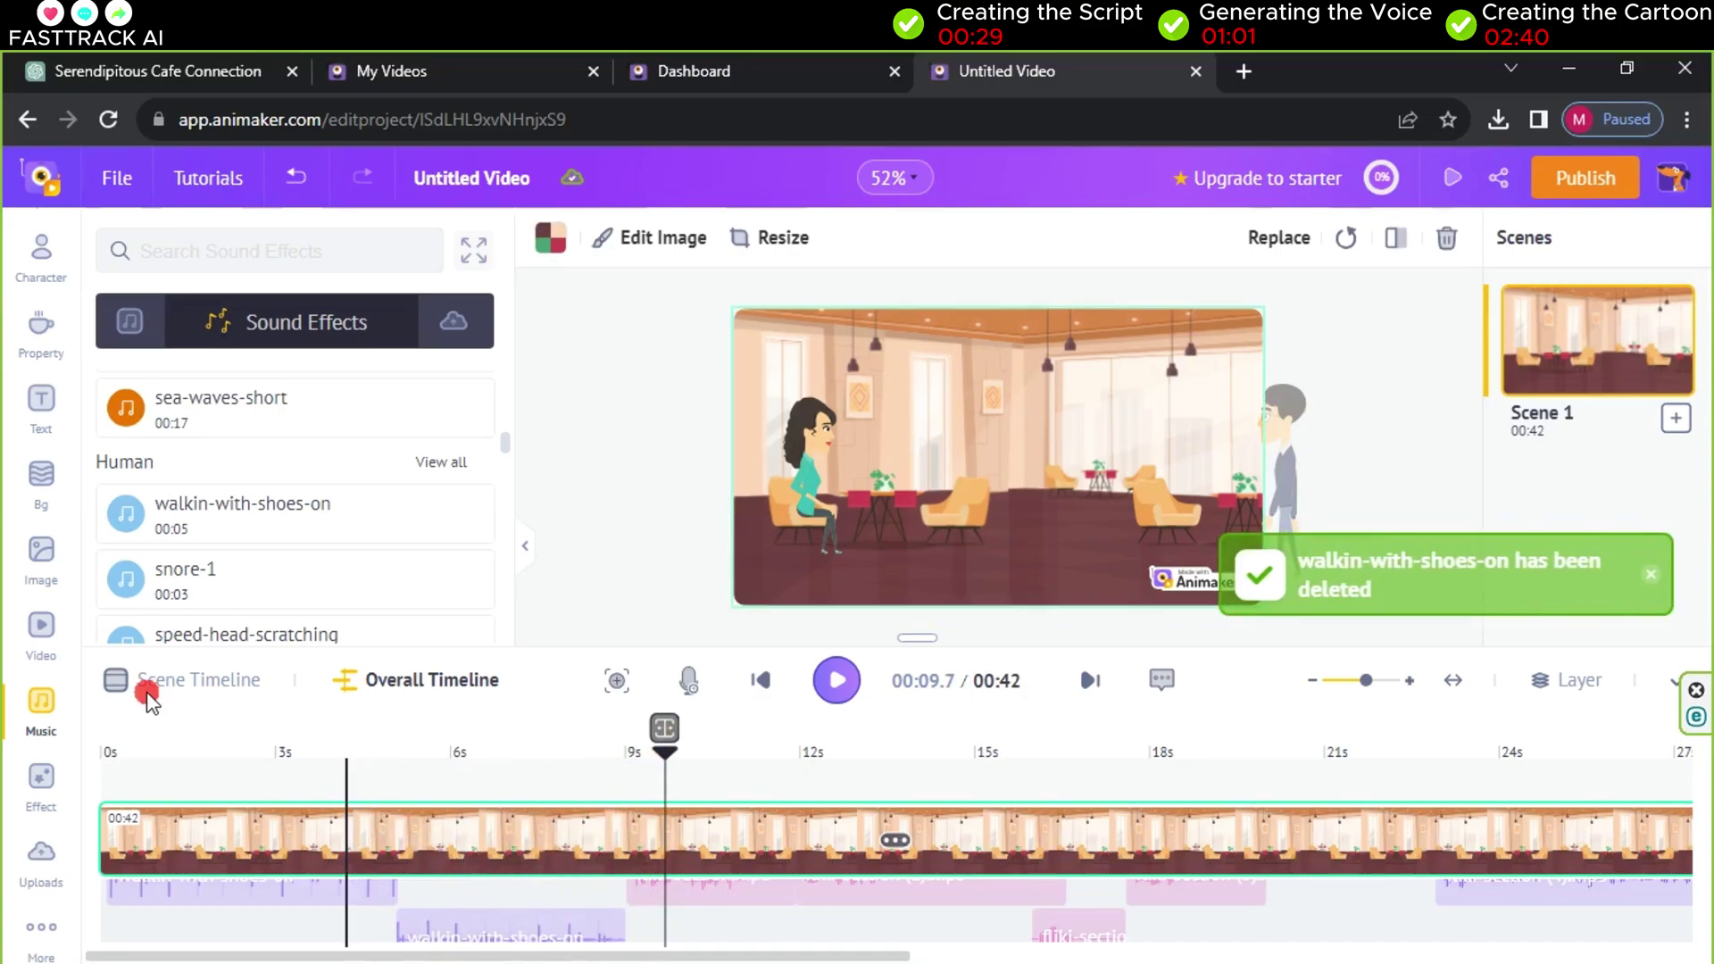
- Play the scene from the start to check the animation and audio, stopping at about 33.8 seconds
click(117, 764)
click(839, 683)
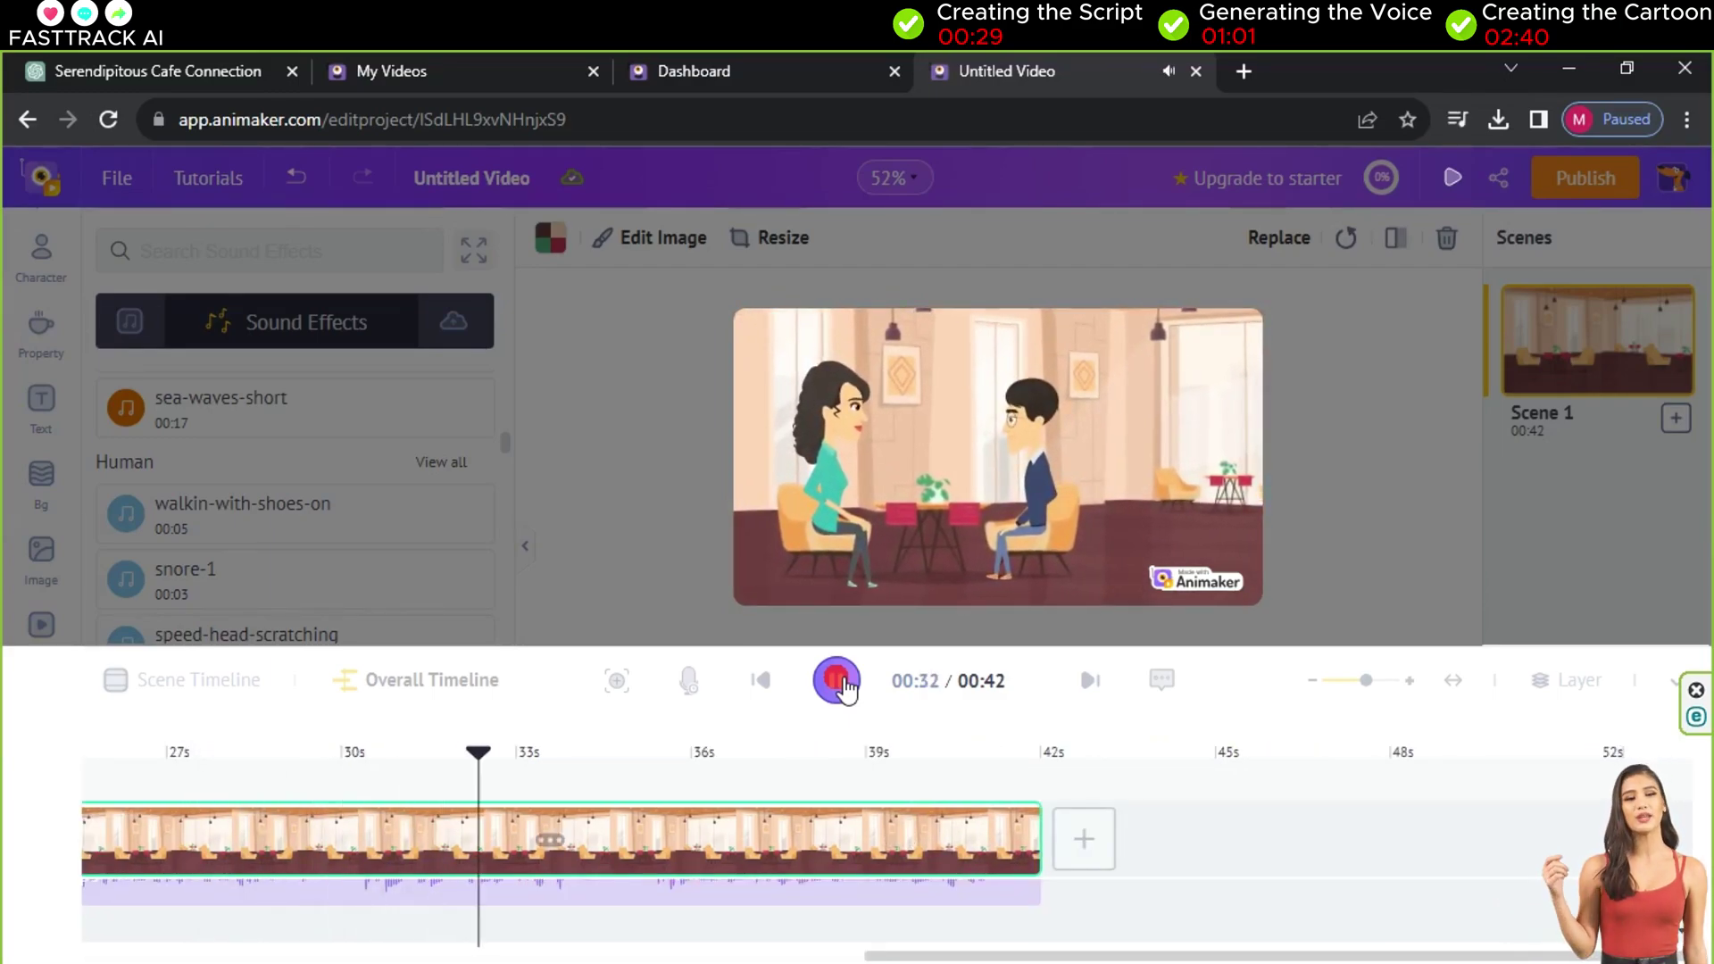
click(839, 683)
click(1544, 298)
- Publish the project as an HD 720p mp4 video for download and check the browser's recent downloads
click(1589, 179)
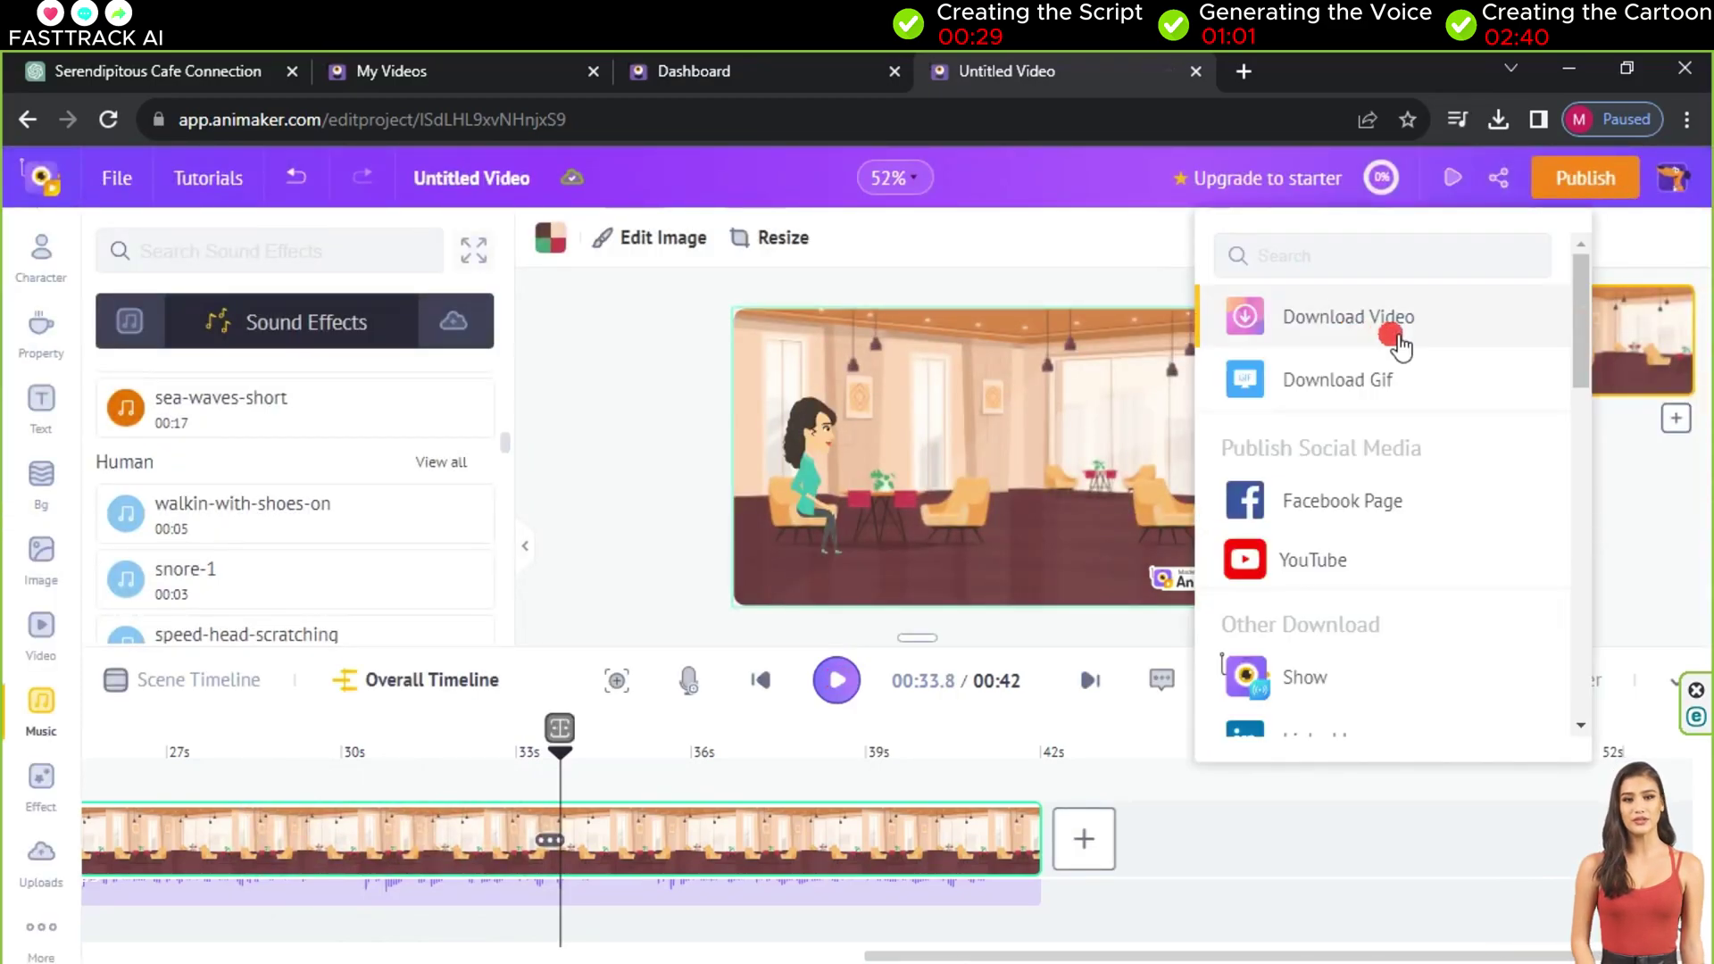
click(1382, 324)
click(1349, 697)
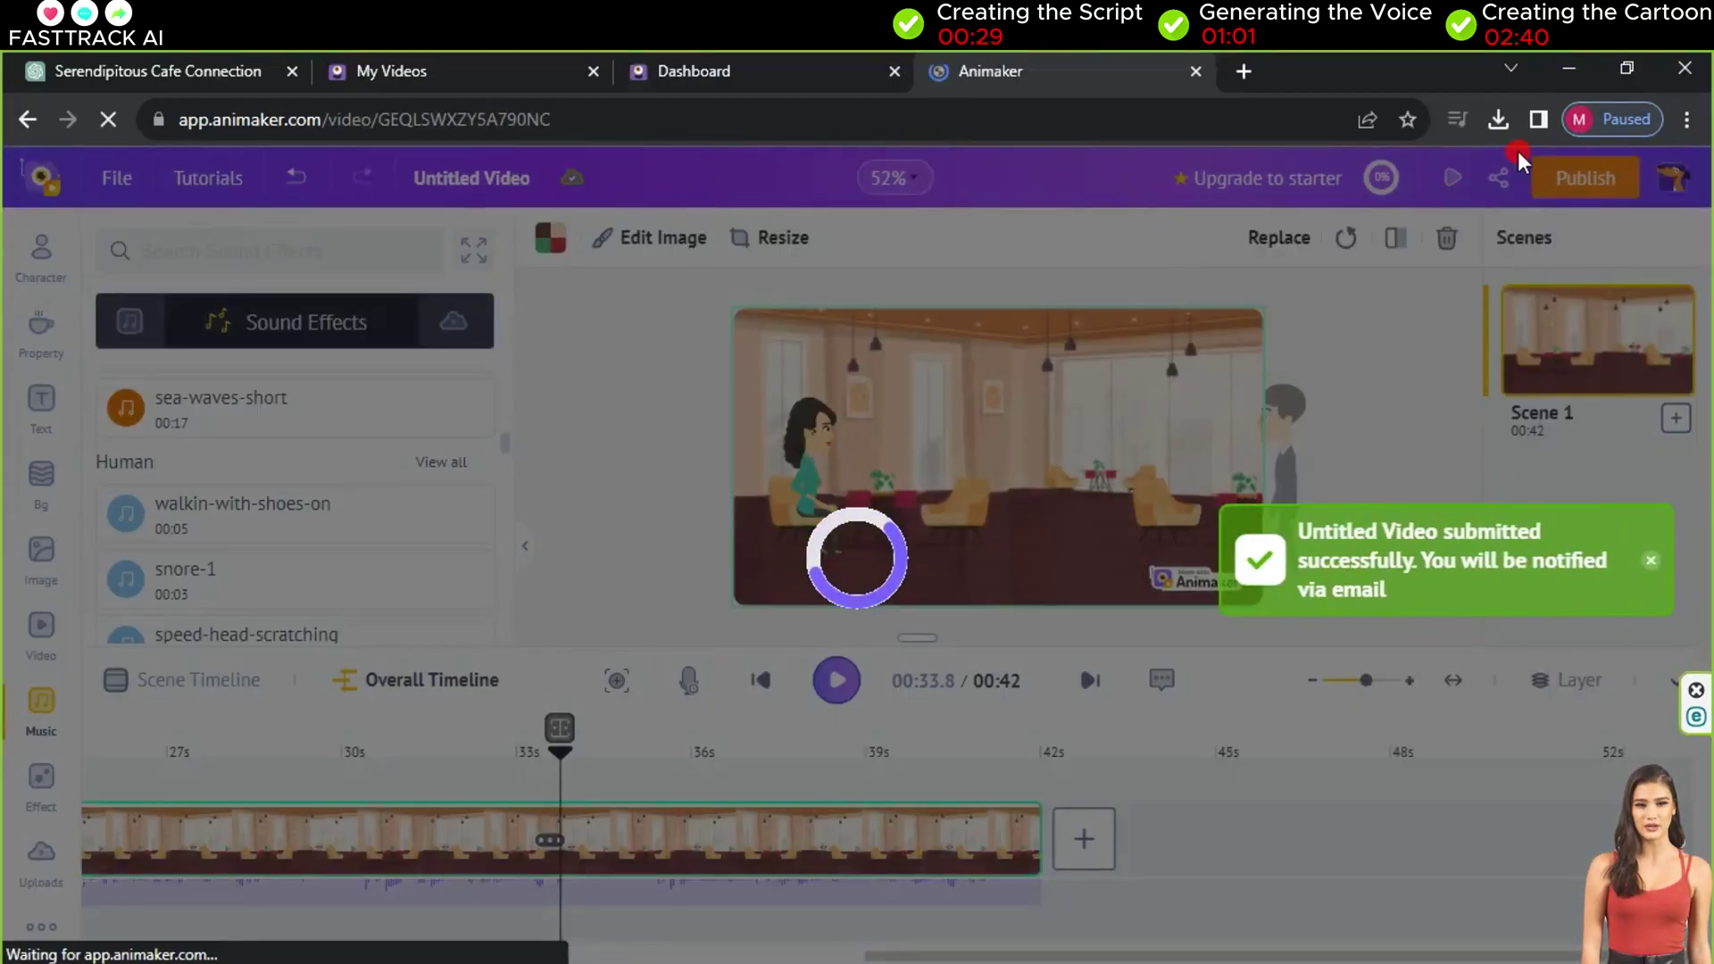
click(1498, 121)
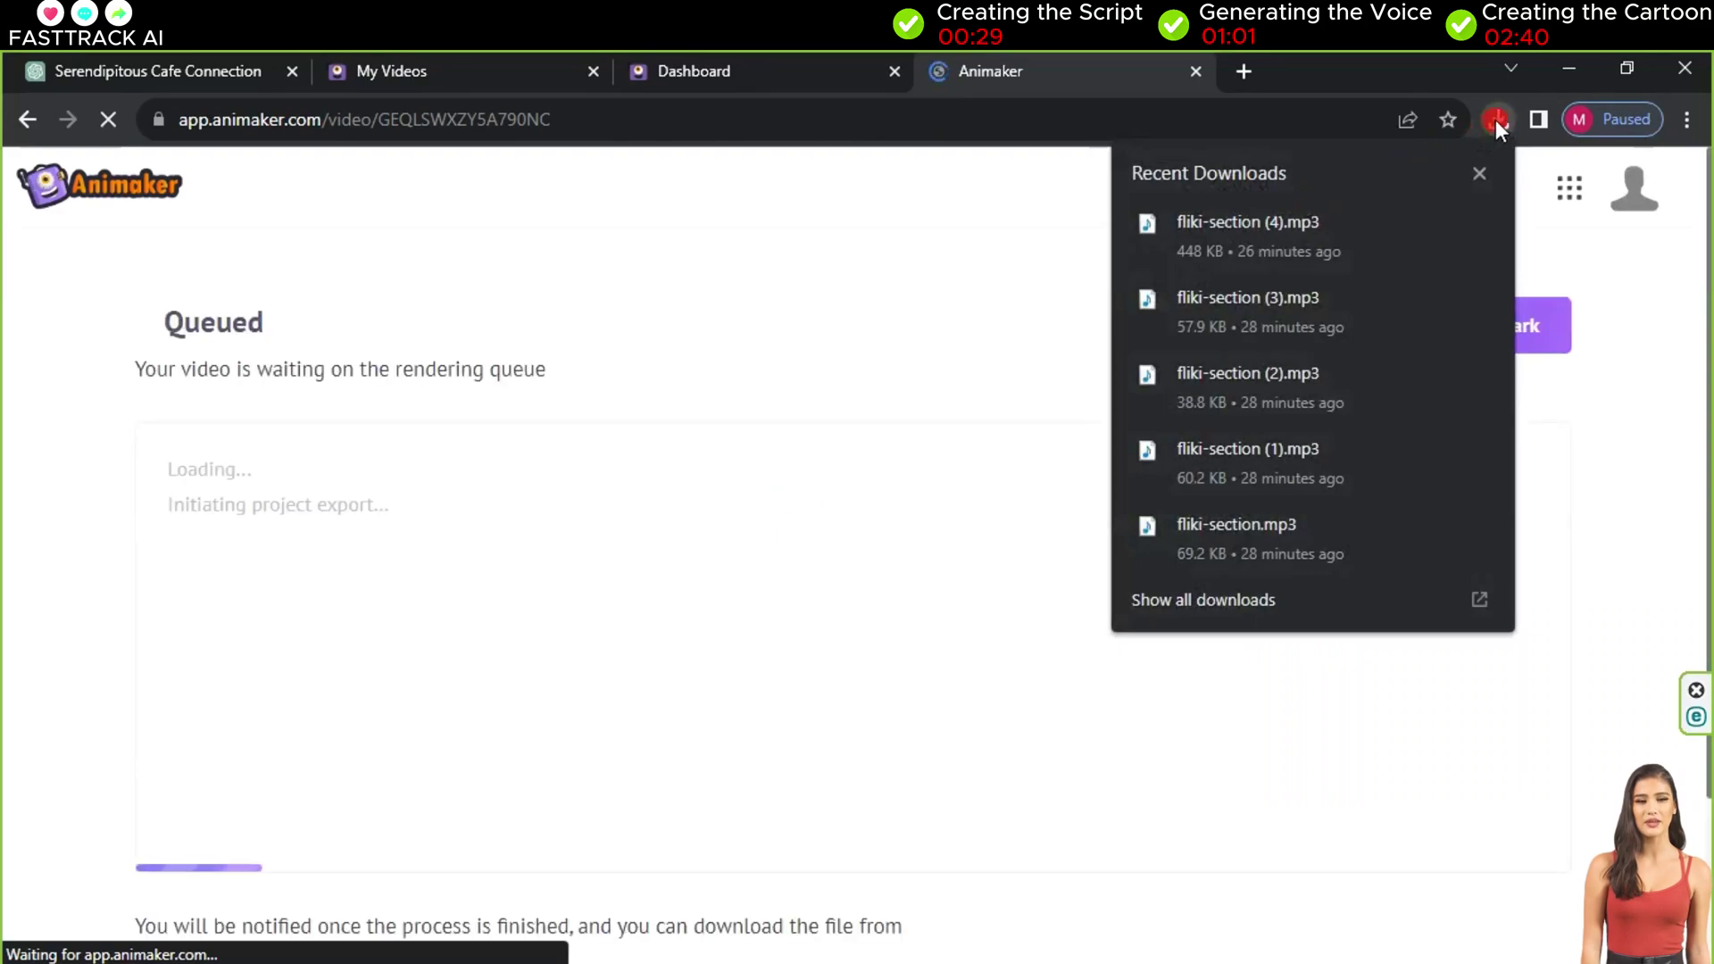
click(806, 434)
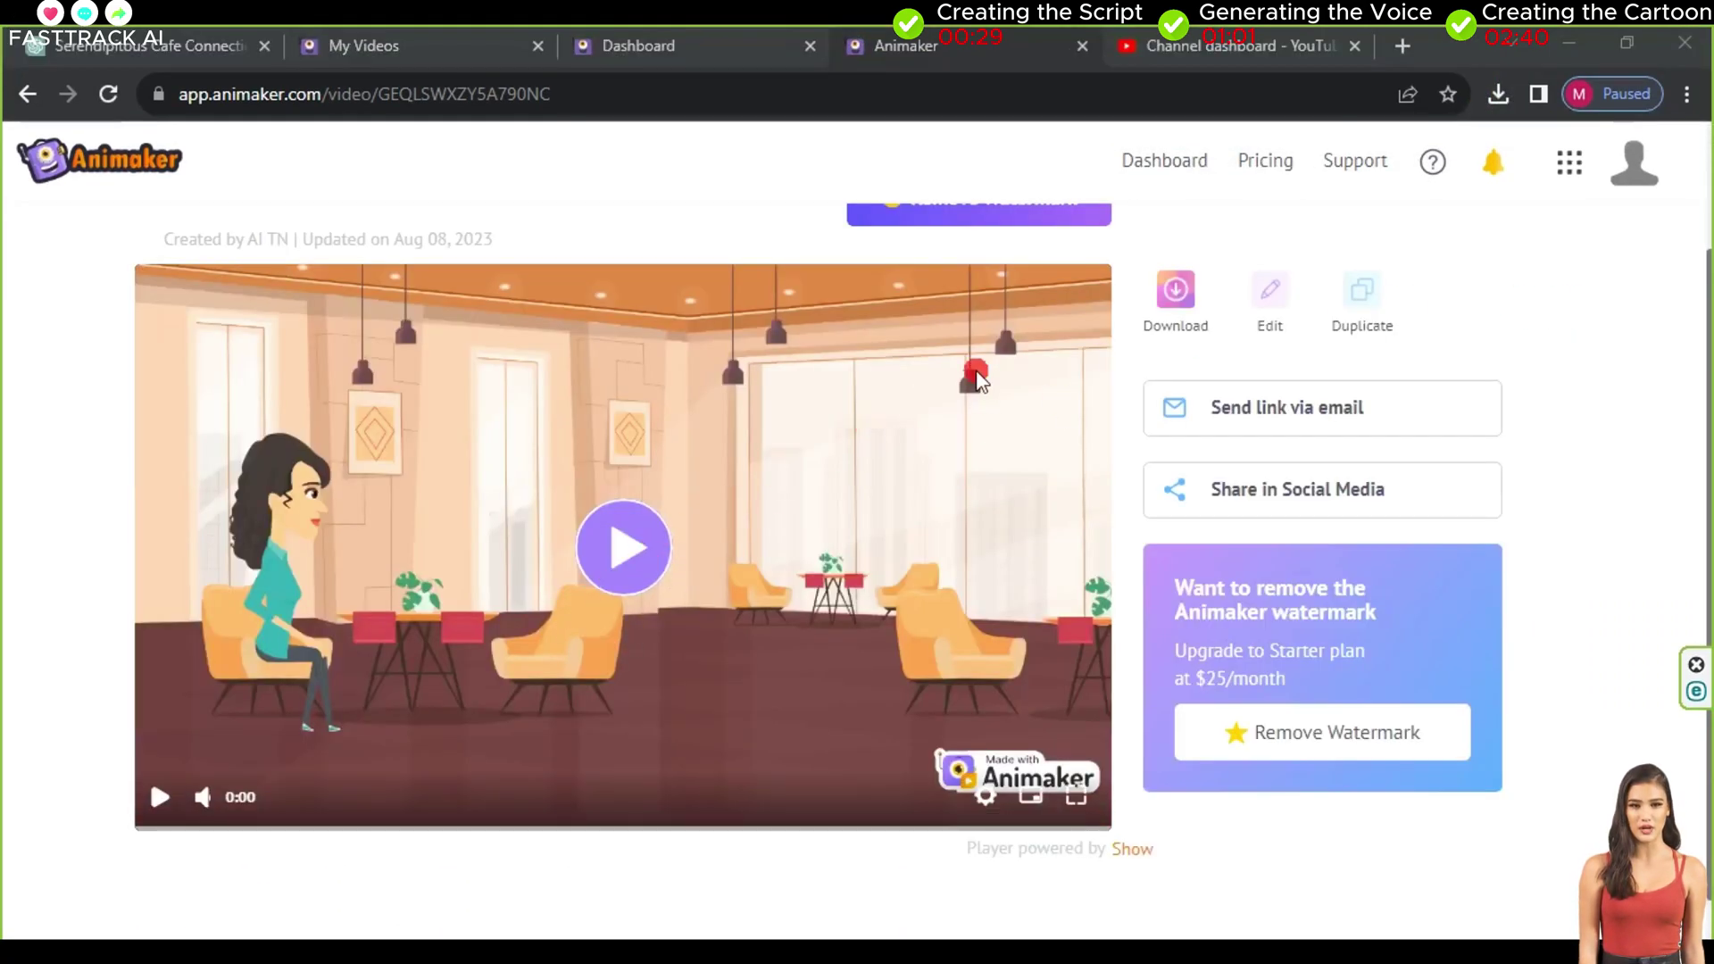
- Download the rendered cartoon video and open the mp4 file from the recent downloads
click(1177, 291)
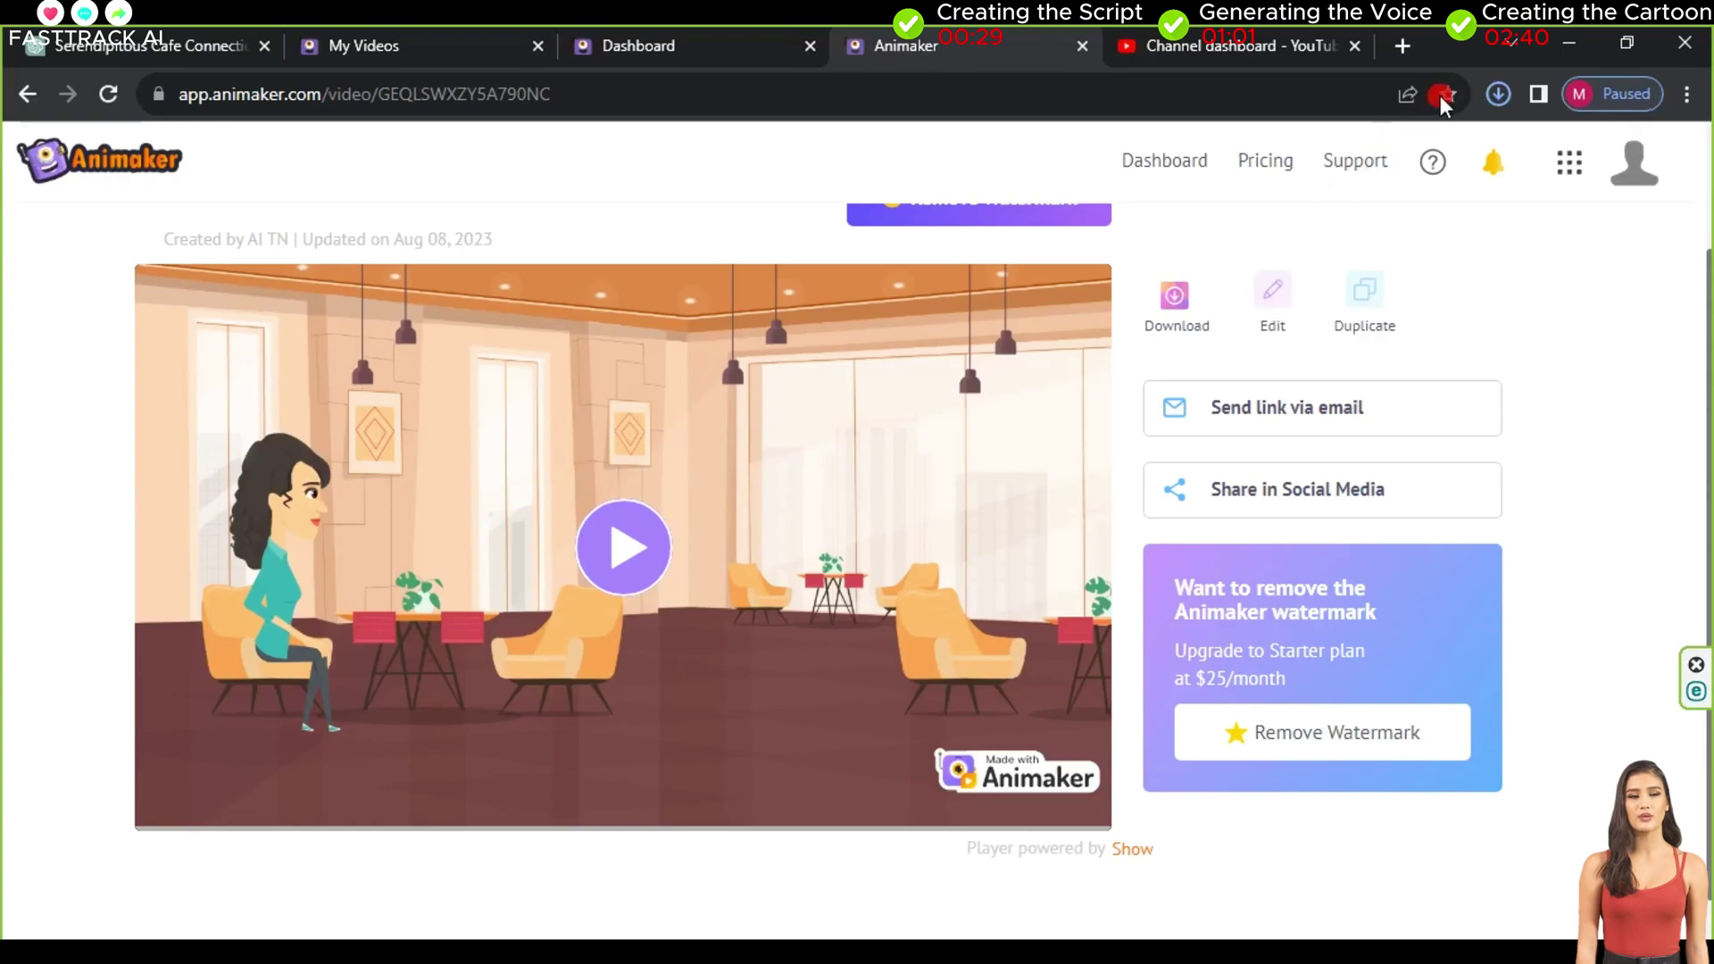
click(1508, 93)
click(1235, 228)
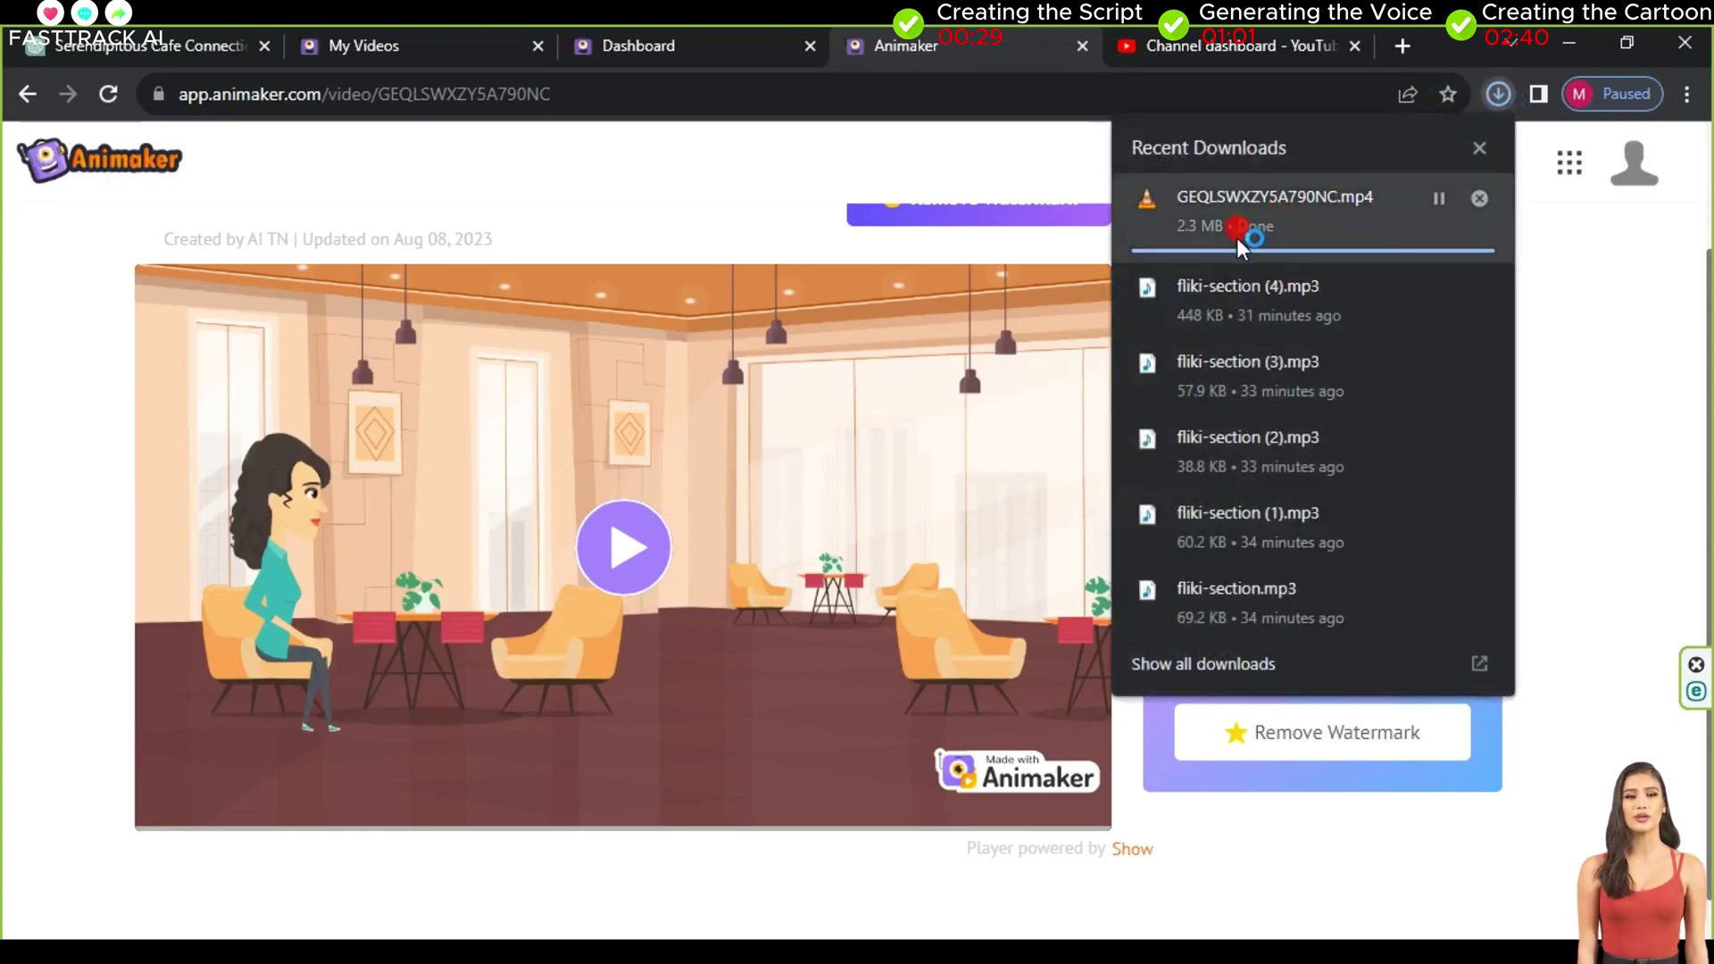